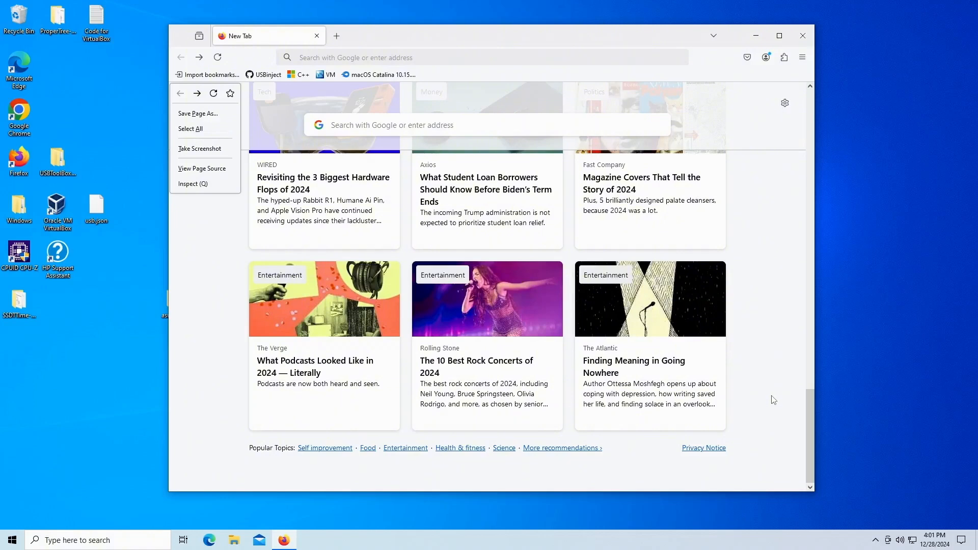
Step: Search the web for ssdttime and open the corpnewt/SSDTTime GitHub repository
click(663, 41)
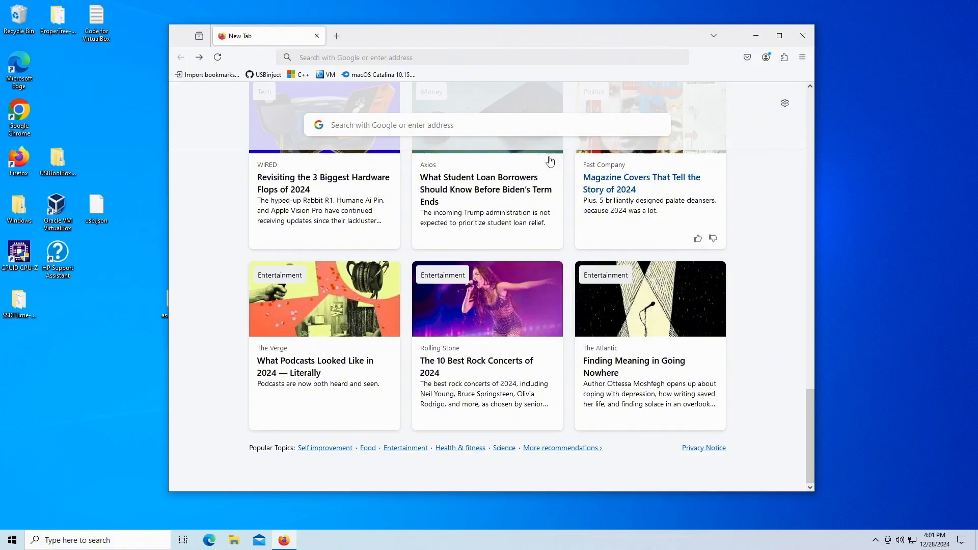
click(398, 124)
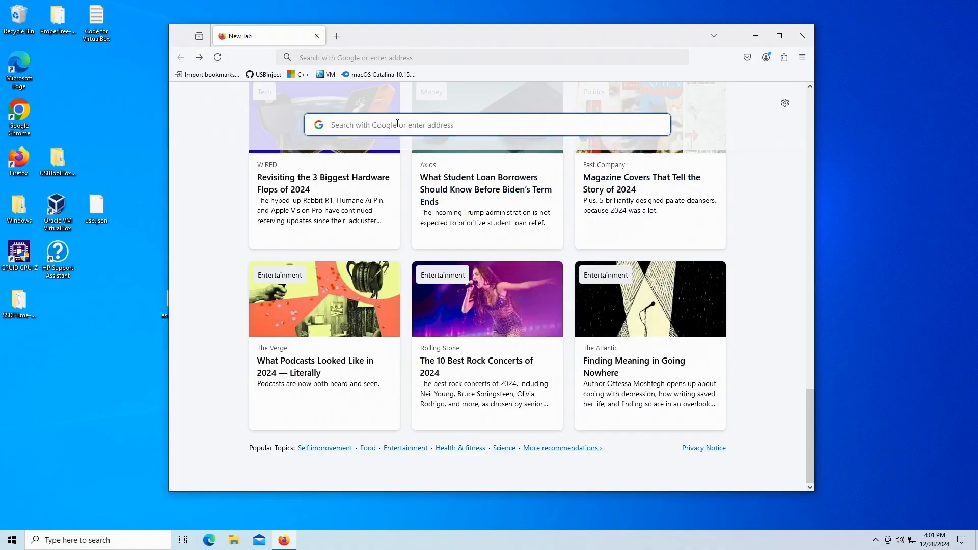
text(ss)
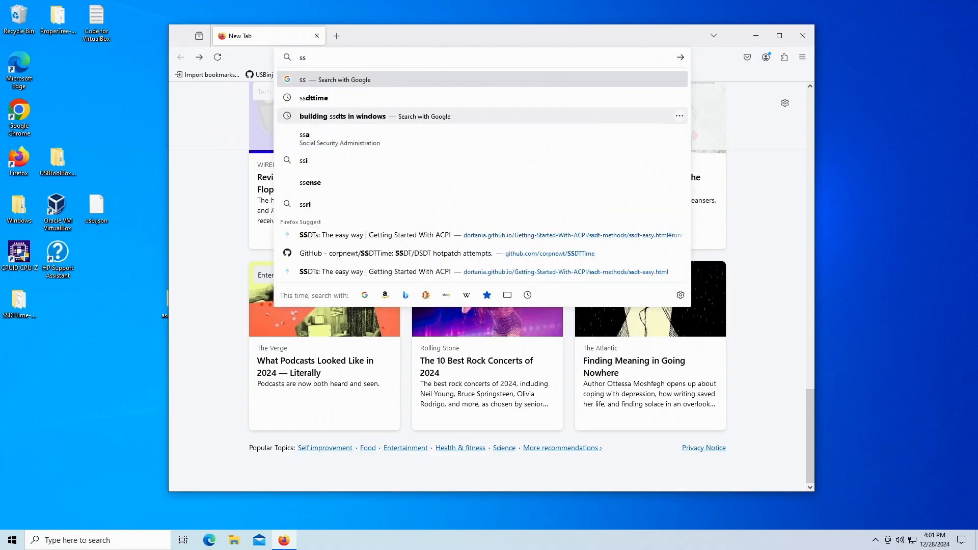
text(dttime)
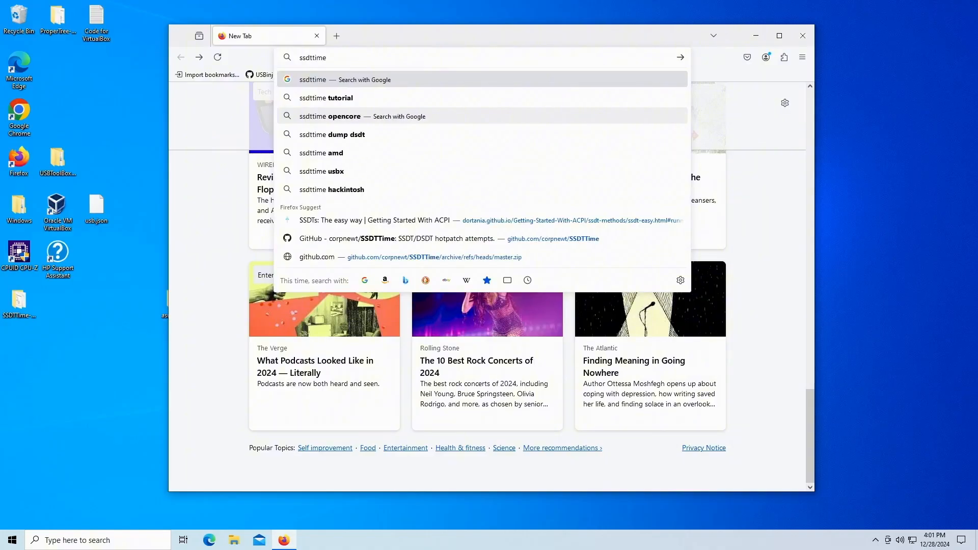
key(Return)
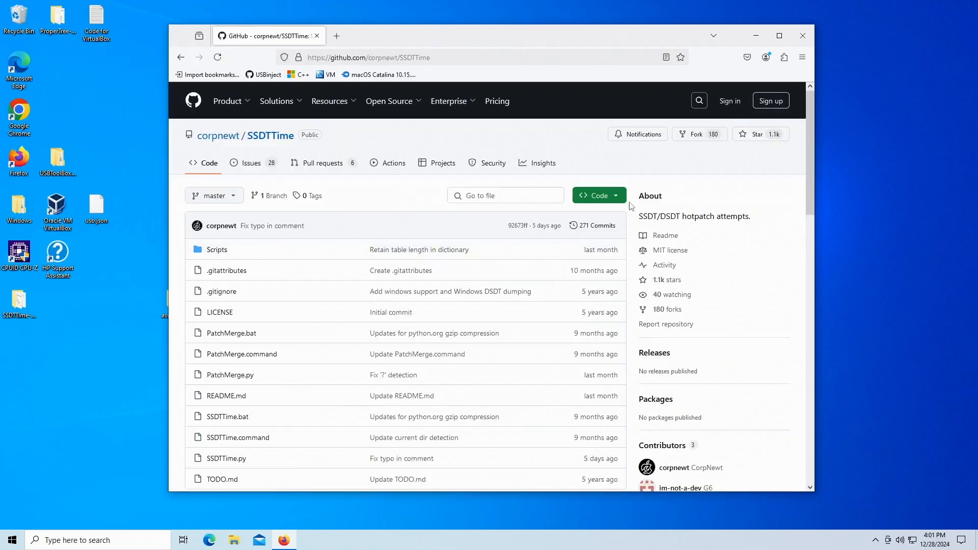
Step: Download the SSDTTime repository as a ZIP and show the downloaded file in its folder
click(616, 199)
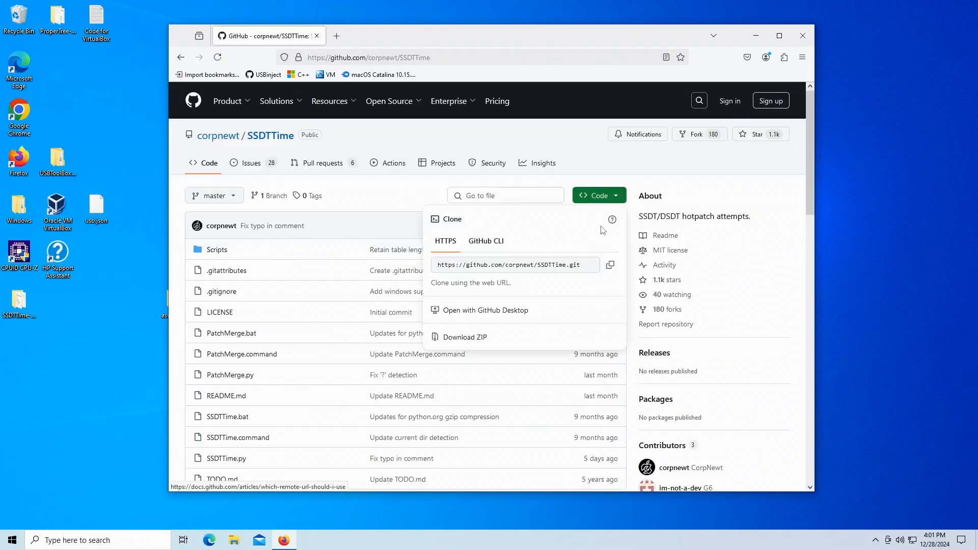
click(487, 339)
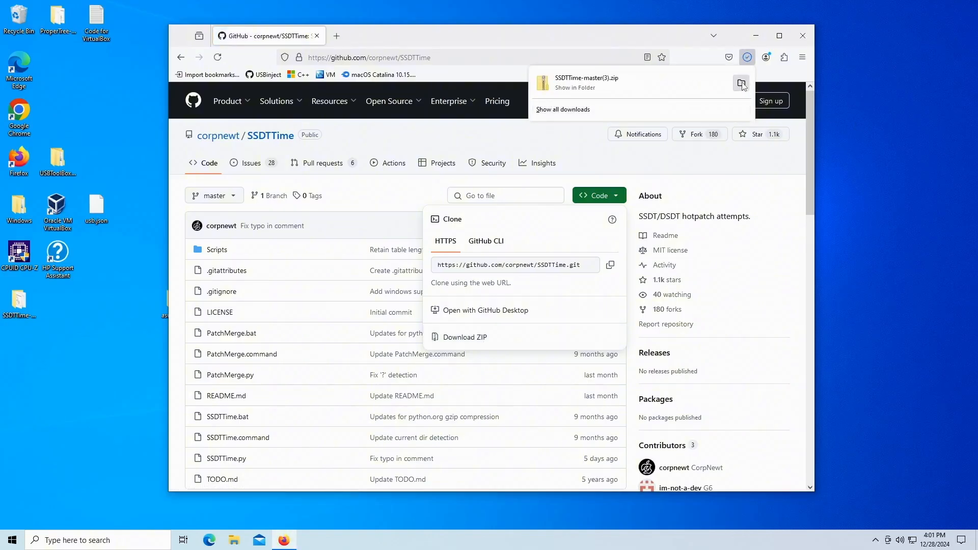
click(741, 84)
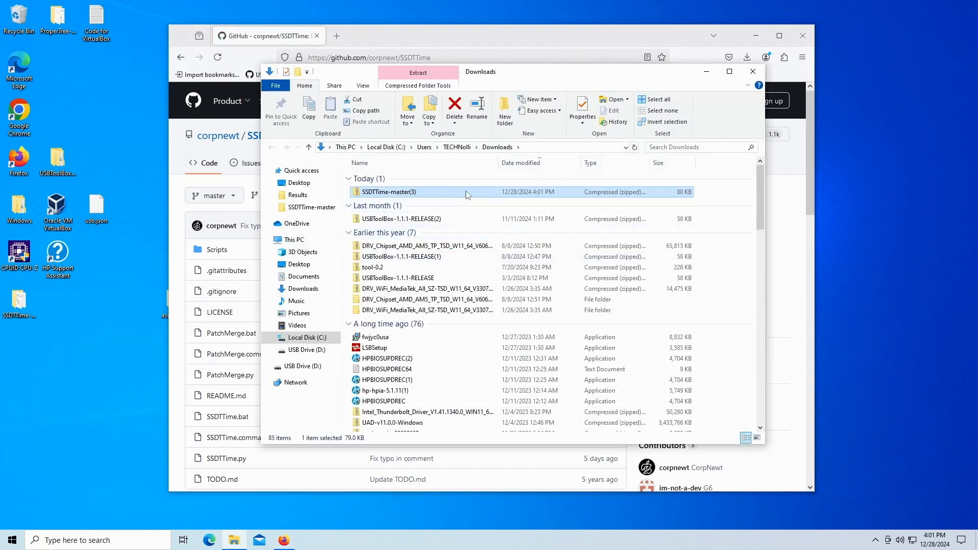
Step: Extract SSDTTime-master(3).zip to its default folder in Downloads
right_click(452, 197)
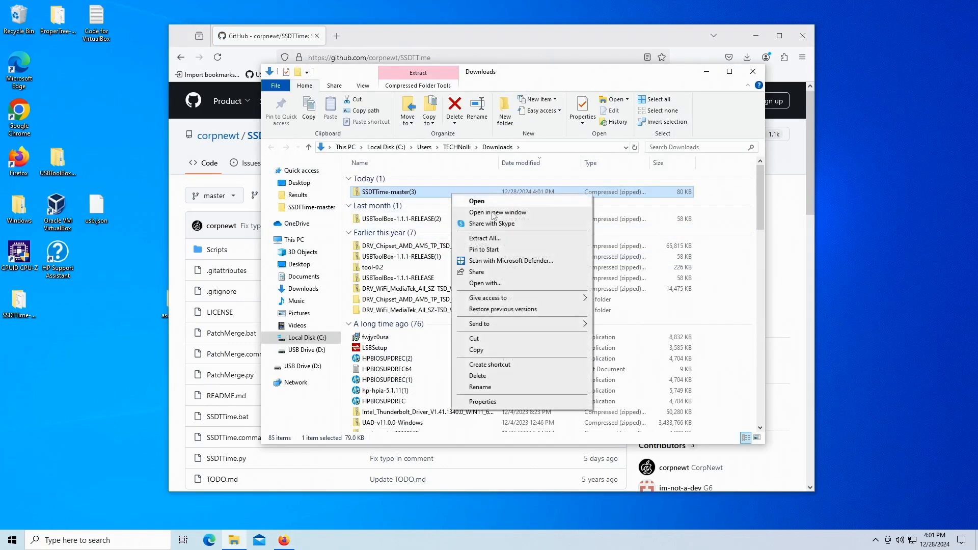
click(498, 240)
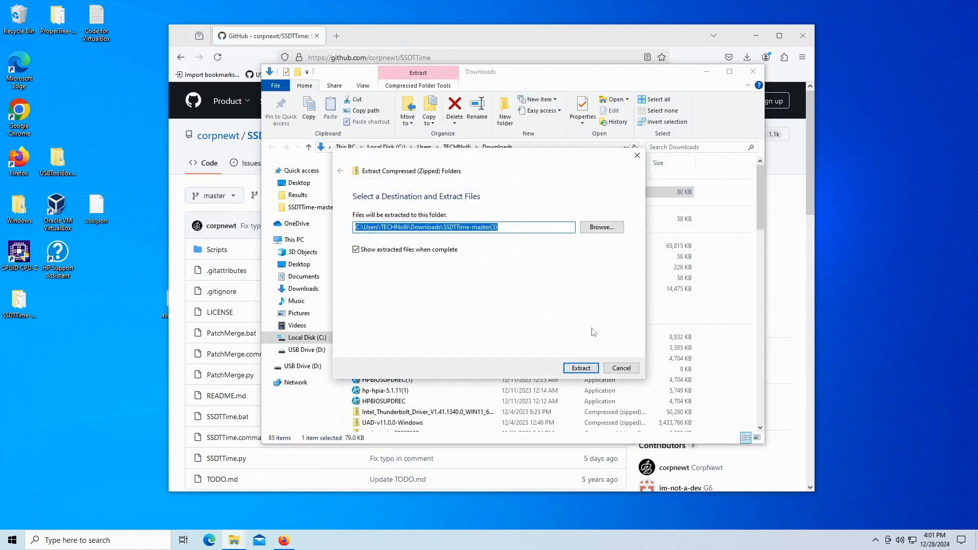
click(585, 369)
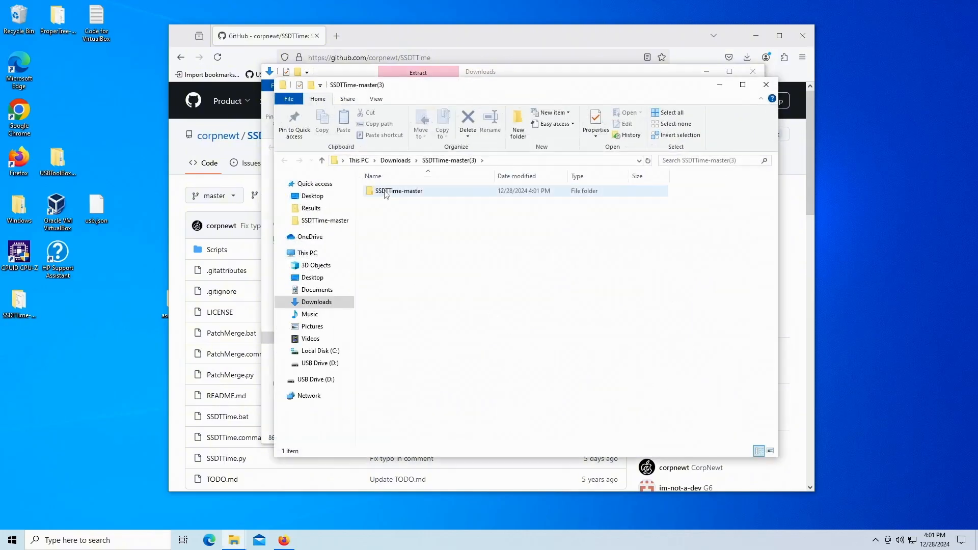
Step: Delete the old SSDTTime-master folder from the desktop
click(19, 302)
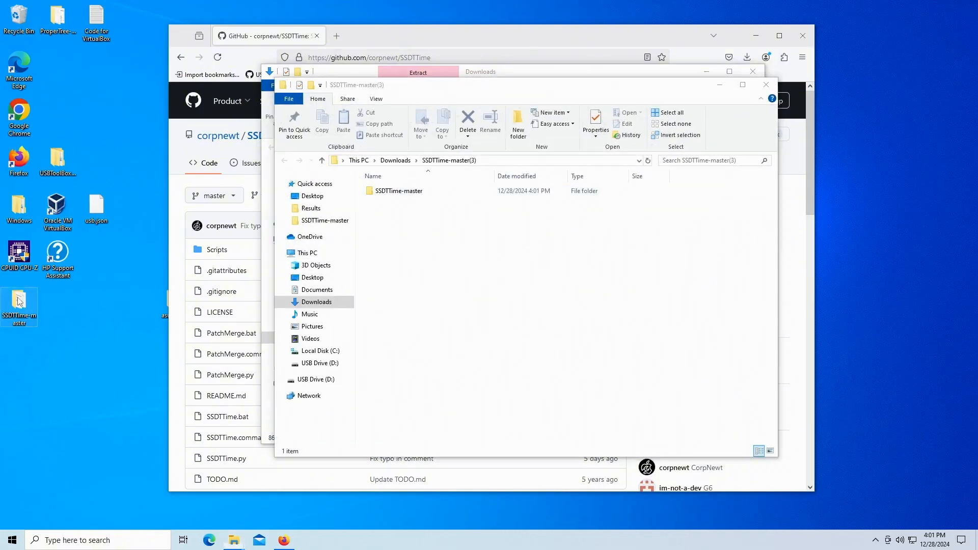
right_click(19, 301)
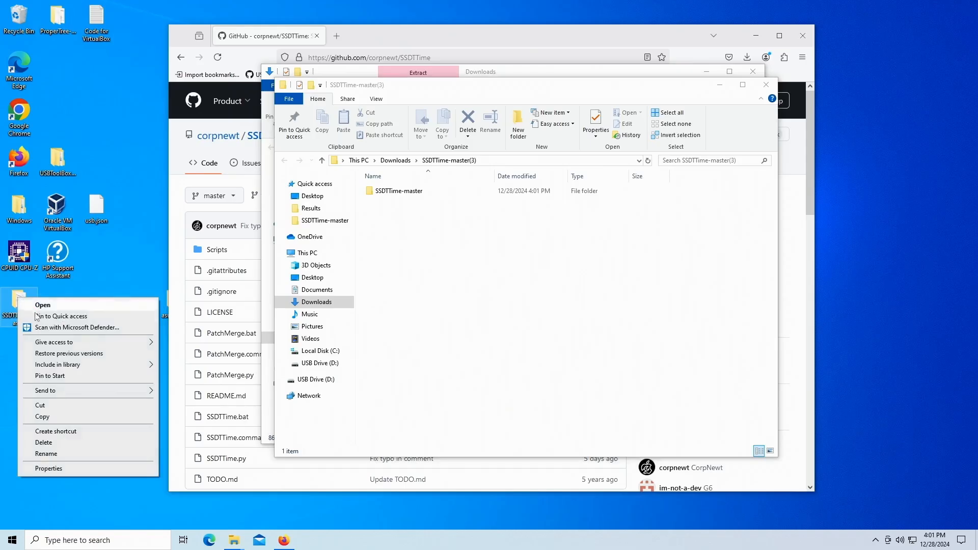
click(66, 440)
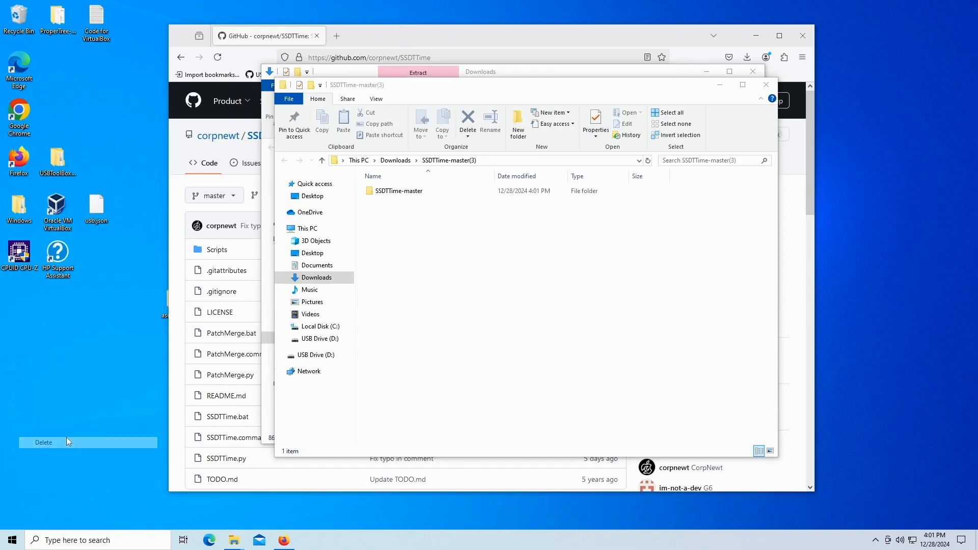
Step: Move the extracted SSDTTime-master folder onto the desktop
click(395, 194)
drag(395, 194, 896, 224)
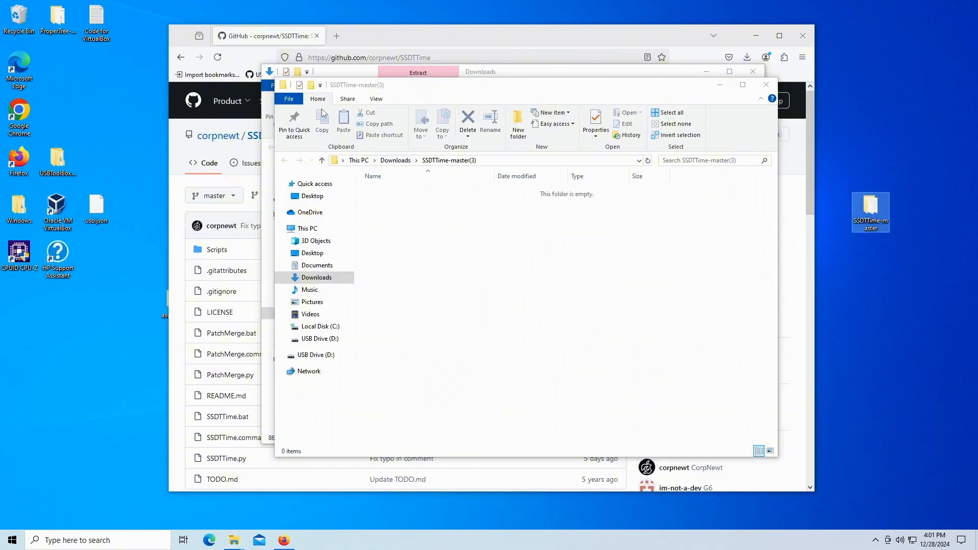
Step: Close both File Explorer windows and the browser
click(766, 84)
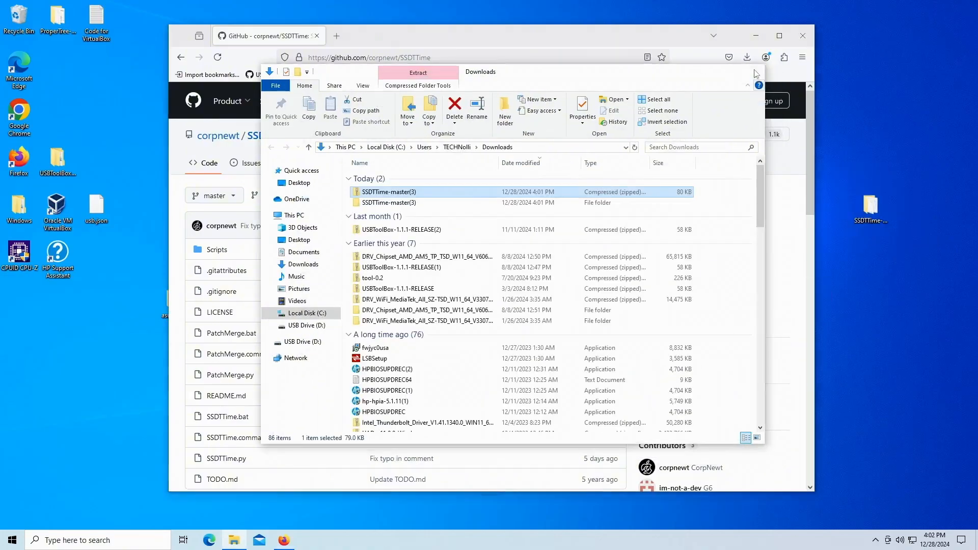
click(752, 71)
click(804, 37)
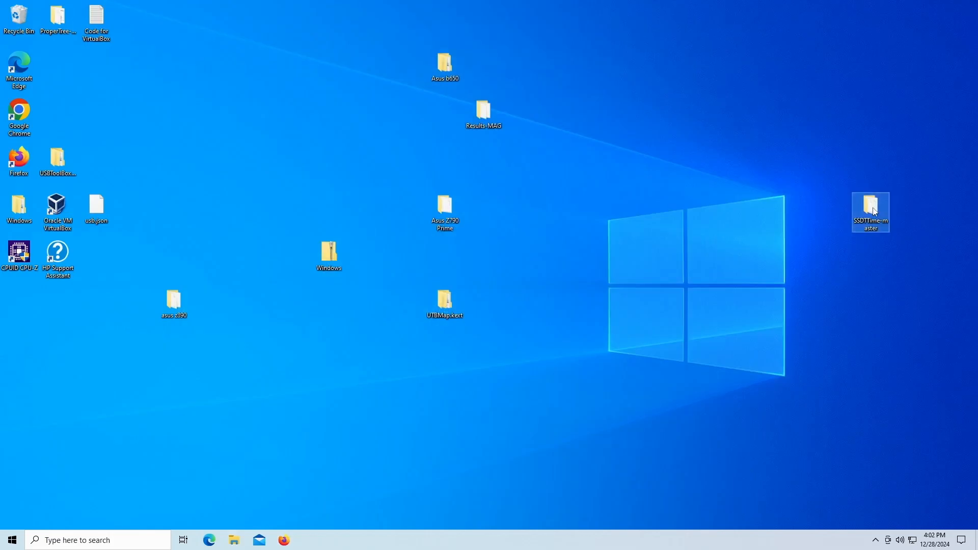
Step: Reposition the SSDTTime-master folder on the desktop and open it
drag(866, 208, 810, 116)
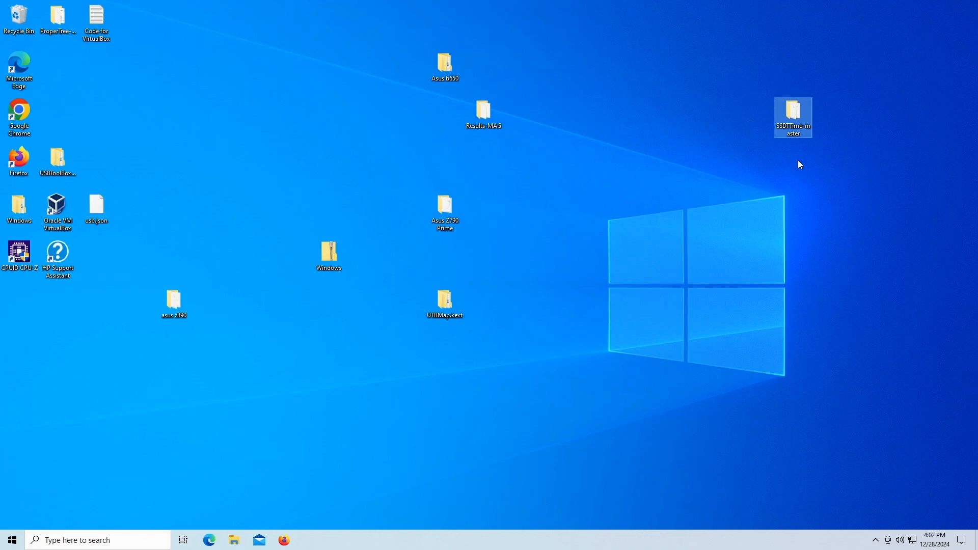
mouse_move(797, 116)
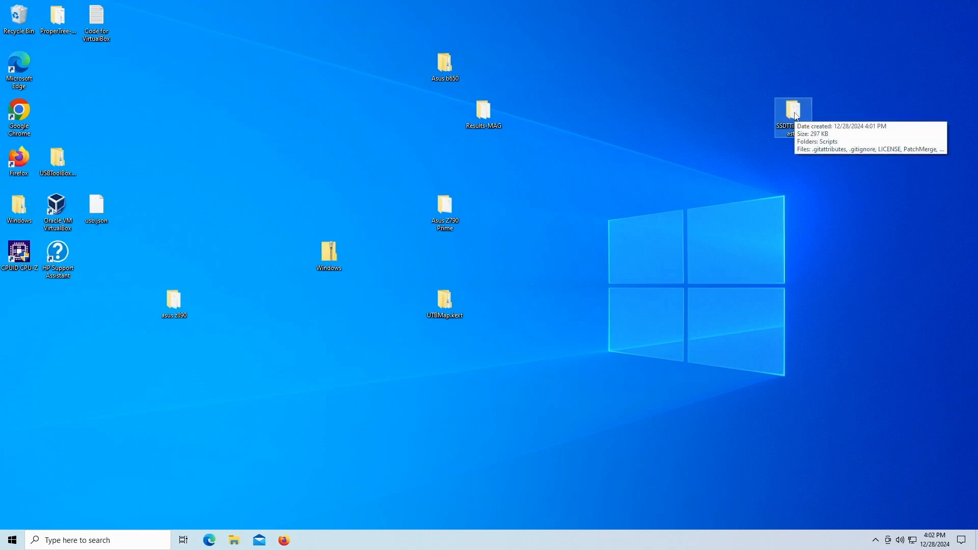
double_click(797, 117)
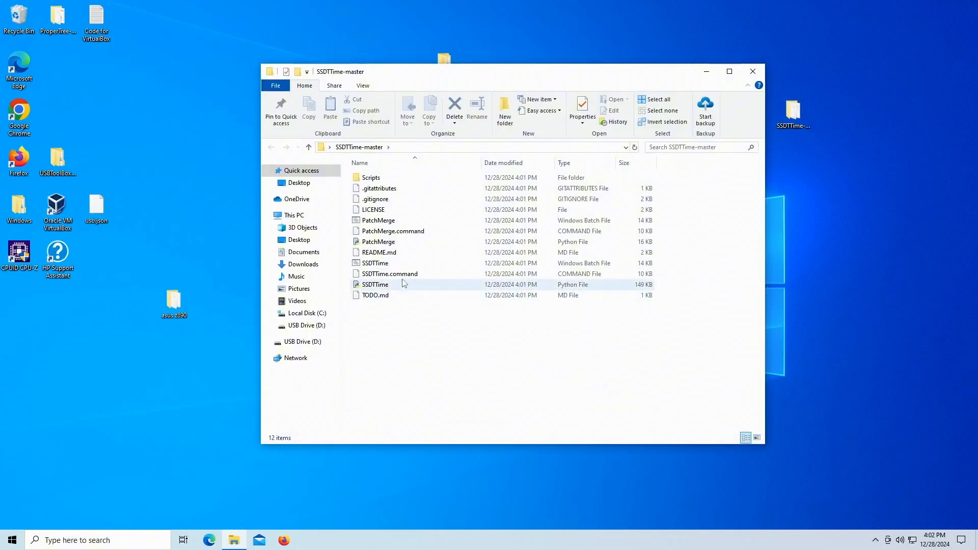
Step: Run the SSDTTime.py script and move its console window aside
click(392, 286)
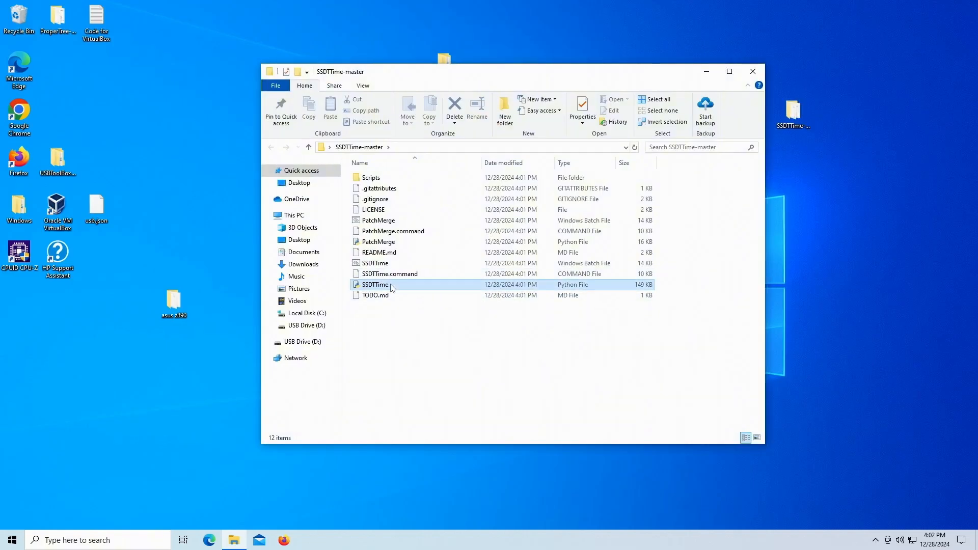
right_click(391, 285)
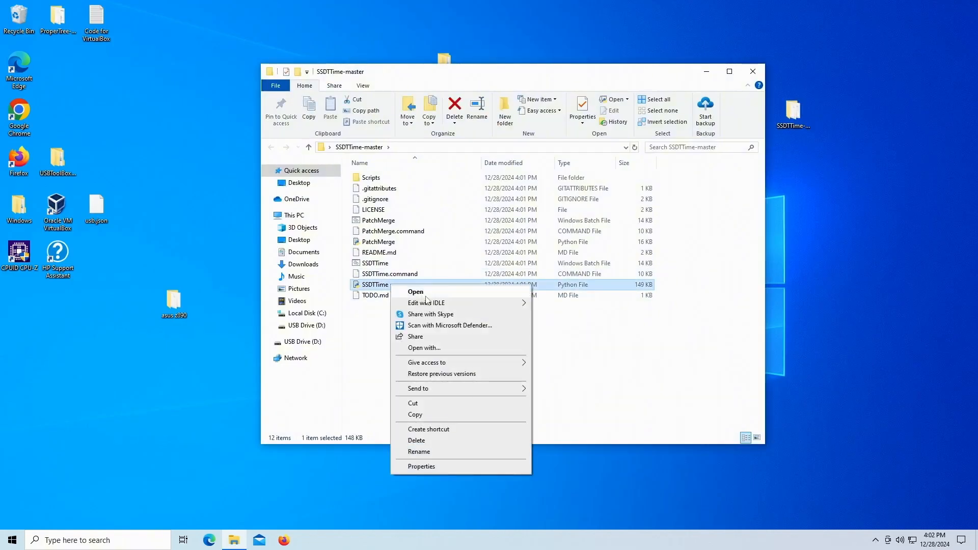
click(430, 294)
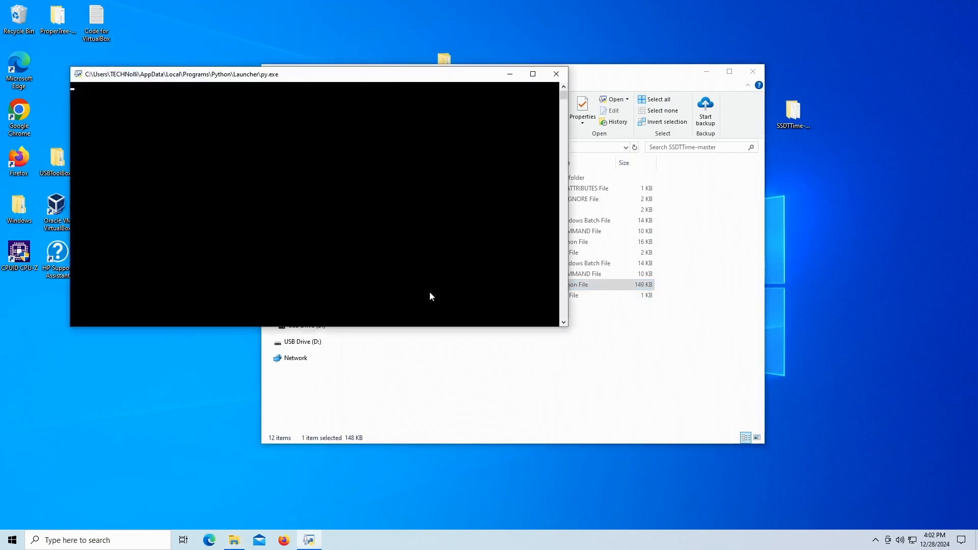
drag(434, 77, 783, 97)
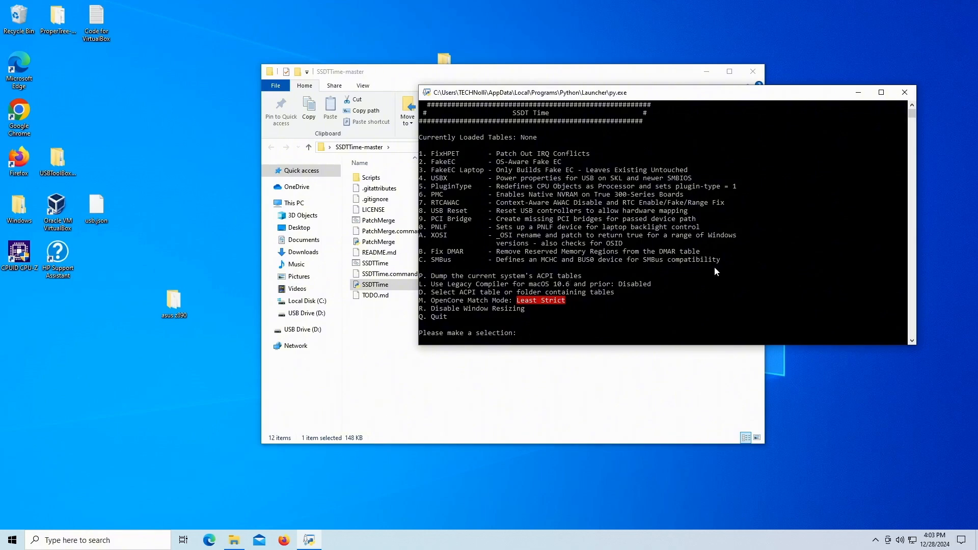
Step: Choose option P to dump the current system's ACPI tables
text(p)
key(Return)
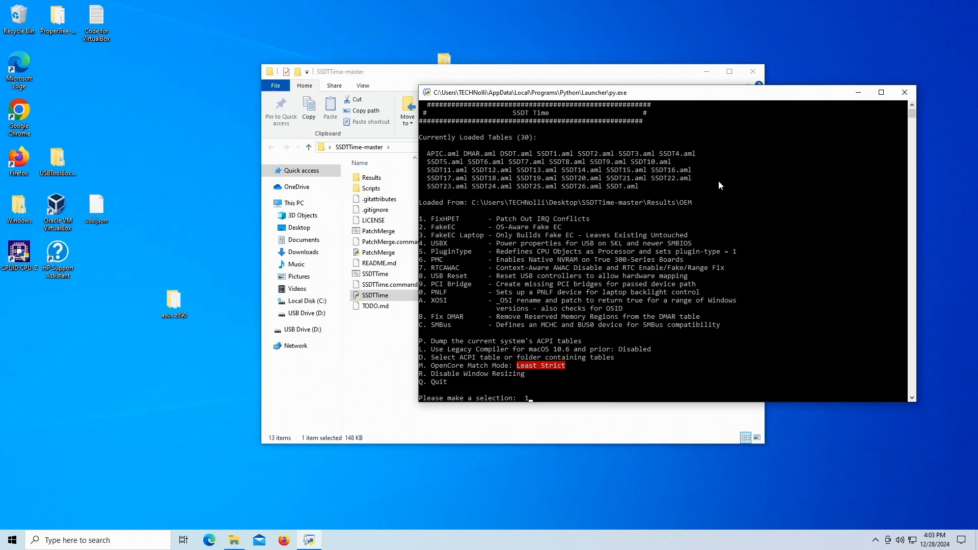
Step: Run FixHPET with the default conflicting-IRQ option and return to the main menu
key(Return)
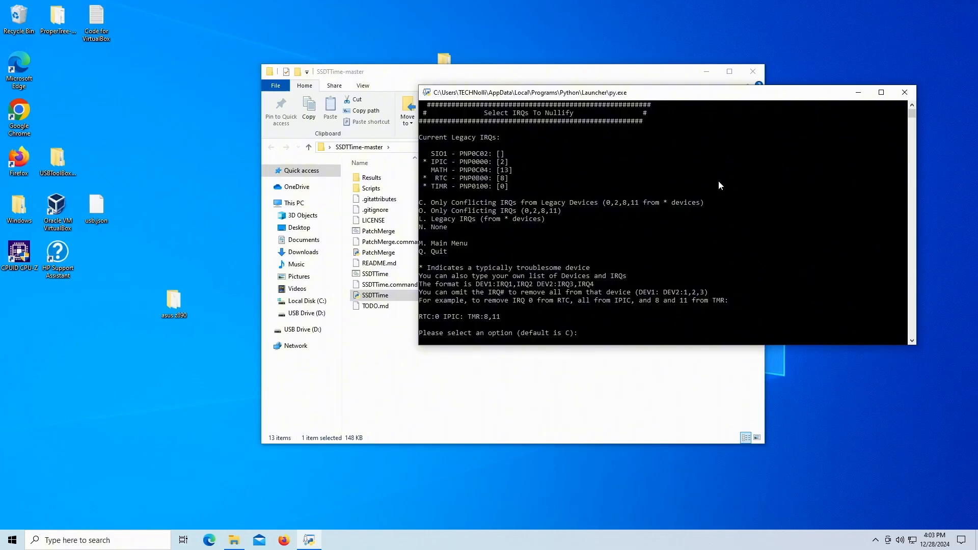
key(Return)
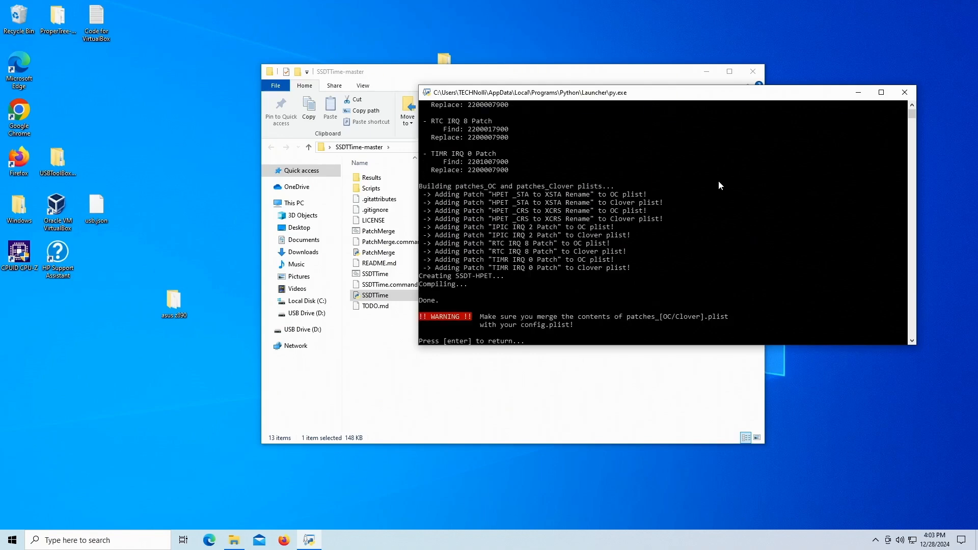
key(Return)
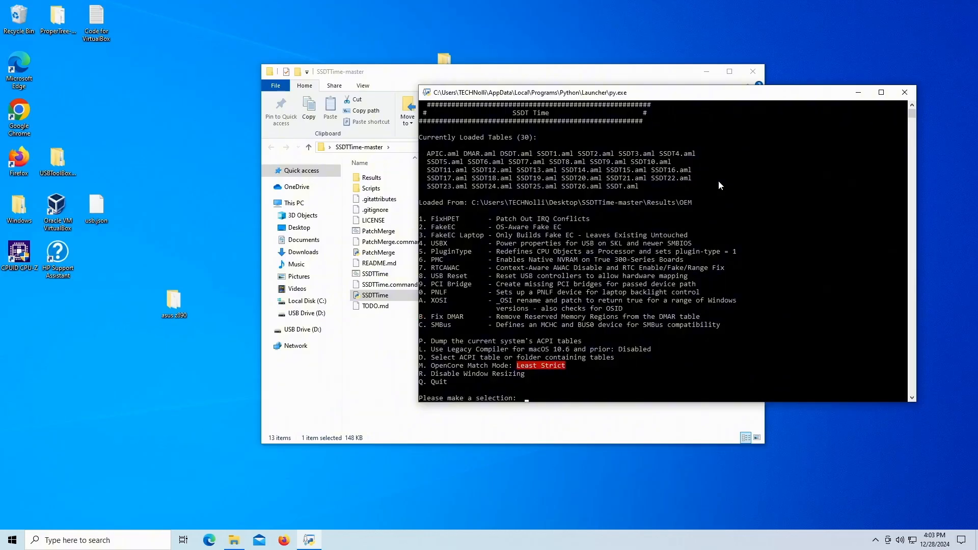
Step: Choose option 2 to build the Fake EC SSDT and return to the main menu
text(2)
key(Return)
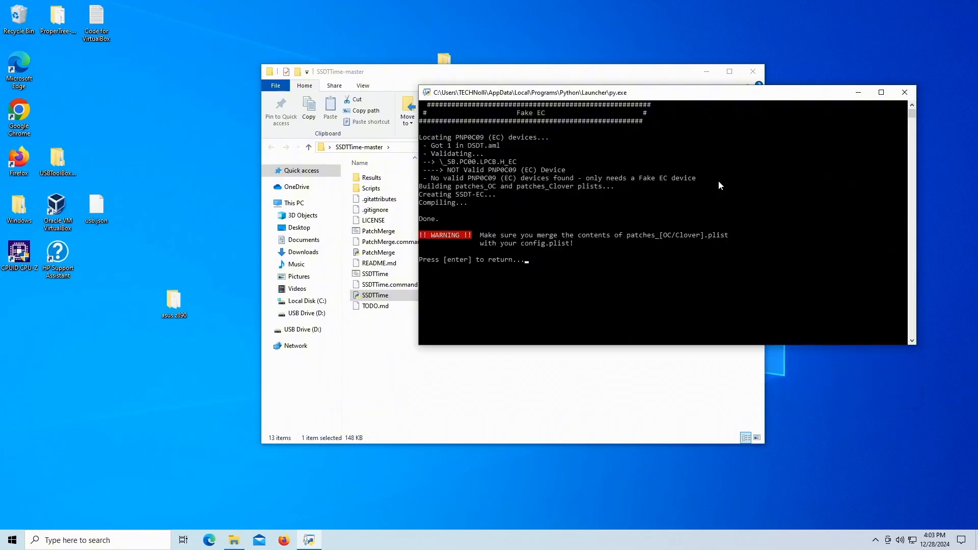
key(Return)
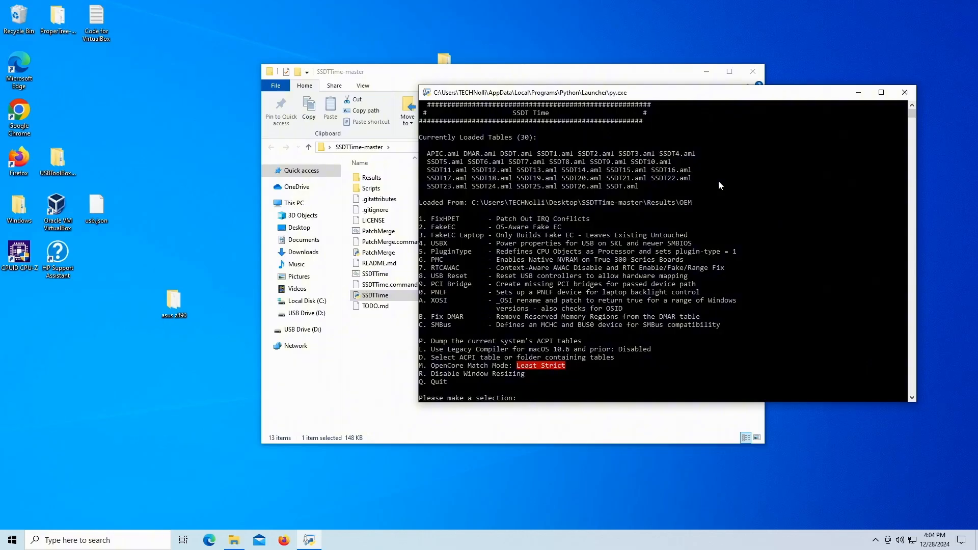
Step: Choose option 4 and build SSDT-USBX with the default properties, then return to the main menu
text(4)
key(Return)
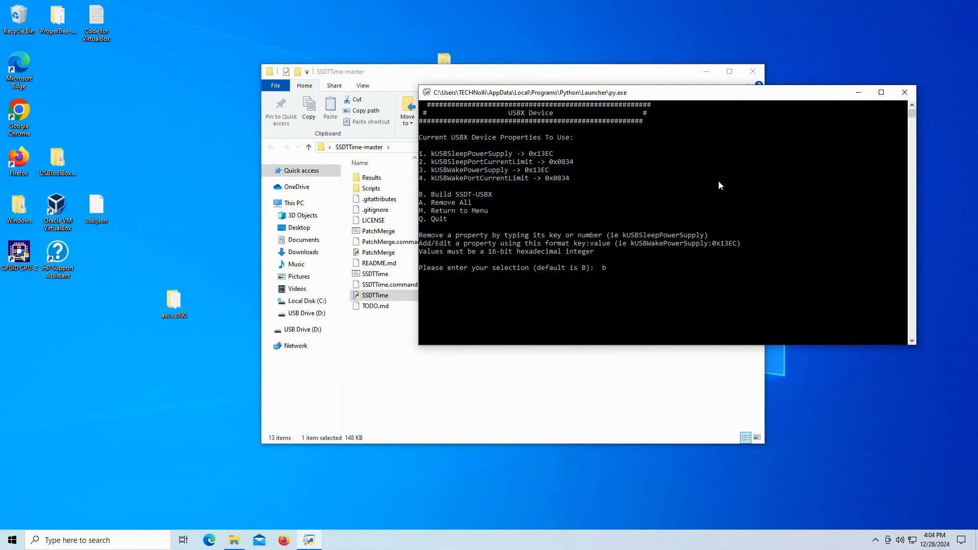
key(Return)
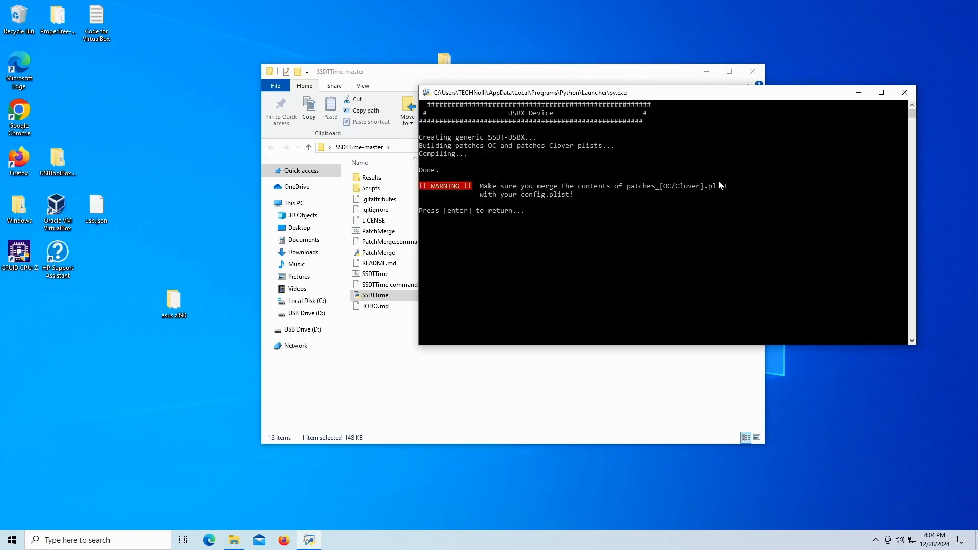
key(Return)
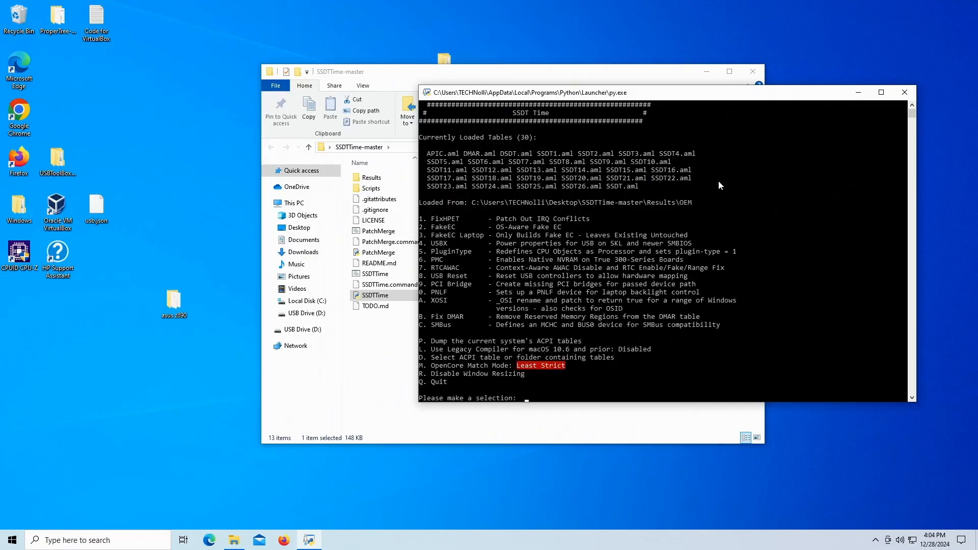
Step: Choose option 5 to build the PluginType SSDT and return to the main menu
text(5)
key(Return)
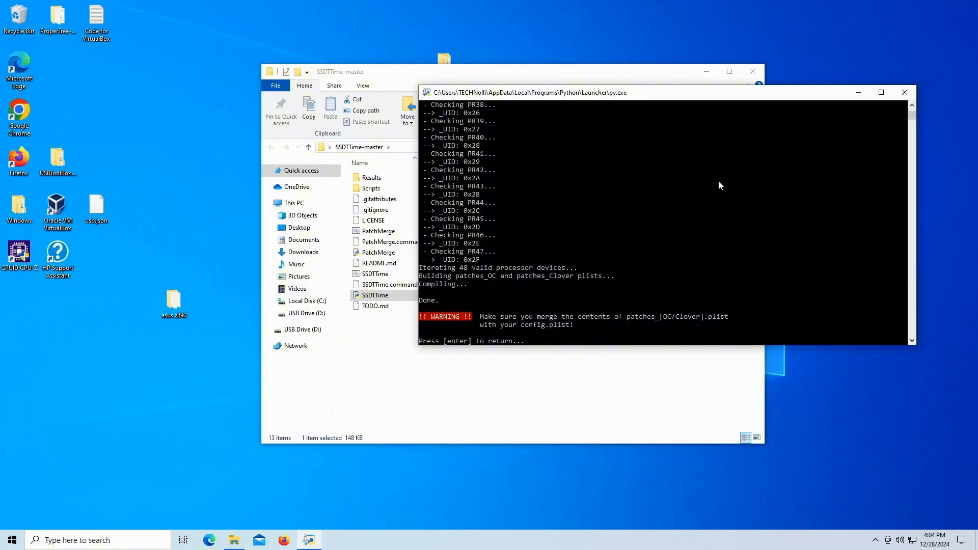
key(Return)
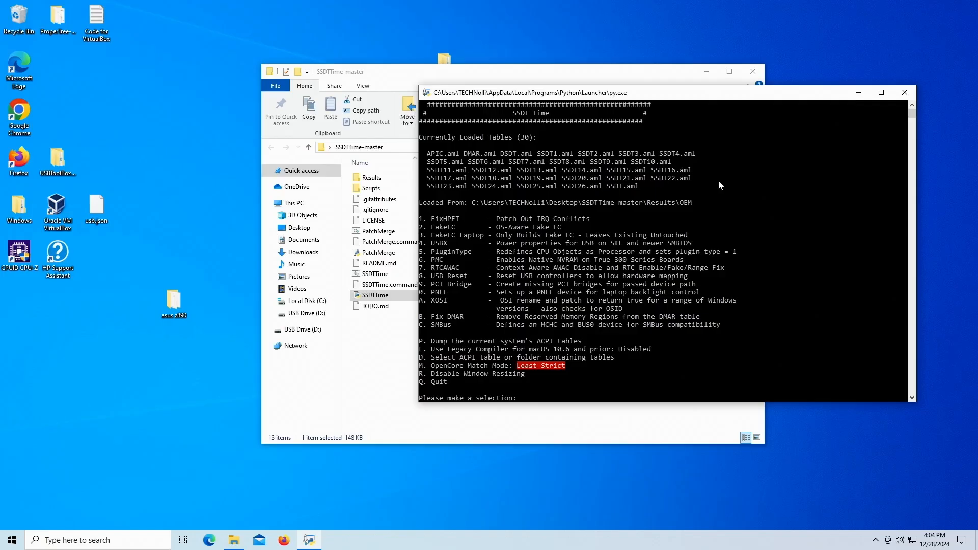
Step: Choose option 6 to build the PMC SSDT and return to the main menu
text(6)
key(Return)
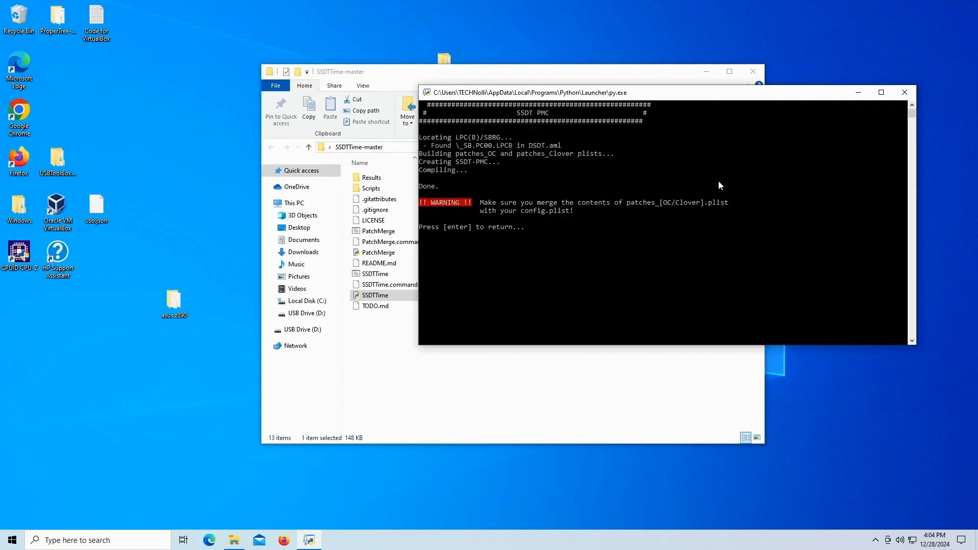
key(Return)
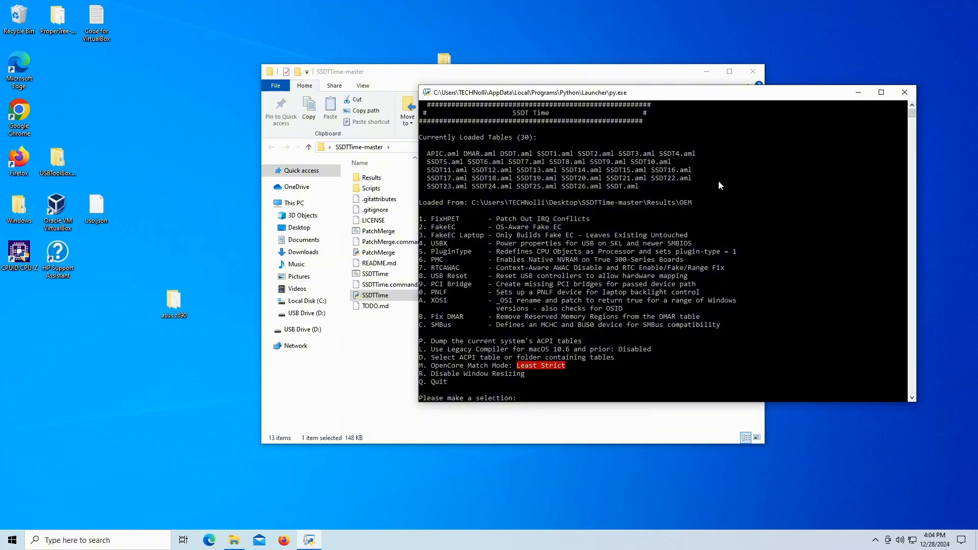
Step: Choose option 7 to build the RTCAWAC SSDT and return to the main menu
text(7)
key(Return)
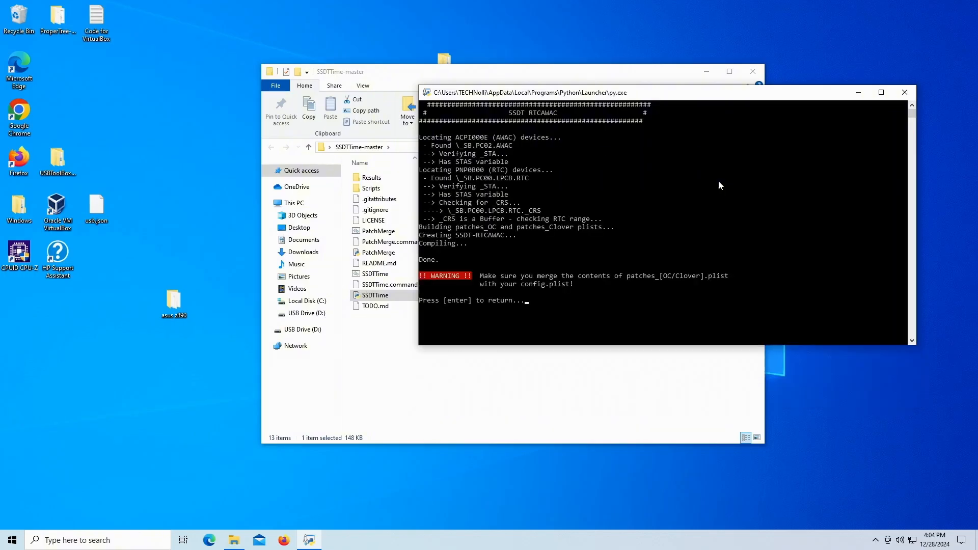
key(Return)
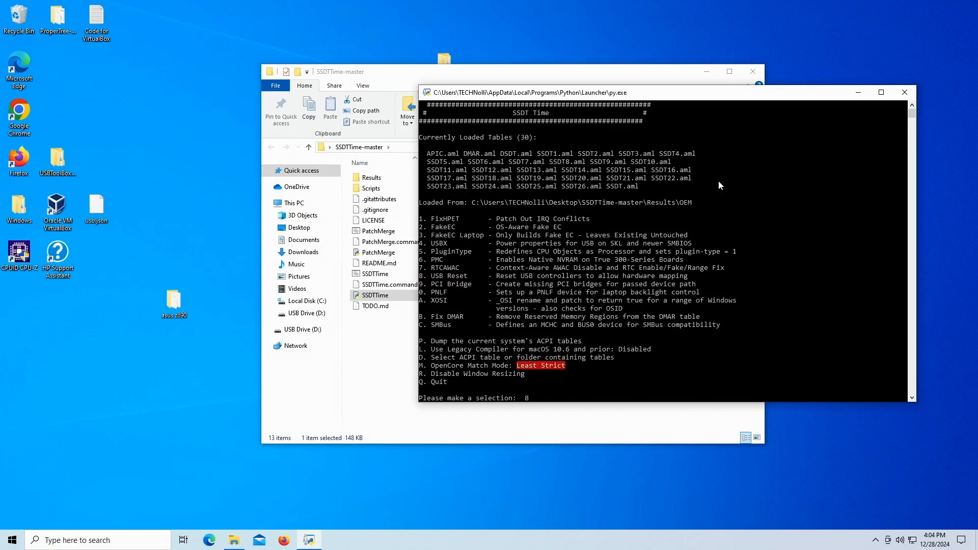
Step: Choose option 8 to build the USB Reset SSDT and return to the main menu
text(8)
key(Return)
key(Return)
text(9)
key(Return)
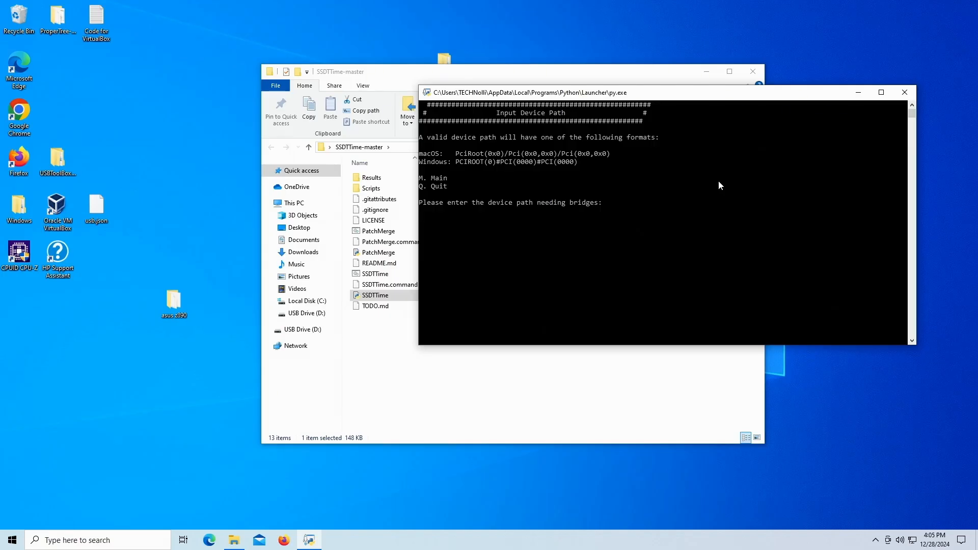
text(m)
key(Return)
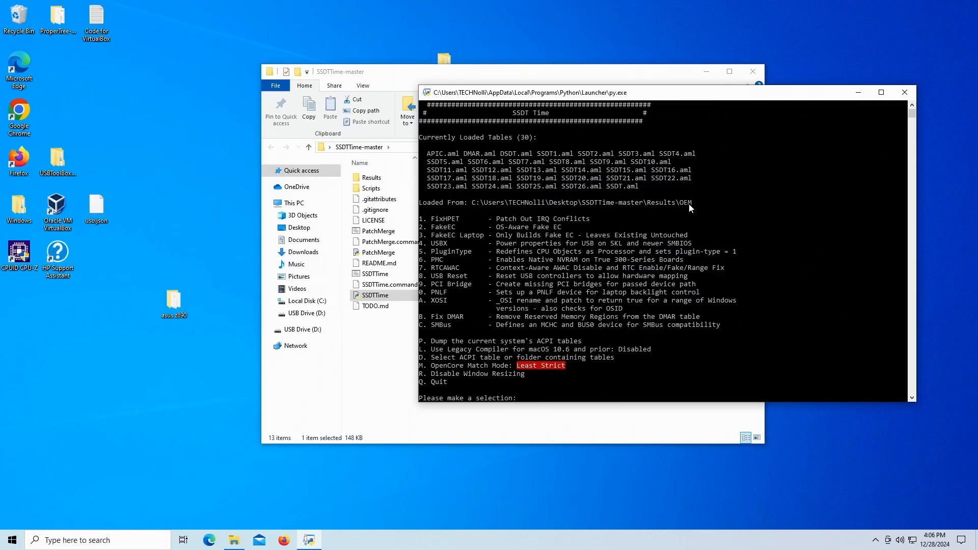
Step: Choose option A and build SSDT-XOSI with the default auto-detected Windows version, then return to the main menu
text(a)
key(Return)
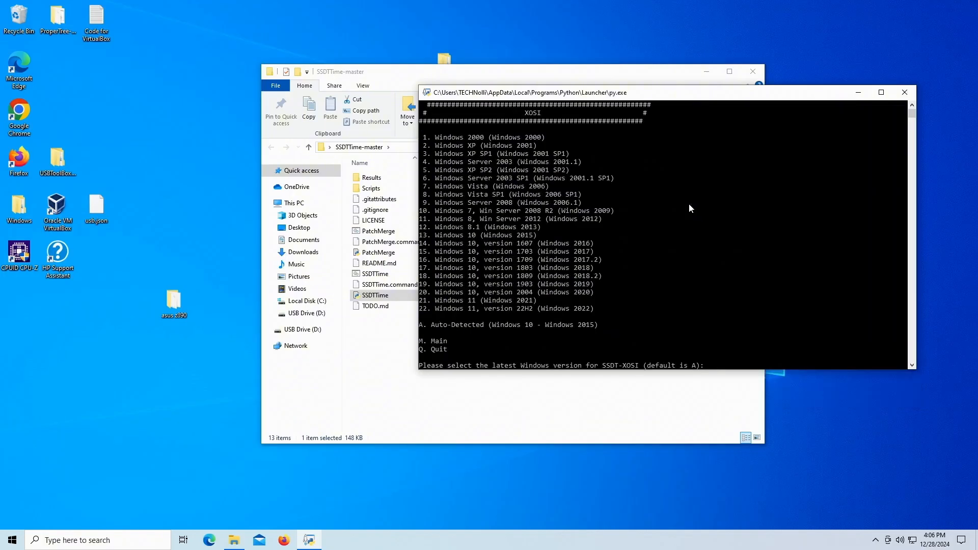
key(Return)
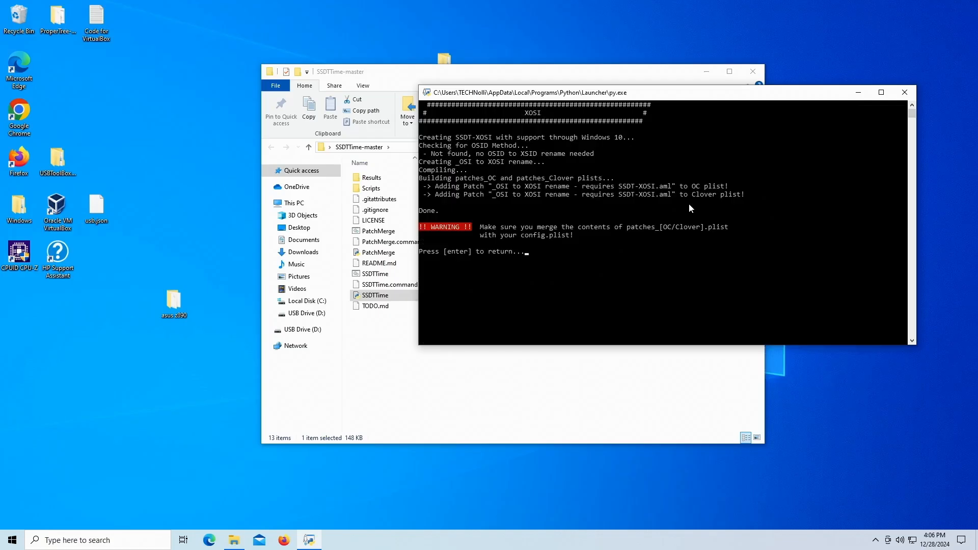
key(Return)
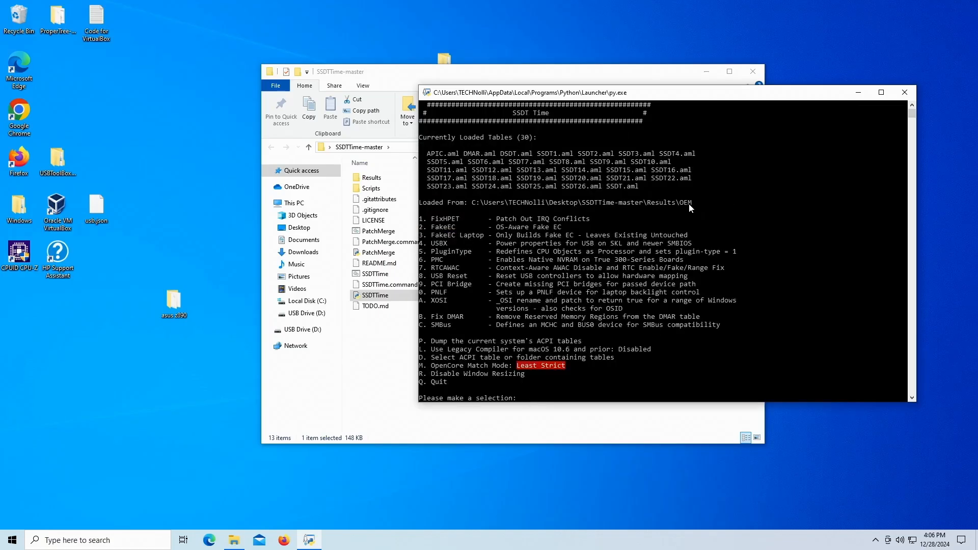
Step: Choose option B to run Fix DMAR and return to the main menu
text(b)
key(Return)
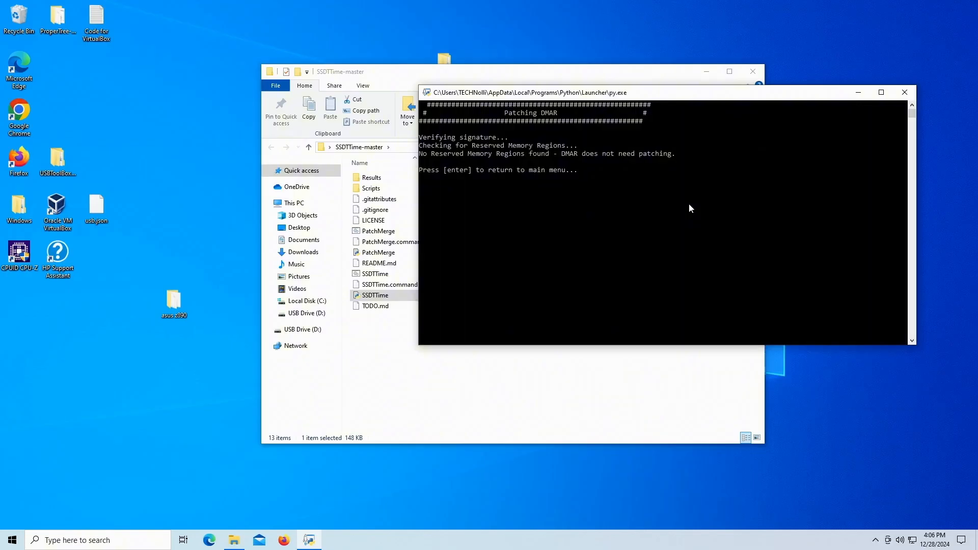
key(Return)
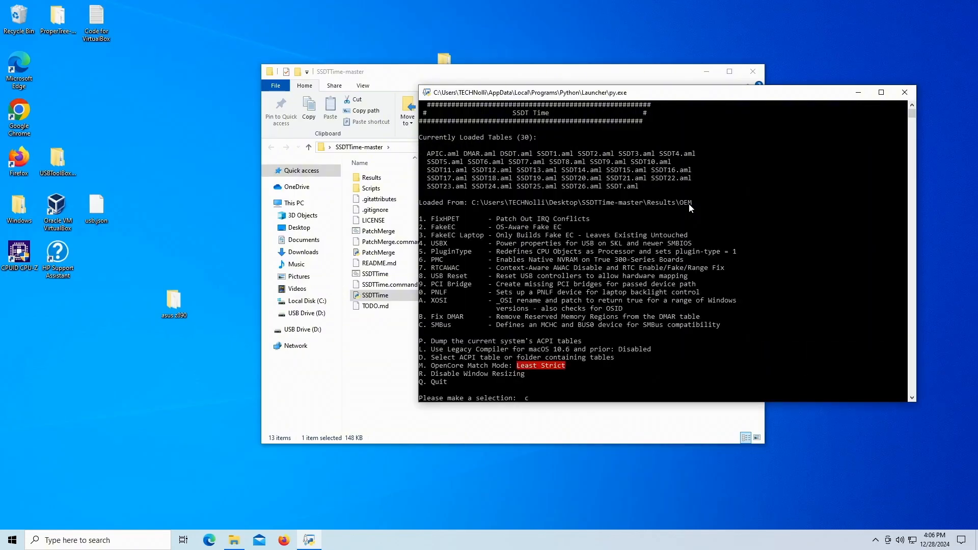
Step: Choose option C to build the SMBus SSDT and return to the main menu
text(c)
key(Return)
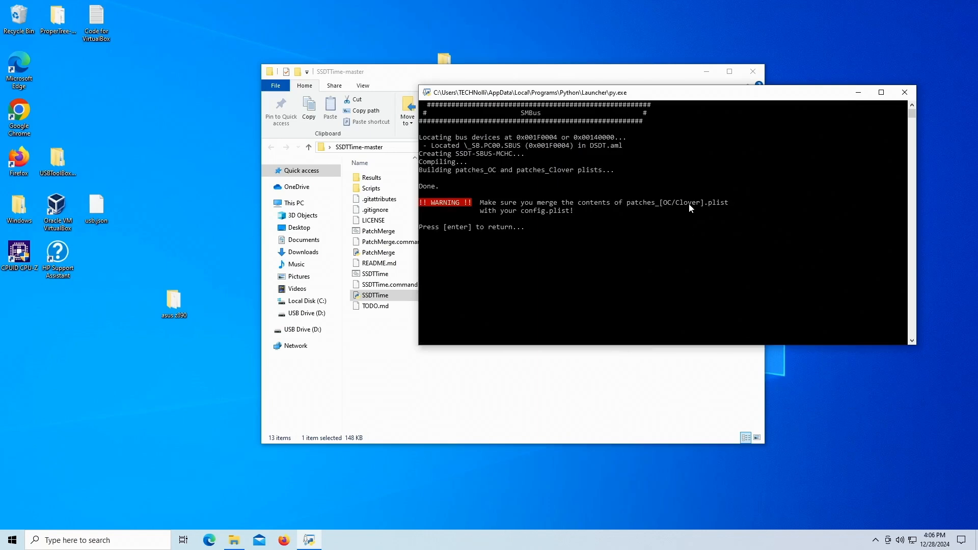
key(Return)
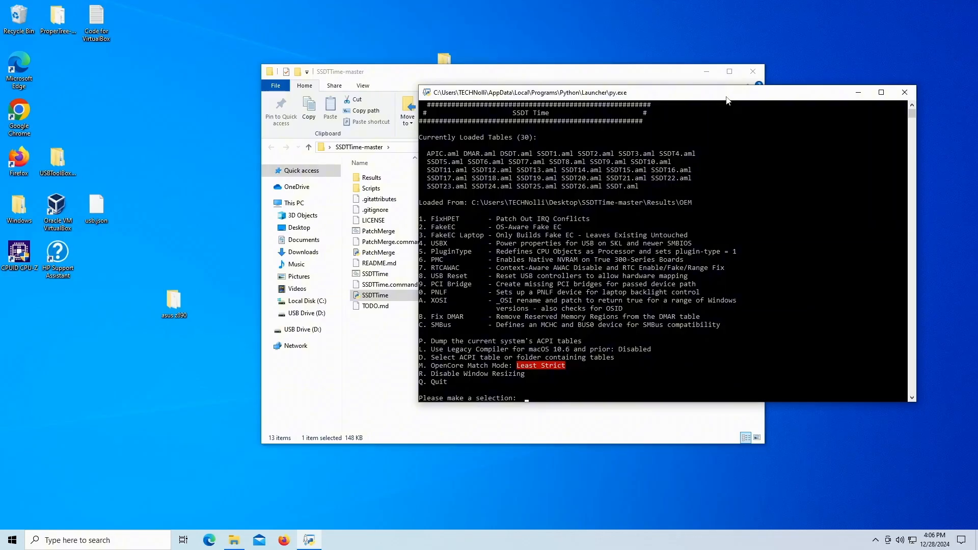
Step: Quit SSDTTime and open the Results folder inside SSDTTime-master
text(q)
key(Return)
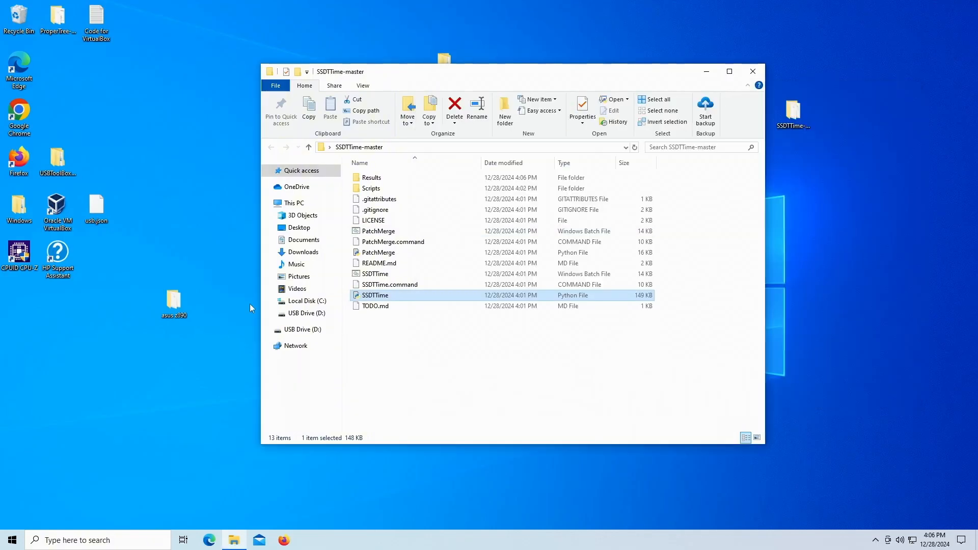
double_click(372, 177)
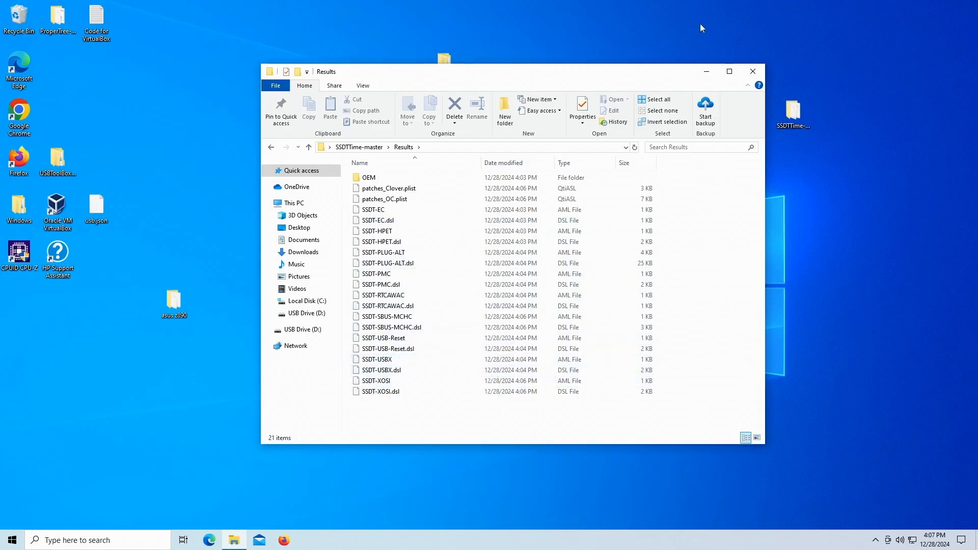
Step: Create a new folder on the desktop, keeping the default name
drag(668, 78, 589, 54)
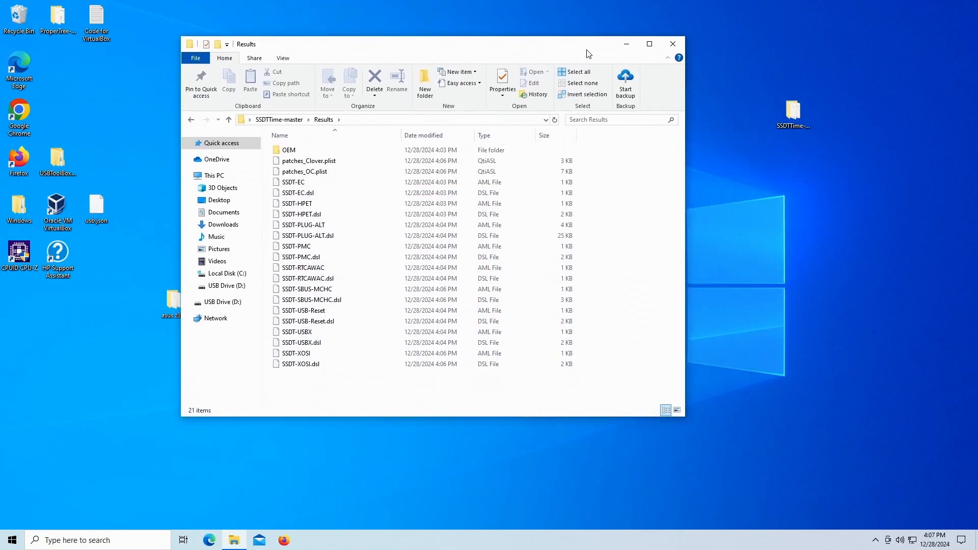
right_click(787, 213)
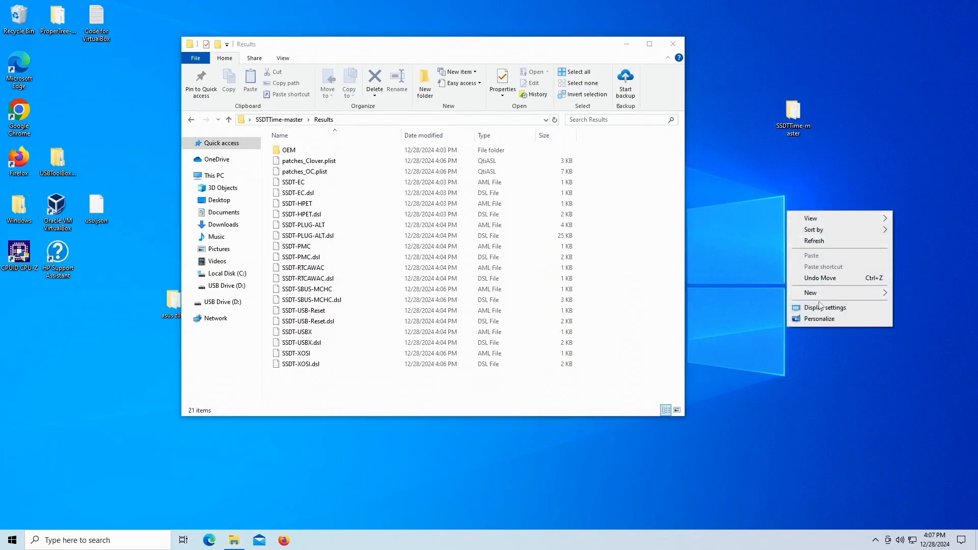
mouse_move(814, 293)
click(759, 294)
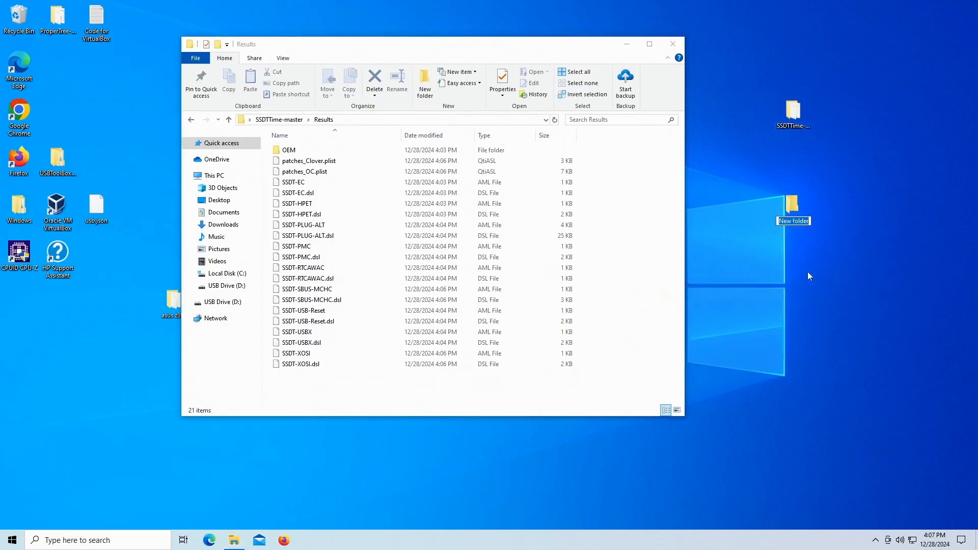
click(835, 257)
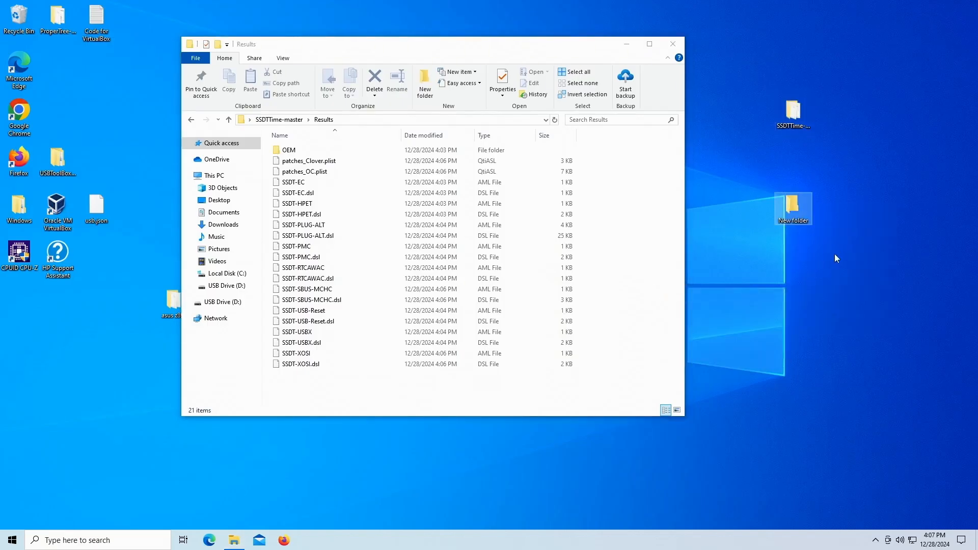
Step: Open the new folder beside the Results window and move patches_OC.plist into it
right_click(795, 219)
double_click(793, 199)
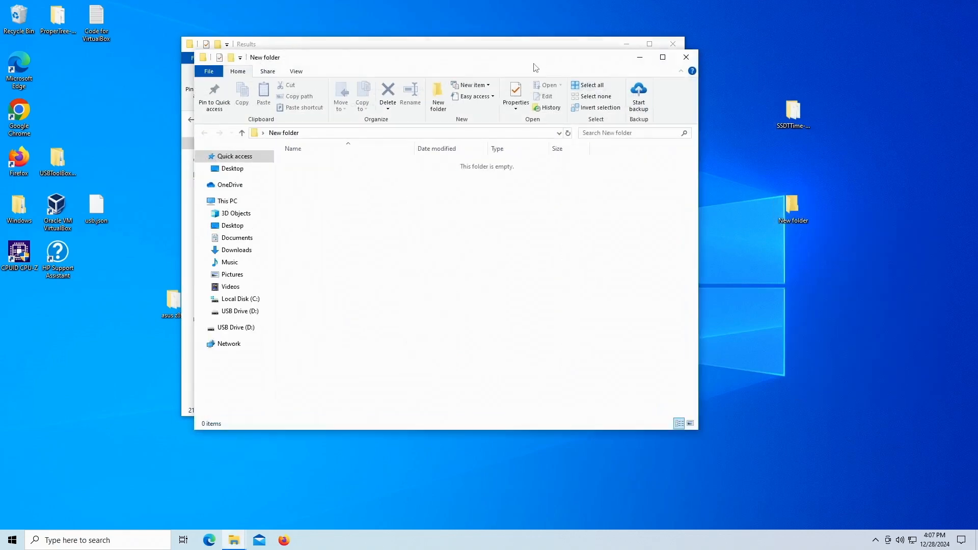
drag(535, 67, 841, 55)
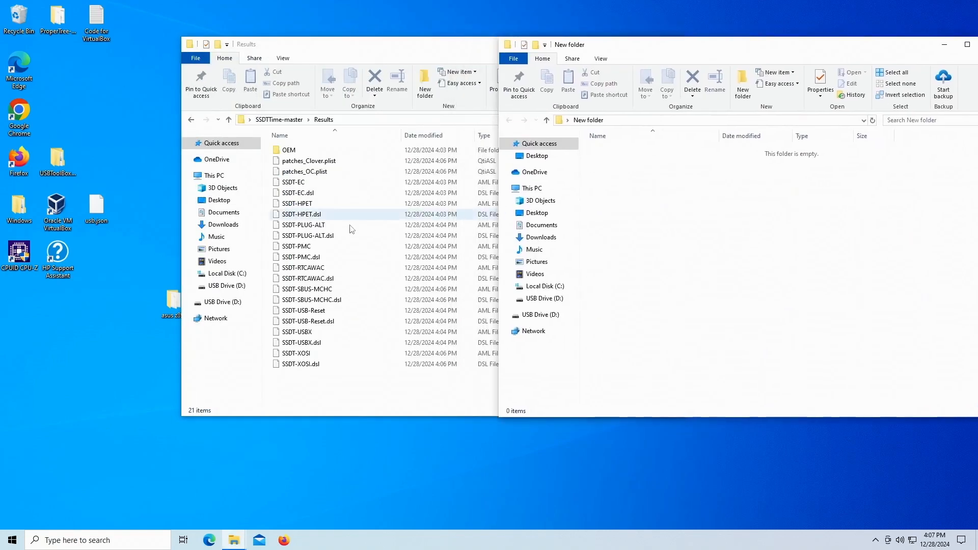
click(294, 172)
drag(278, 173, 862, 273)
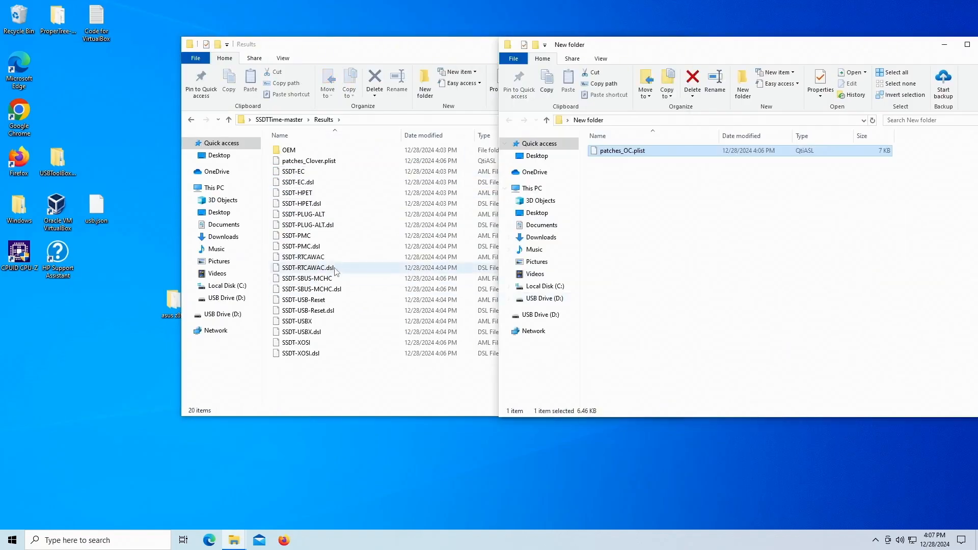
Step: Select the nine SSDT .aml files in Results, from SSDT-EC to SSDT-XOSI, and copy them
click(293, 173)
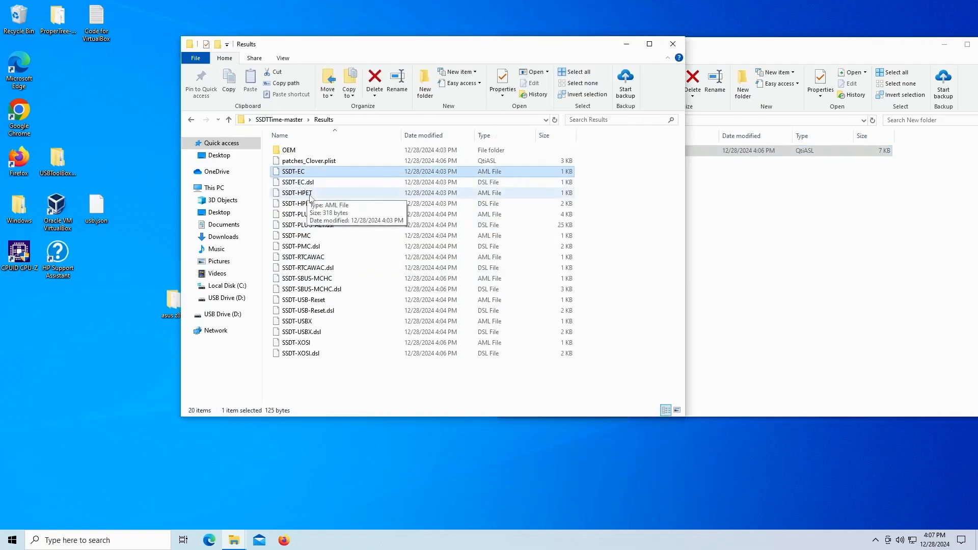
click(309, 194)
click(307, 174)
ctrl+click(309, 191)
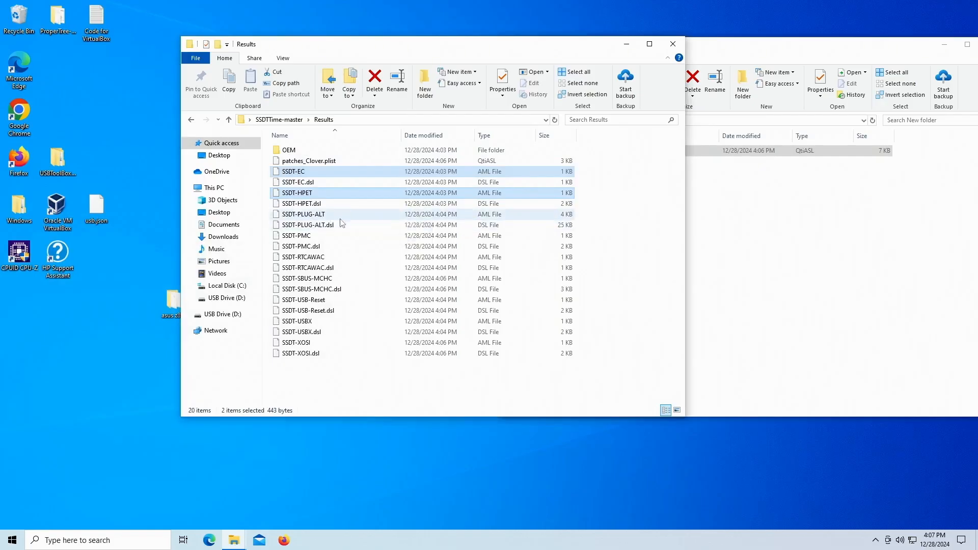
ctrl+click(320, 216)
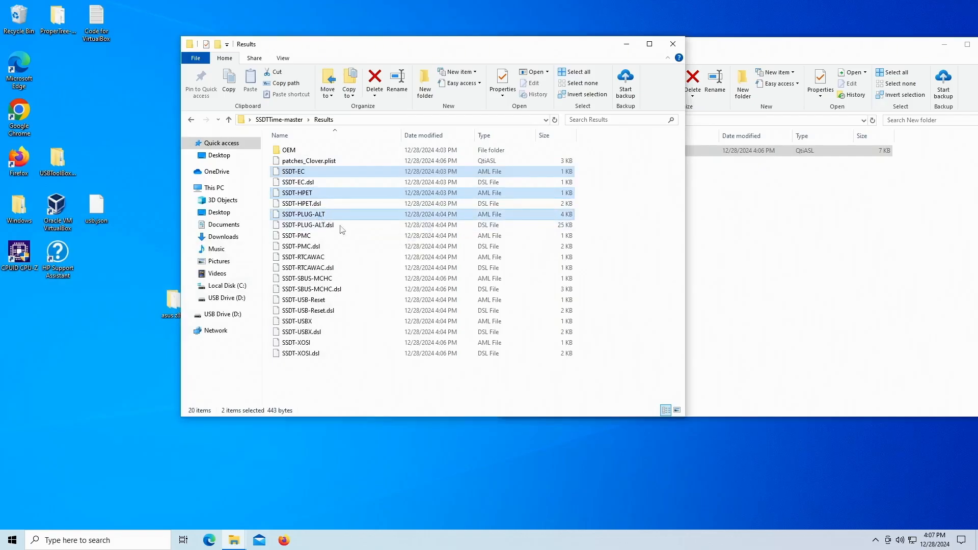
ctrl+click(315, 236)
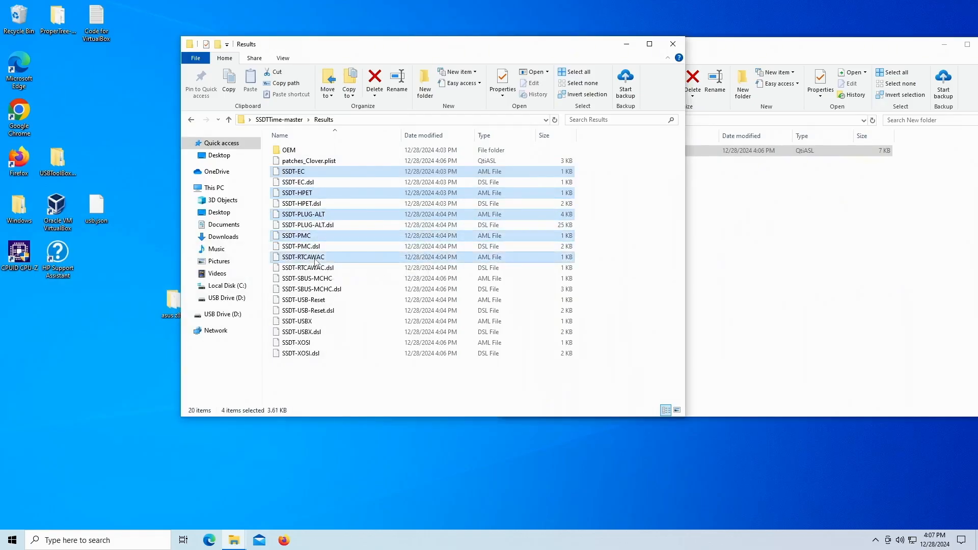
ctrl+click(316, 258)
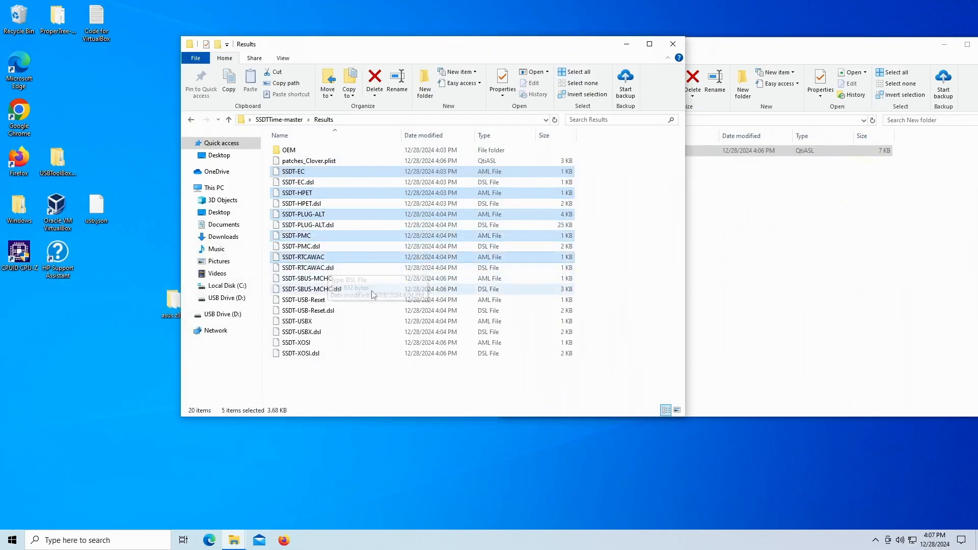
ctrl+click(327, 280)
ctrl+click(326, 301)
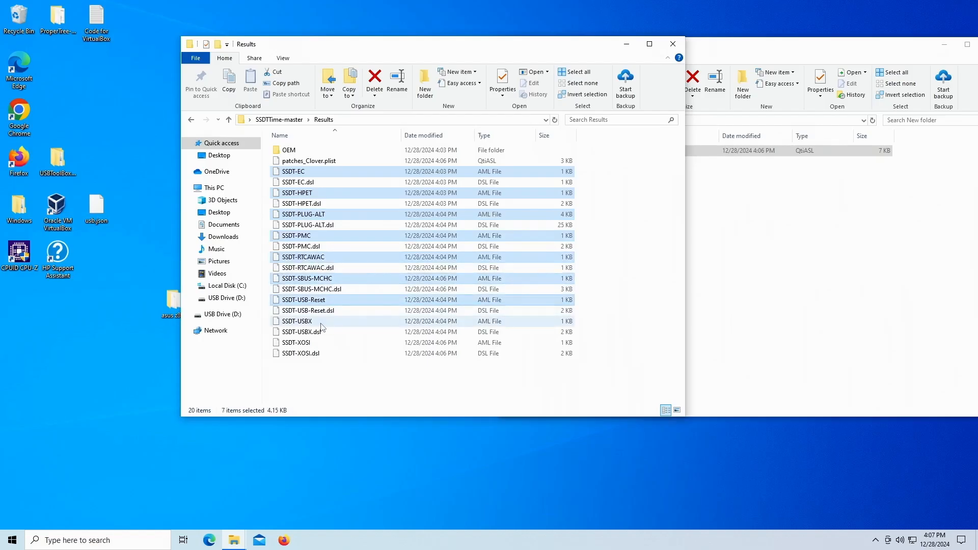
ctrl+click(320, 322)
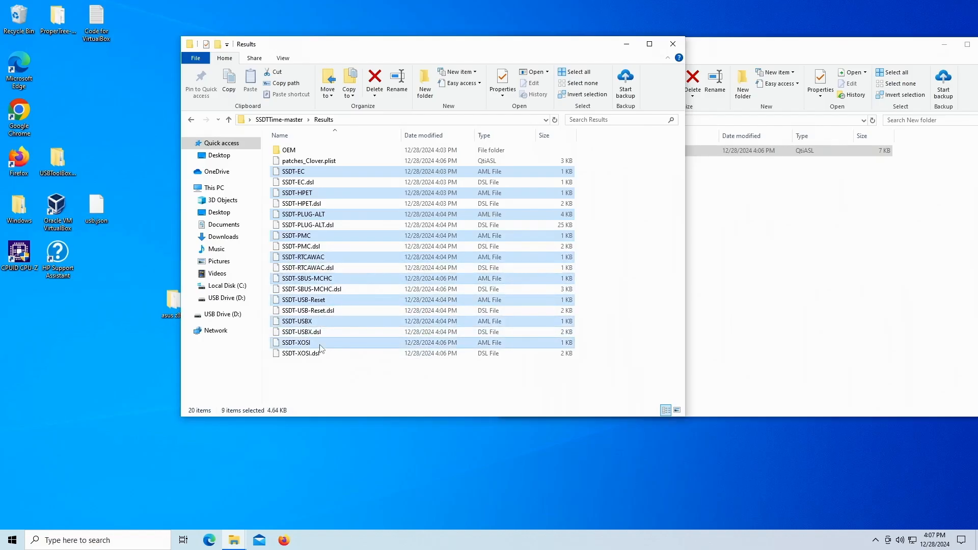
right_click(320, 348)
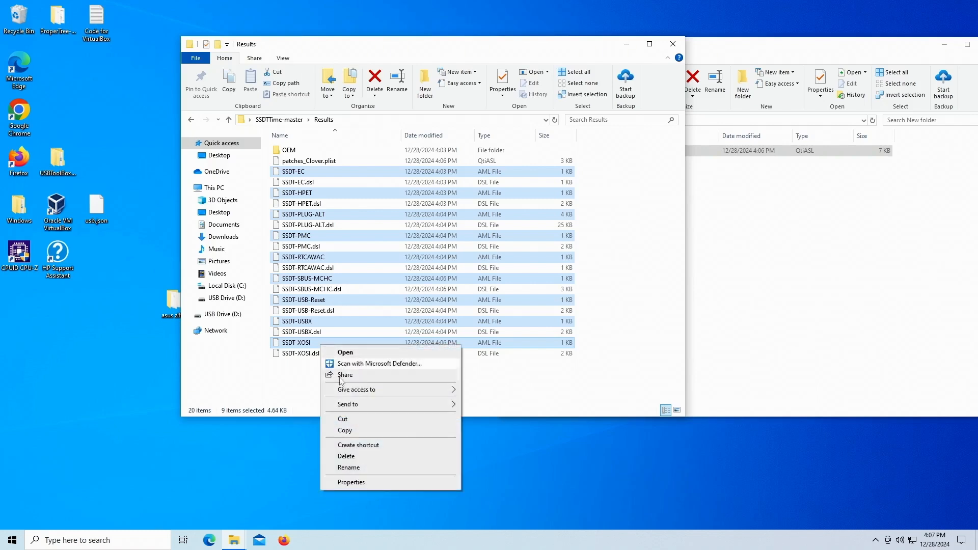
click(345, 431)
Step: Paste the copied SSDT files into the new folder
click(775, 214)
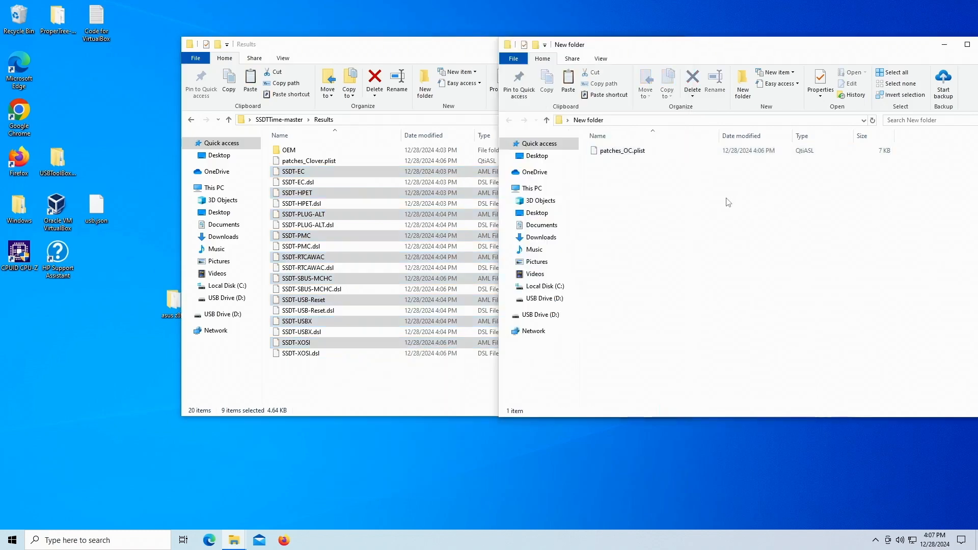
right_click(709, 196)
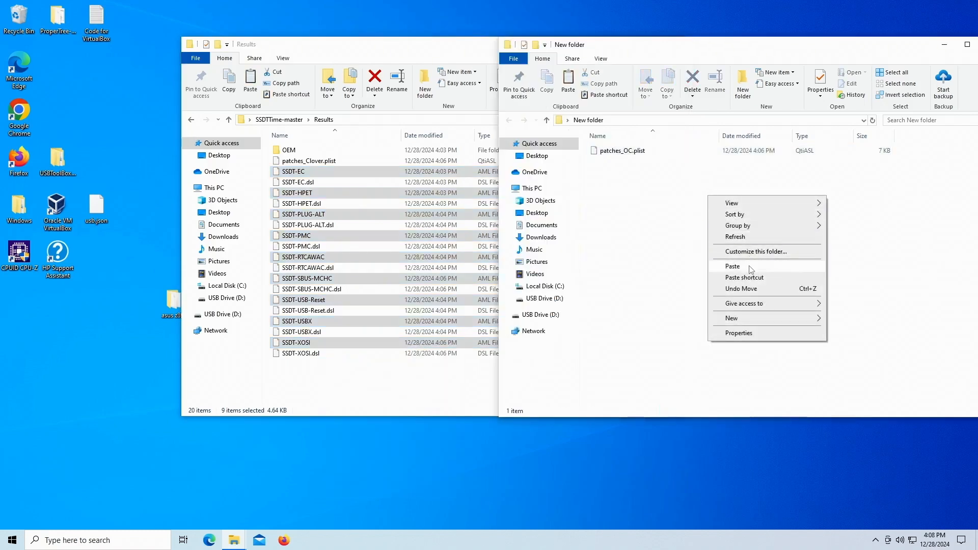
click(733, 266)
click(747, 282)
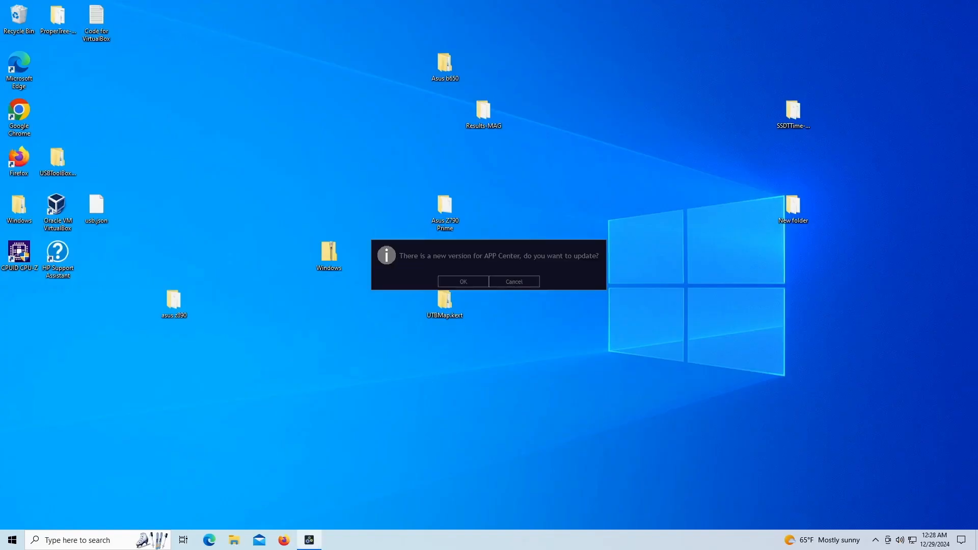
Step: Cancel the APP Center update prompt and close the Firefox window
click(505, 283)
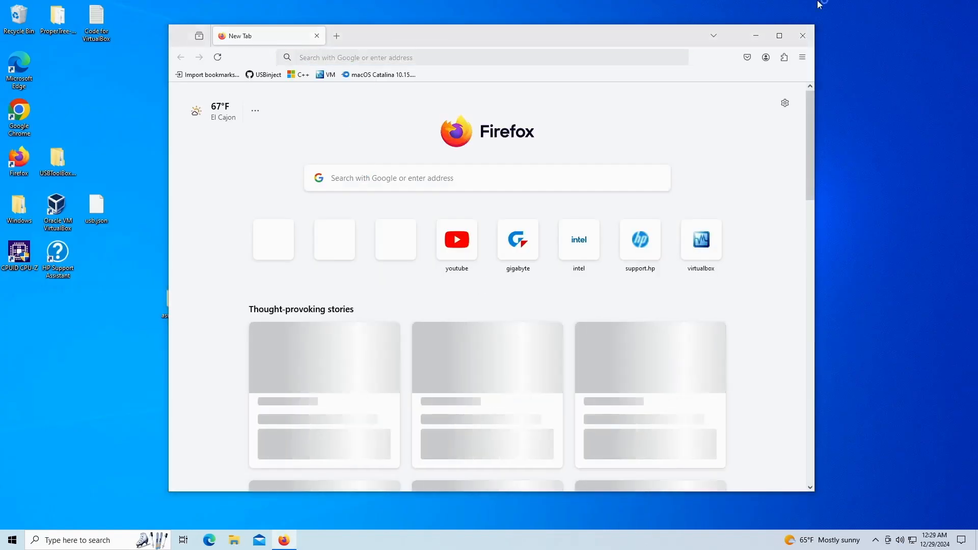
click(803, 36)
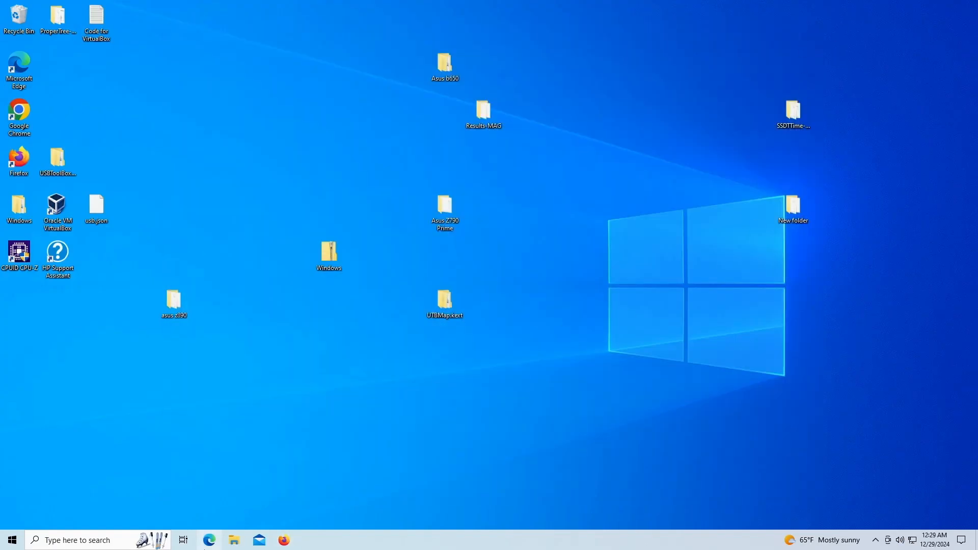
Step: Copy the New folder from the desktop onto USB DISK (D:) in File Explorer and close the window
click(233, 541)
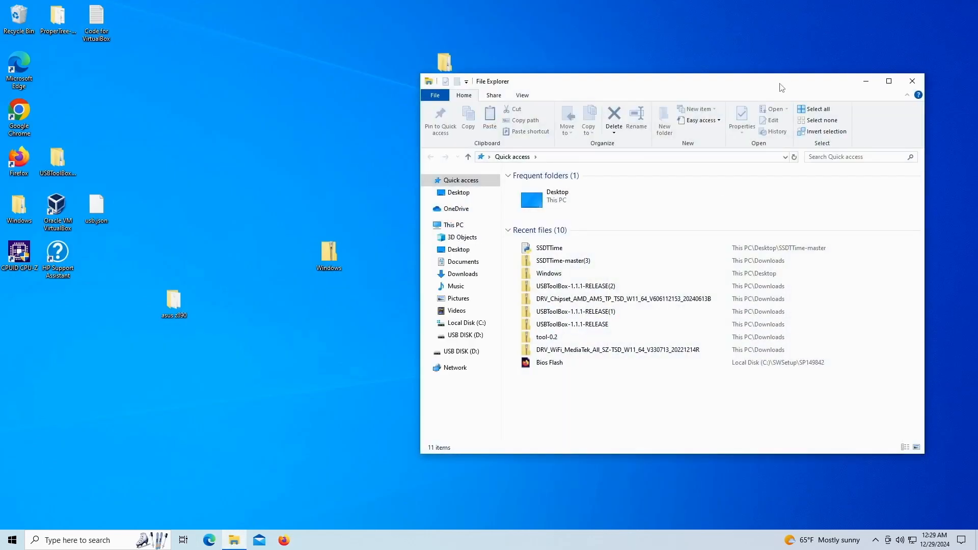
drag(779, 82, 565, 95)
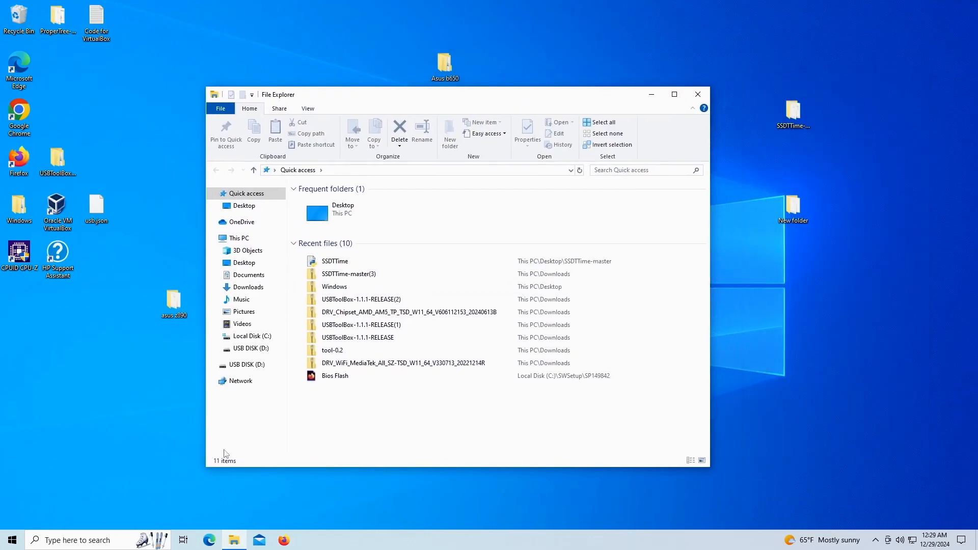
click(237, 363)
drag(796, 229, 438, 341)
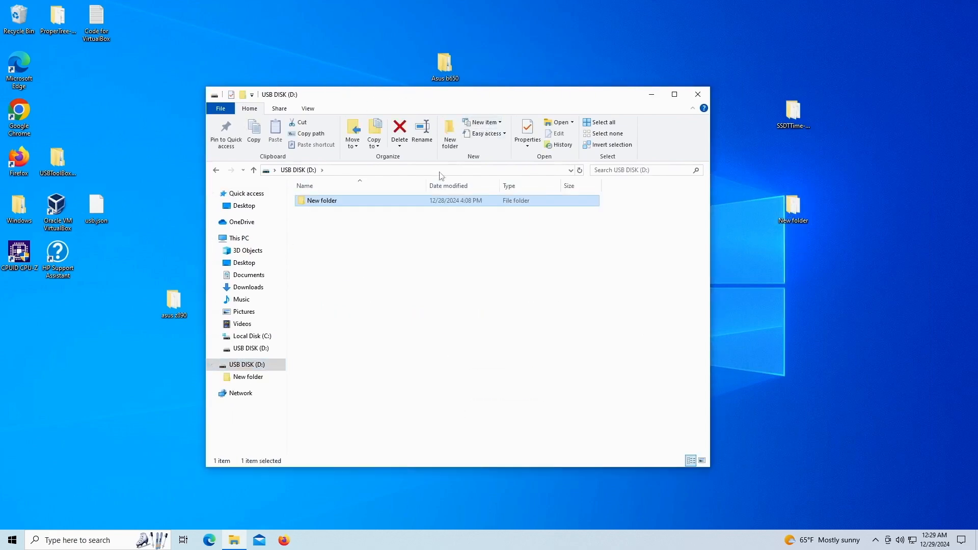
click(695, 94)
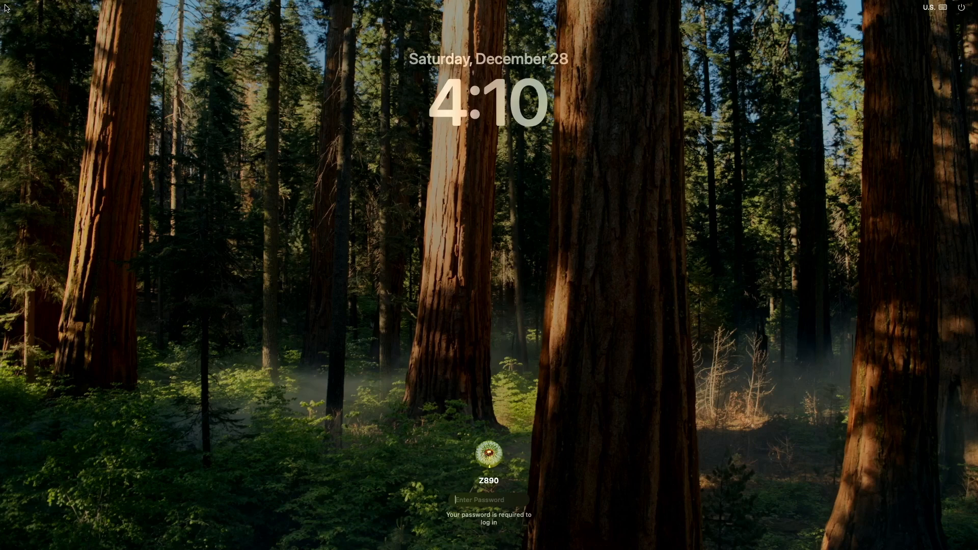
Step: Log in to the macOS account by entering its password and open Safari
text(••••)
key(Return)
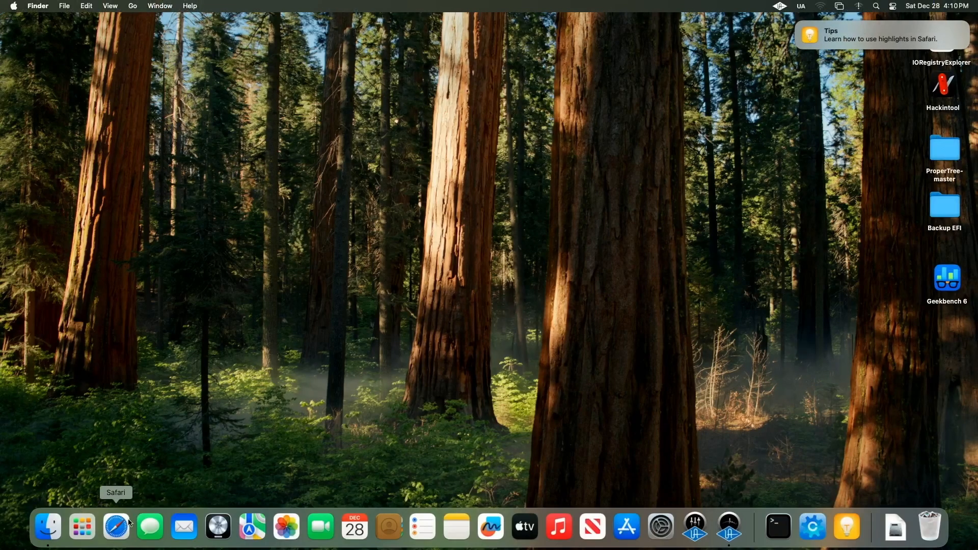
click(117, 528)
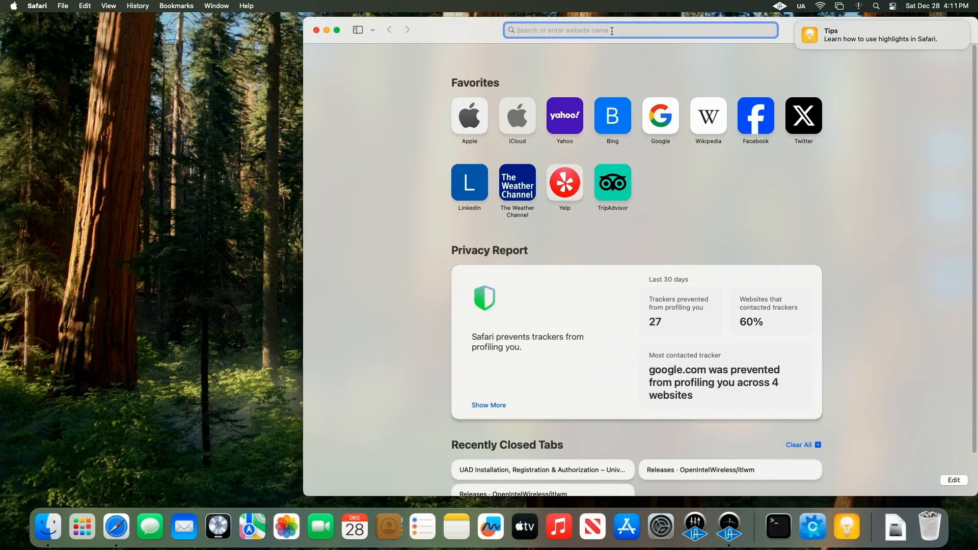
Step: Search Google for "opencore legacy patcher"
text(openc)
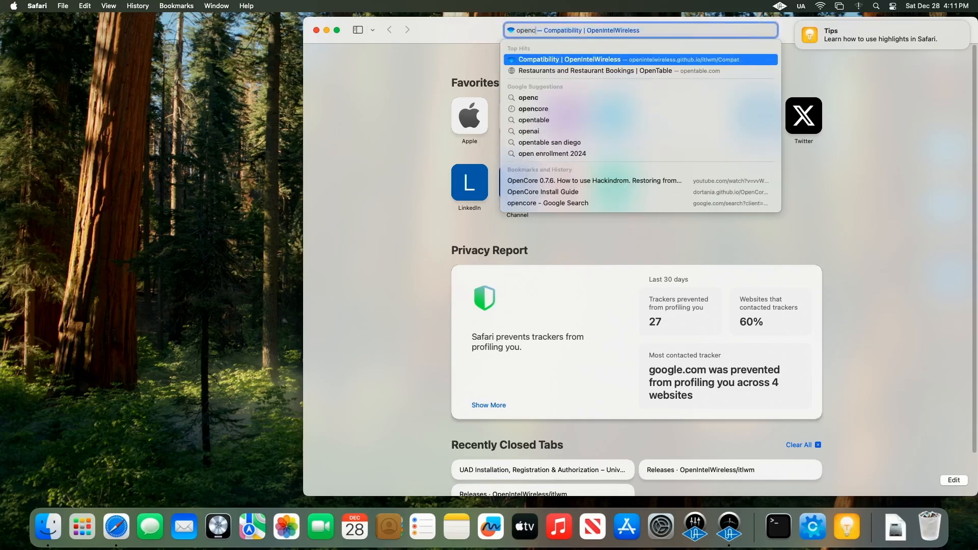
text(ore)
key(Down)
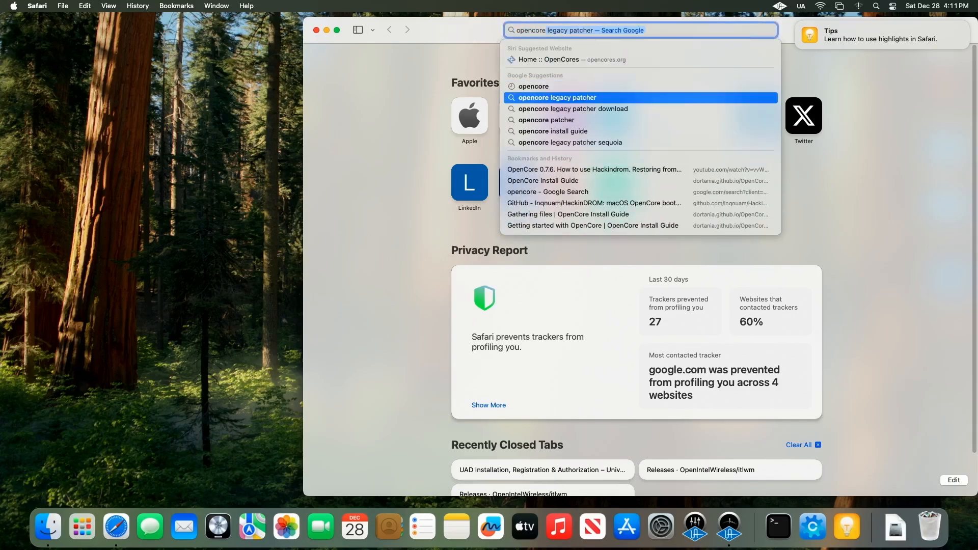
key(Return)
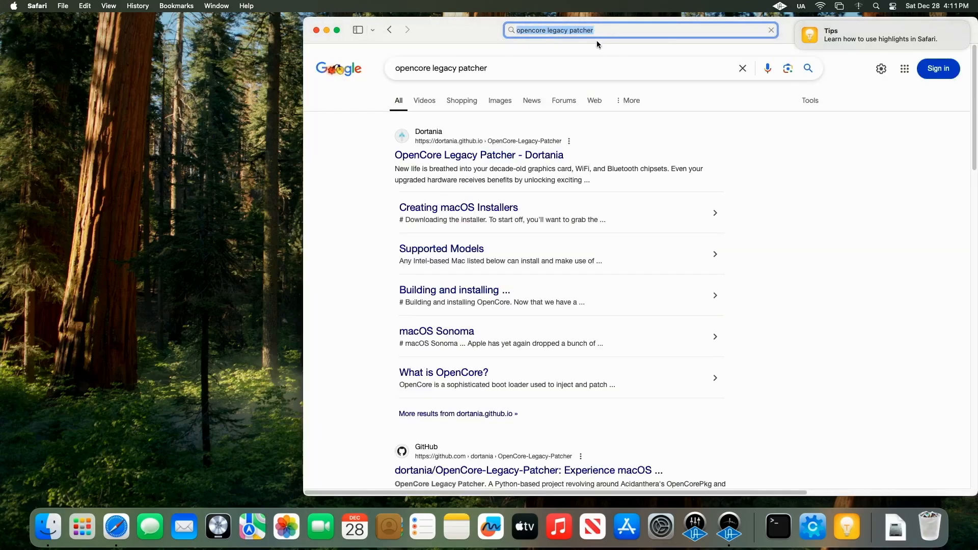
Step: Open the OpenCore Legacy Patcher Dortania site and go to the Creating macOS Installers guide
click(526, 155)
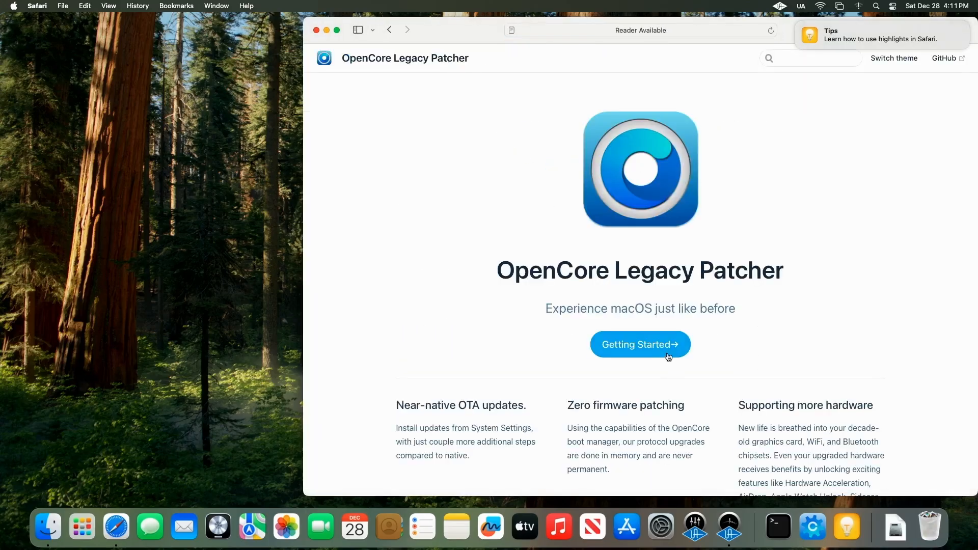
click(657, 347)
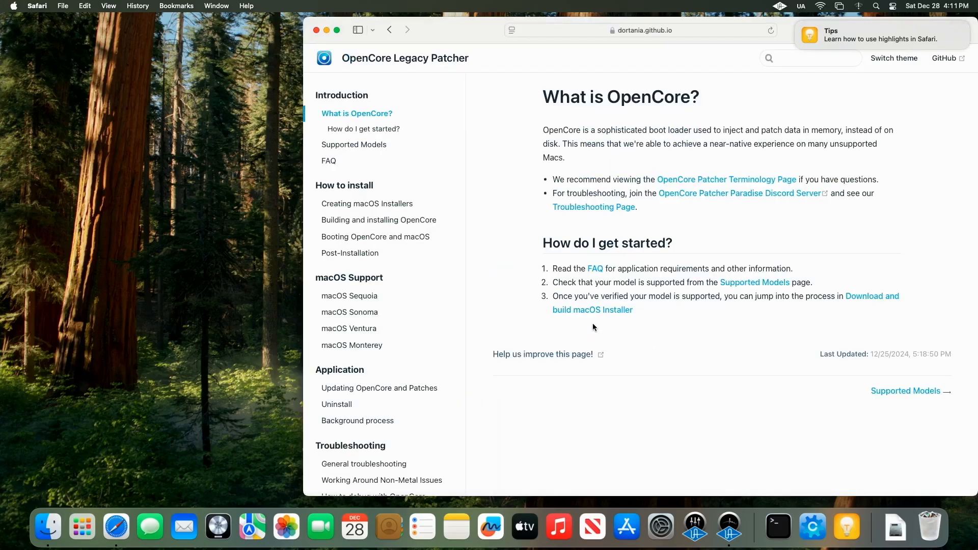
click(590, 312)
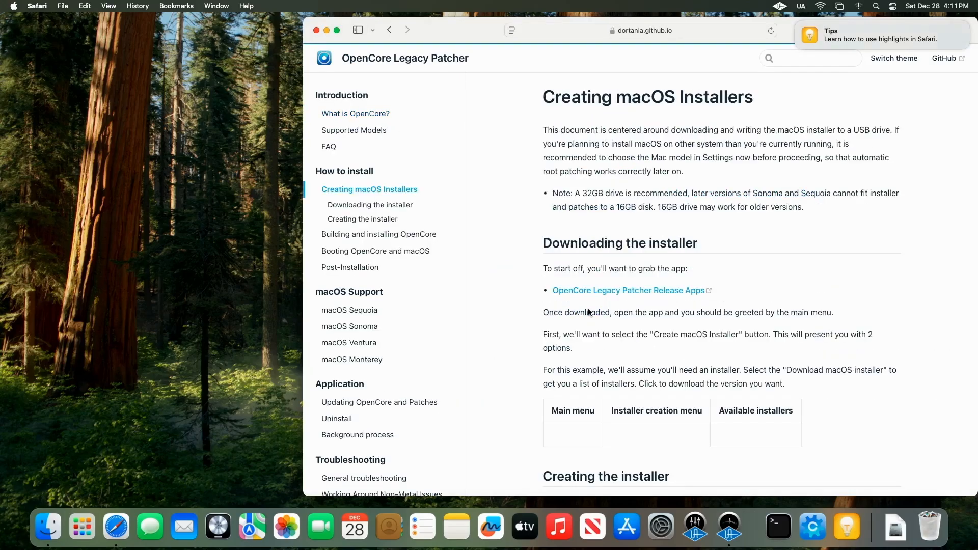
Step: Open the OpenCore Legacy Patcher Release Apps link from the Downloading the installer section
scroll(588, 309, down, 7)
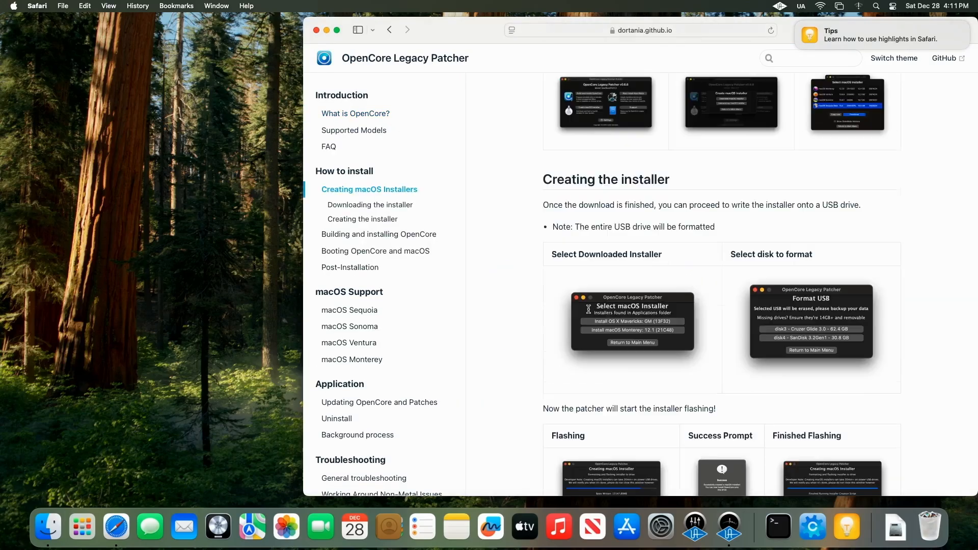
scroll(589, 312, up, 7)
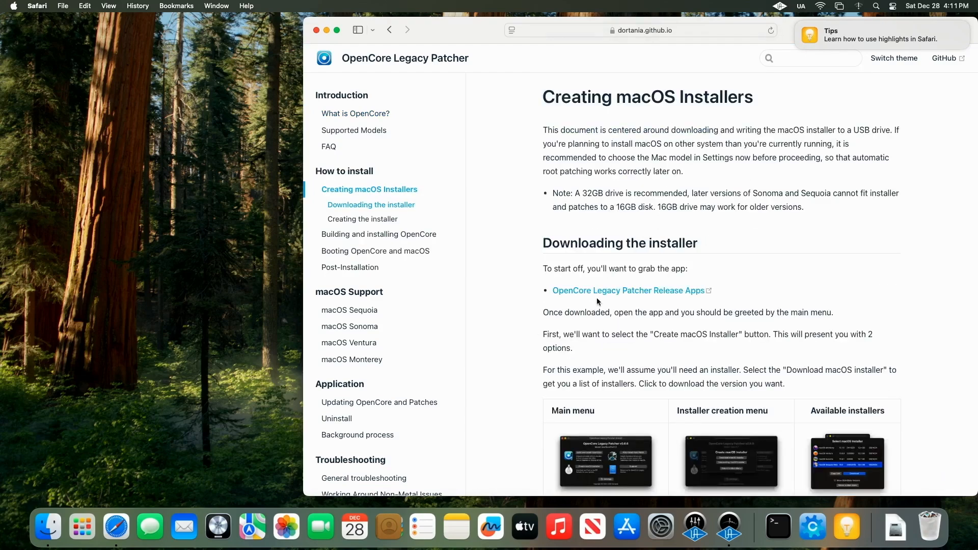
click(598, 292)
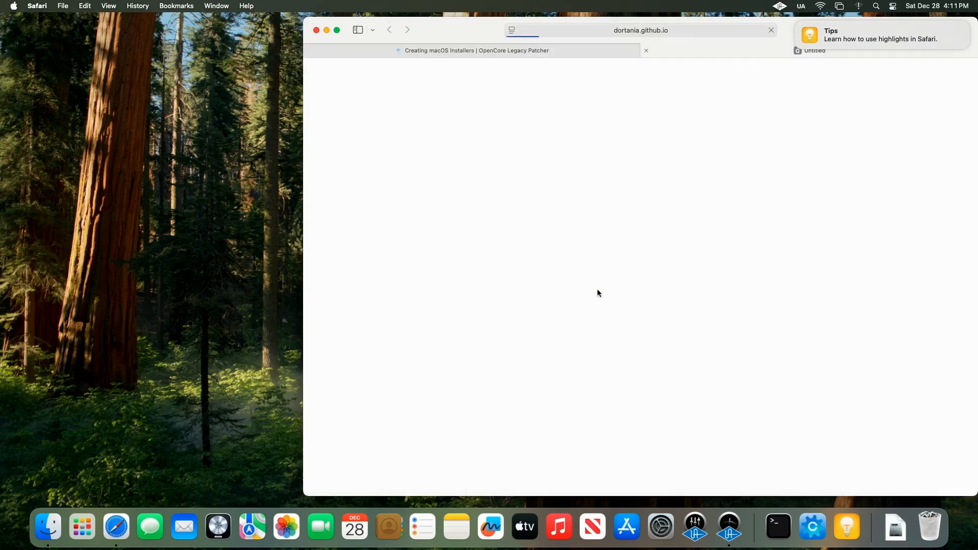
Step: Open the 2.2.0 release page and download OpenCore-Patcher-GUI.app.zip from its Assets list
scroll(592, 294, down, 6)
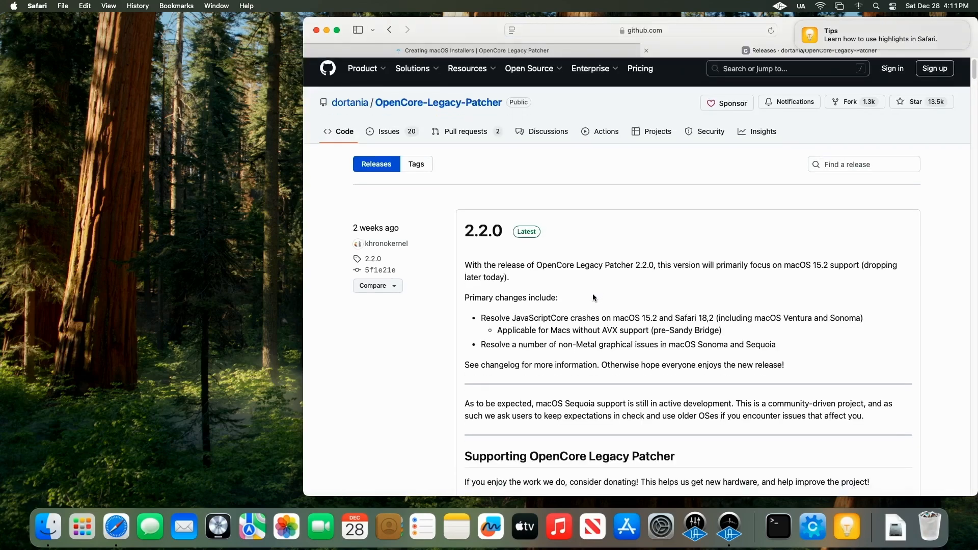
scroll(587, 294, up, 4)
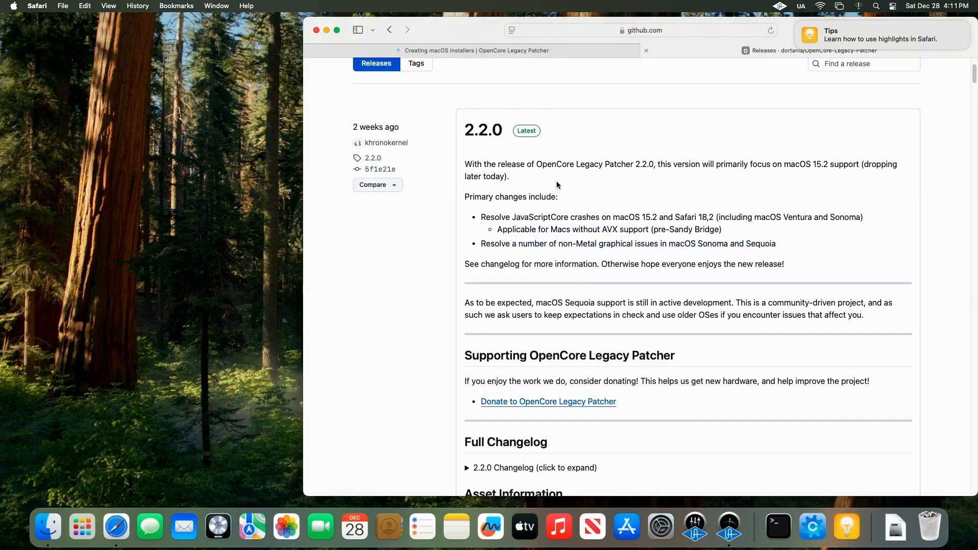
click(530, 130)
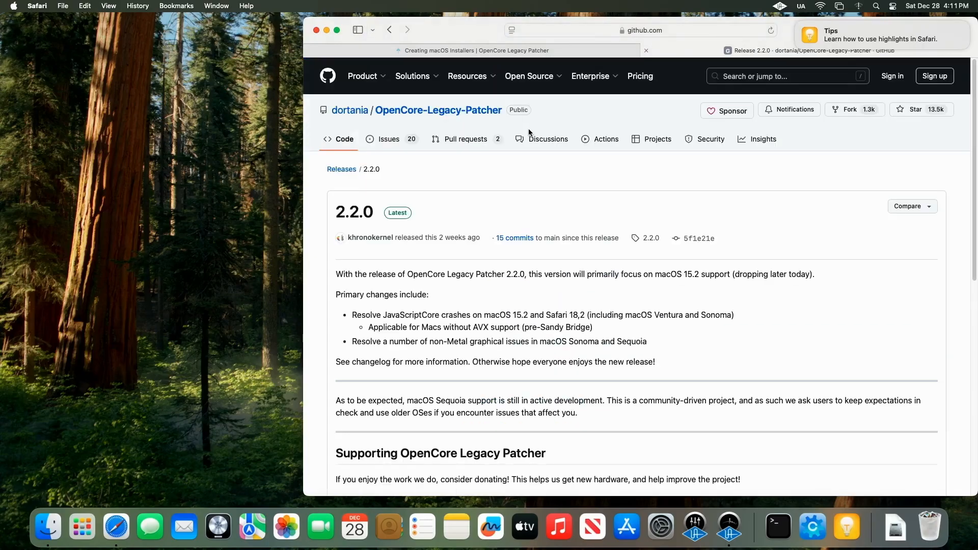
scroll(524, 199, down, 7)
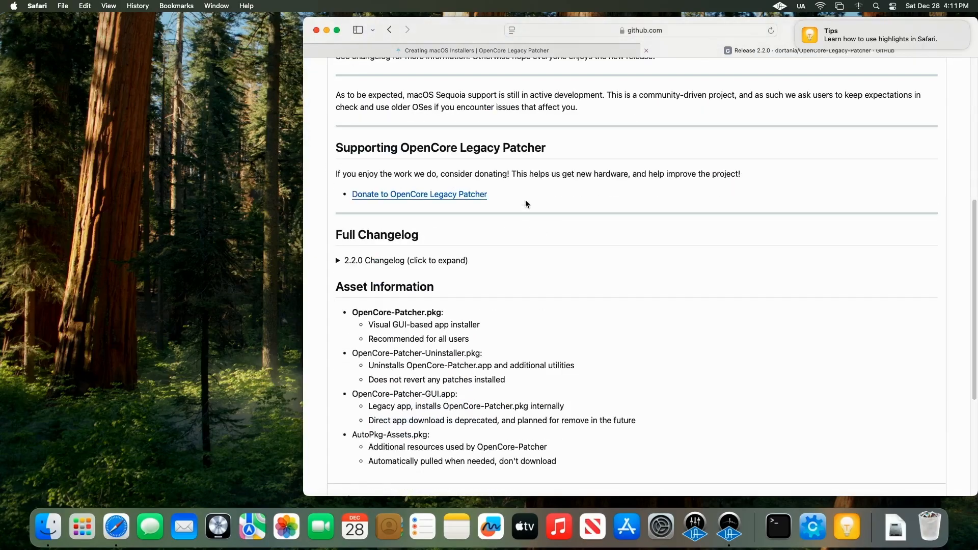
scroll(526, 204, down, 4)
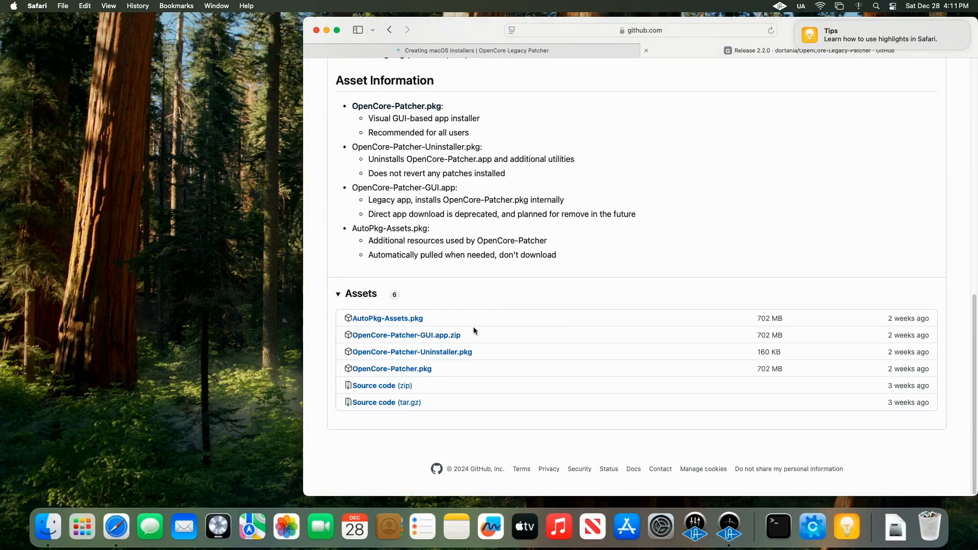
click(418, 336)
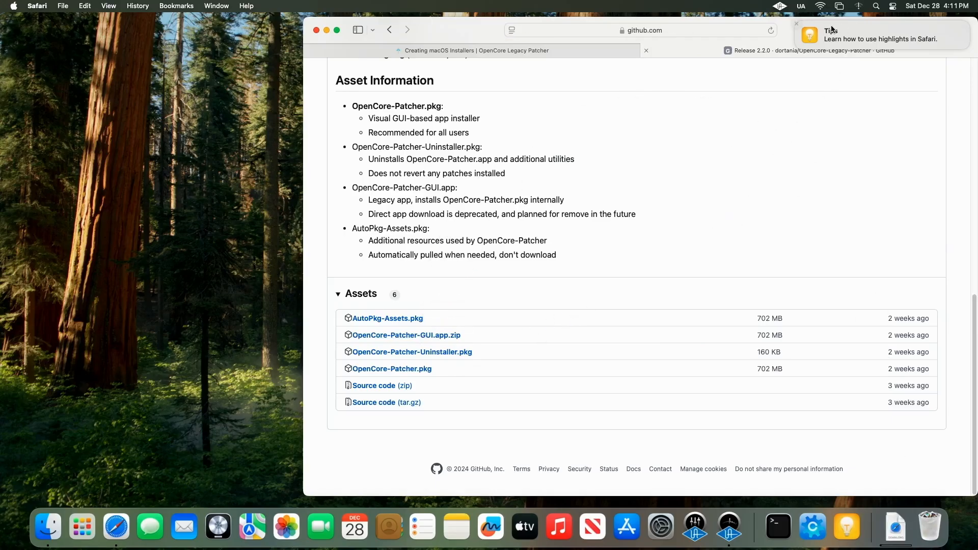
Step: Dismiss the Tips notification and reveal the downloaded OpenCore-Patcher in the Downloads folder
click(797, 23)
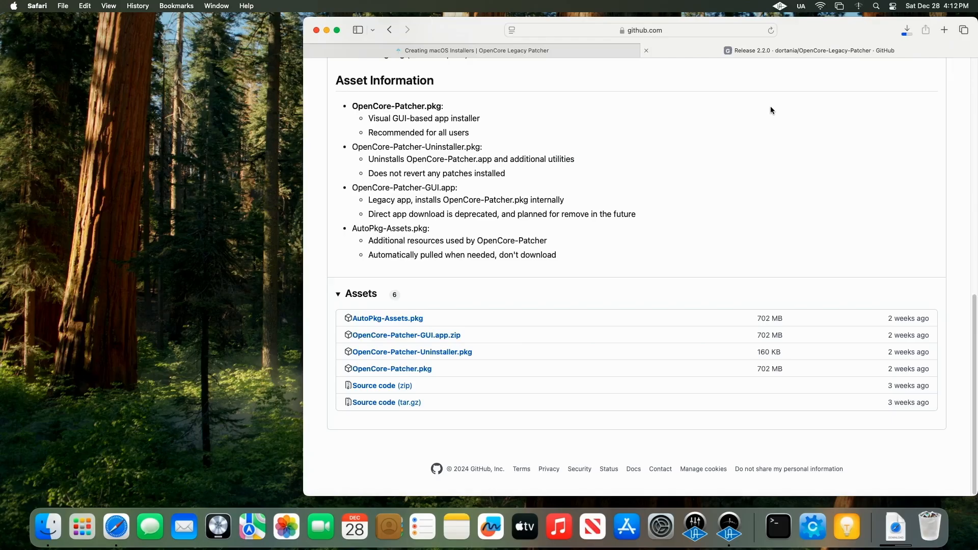
drag(828, 31, 648, 27)
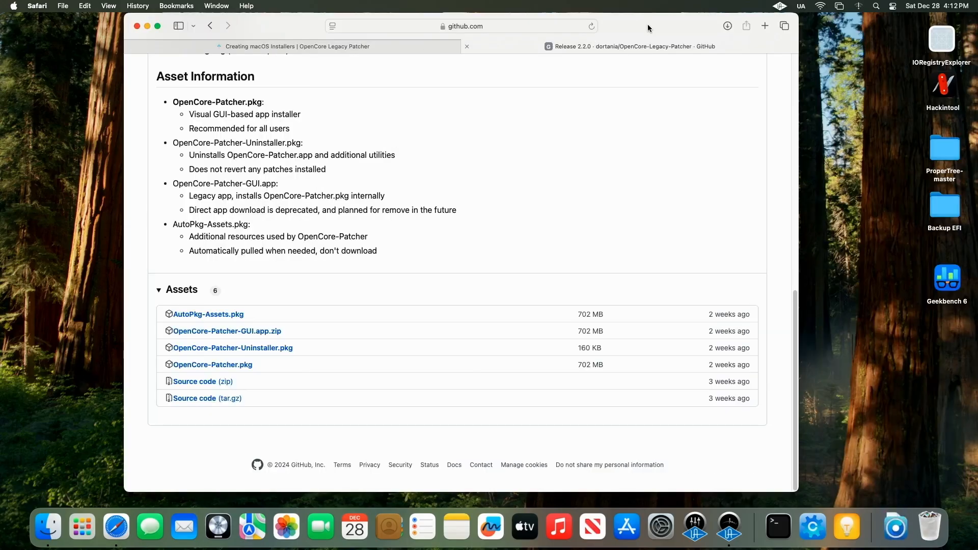
click(728, 26)
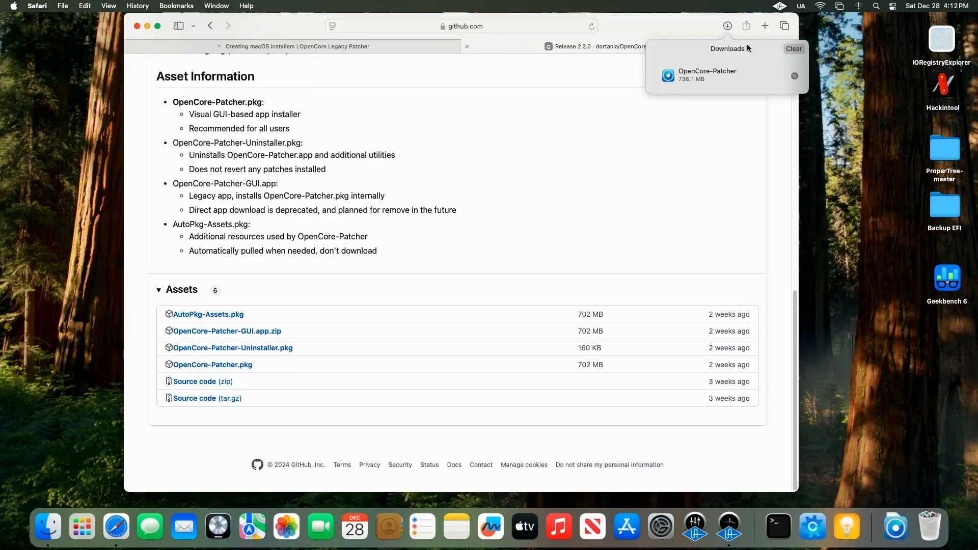
click(794, 77)
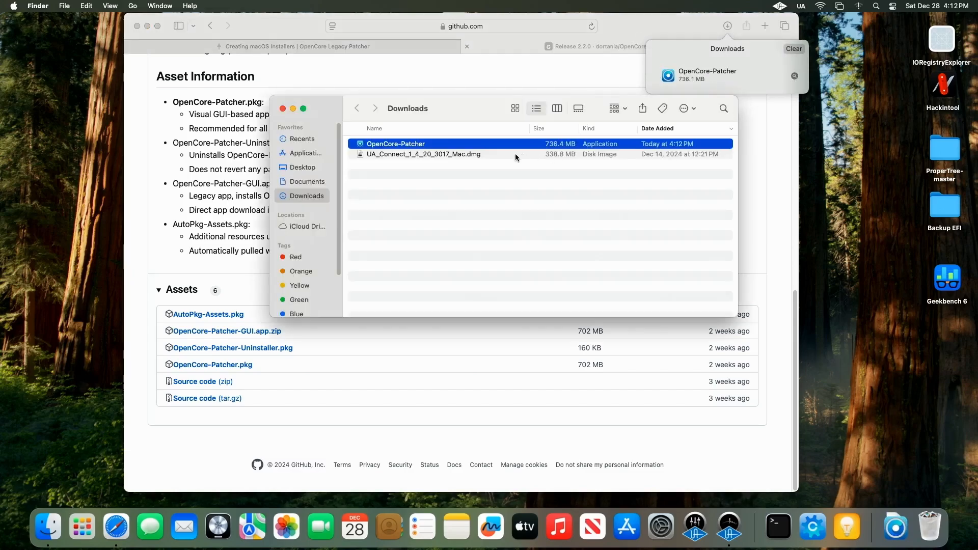
Step: Open the OpenCore-Patcher app from Downloads and confirm opening the internet-downloaded app
right_click(485, 148)
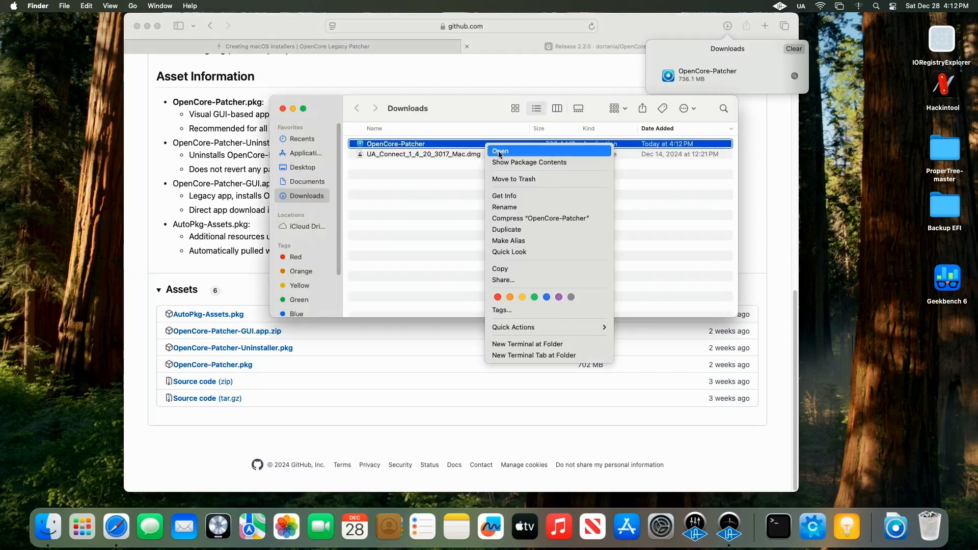
click(499, 151)
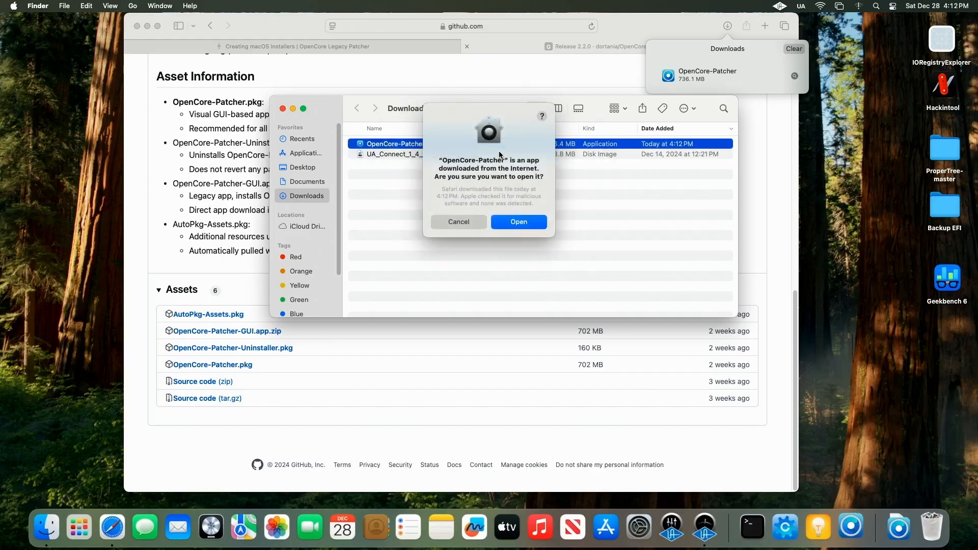
click(528, 221)
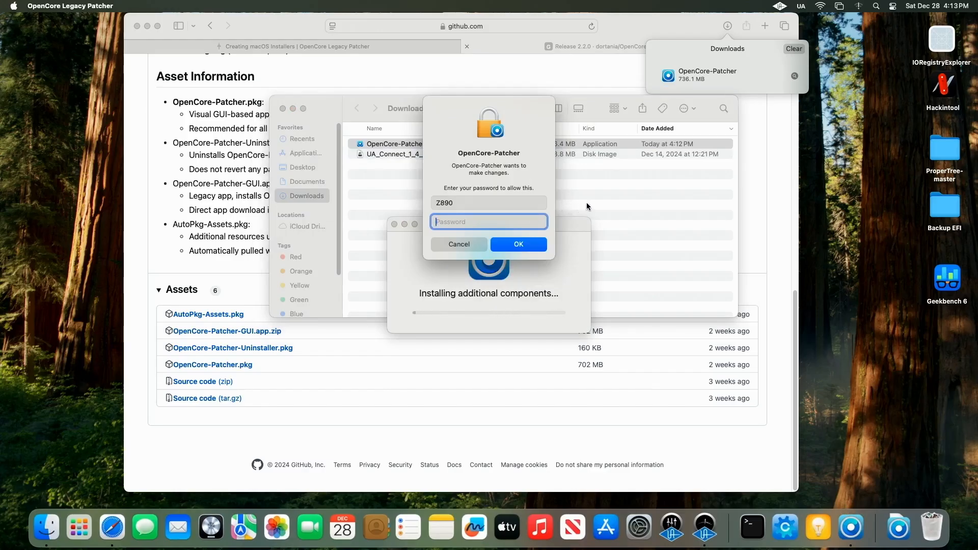
Step: Enter the administrator password for OpenCore-Patcher's component install and minimize the Safari and Finder windows
text(****)
key(Return)
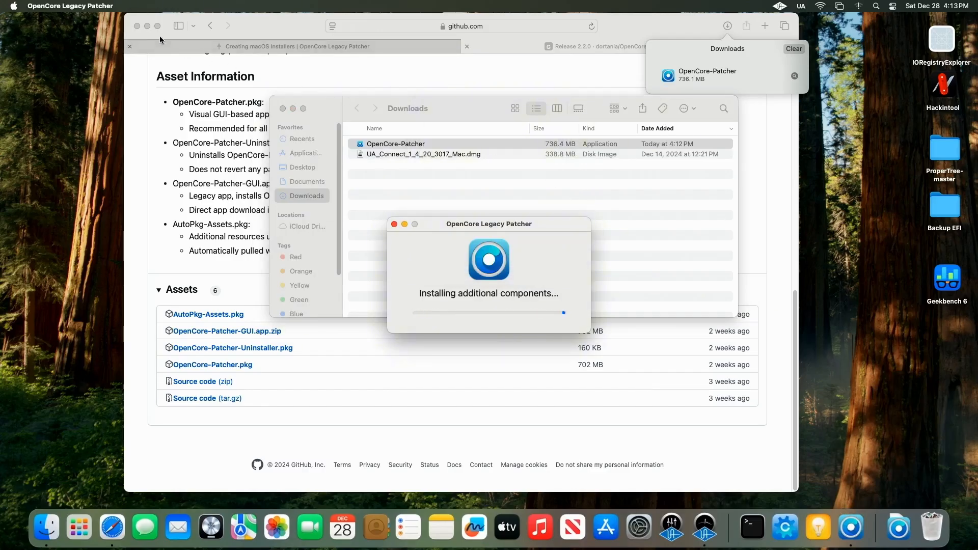
click(147, 25)
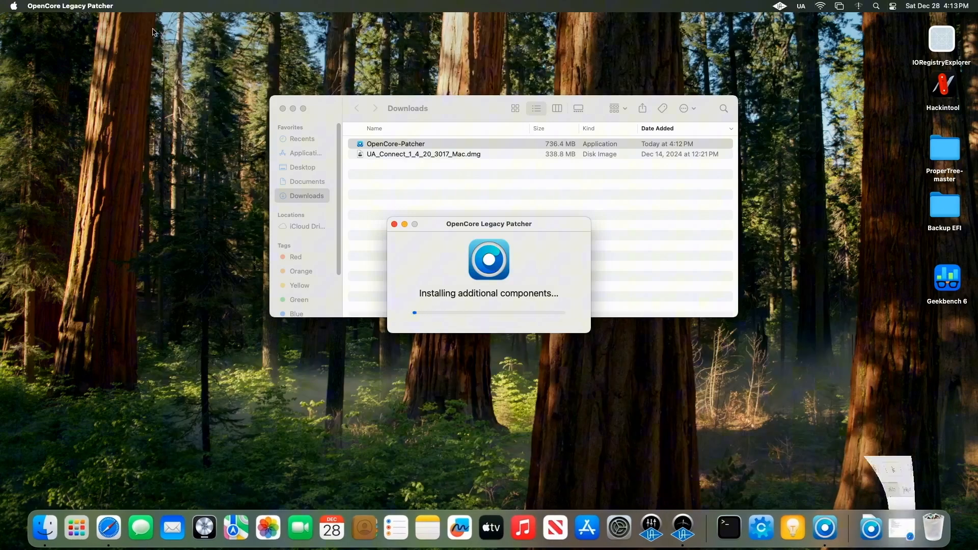
click(293, 108)
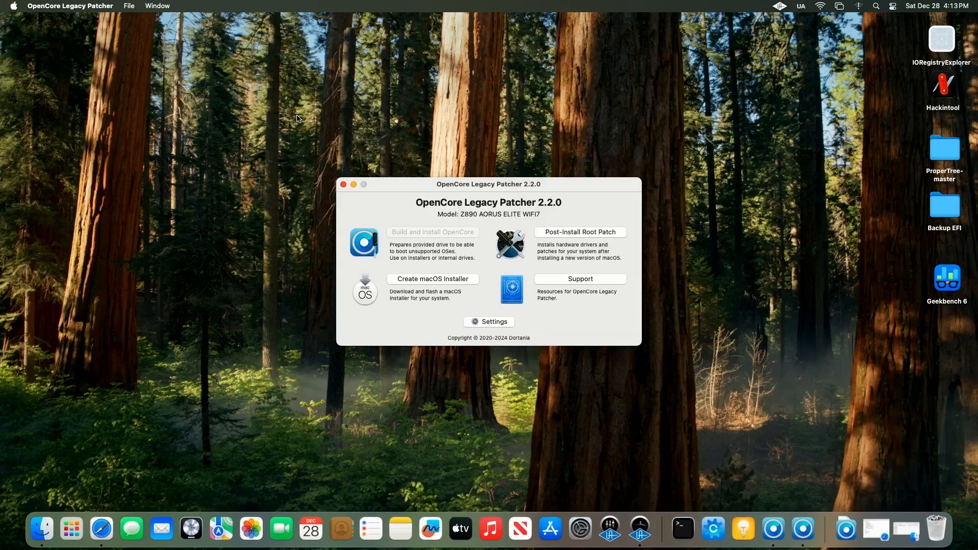
Step: Start Create macOS Installer and choose Download macOS Installer
click(433, 280)
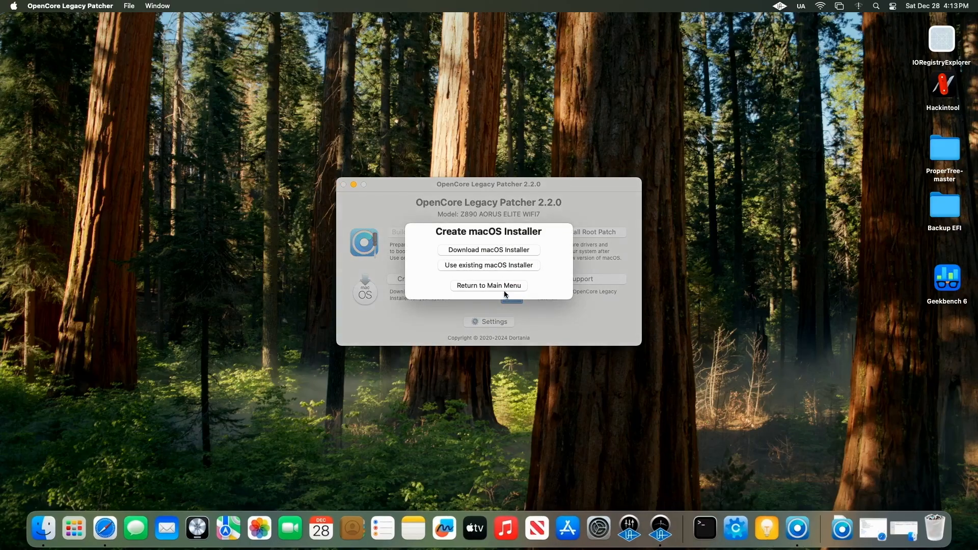
click(495, 250)
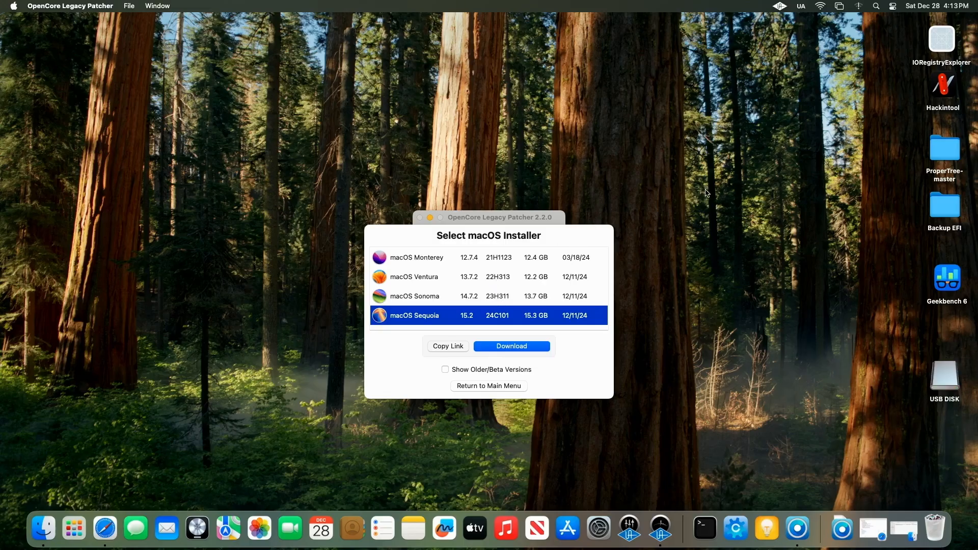
Step: Move the USB DISK icon on the desktop next to the installer window
drag(947, 387, 730, 298)
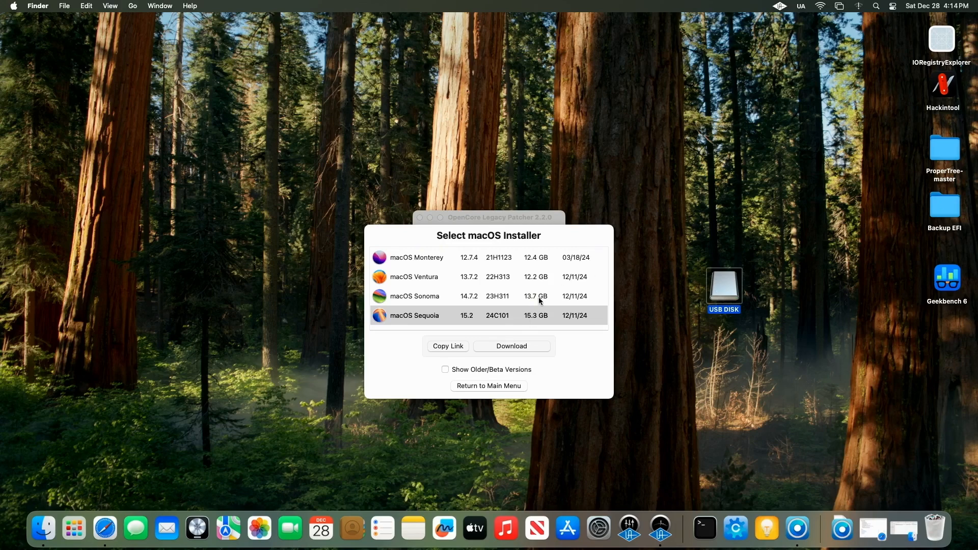
click(677, 185)
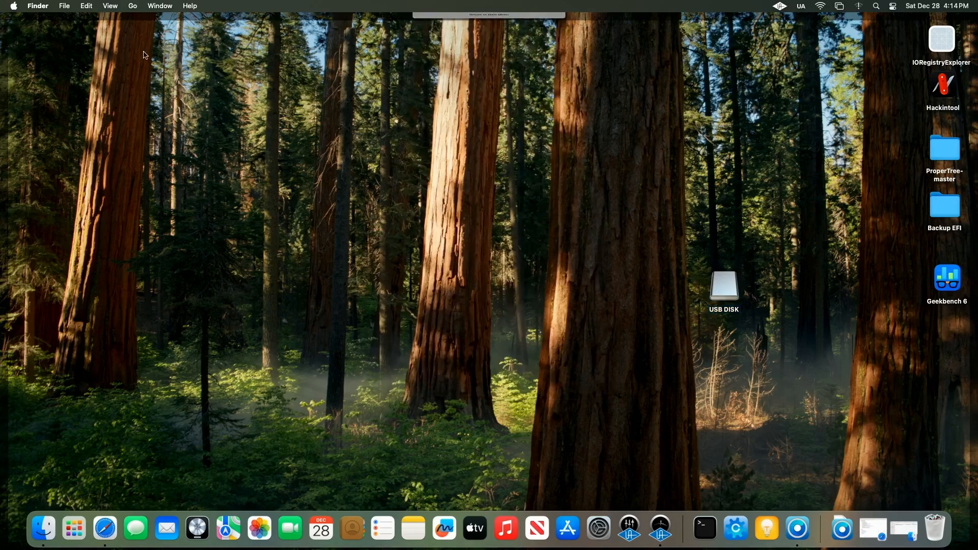
Step: Restore the OpenCore Legacy Patcher installer window and quit OpenCore Legacy Patcher
click(449, 16)
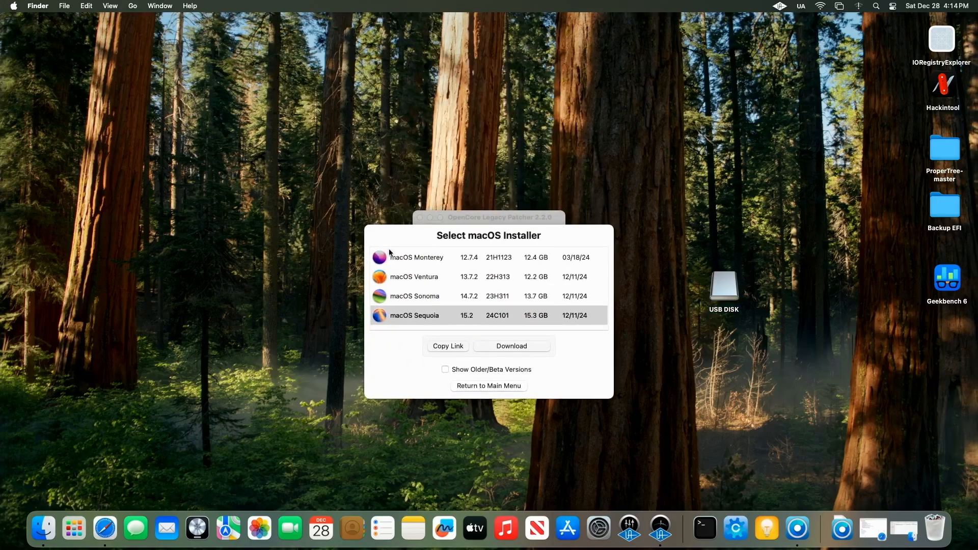
click(70, 6)
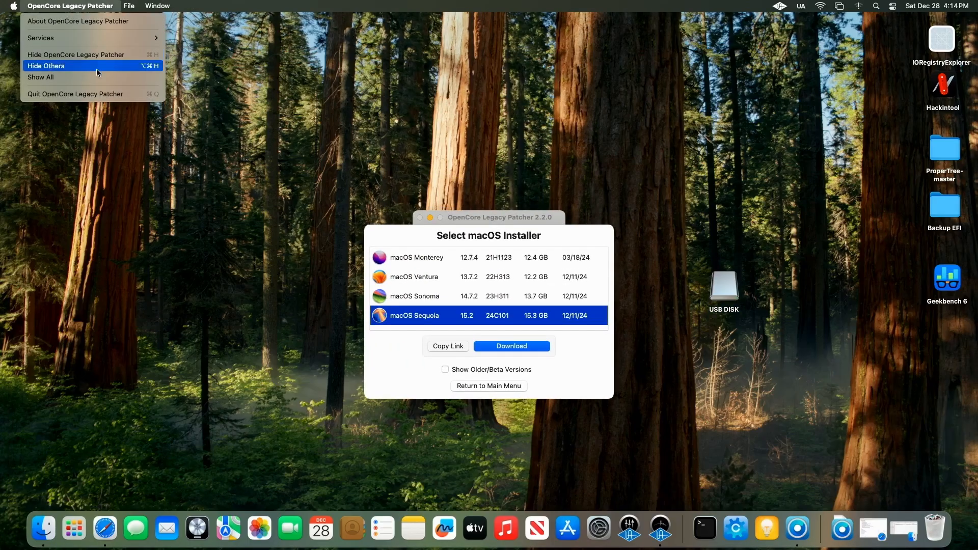
click(97, 94)
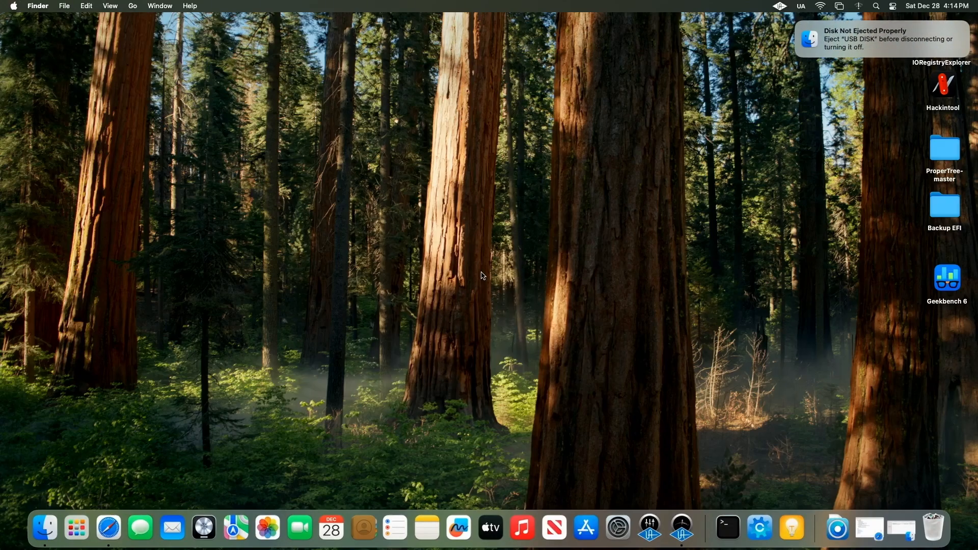
Step: Dismiss the disk ejection notification and select the Install macOS Sequoia disk on the desktop
click(796, 21)
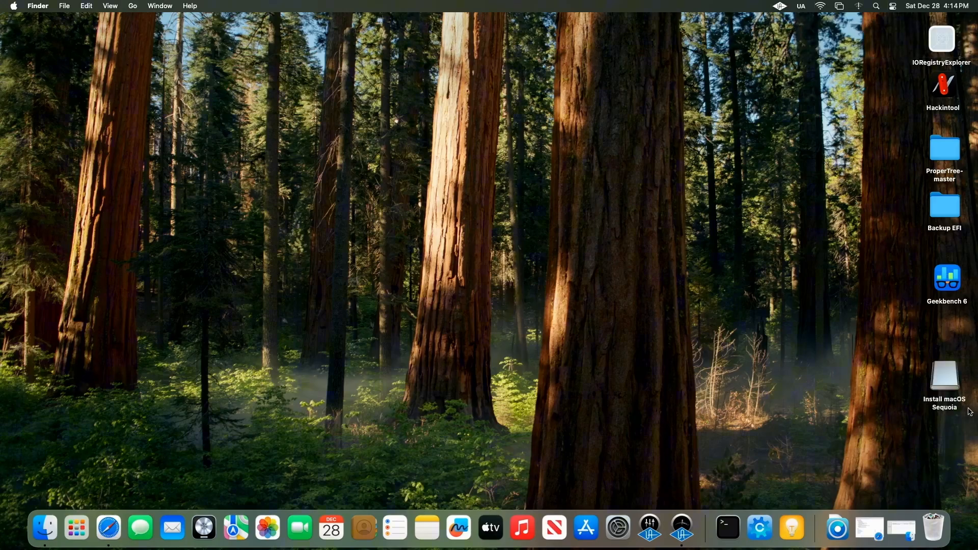
click(953, 386)
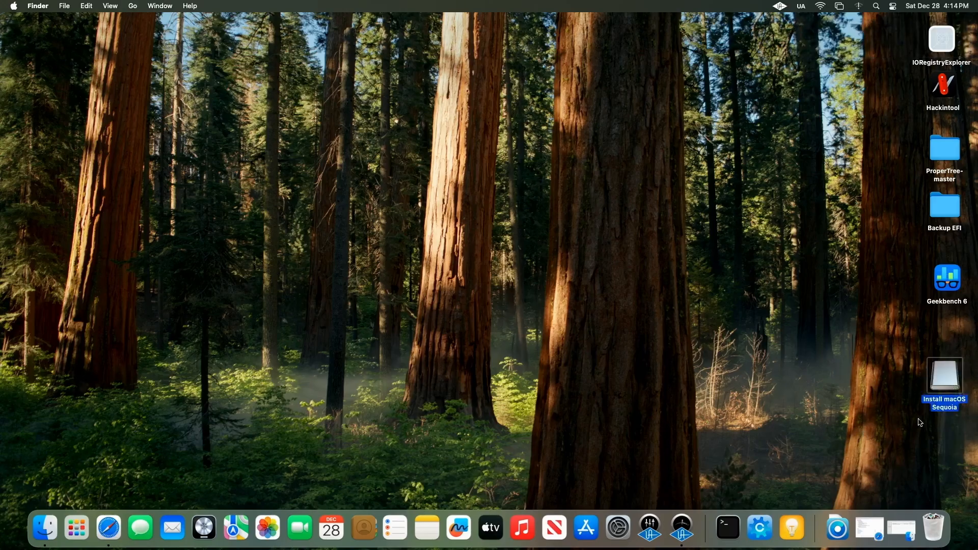
Step: Open OCAuxiliaryTools from the Dock and move its window toward the centre of the screen
click(771, 532)
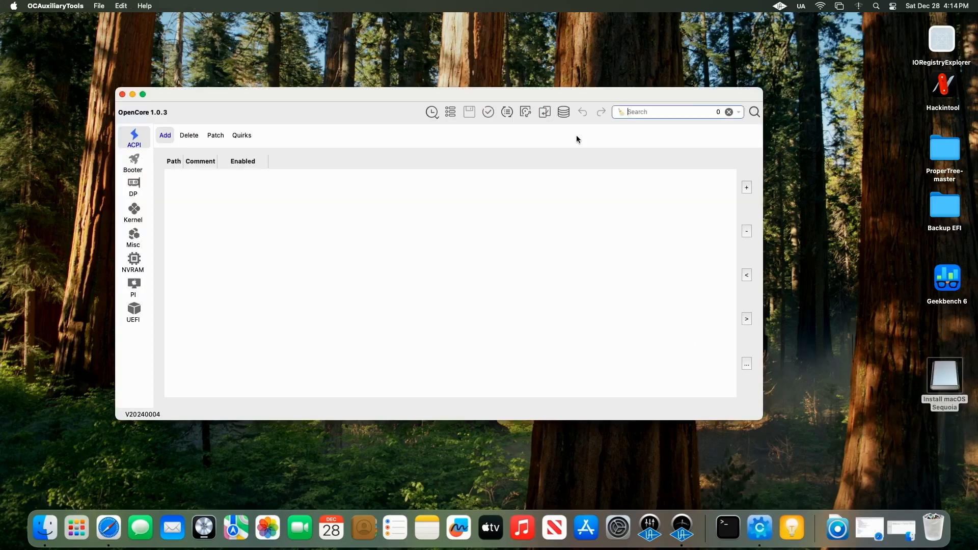
right_click(630, 186)
drag(574, 99, 661, 72)
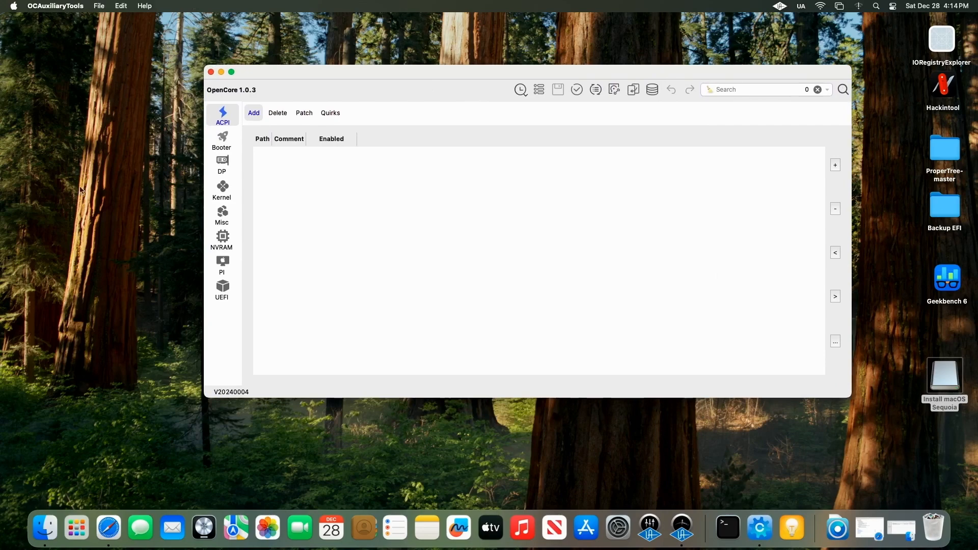
Step: Switch to Safari, dismiss the downloads list and close the OpenCore Legacy Patcher GitHub release tab
click(108, 528)
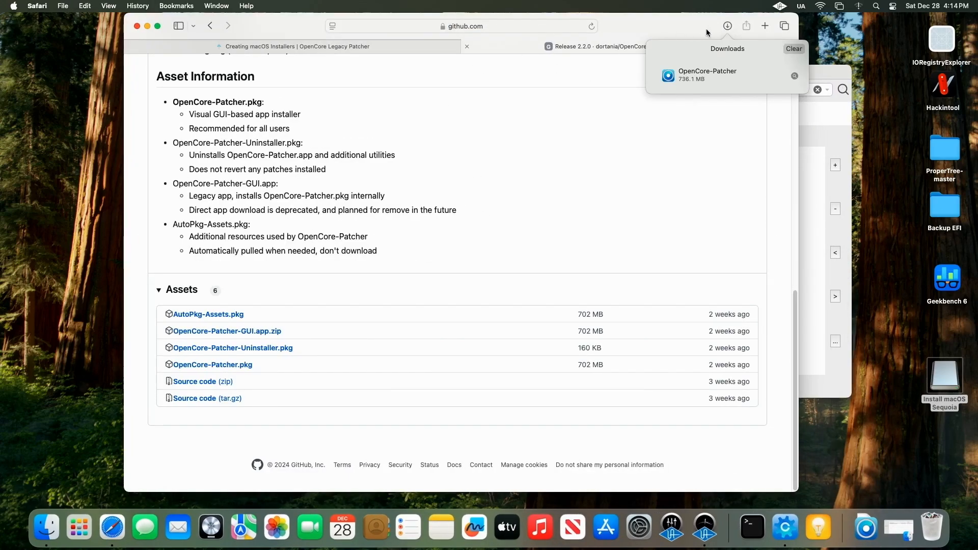
click(668, 27)
click(413, 45)
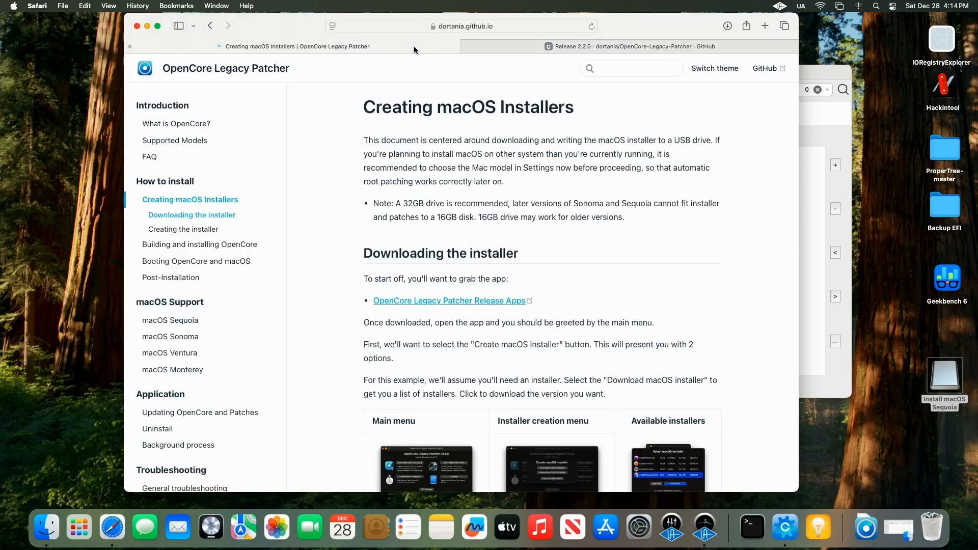
click(467, 47)
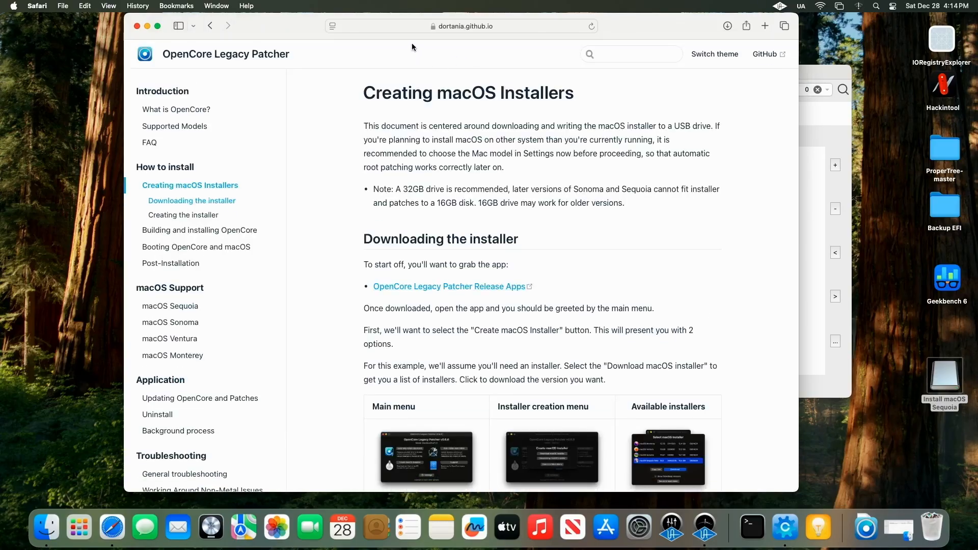
Step: Search Google for "oc auxiliary tools" and open the OCAuxiliaryTools GitHub repository
click(457, 28)
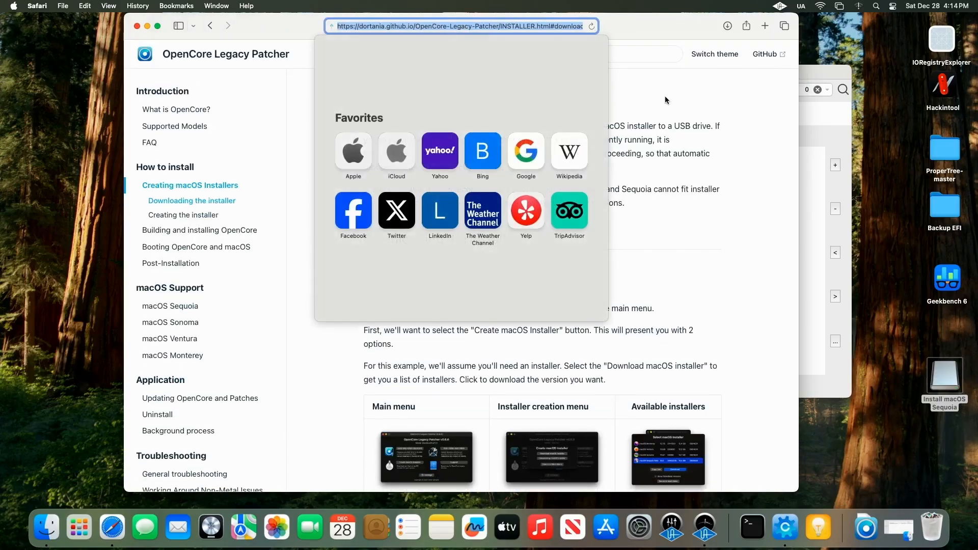
text(oc au)
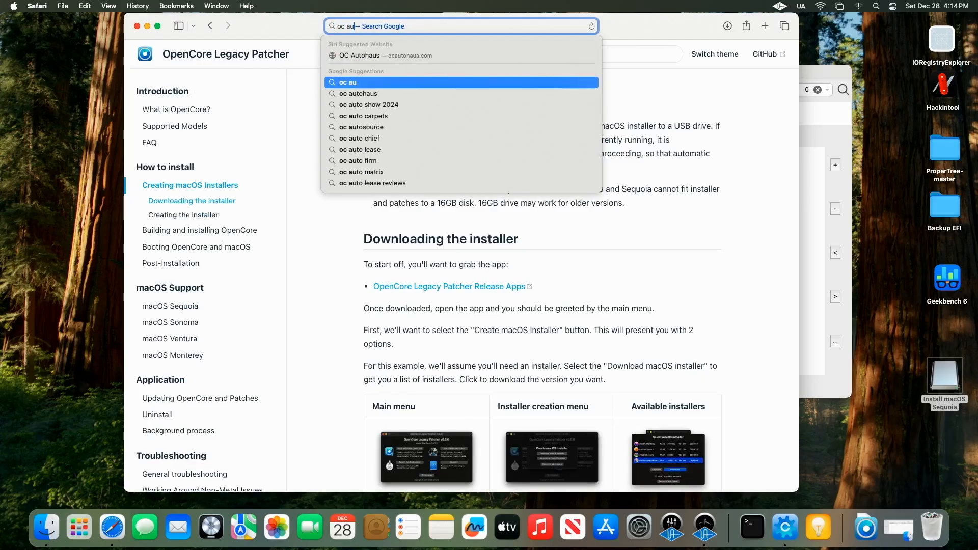
text(x)
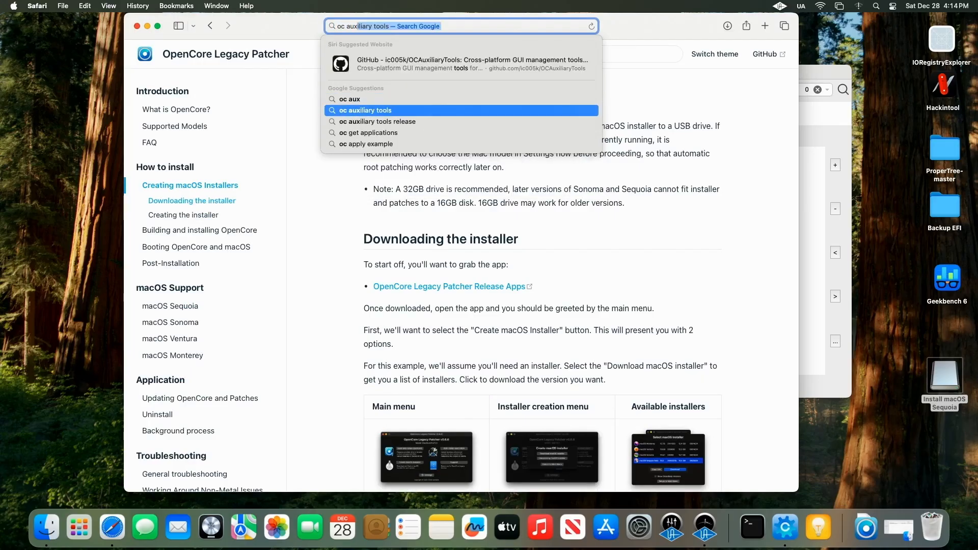
key(Return)
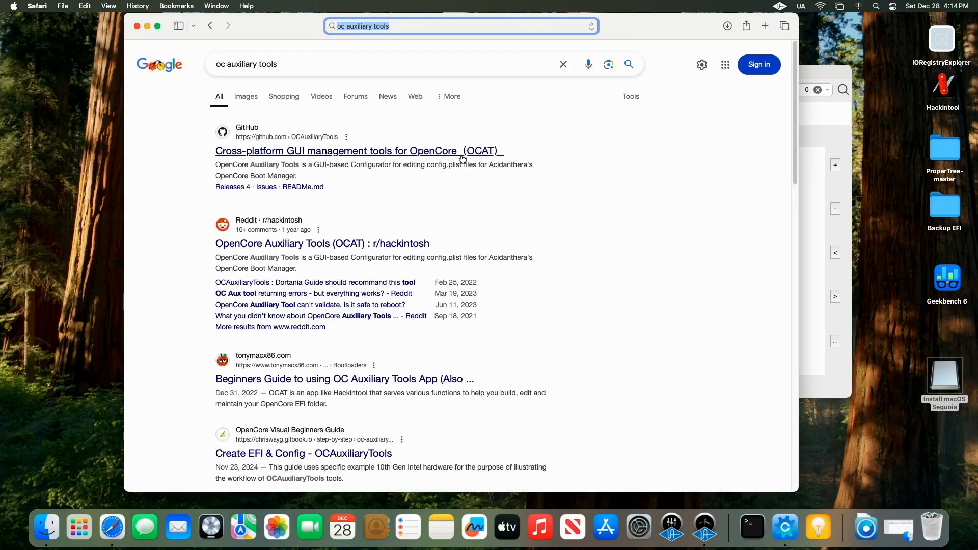
click(452, 154)
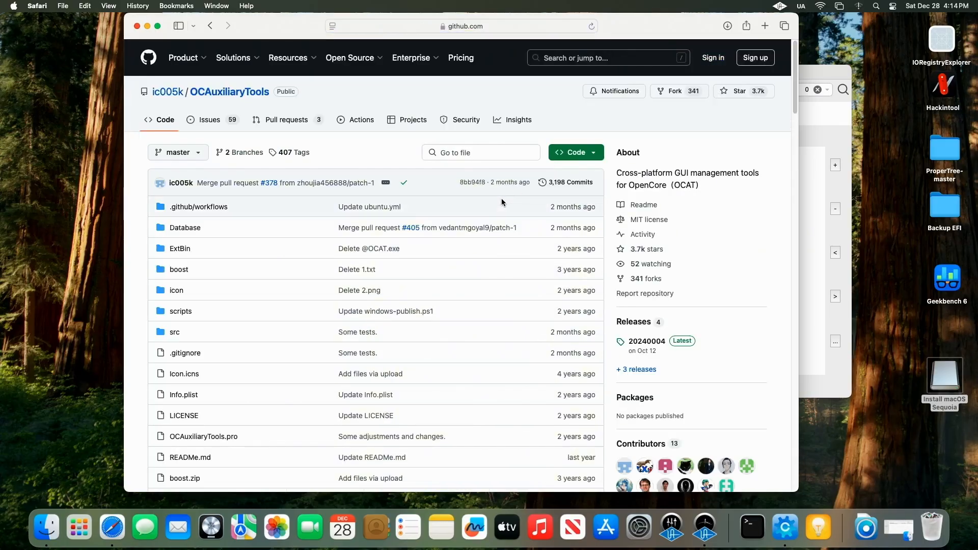
Step: Open the latest OCAuxiliaryTools release 20240004 page to view its assets
scroll(501, 199, down, 10)
scroll(501, 201, up, 10)
click(680, 344)
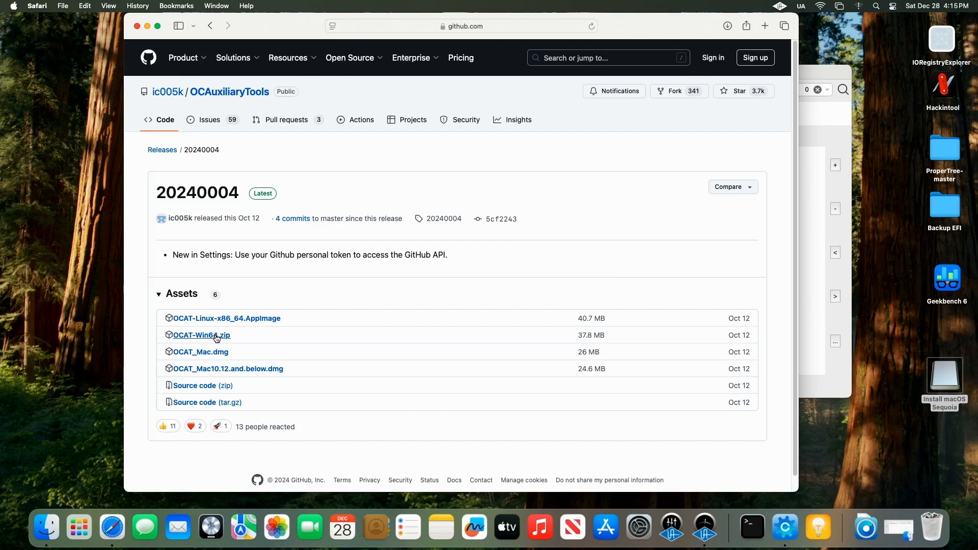
Step: Go back to the search results, close the Safari window and reposition the OCAuxiliaryTools window
click(209, 27)
click(209, 26)
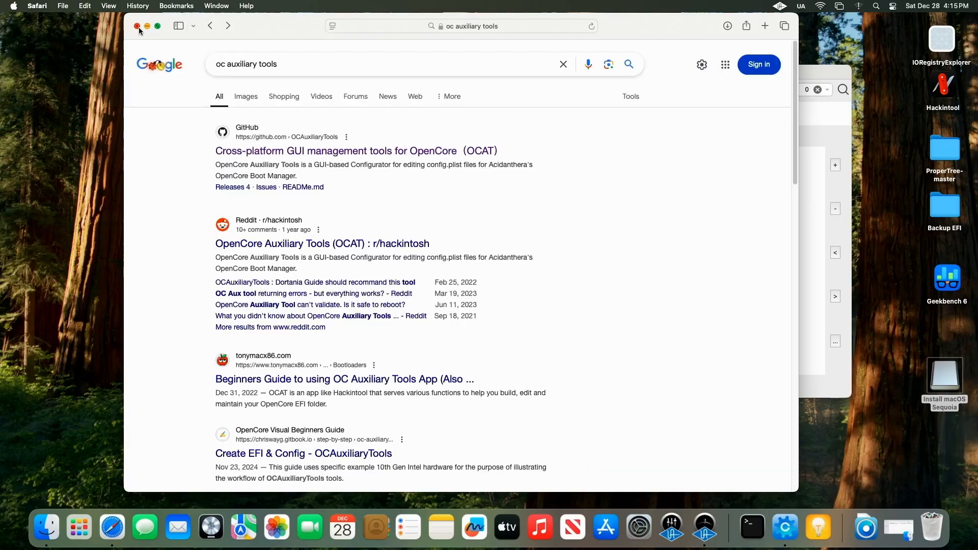
click(138, 27)
click(450, 224)
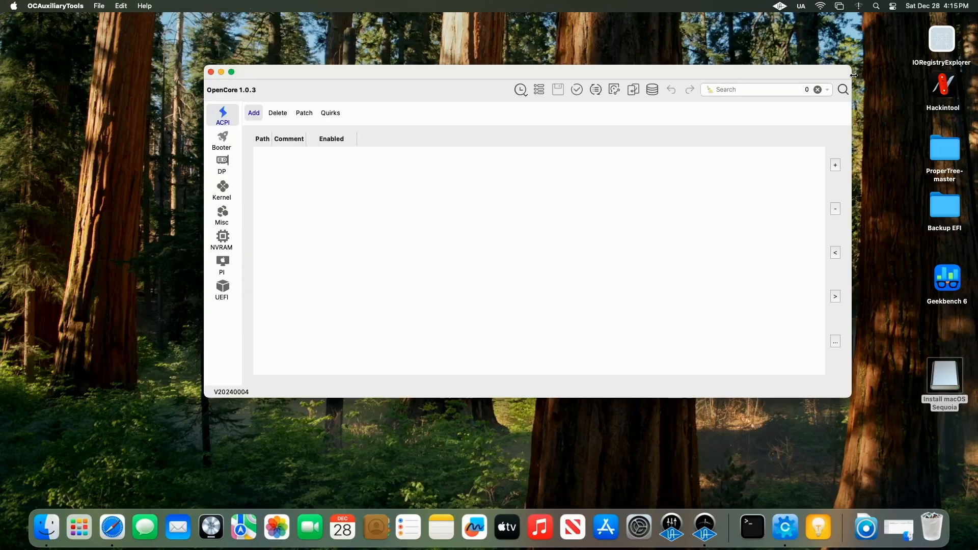
drag(851, 79, 771, 78)
drag(690, 74, 731, 73)
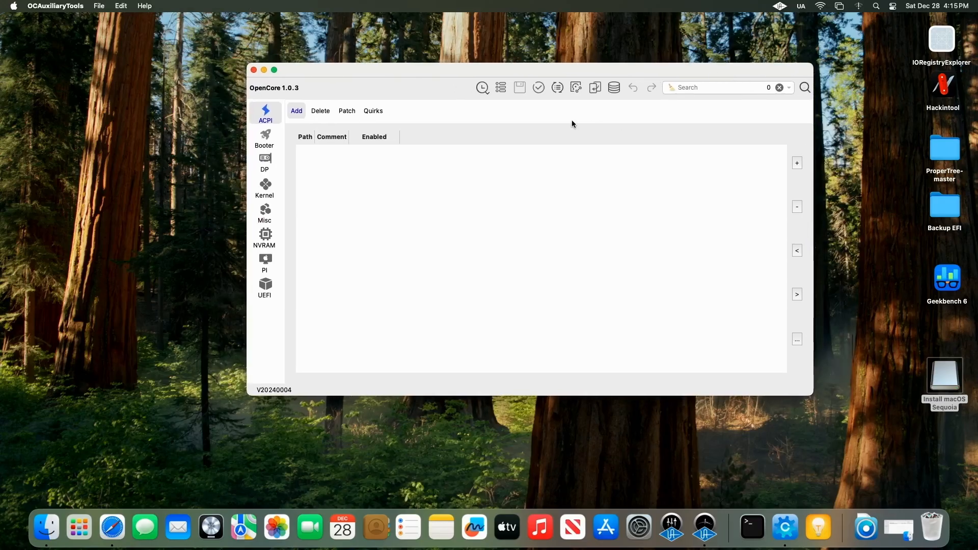
Step: Open Sync OC, choose Latest Version as the OpenCore version and get the latest version of OpenCore
click(558, 87)
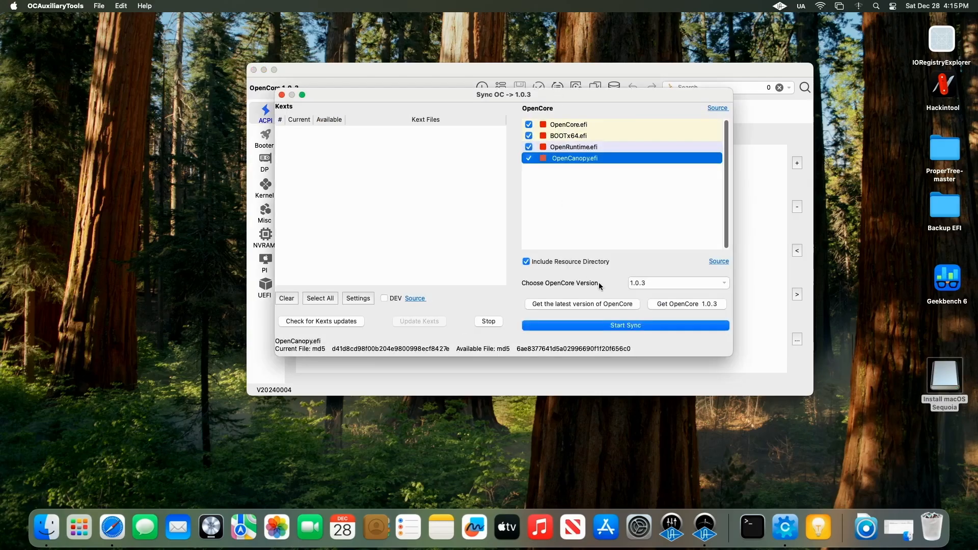
click(698, 282)
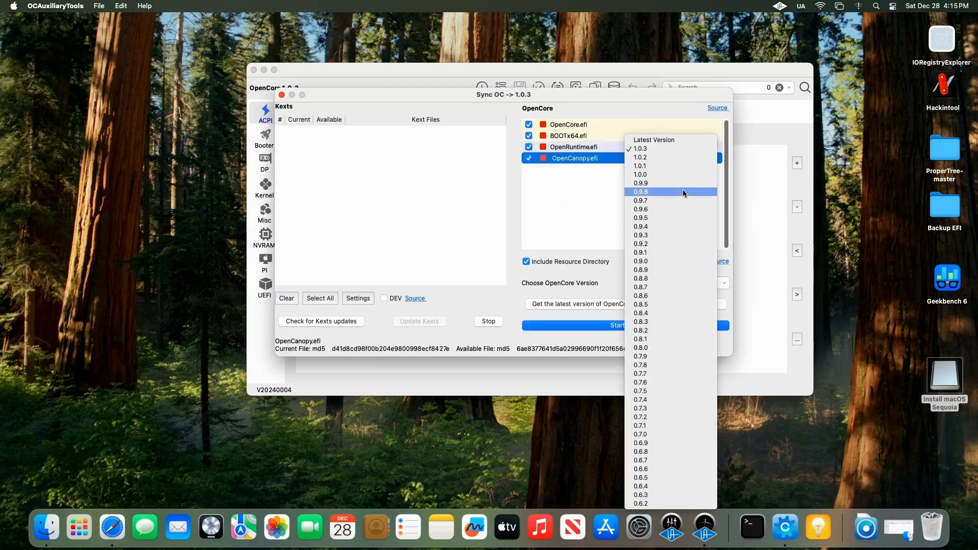
click(681, 140)
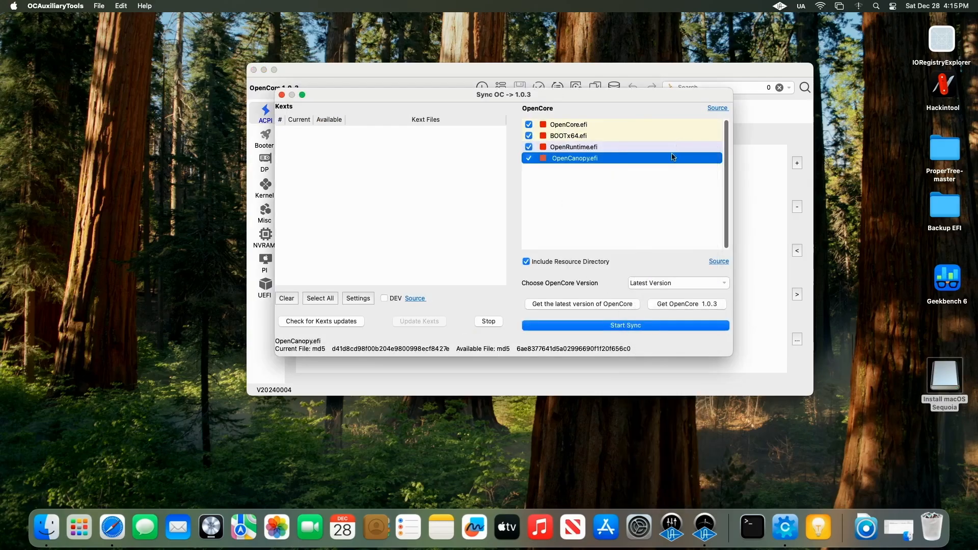
click(574, 304)
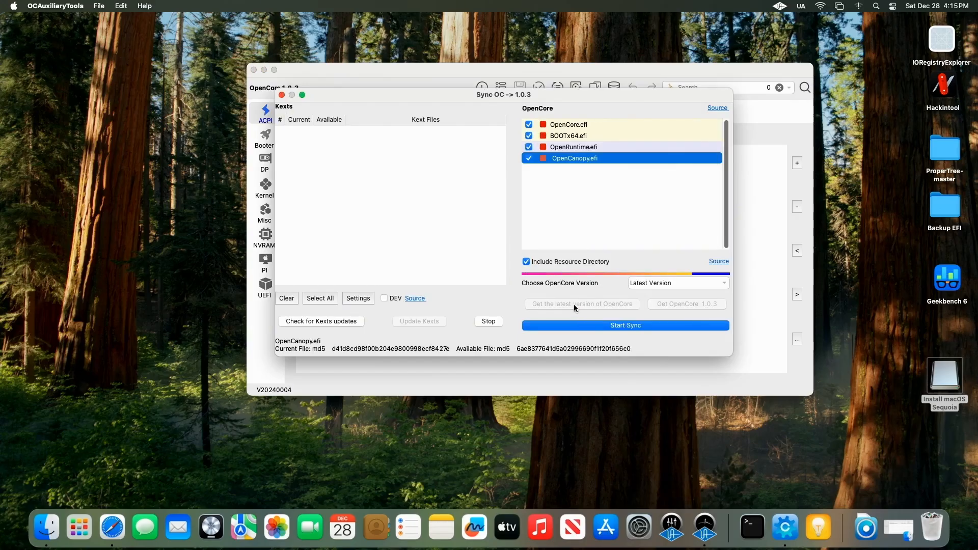
Step: Start the OpenCore sync and close the Sync OC window
click(558, 264)
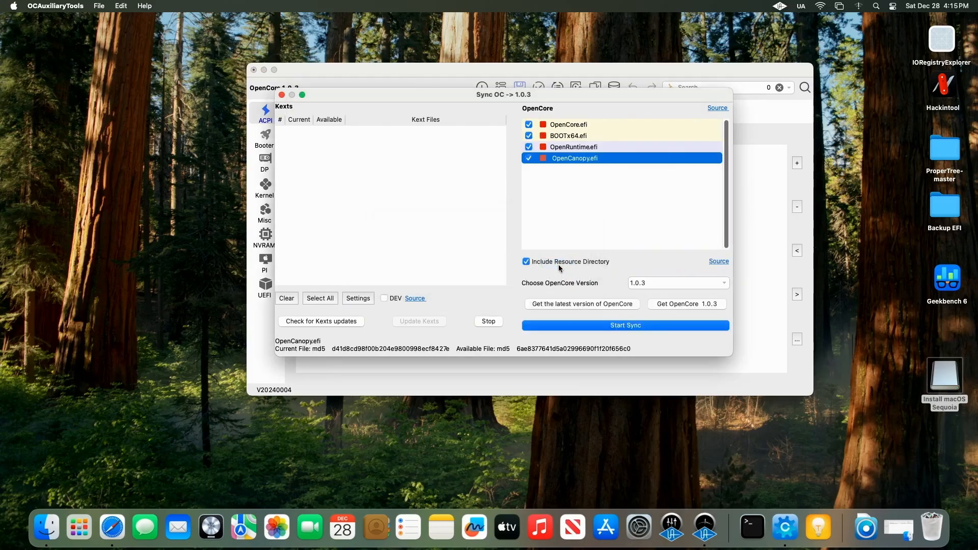
click(602, 326)
click(282, 95)
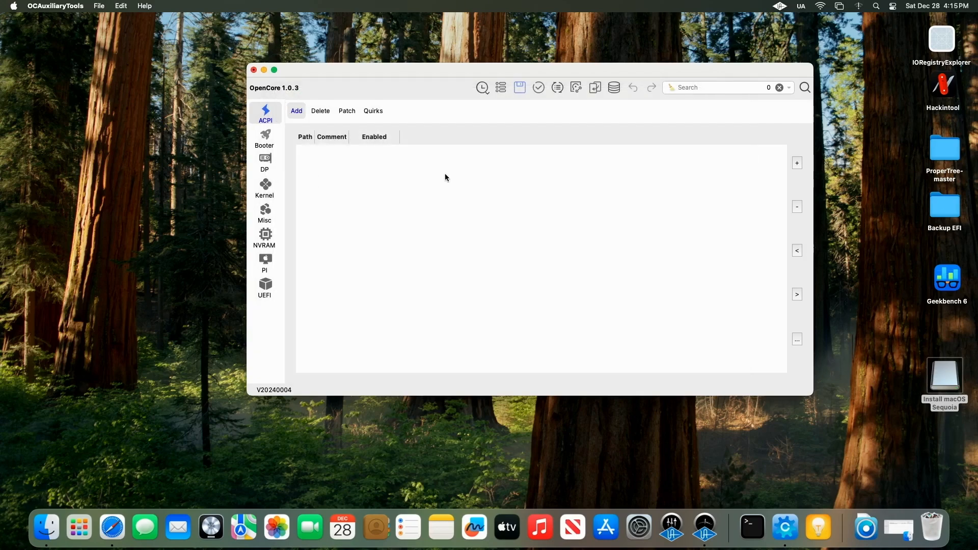
Step: Mount the USB's EFI partition disk4s1 with Mount ESP, entering the administrator password
click(576, 88)
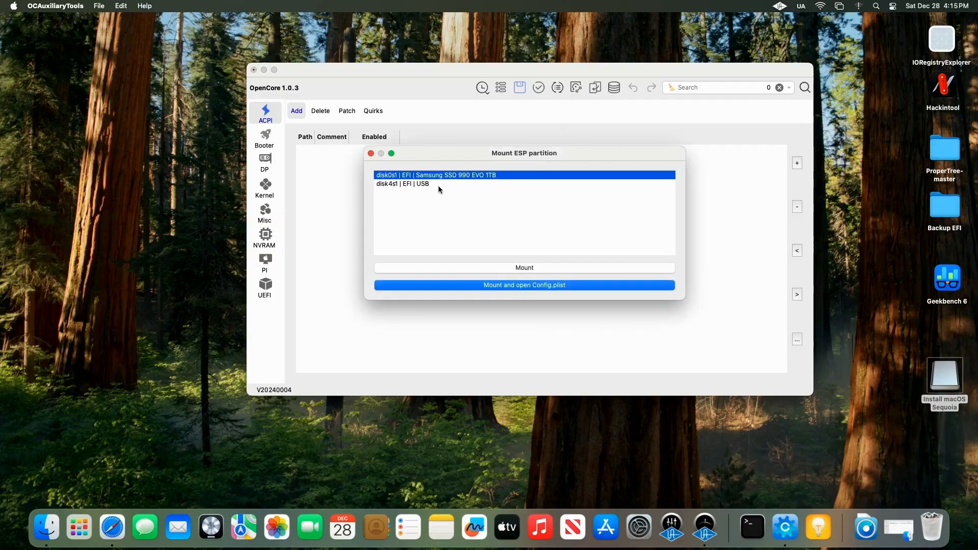
click(431, 185)
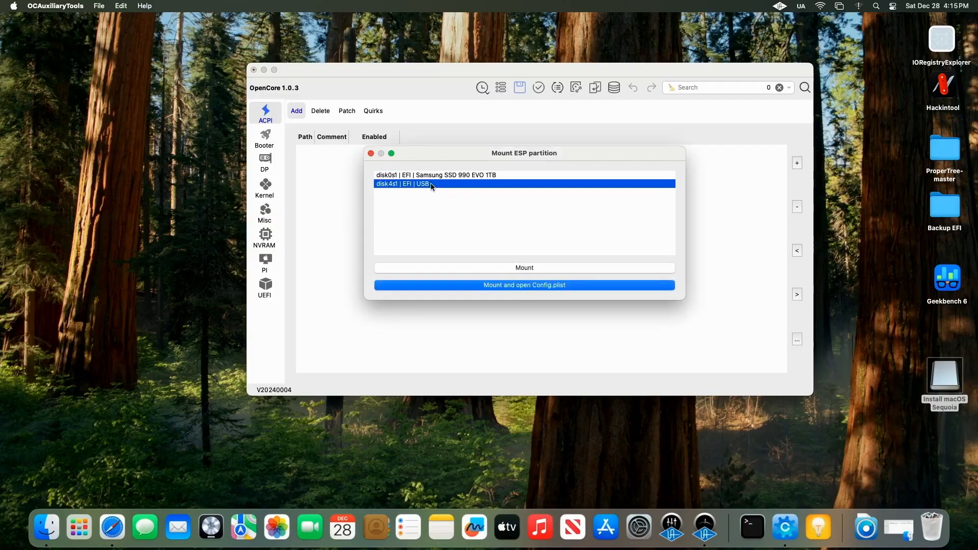
click(551, 269)
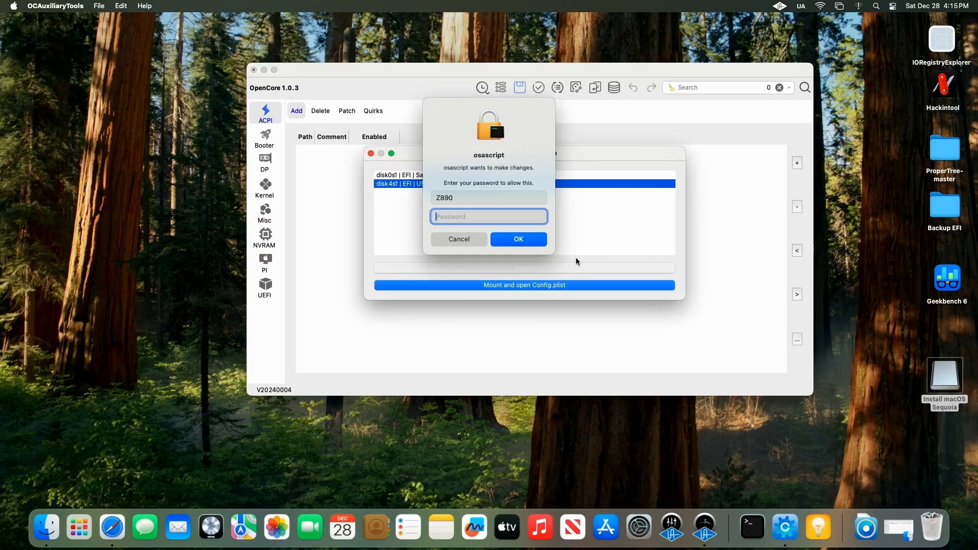
text(•••••)
key(Return)
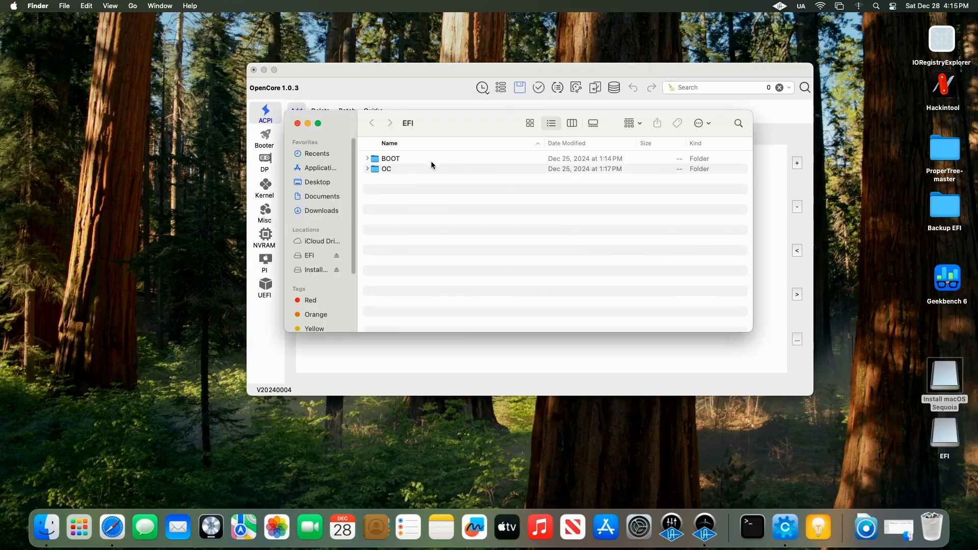
Step: Browse the OC and BOOT folders of the mounted EFI partition, then close the Finder window
double_click(402, 169)
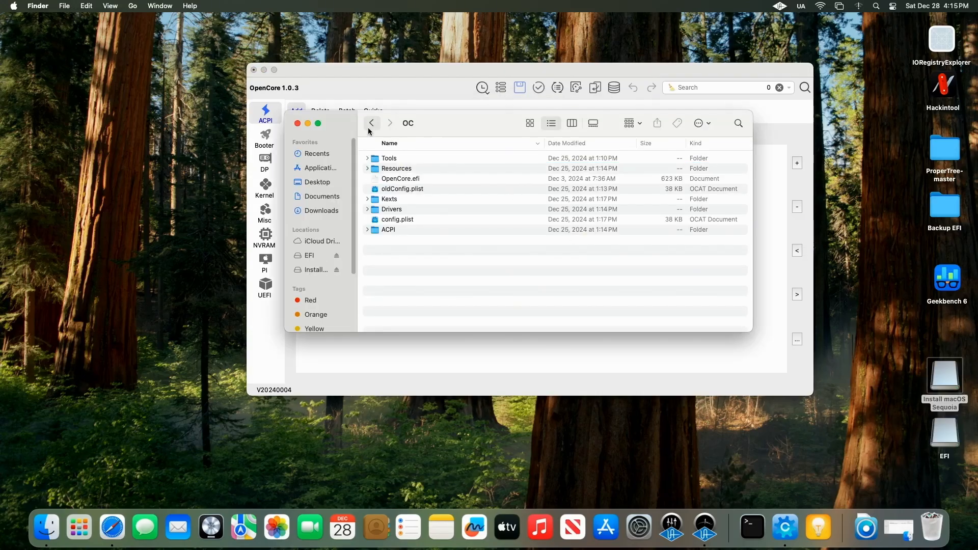
click(371, 126)
double_click(392, 159)
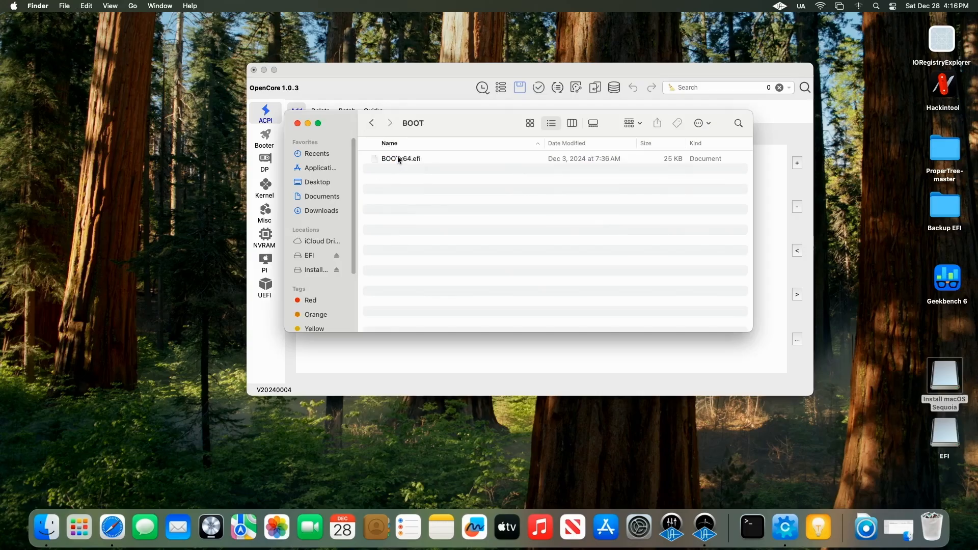
click(374, 124)
click(298, 124)
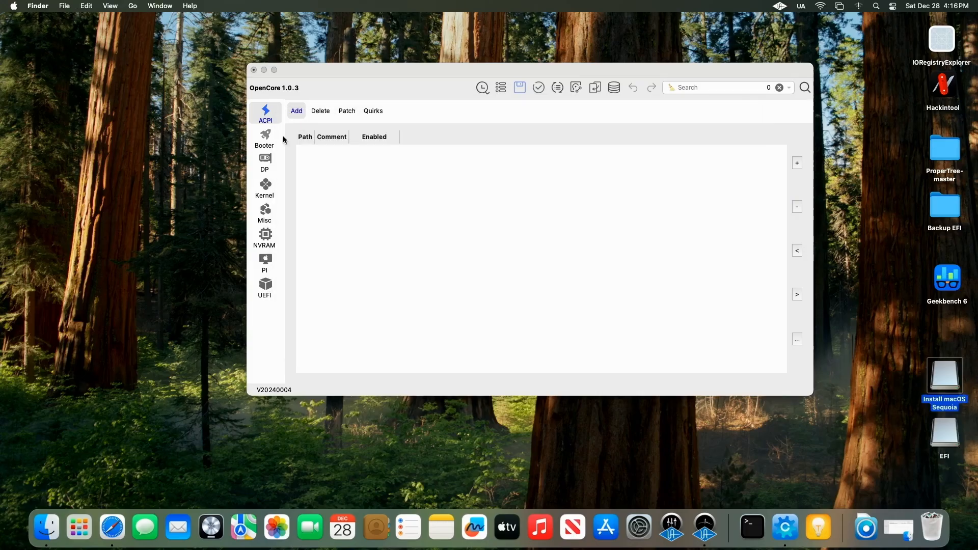
Step: Open the EFI volume from Computer and copy its EFI folder to the desktop
click(132, 6)
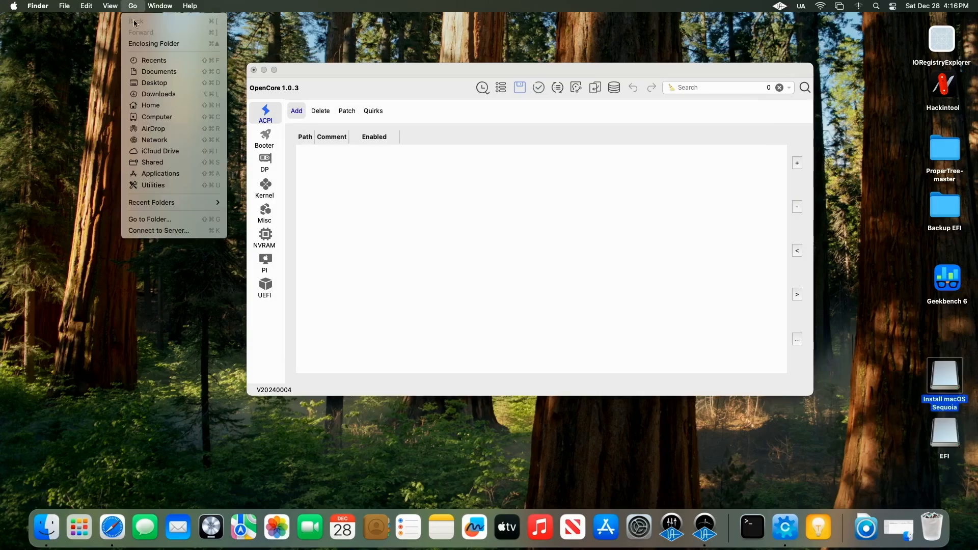
click(161, 118)
double_click(412, 159)
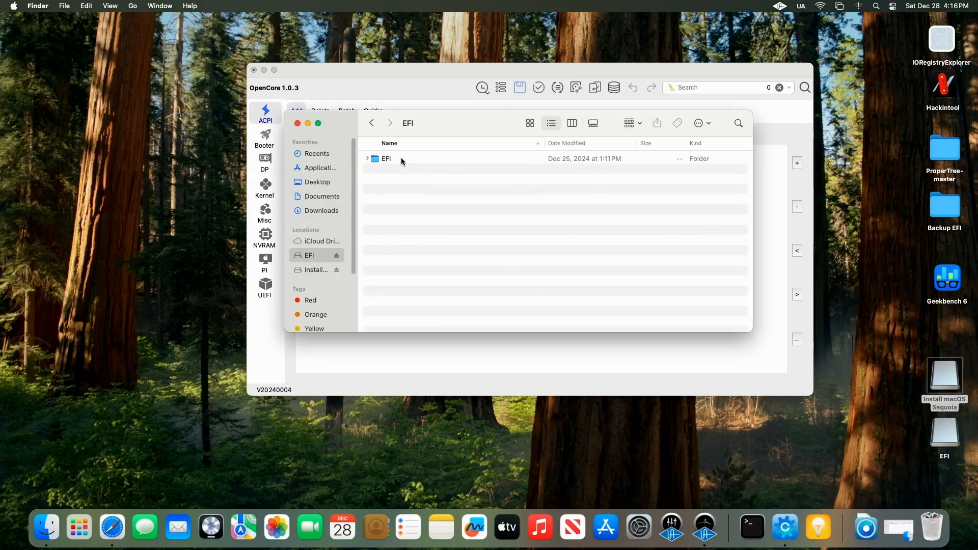
drag(379, 163, 135, 148)
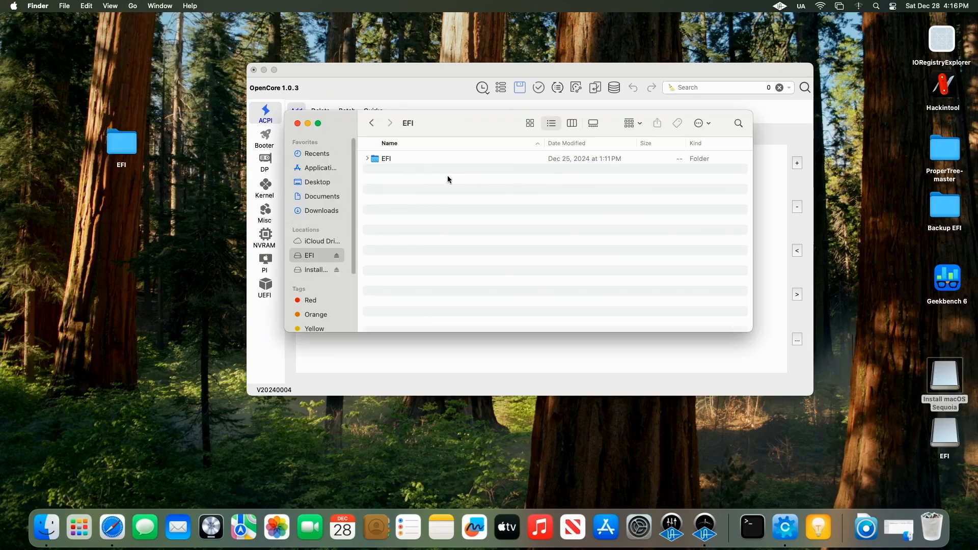
Step: Move the EFI folder on the mounted EFI partition to the Trash and close the window
right_click(378, 162)
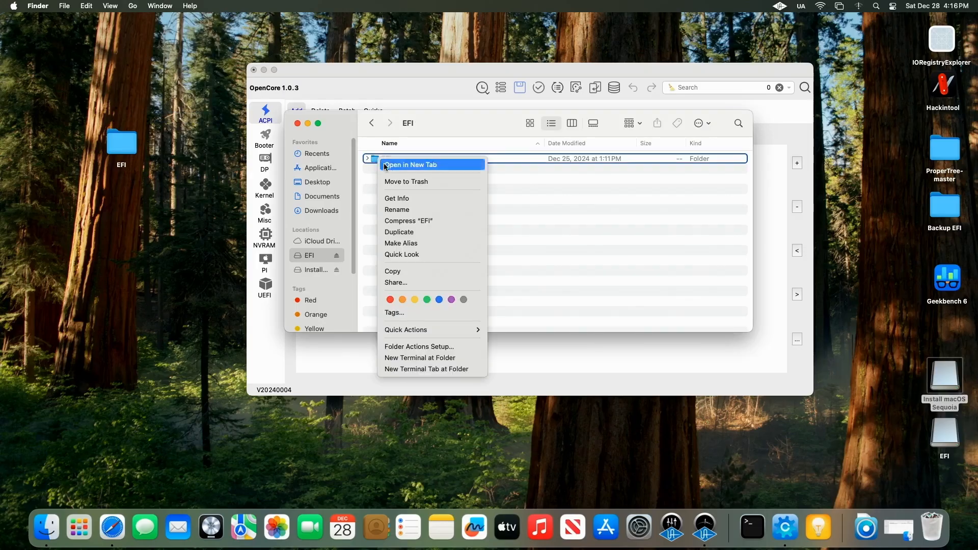
click(403, 179)
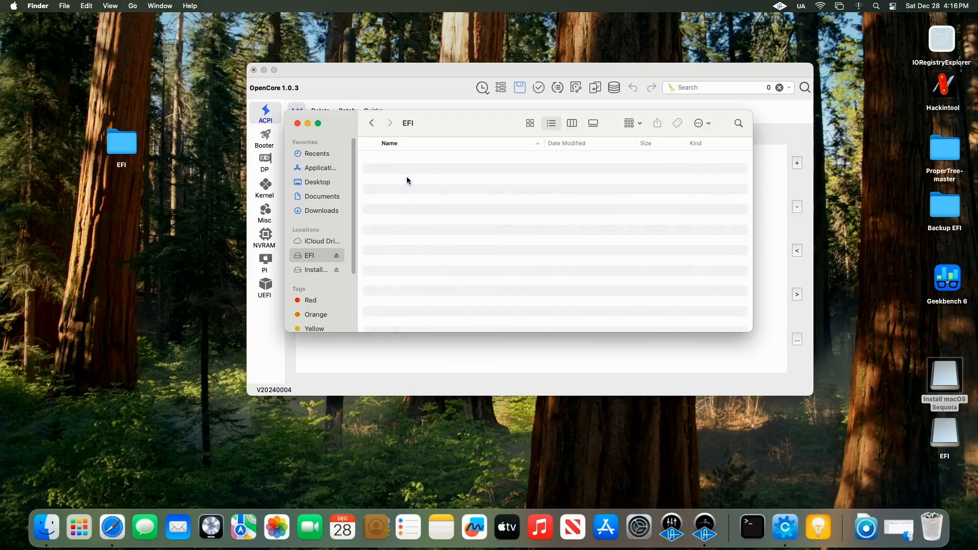
click(298, 123)
Step: Move the desktop EFI folder near the right edge and rename it EFI-Old
drag(126, 151, 880, 340)
right_click(874, 358)
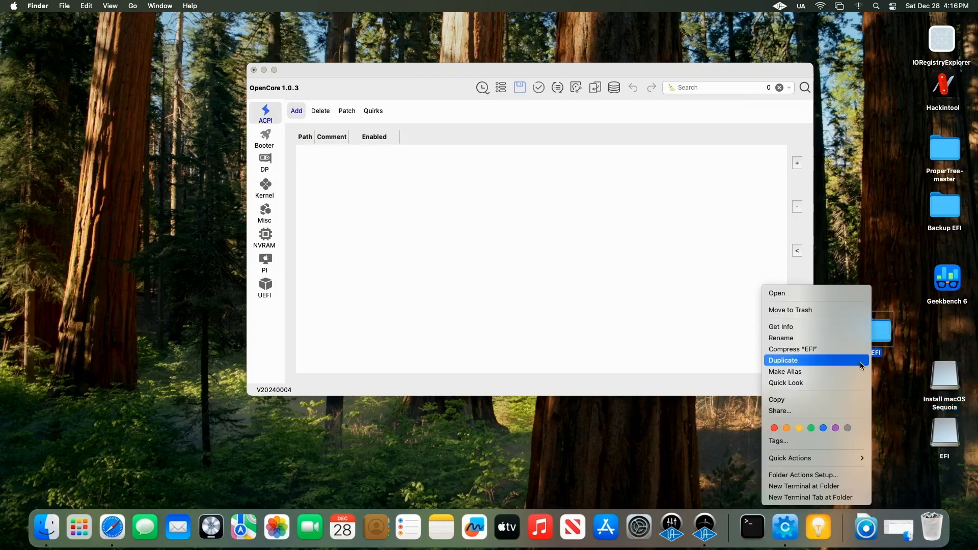
click(847, 344)
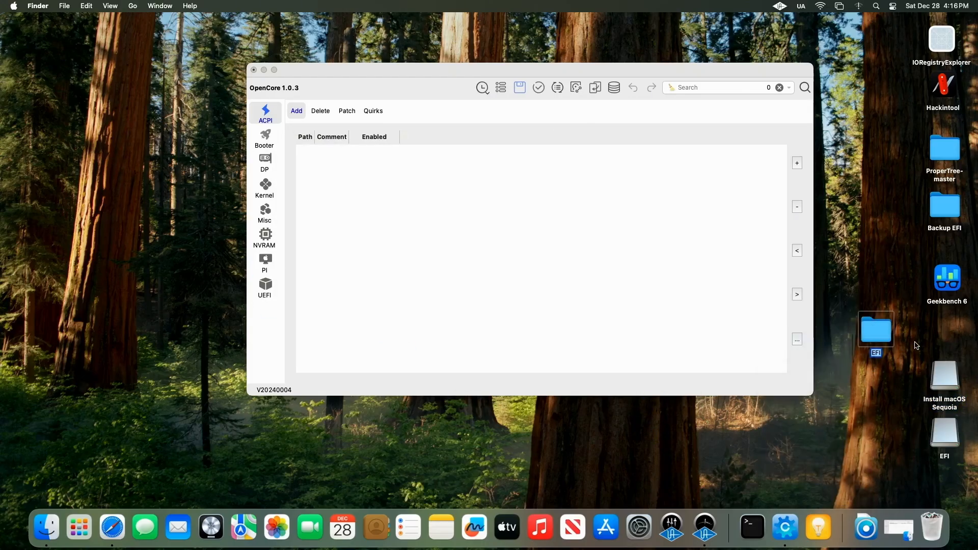
key(Right)
text(-Old)
key(Return)
Step: Open the Intel CPU configuration template link from OCAuxiliaryTools' database
drag(467, 84, 448, 90)
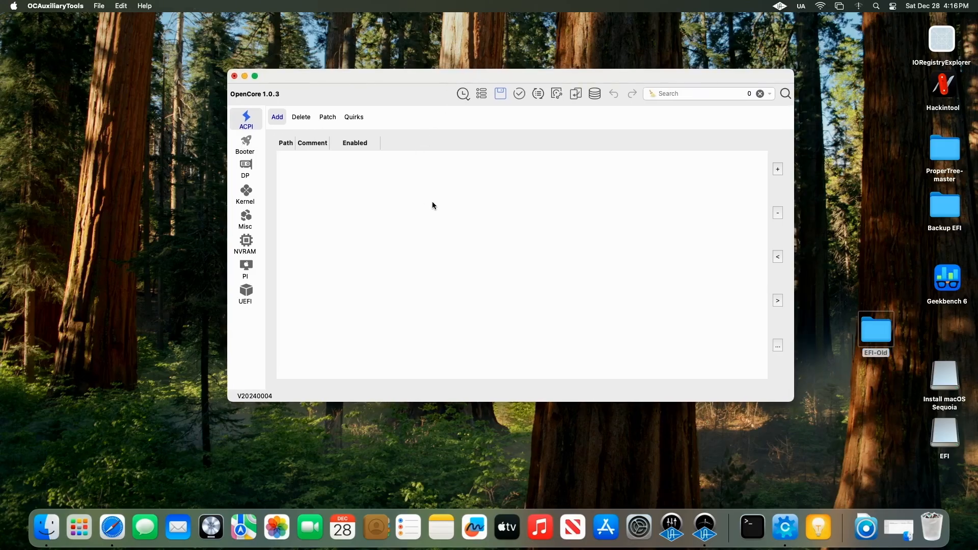
click(595, 94)
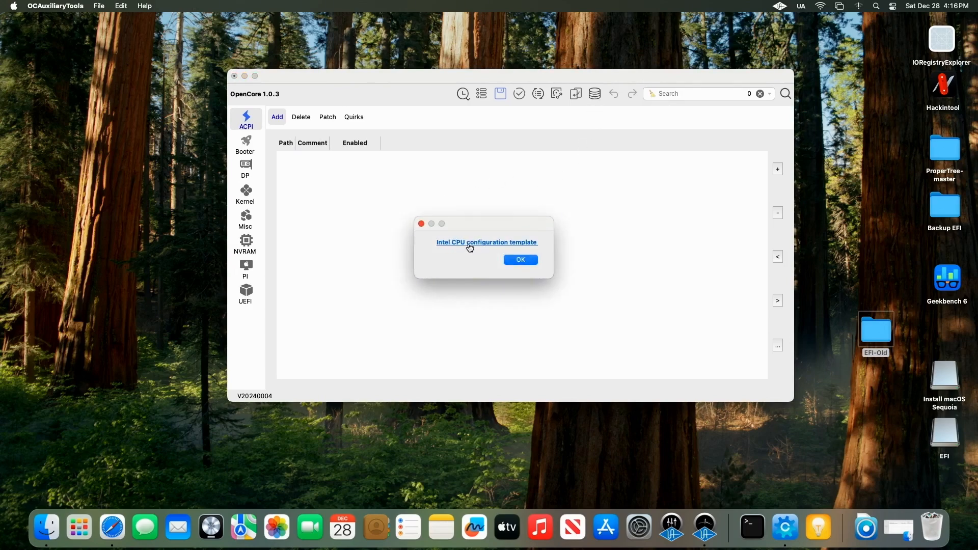
click(499, 244)
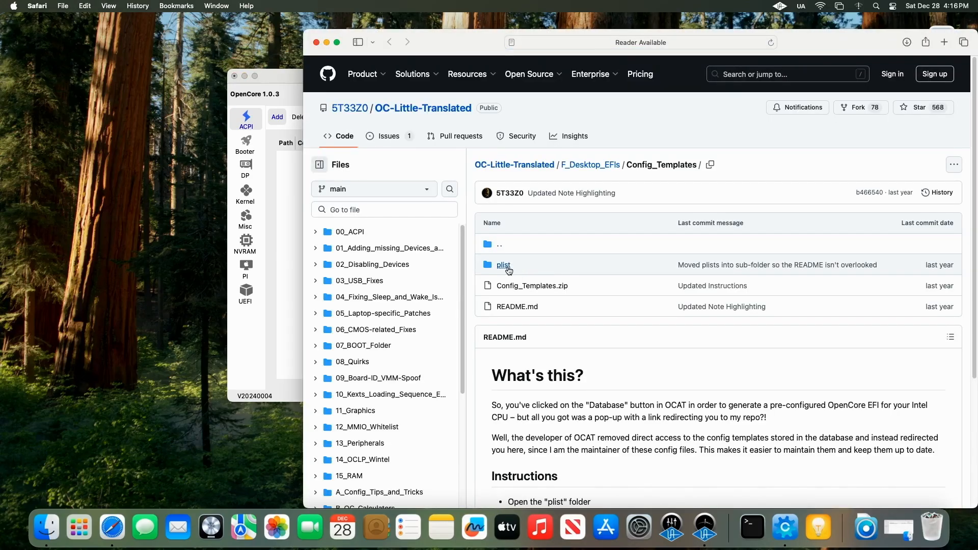
Step: Open the plist folder and the Desktop_11thGen_Rocket_Lake_MacPro7,1.plist template on GitHub
click(516, 266)
drag(856, 37, 774, 35)
scroll(645, 274, down, 15)
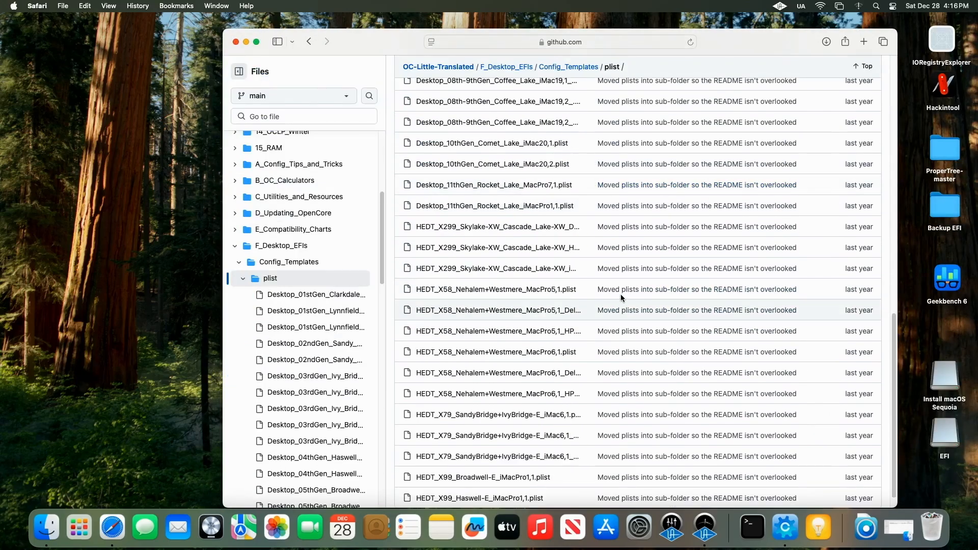
scroll(621, 298, up, 3)
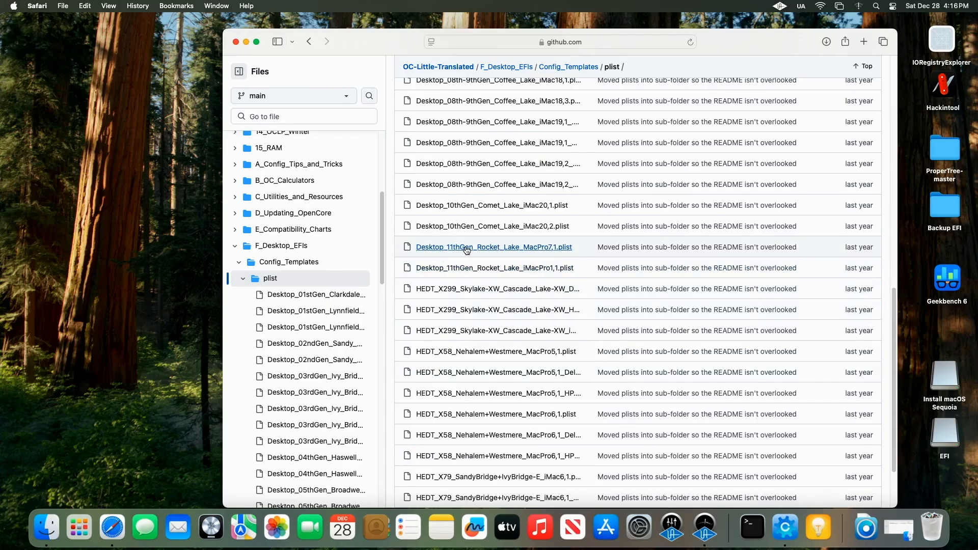
click(507, 248)
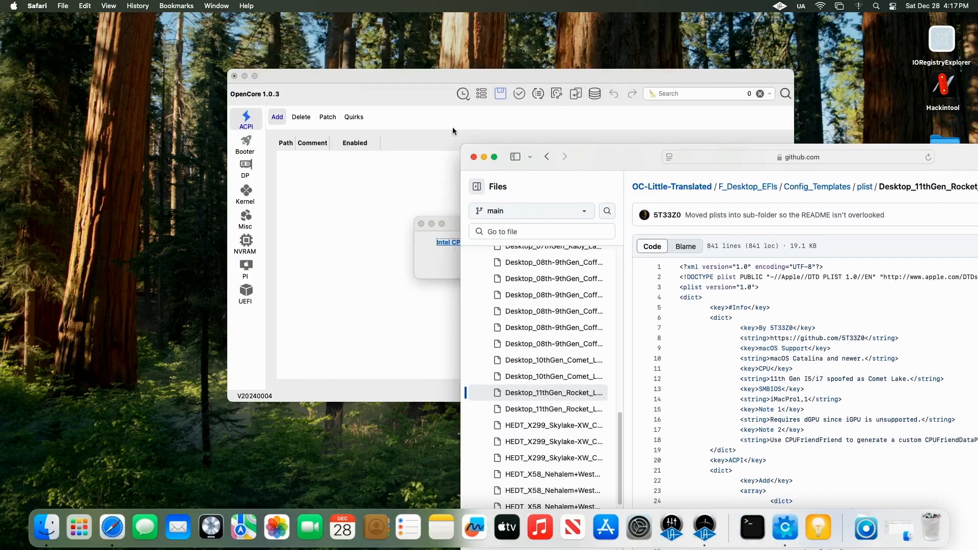
Step: Dismiss the template dialog and download the raw Desktop_11thGen_Rocket_Lake_MacPro7,1.plist file
click(429, 99)
click(520, 261)
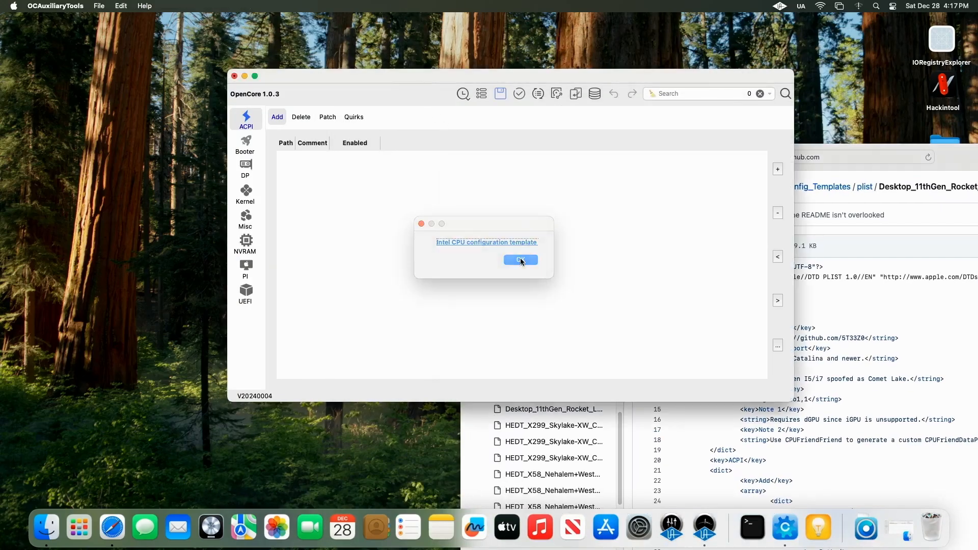
drag(850, 147, 562, 60)
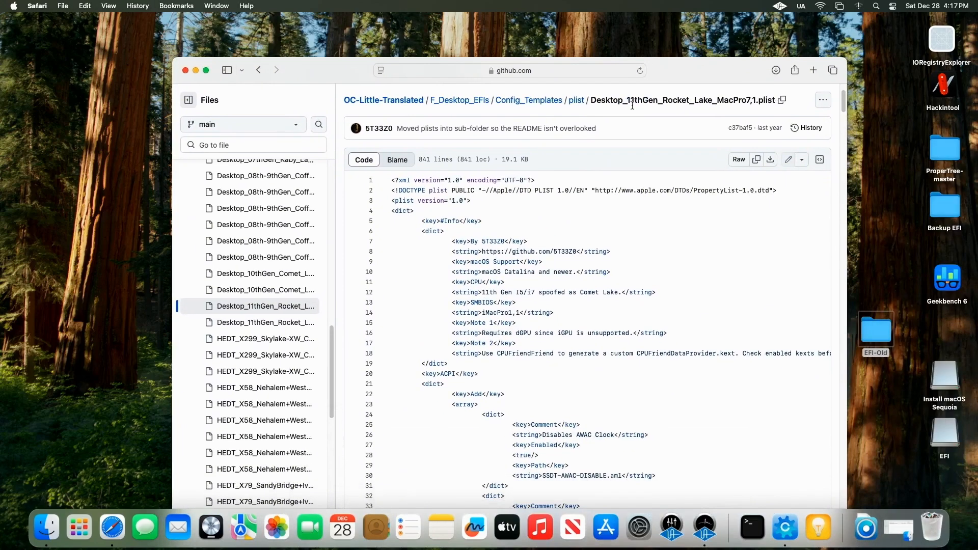
click(771, 161)
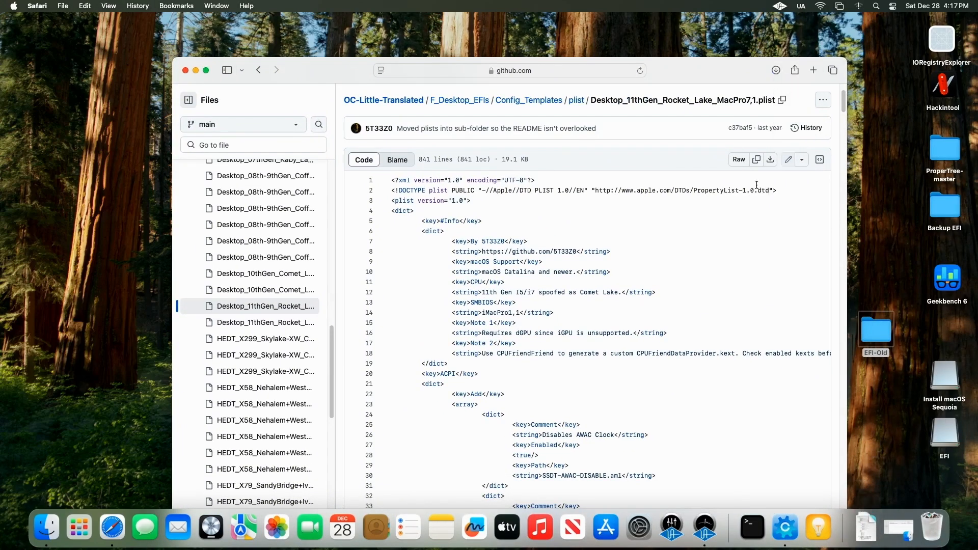
Step: Open the downloaded plist from Safari's downloads in OCAuxiliaryTools and minimize Safari
click(778, 72)
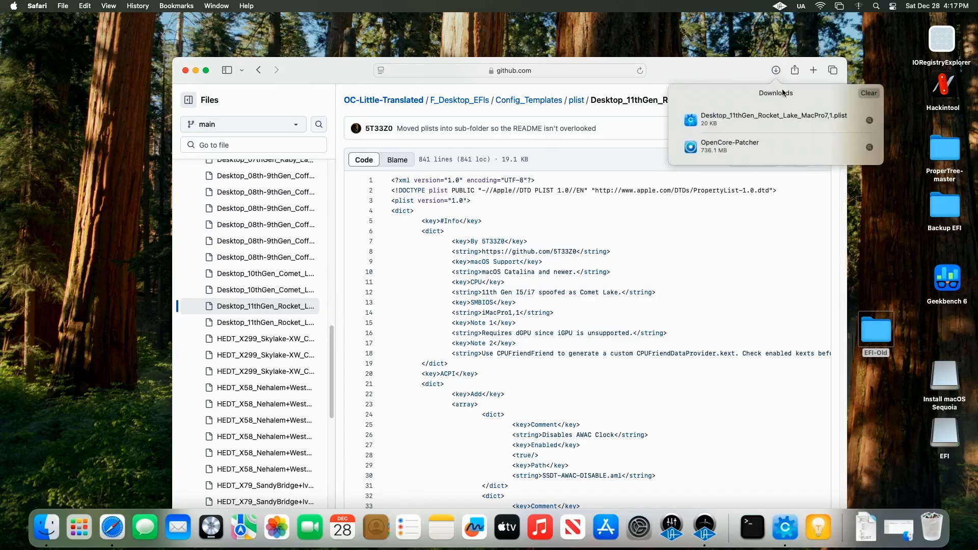
double_click(787, 117)
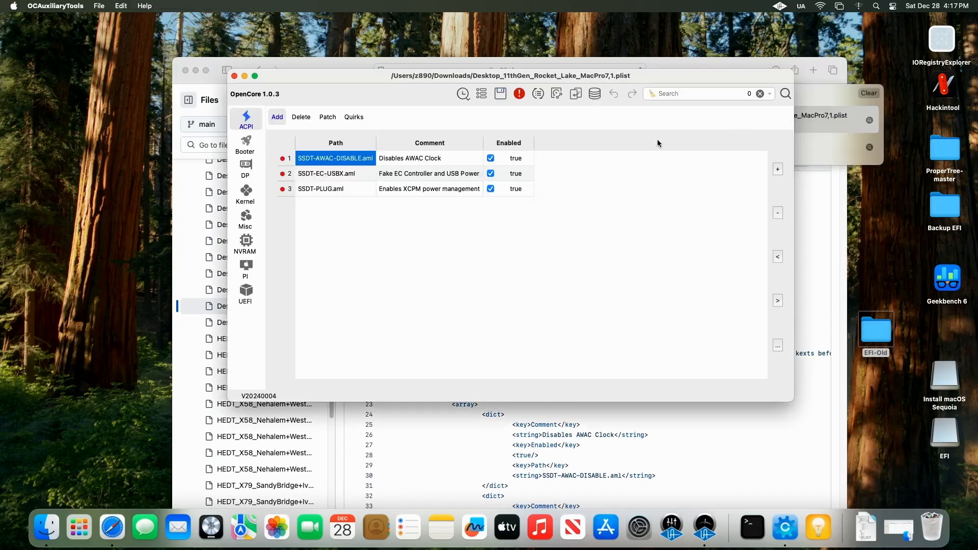
click(196, 71)
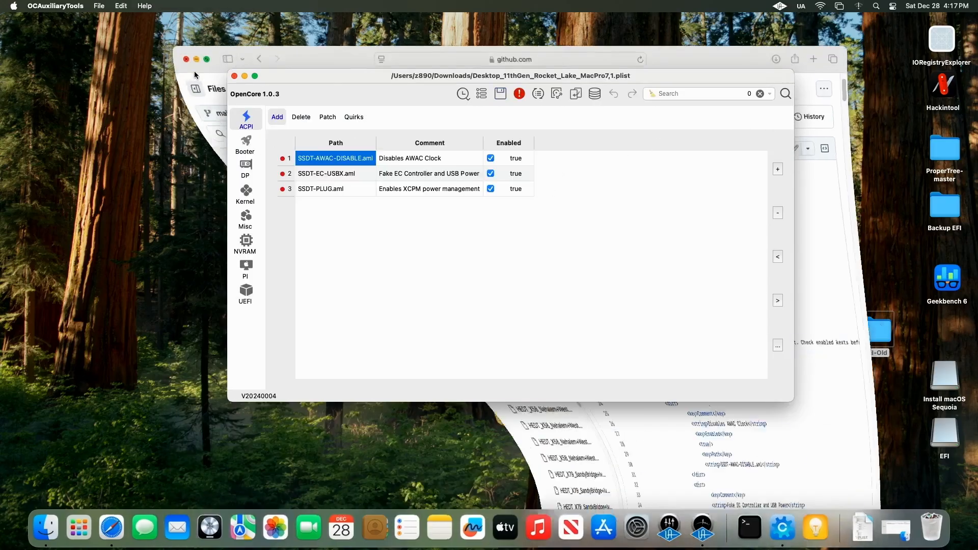
drag(359, 77, 398, 71)
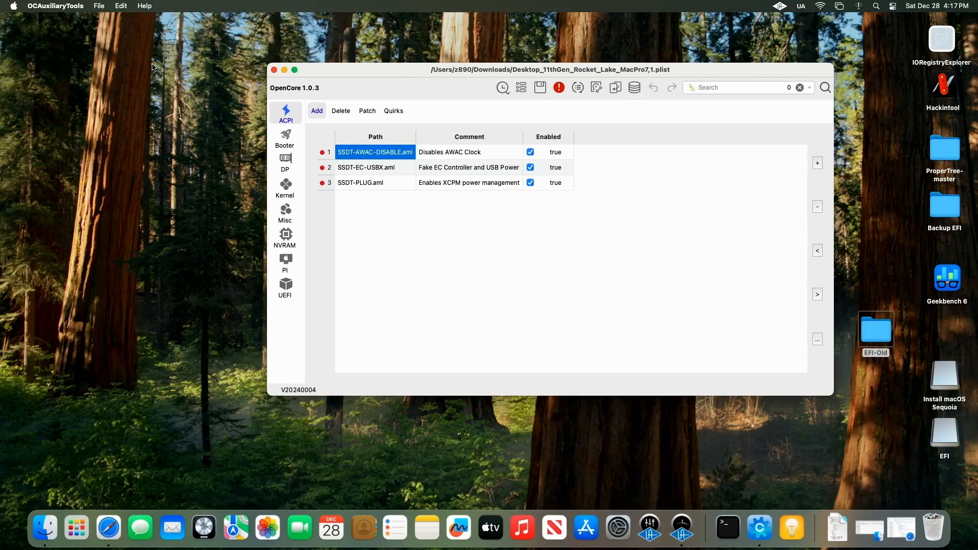
Step: Generate an EFI on the desktop from the loaded config and dismiss the prompt
click(123, 6)
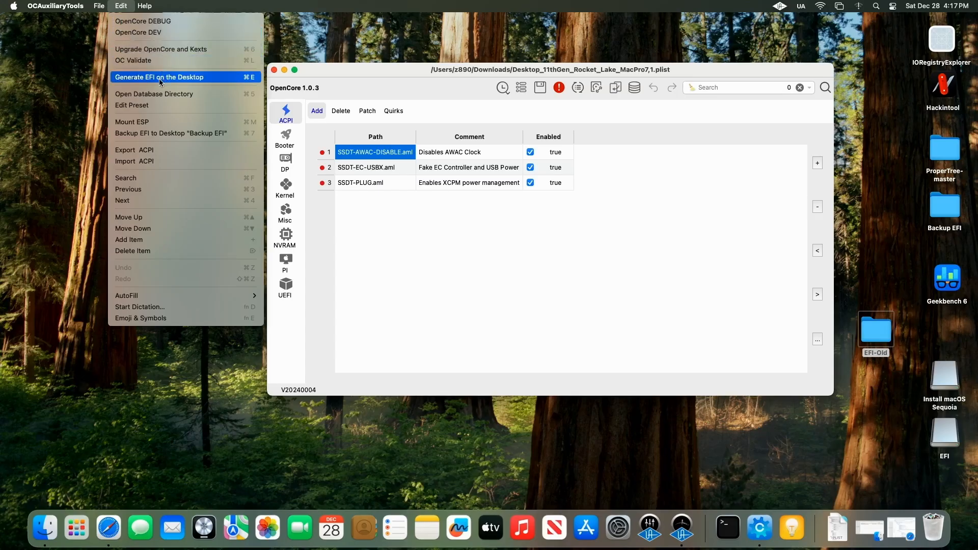
click(185, 78)
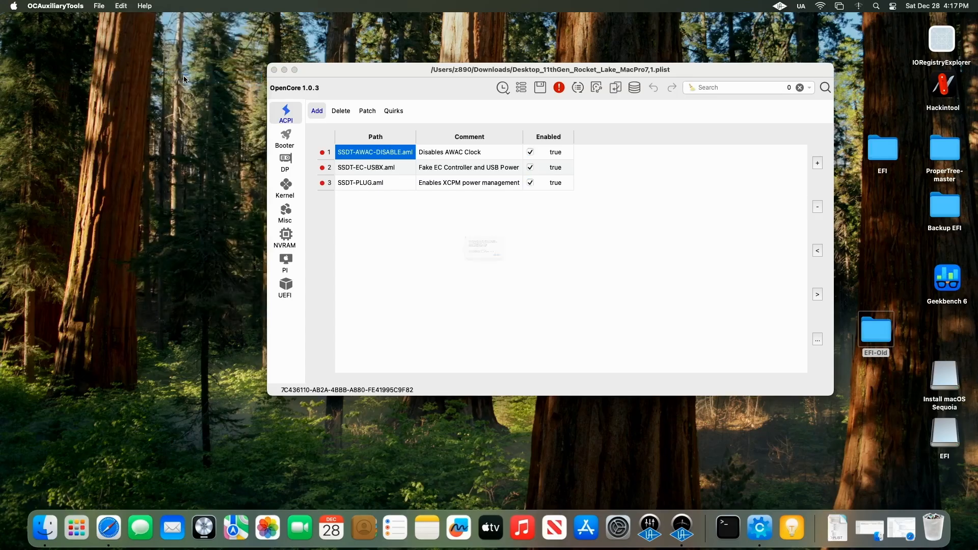
click(573, 291)
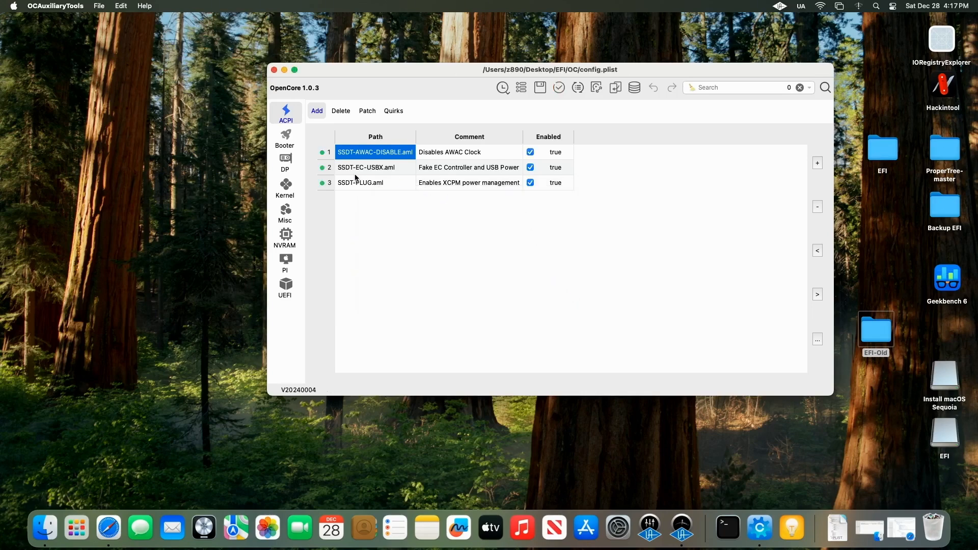
Step: Review the generated config.plist's Booter, DP, Kernel, Misc, ACPI and NVRAM sections
click(296, 144)
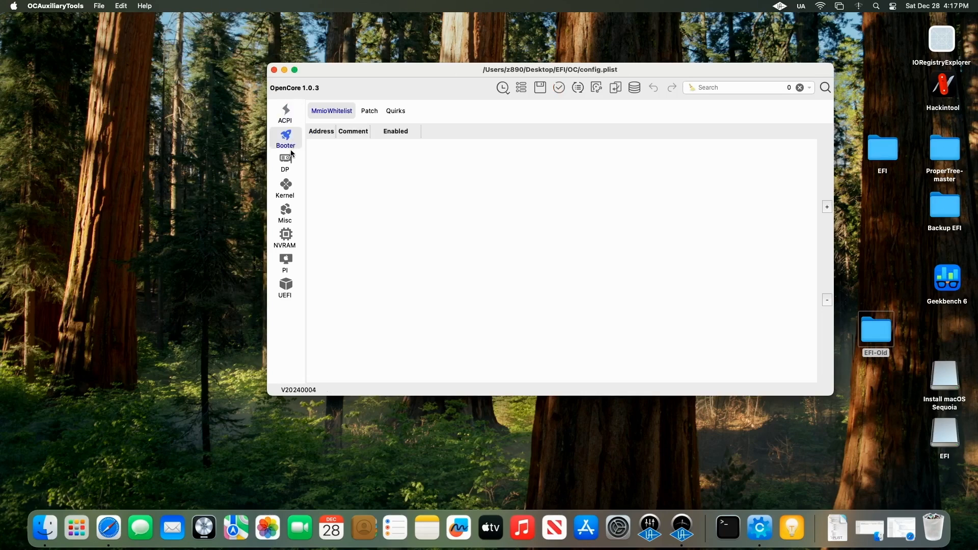
click(285, 162)
click(288, 181)
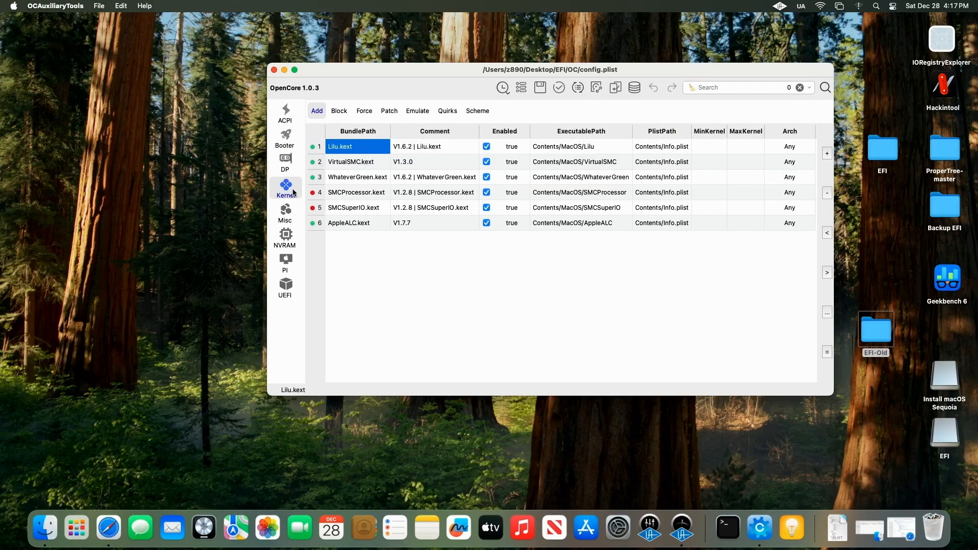
click(288, 218)
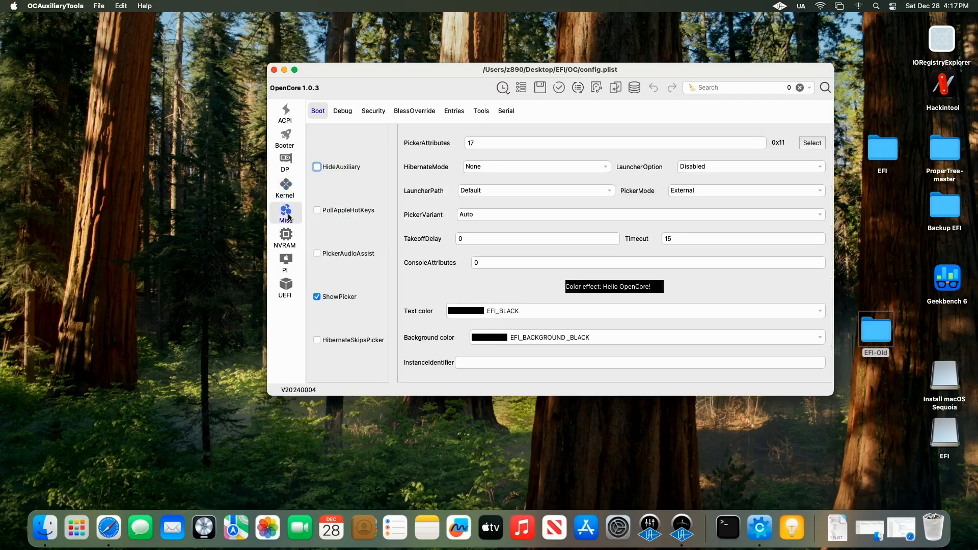
click(347, 112)
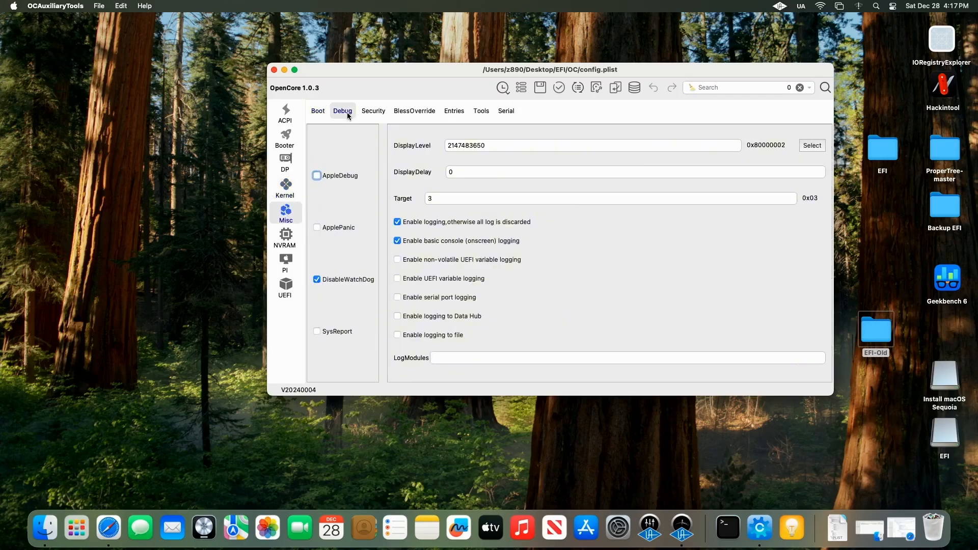
click(287, 121)
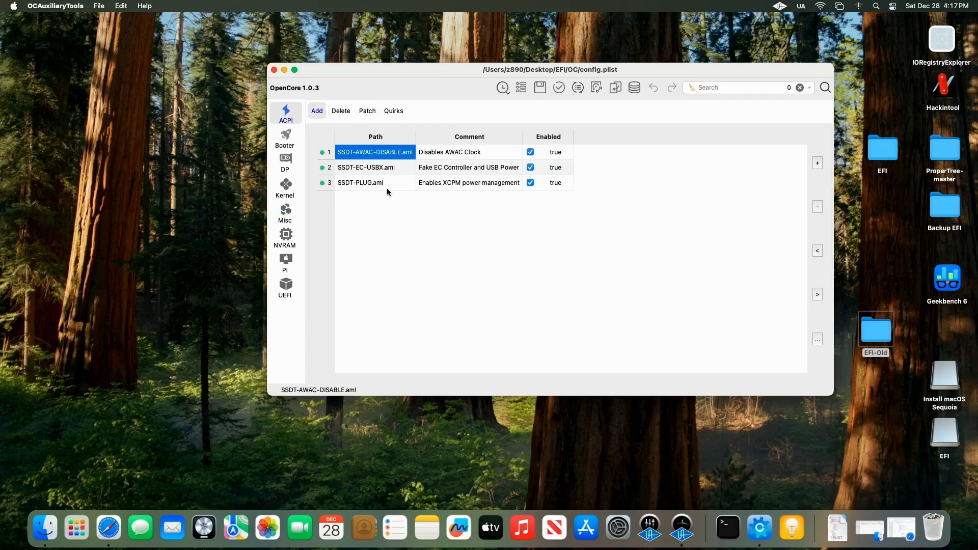
click(341, 111)
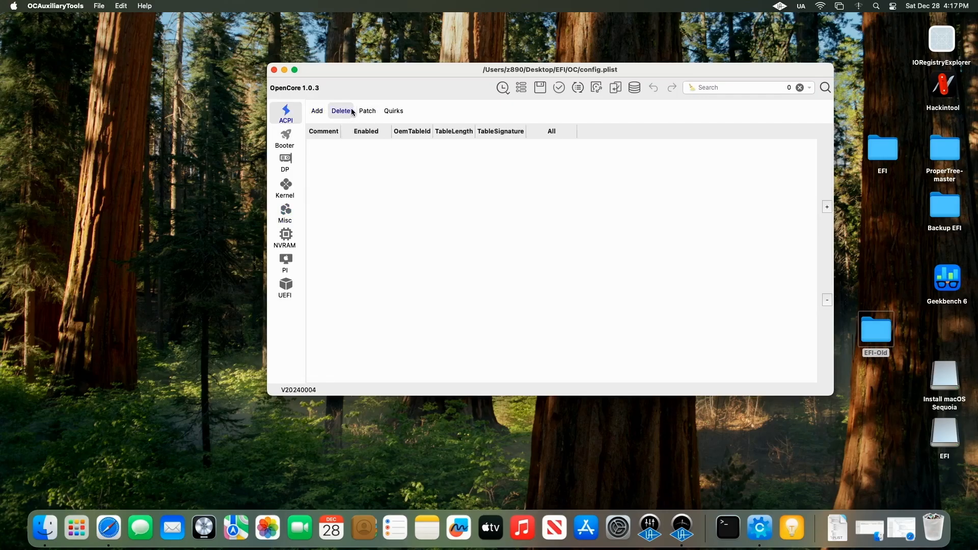
click(365, 112)
click(319, 111)
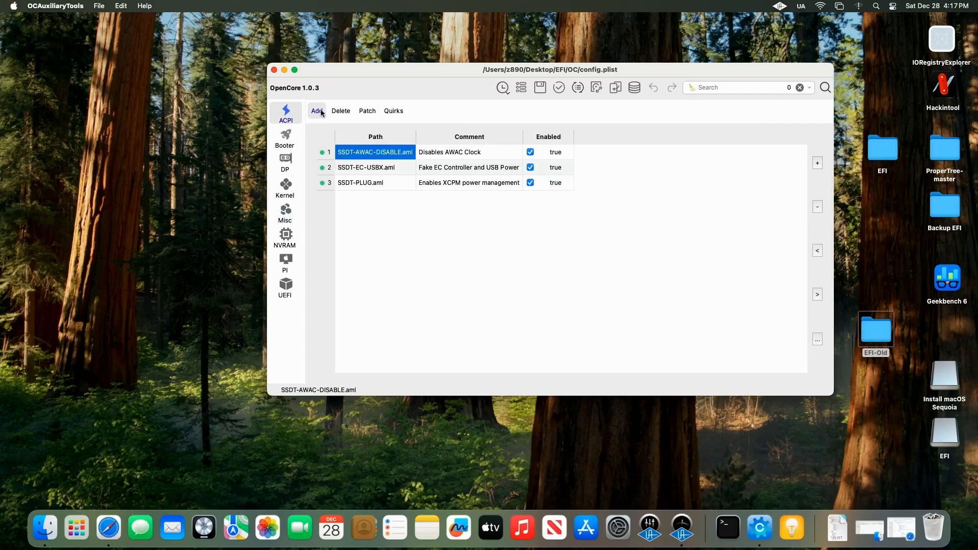
click(290, 235)
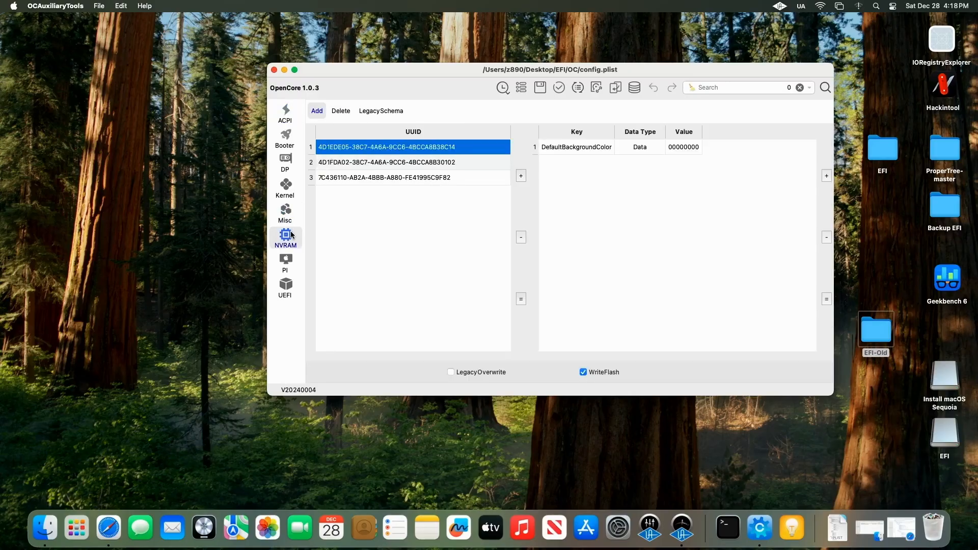
click(289, 193)
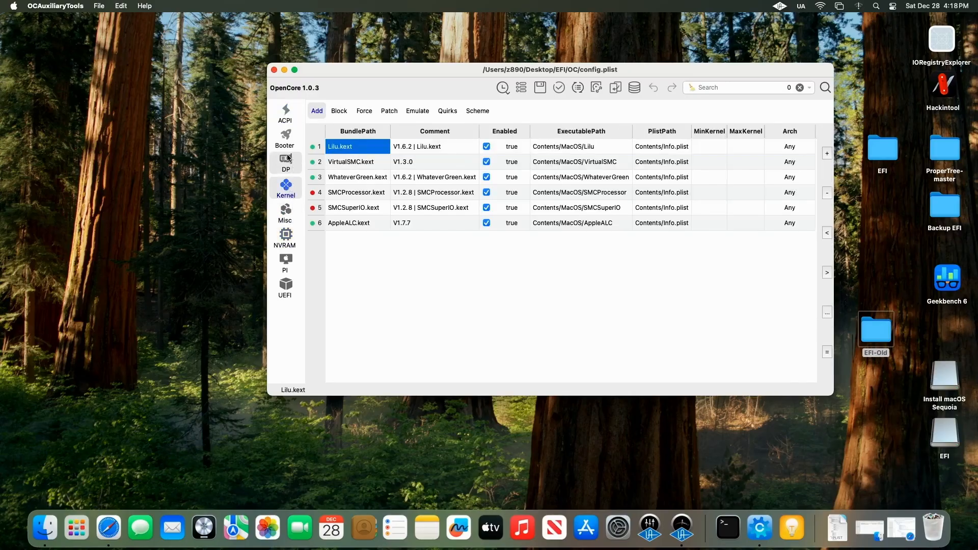
click(288, 159)
click(284, 186)
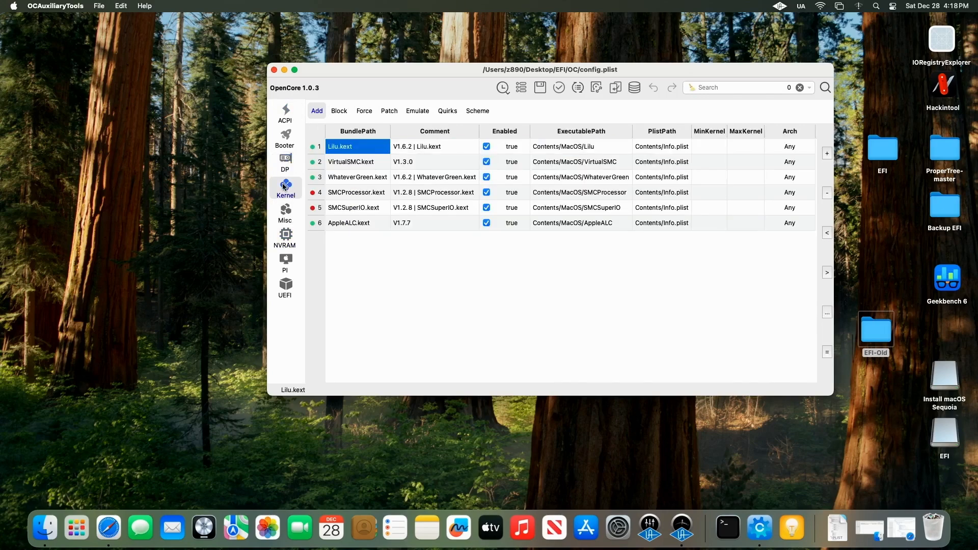
drag(527, 69, 492, 58)
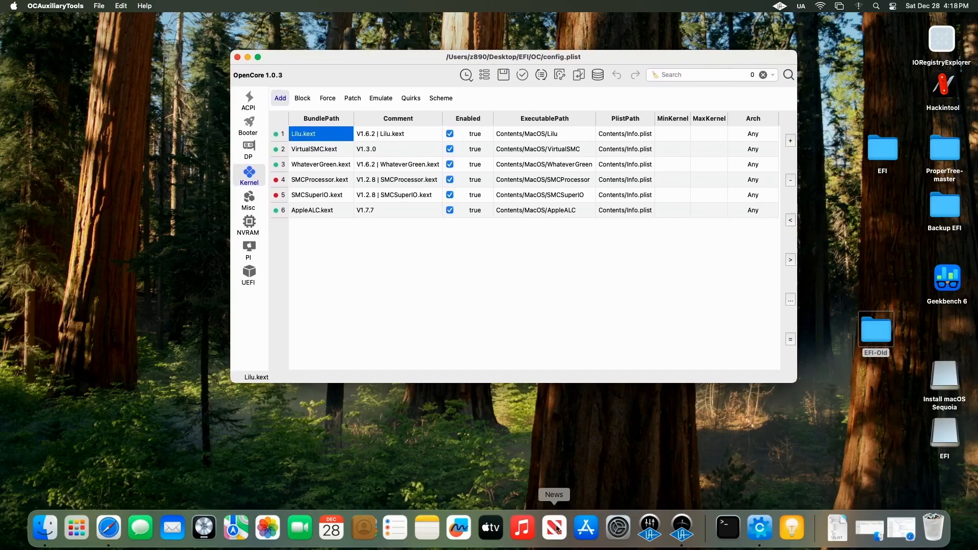
Step: Switch to Safari, move its window up, and search Google for opencore
click(901, 528)
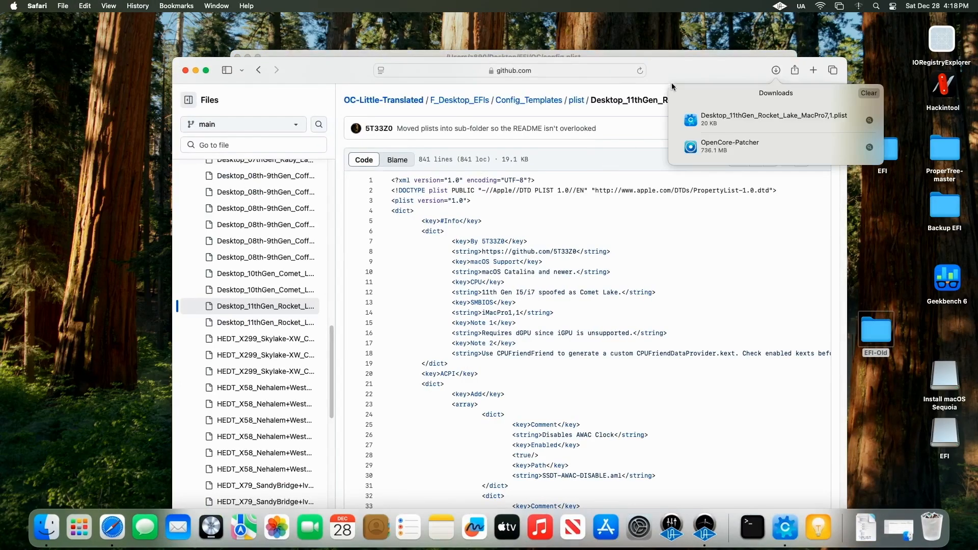
click(714, 108)
drag(714, 65, 716, 13)
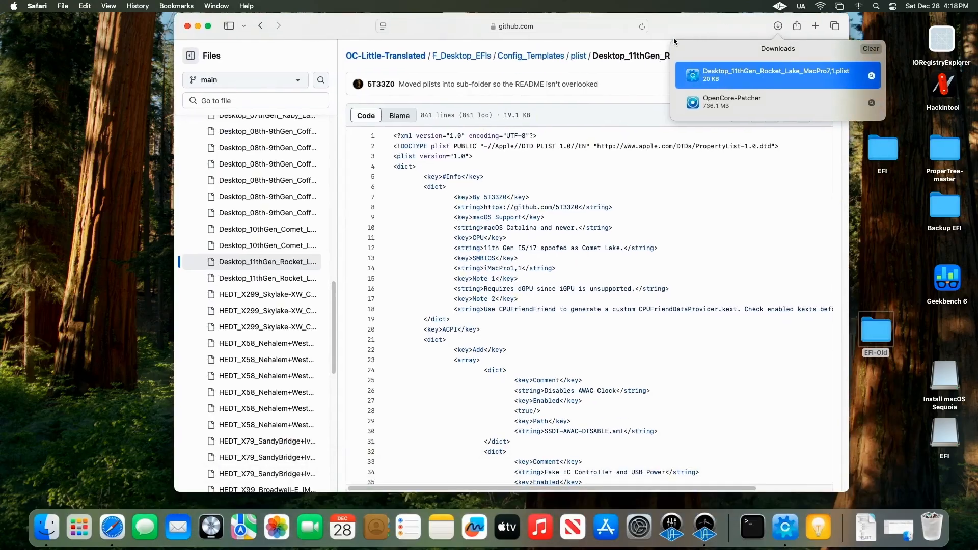
click(606, 26)
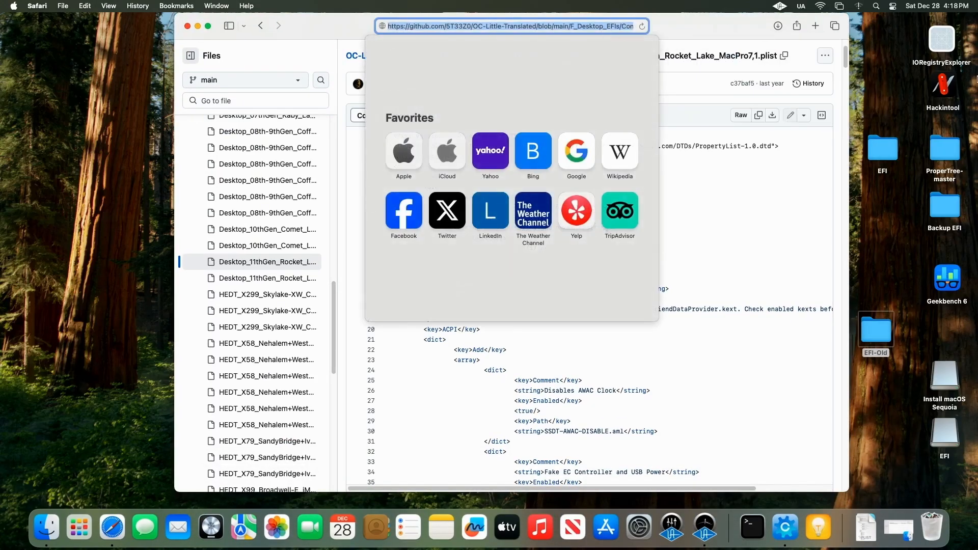
text(openco)
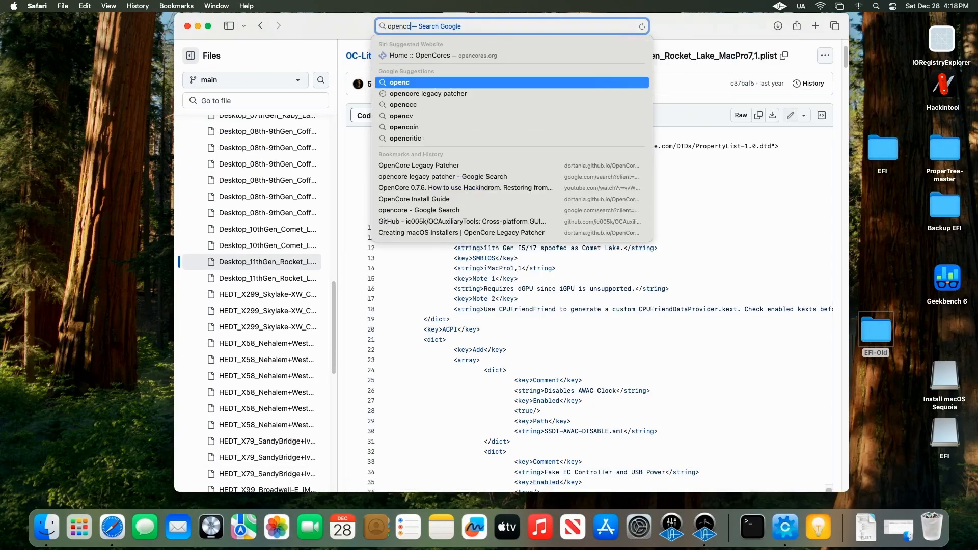
text(re)
key(Return)
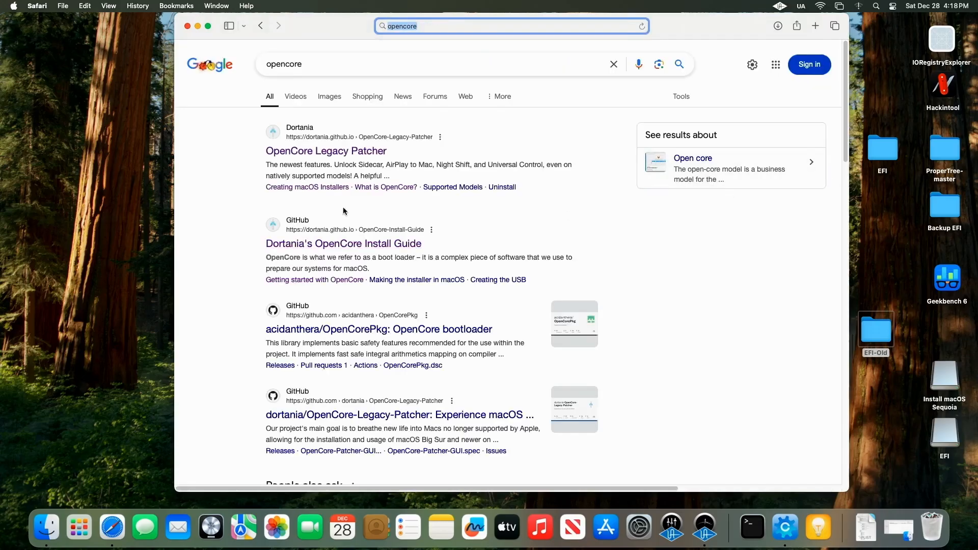
Step: Open Dortania's OpenCore Install Guide and go to the WiFi and Bluetooth part of the Gathering files page
click(362, 243)
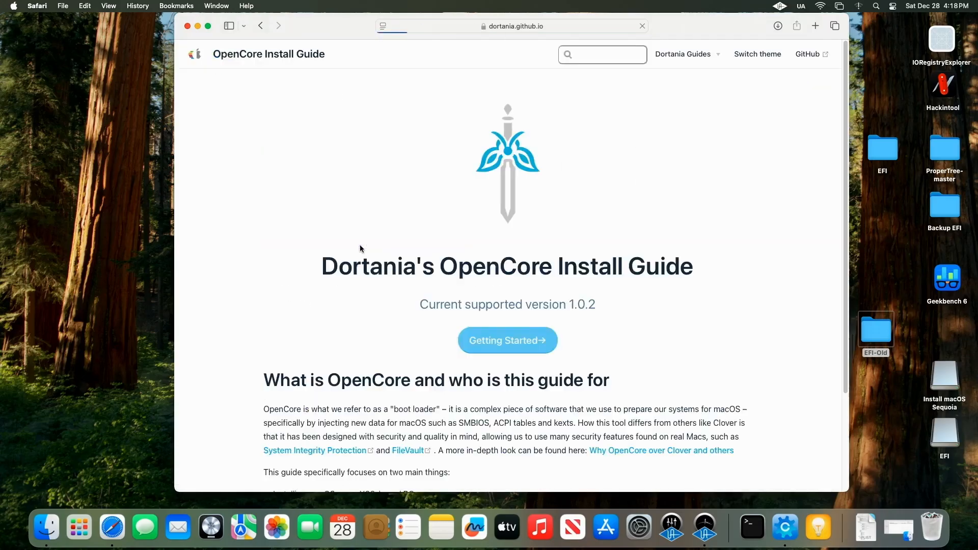
click(534, 343)
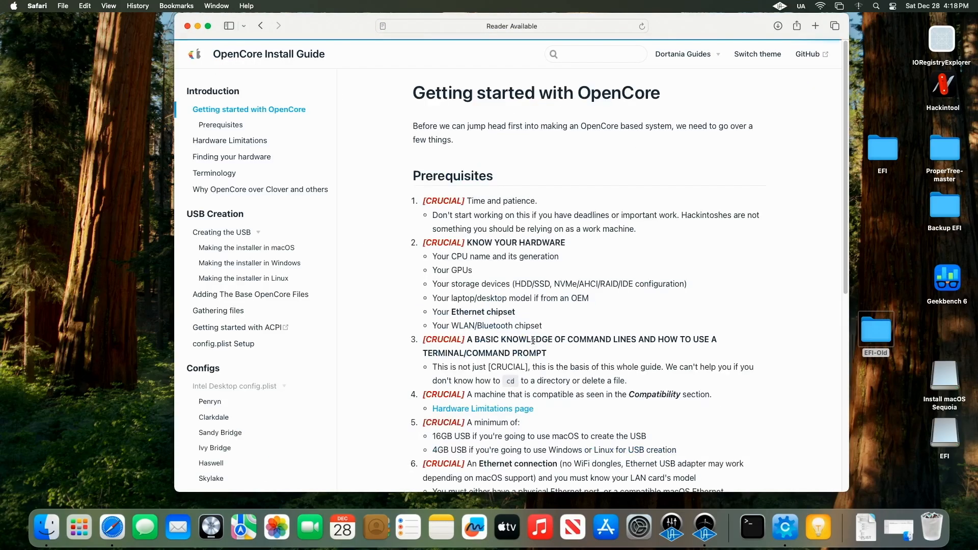
click(244, 310)
scroll(555, 319, down, 5)
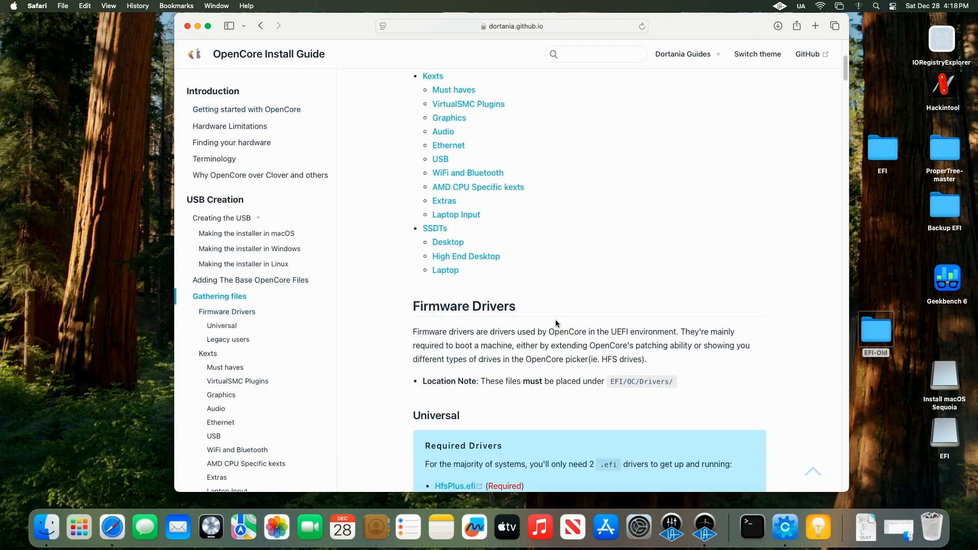
scroll(554, 312, up, 3)
scroll(536, 287, down, 1)
click(482, 283)
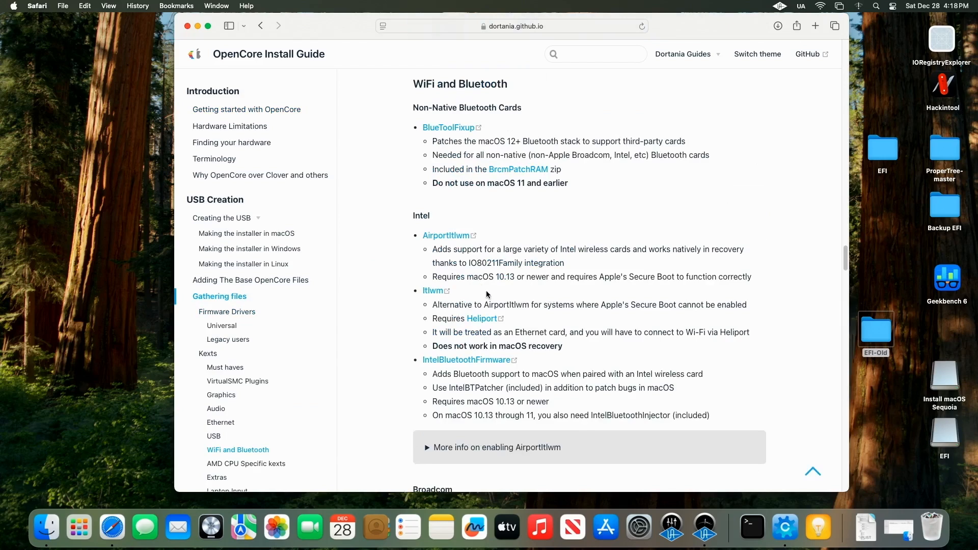
Step: Open the AirportItlwm link and browse the v2.3.0 stable release assets
click(449, 236)
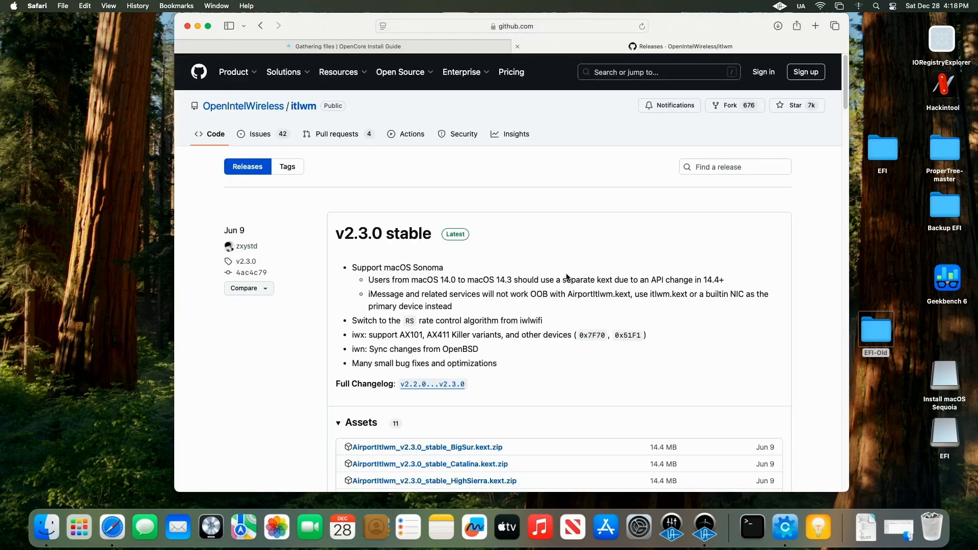
scroll(555, 304, down, 3)
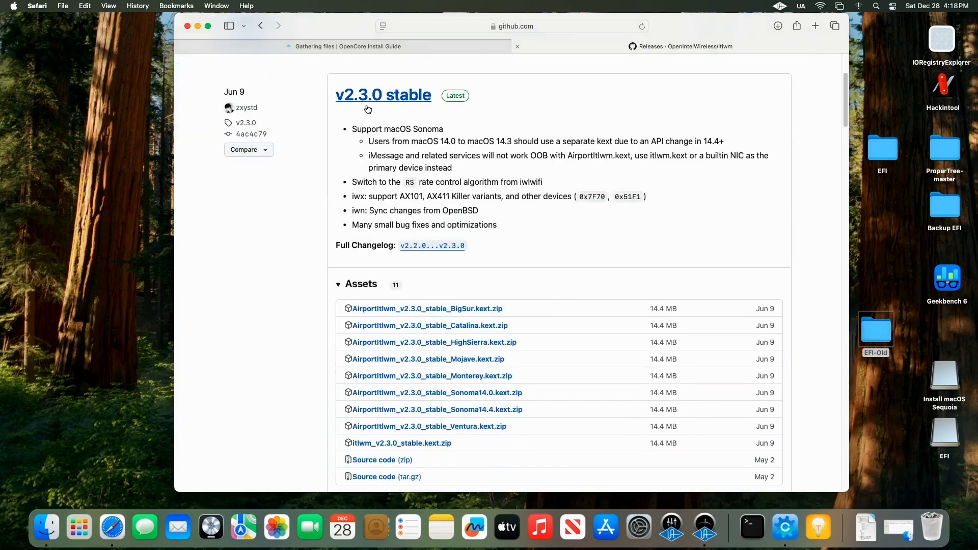
scroll(566, 304, down, 3)
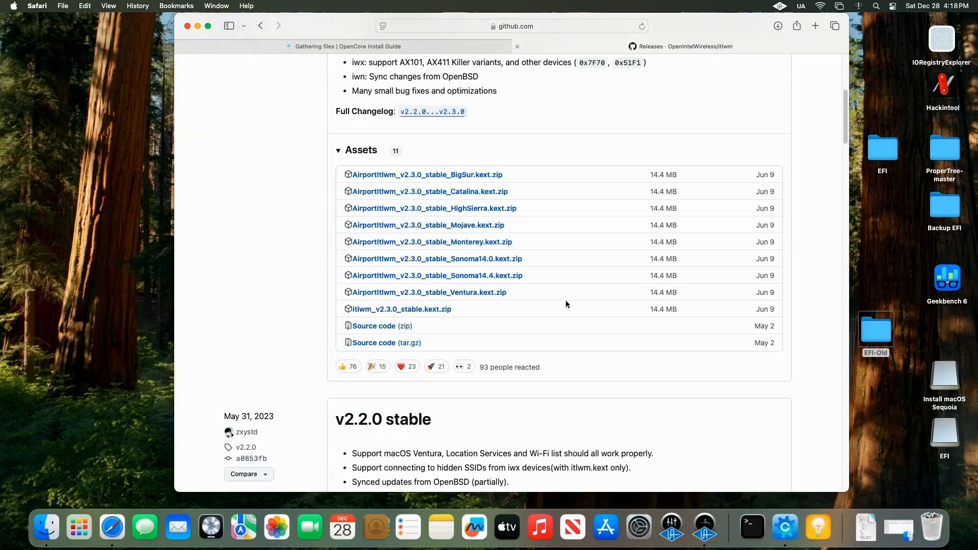
scroll(565, 303, up, 2)
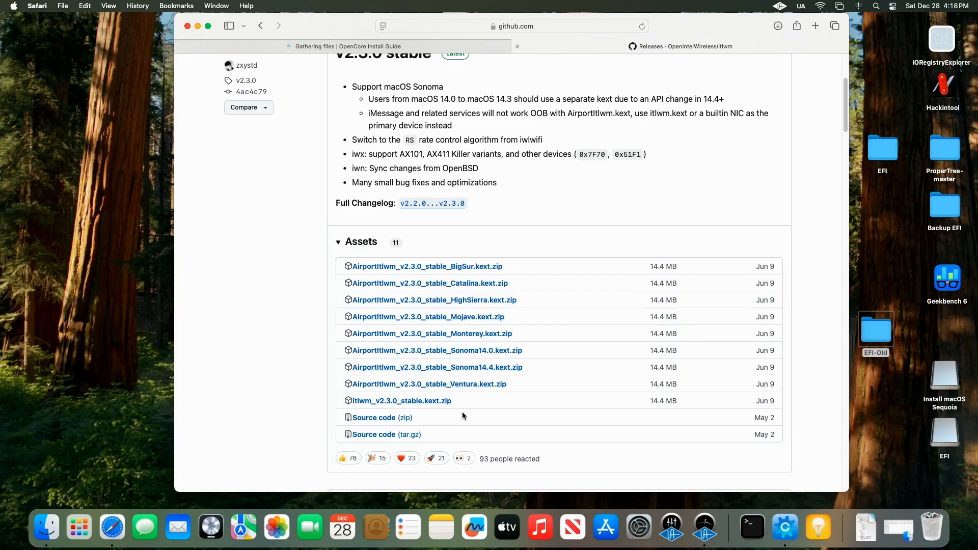
Step: Return to the guide, open the Itlwm link, and download itlwm_v2.3.0_stable.kext.zip
right_click(339, 102)
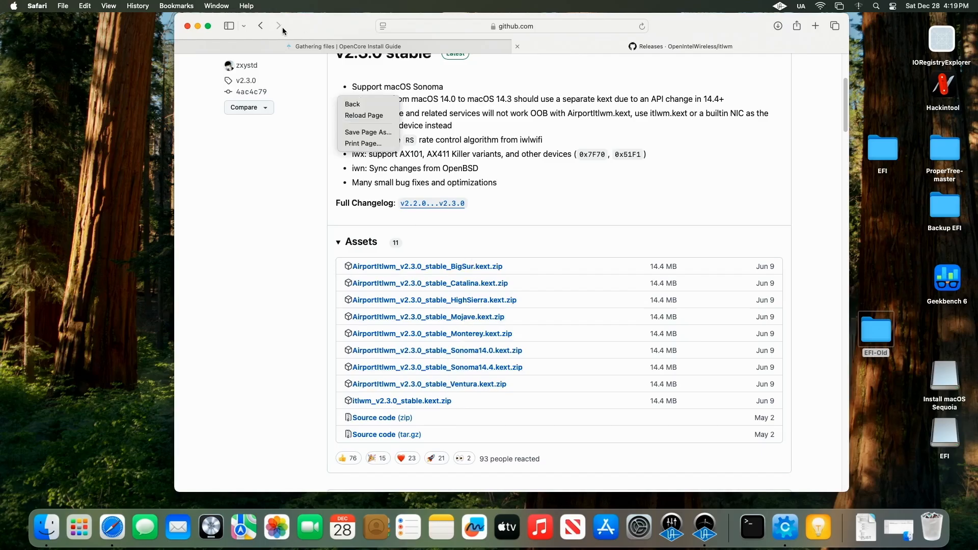
click(260, 30)
click(259, 28)
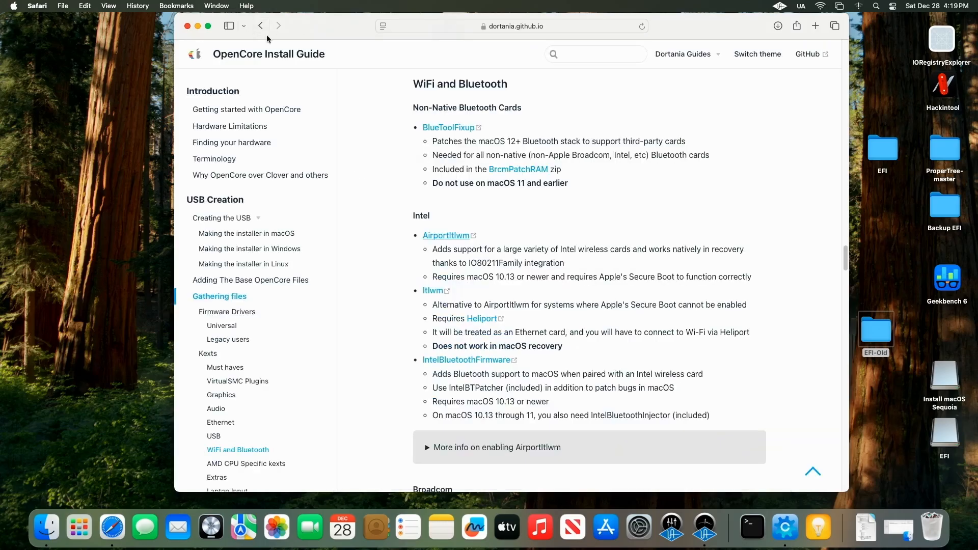
click(434, 292)
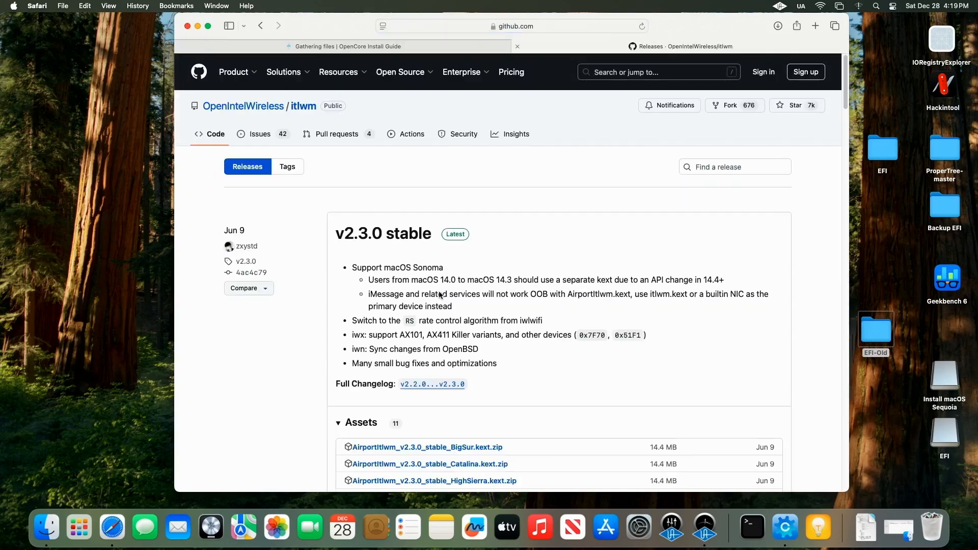
scroll(440, 295, down, 5)
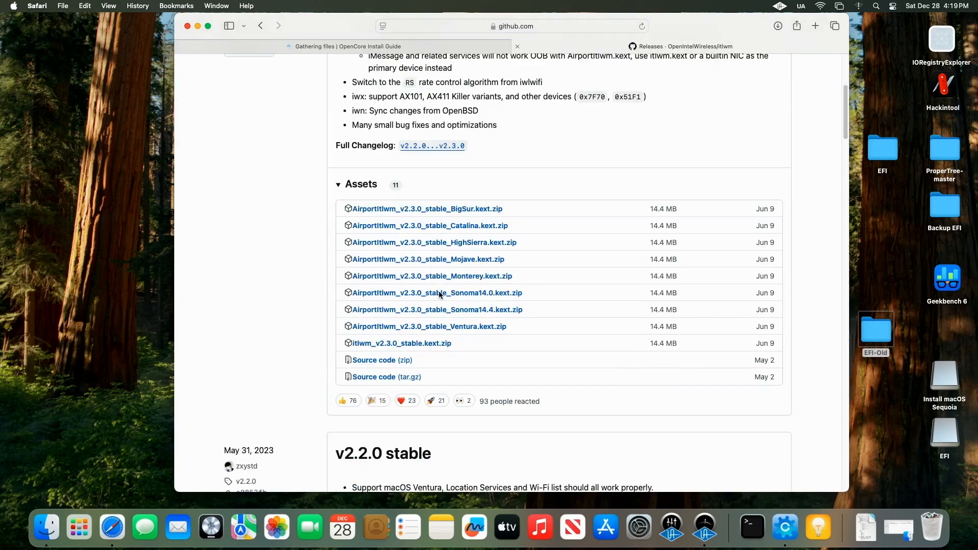
click(419, 345)
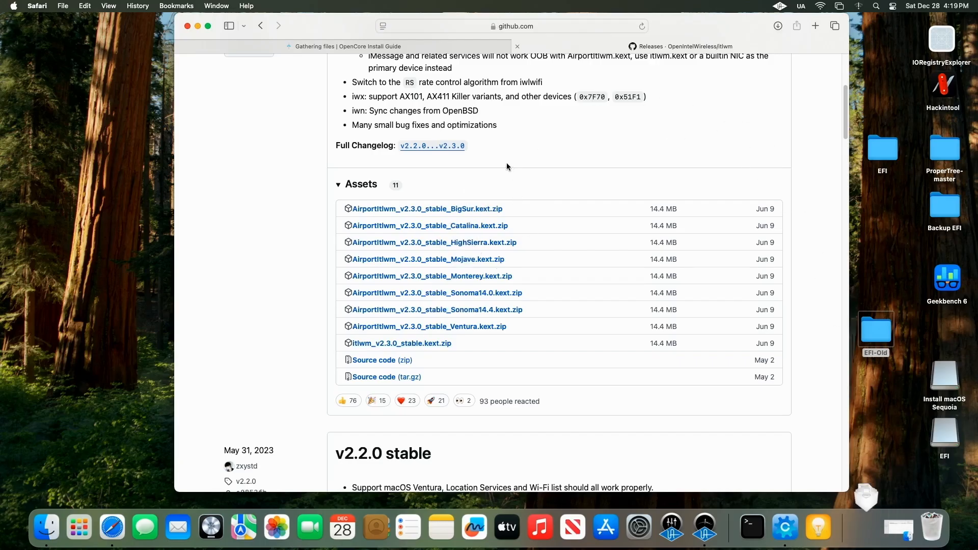
scroll(507, 235, up, 2)
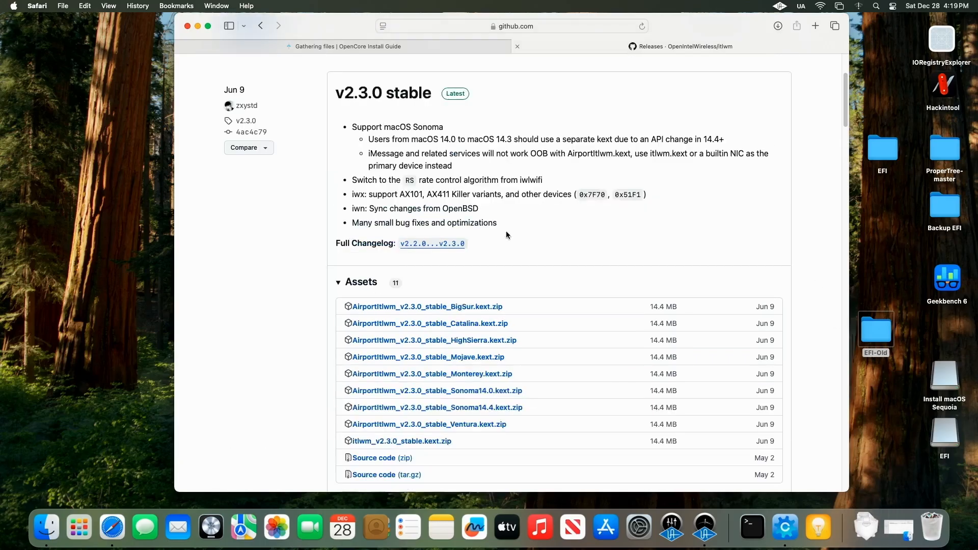
Step: Return to the guide, open the Heliport link, and download HeliPort.dmg from the v1.5.0 release
click(262, 30)
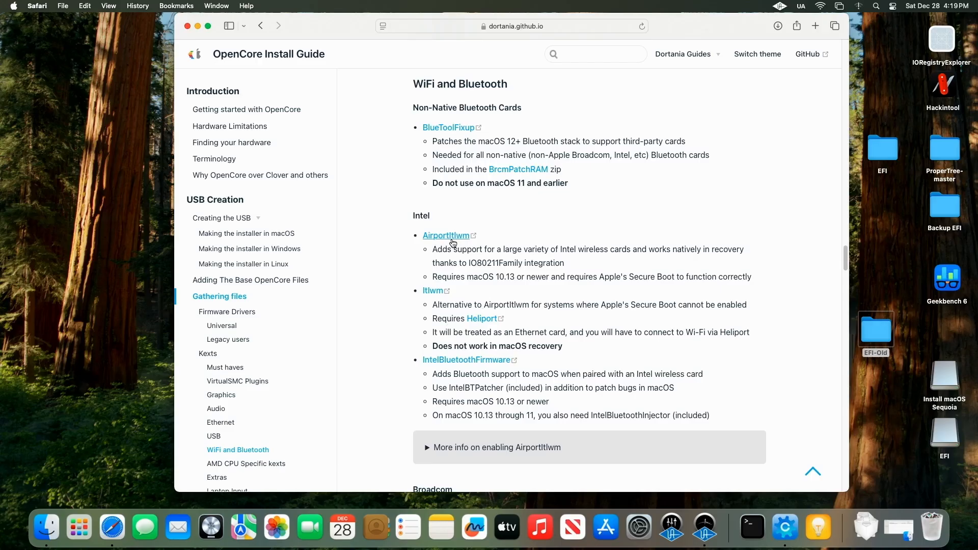
click(480, 321)
scroll(596, 279, down, 10)
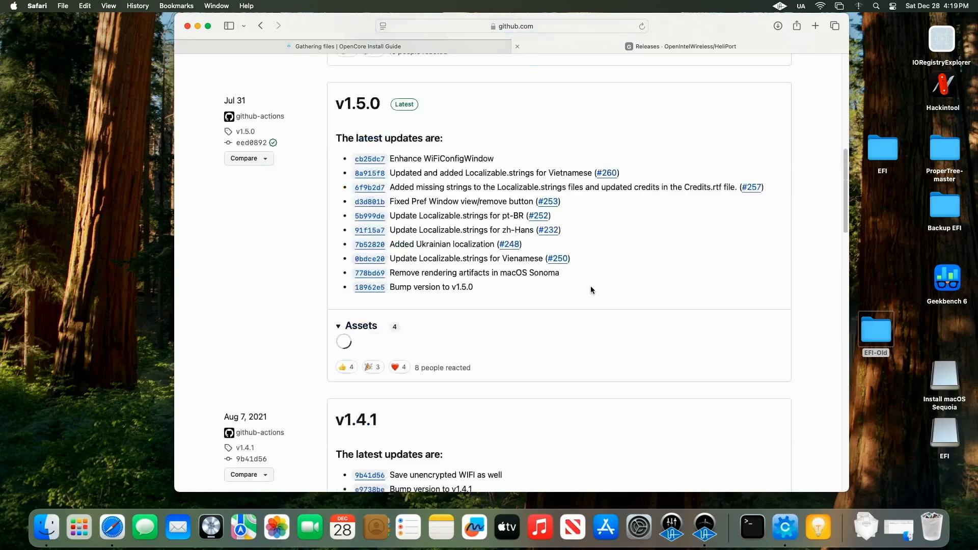
scroll(590, 288, up, 10)
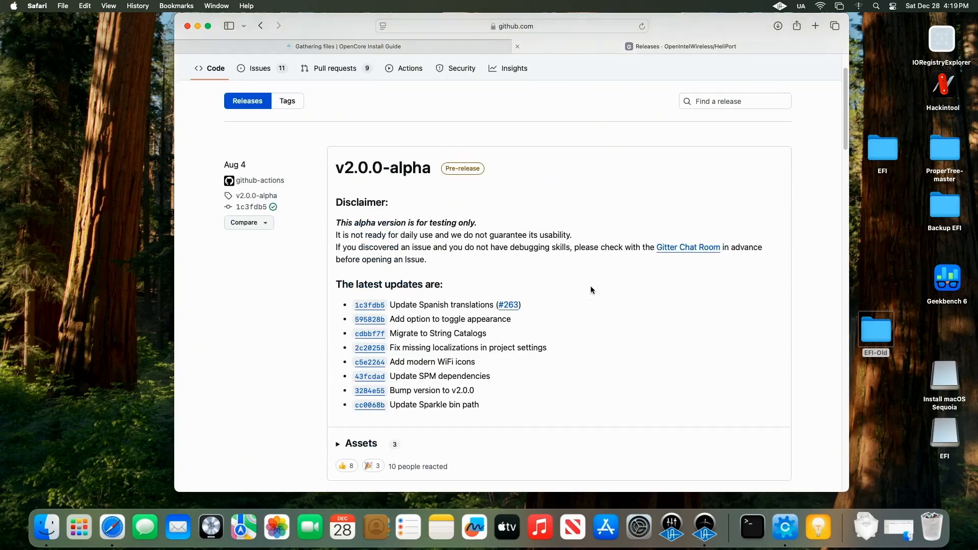
scroll(591, 288, down, 5)
scroll(590, 285, down, 8)
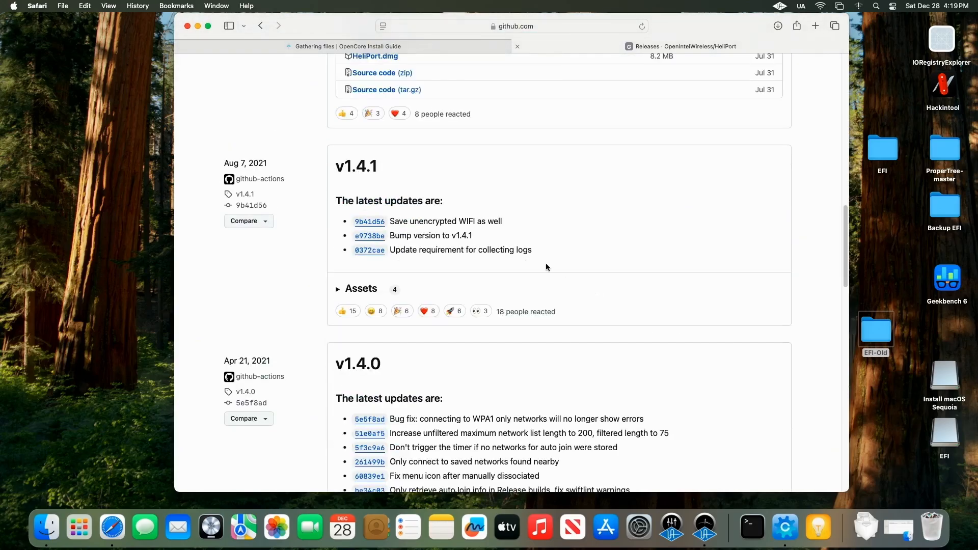
scroll(486, 269, up, 5)
scroll(436, 323, down, 2)
scroll(439, 320, up, 6)
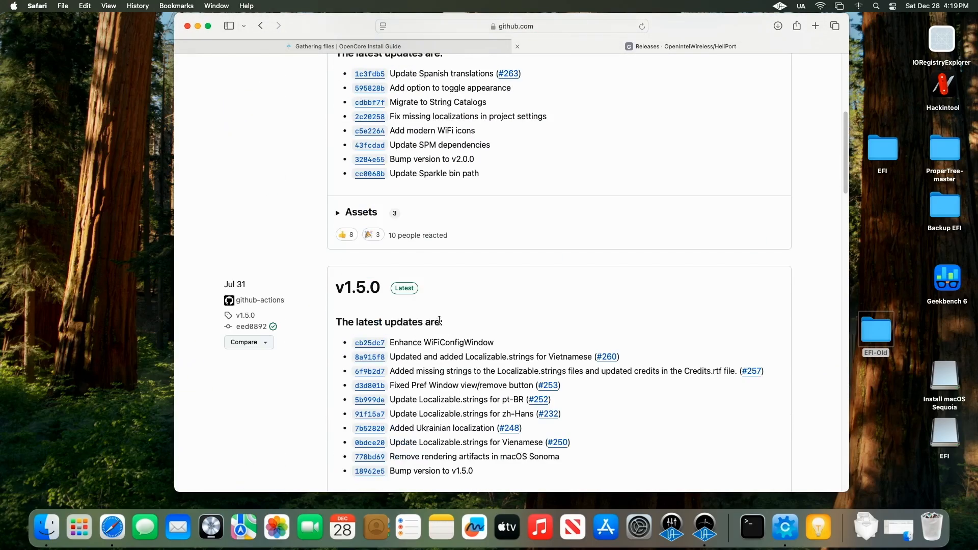
scroll(459, 305, down, 4)
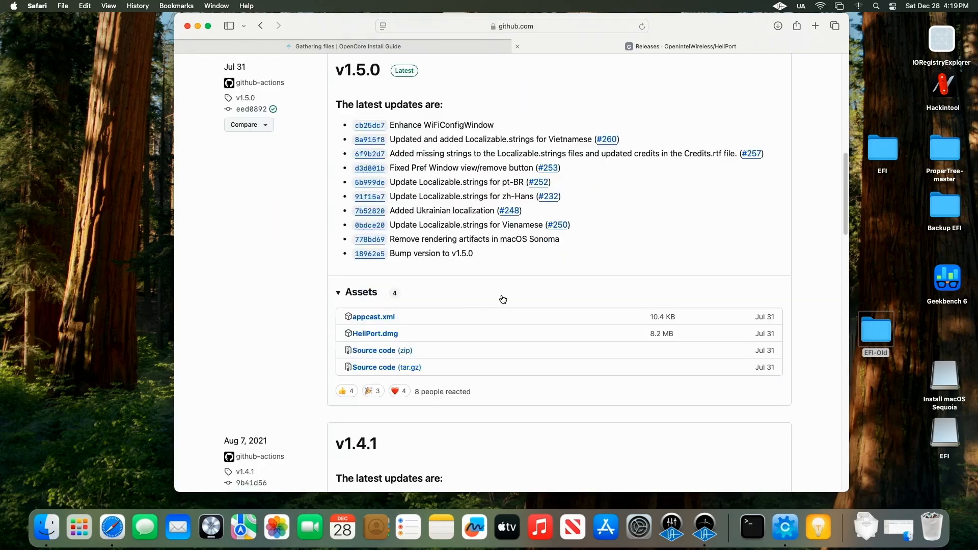
click(383, 335)
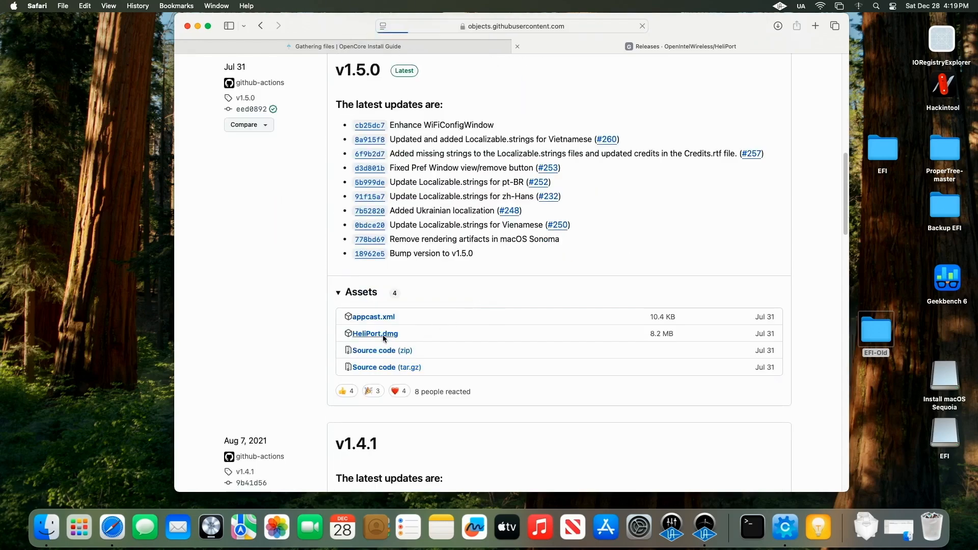
Step: Return to the guide and open the IntelBluetoothFirmware releases page to view the v2.4.0 assets
click(259, 28)
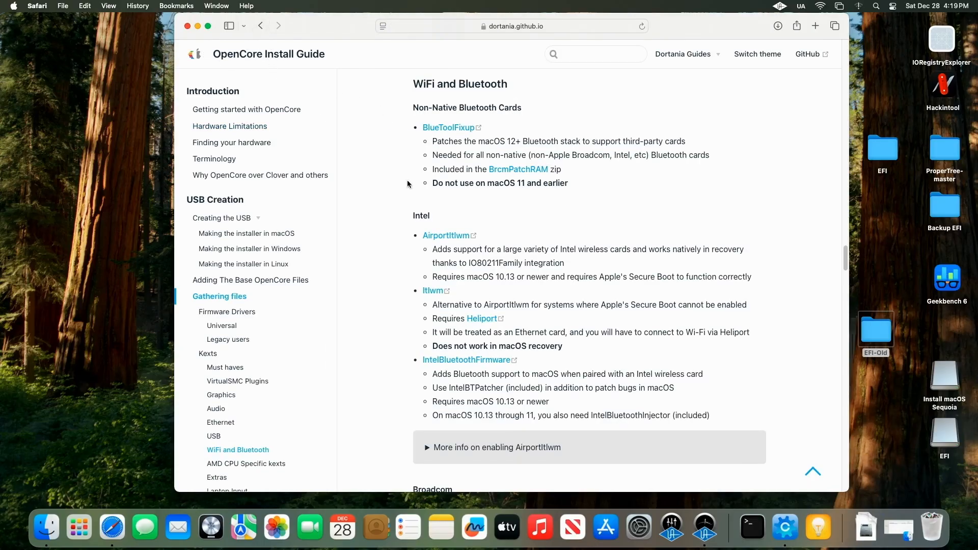
scroll(423, 193, down, 7)
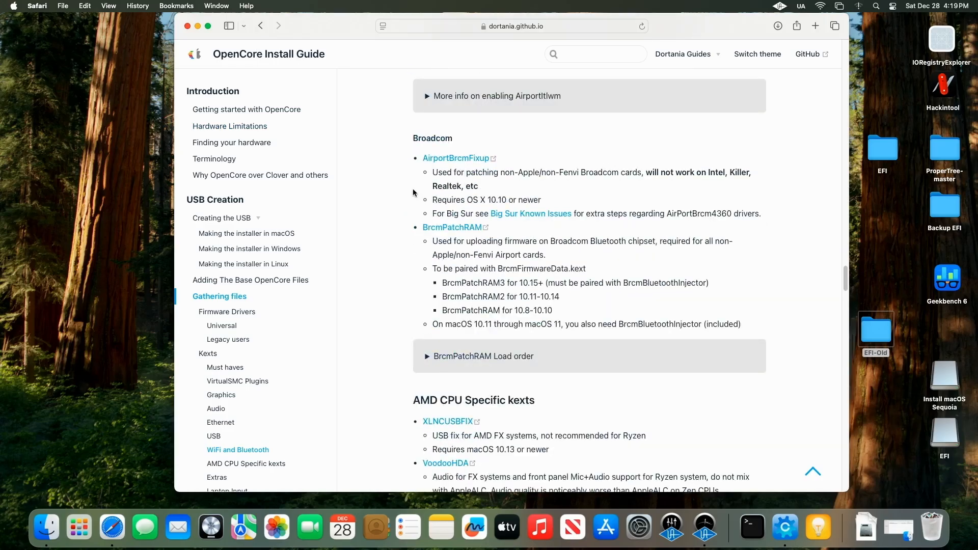
right_click(413, 192)
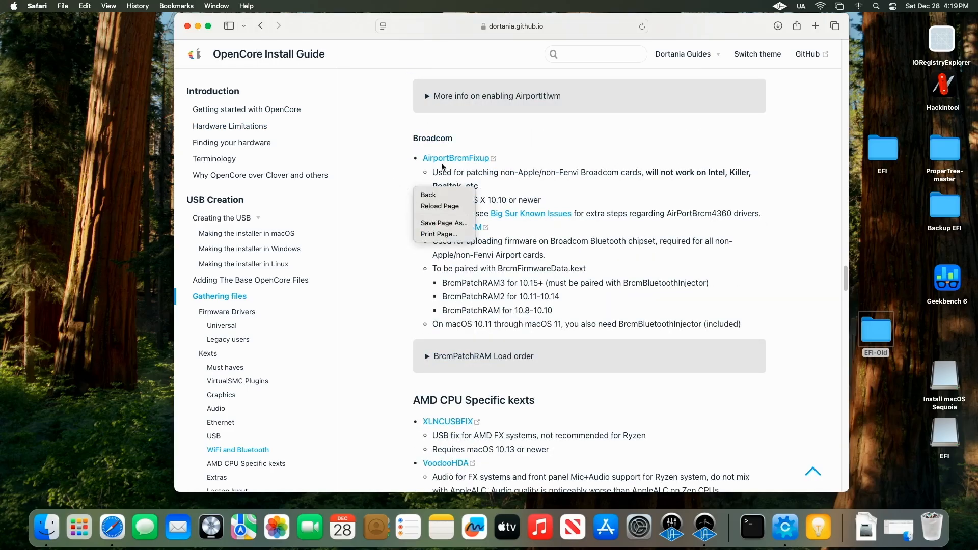
click(796, 173)
scroll(796, 172, up, 7)
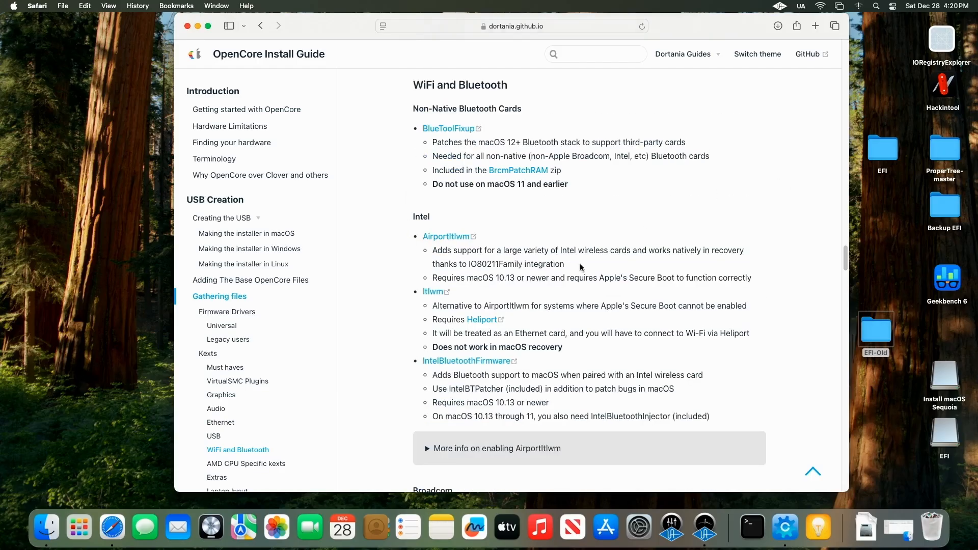
click(469, 360)
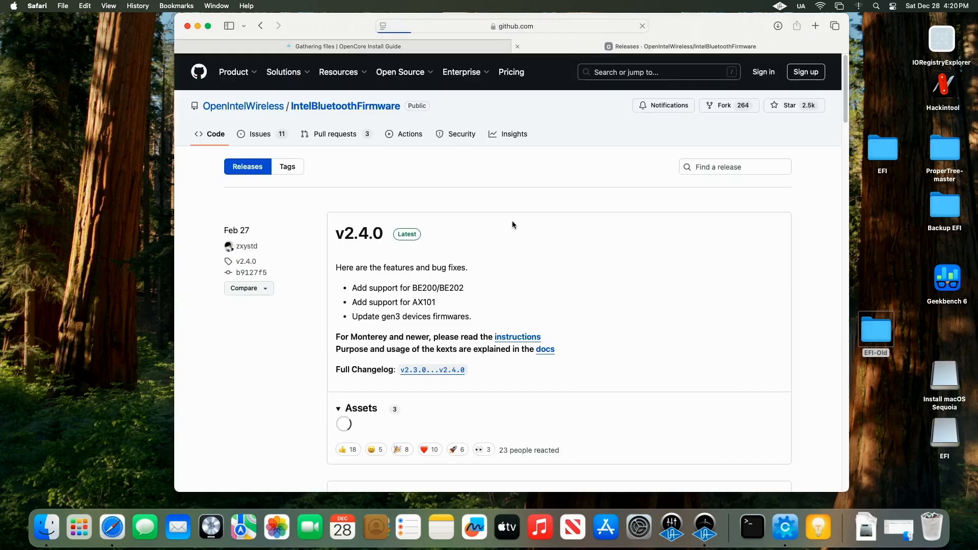
scroll(543, 219, down, 5)
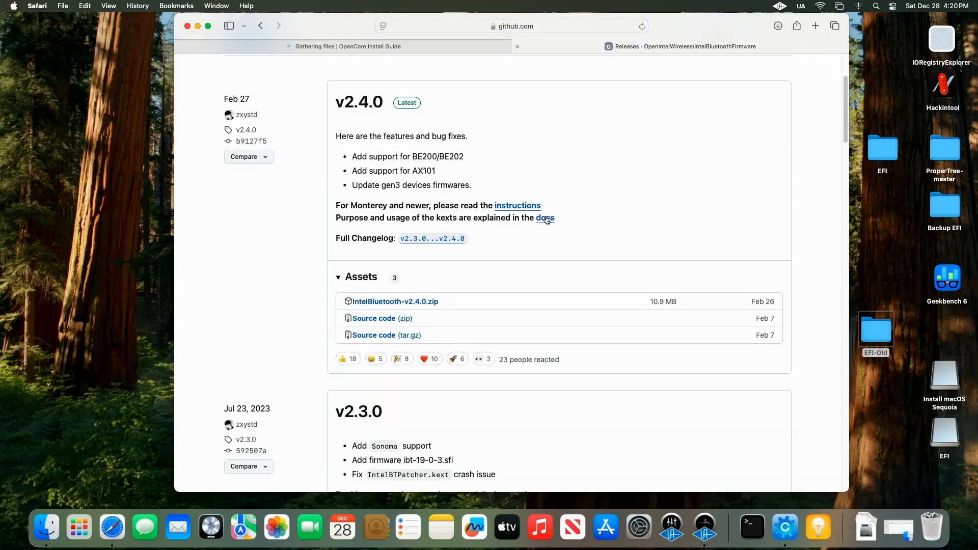
scroll(548, 213, up, 4)
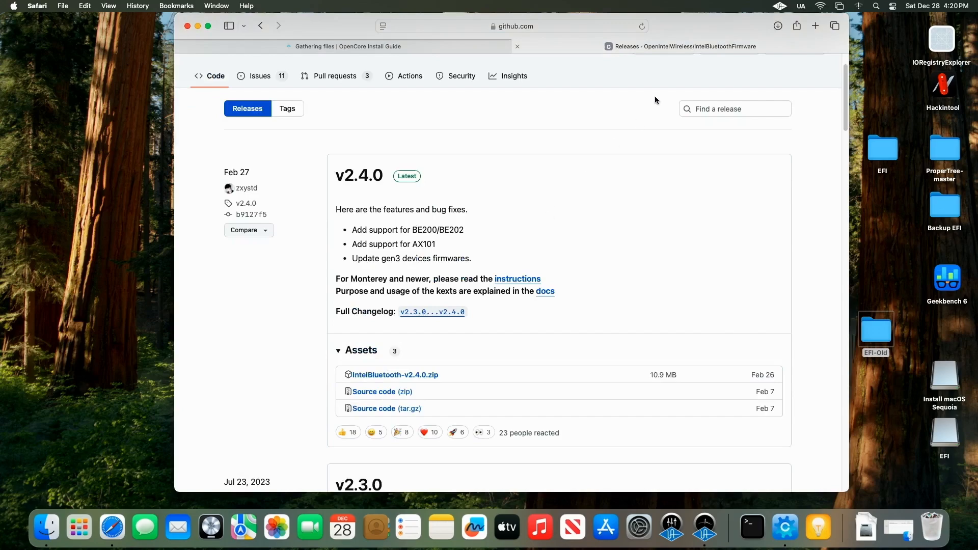
Step: Open technolli.com in a new tab, go to its Downloads page, and download the Sequoia Bluetooth Fix, allowing downloads from the site
click(816, 27)
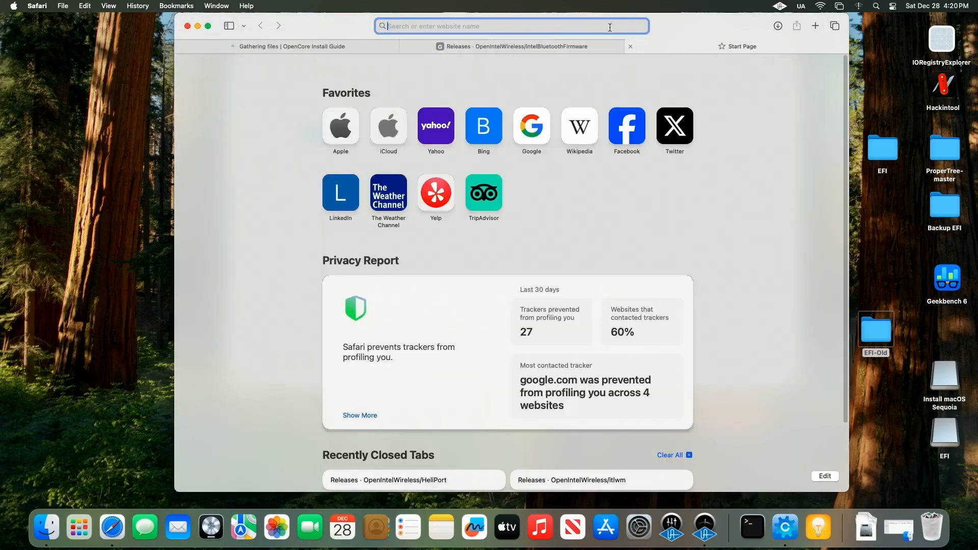
text(techn)
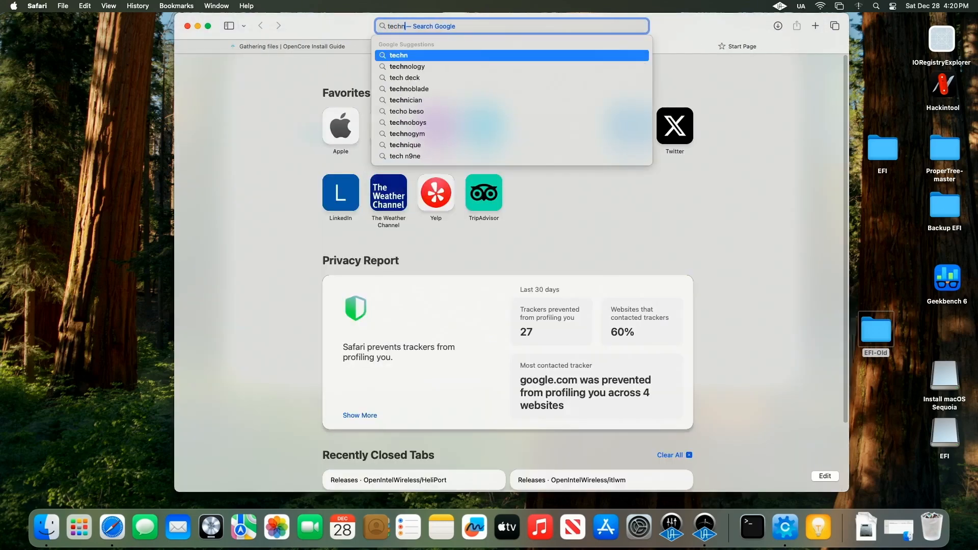
text(olli.com)
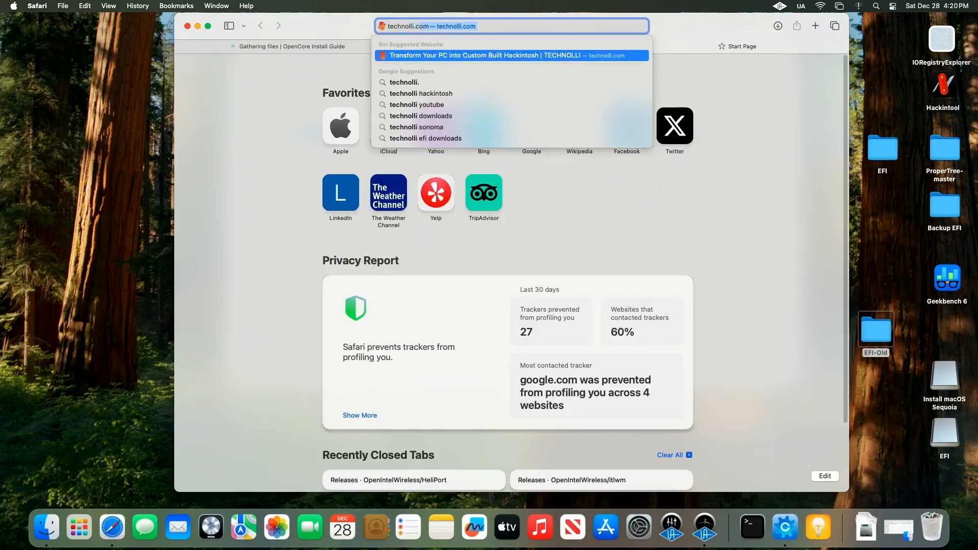
key(Return)
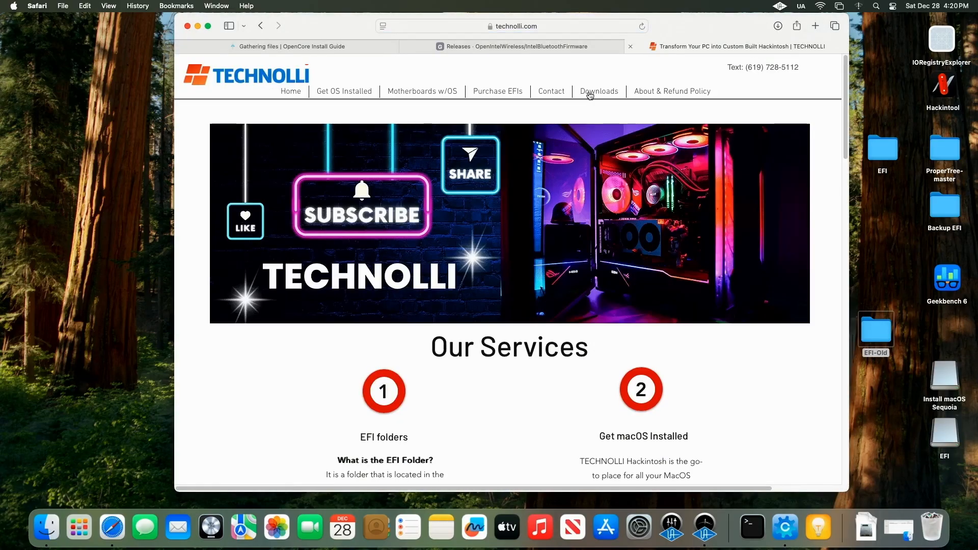
click(590, 92)
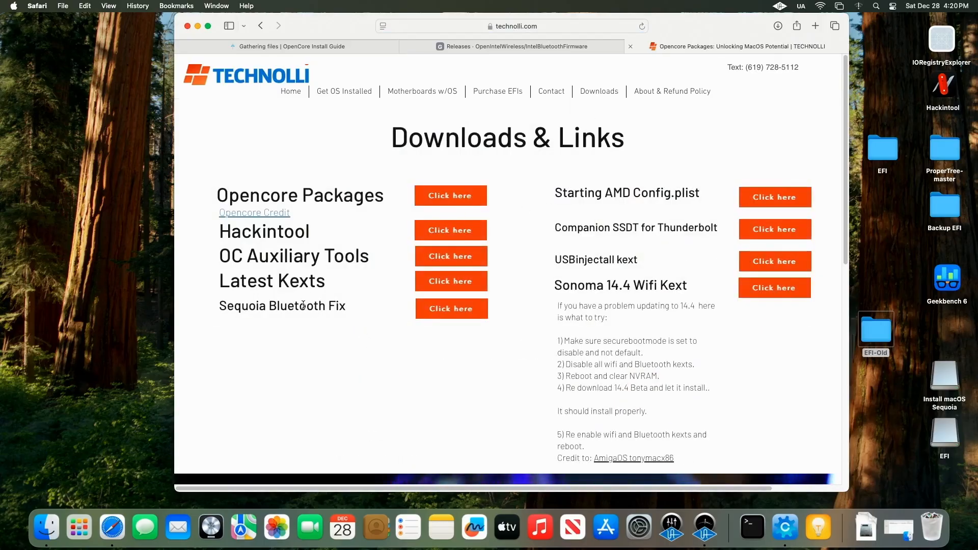
click(462, 312)
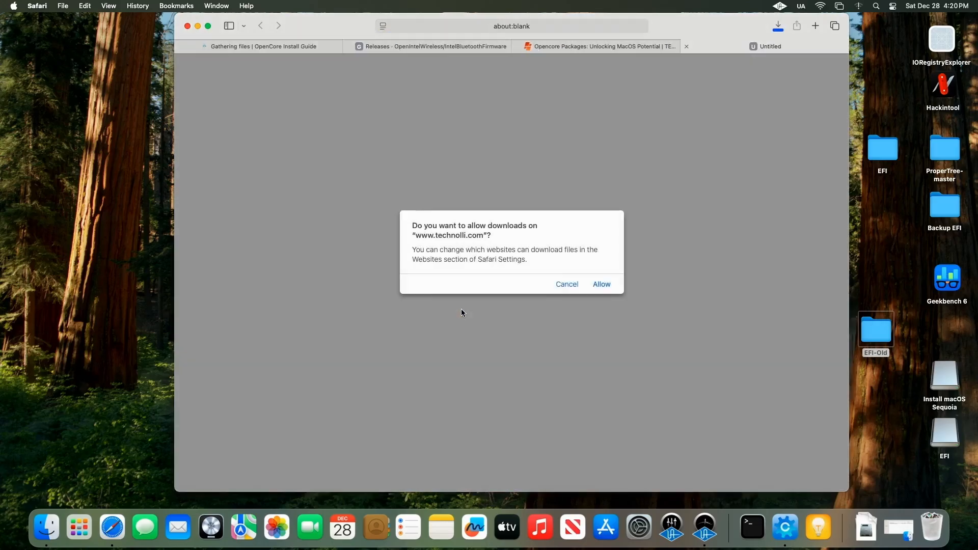
click(602, 284)
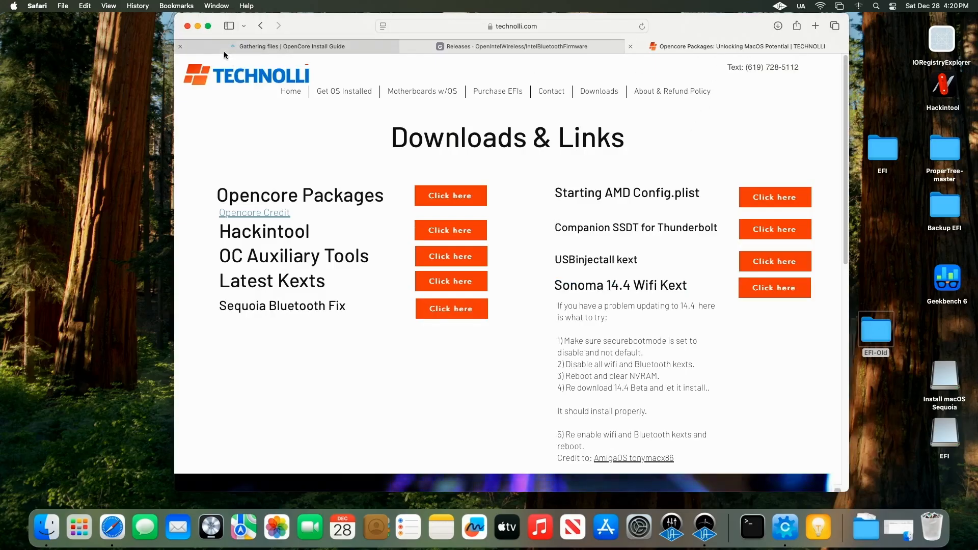
Step: Minimize the browser and review the SMCProcessor and SMCSuperIO kext entries in the config.plist's Kernel list, then return to the browser
click(197, 26)
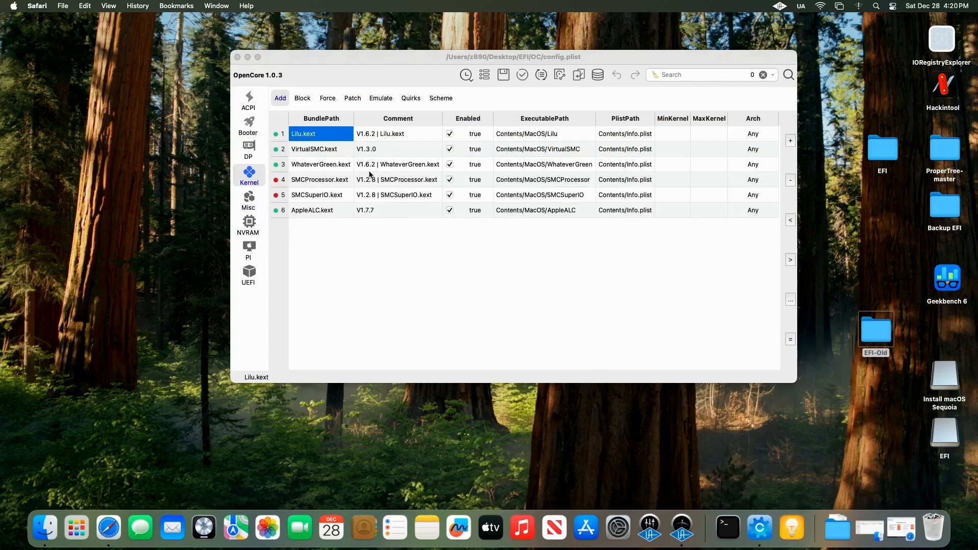
click(340, 197)
click(334, 180)
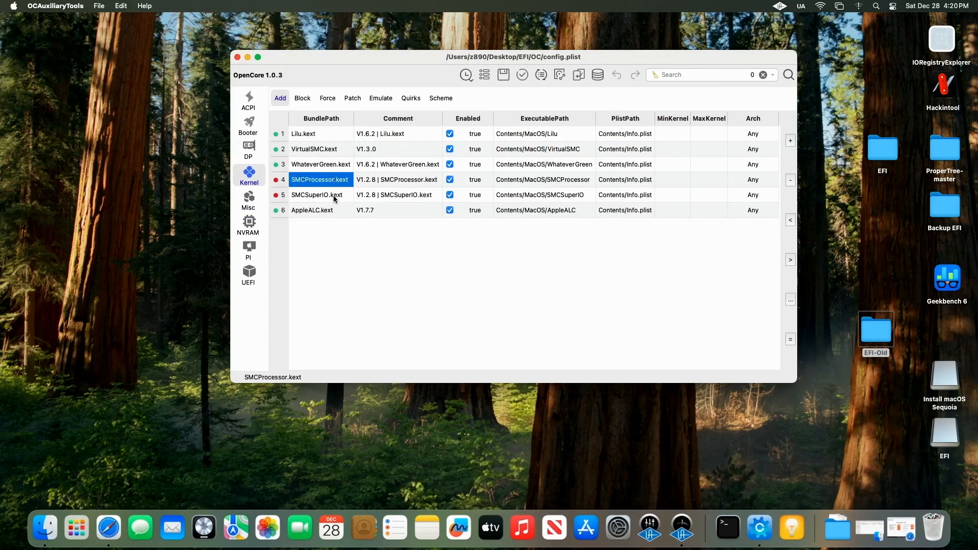
click(334, 197)
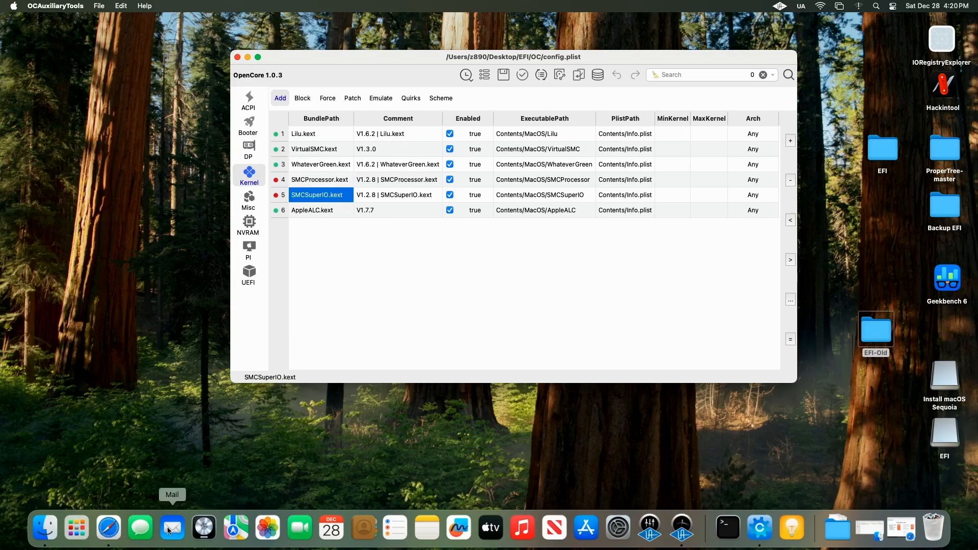
click(109, 527)
Step: Return to the OpenCore guide's Gathering files page and open the Ethernet kexts section to read the options
right_click(475, 164)
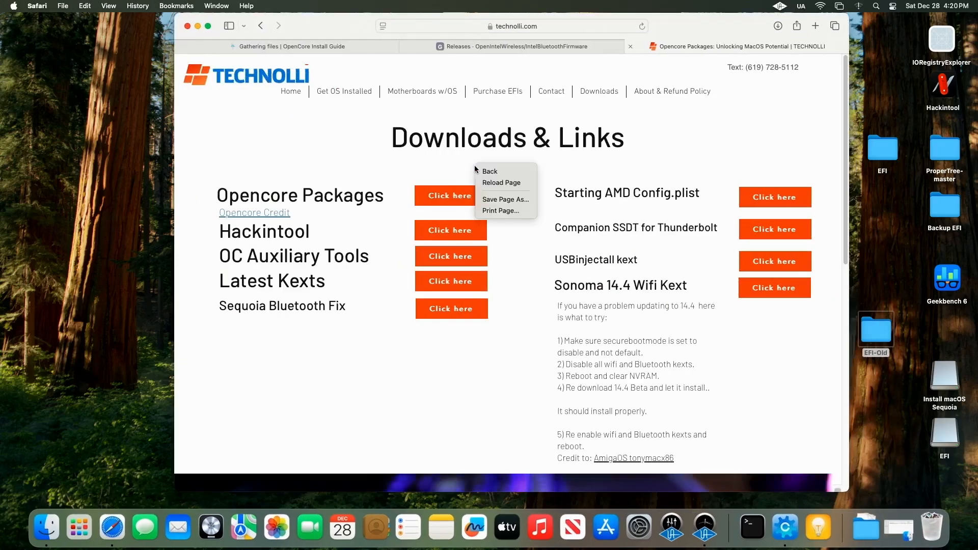
click(506, 46)
click(356, 47)
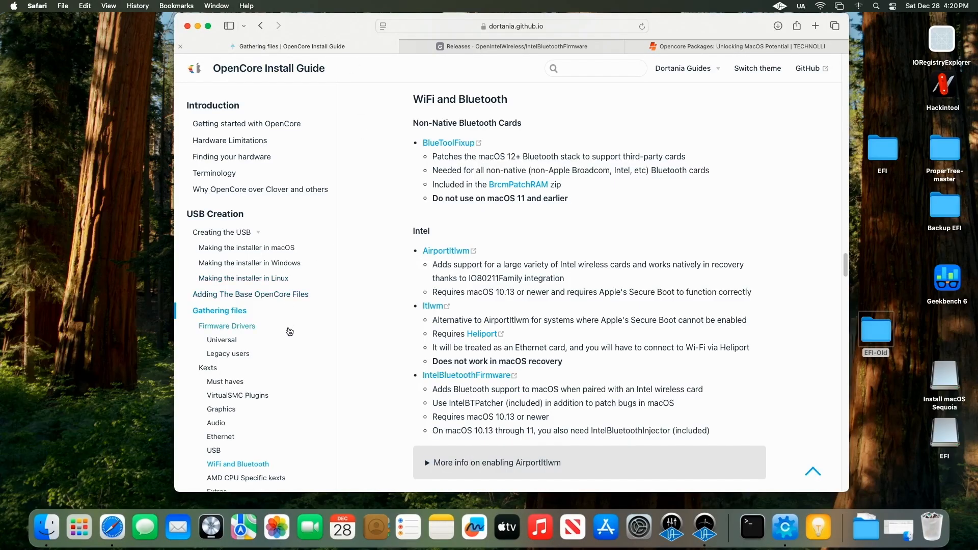
click(252, 311)
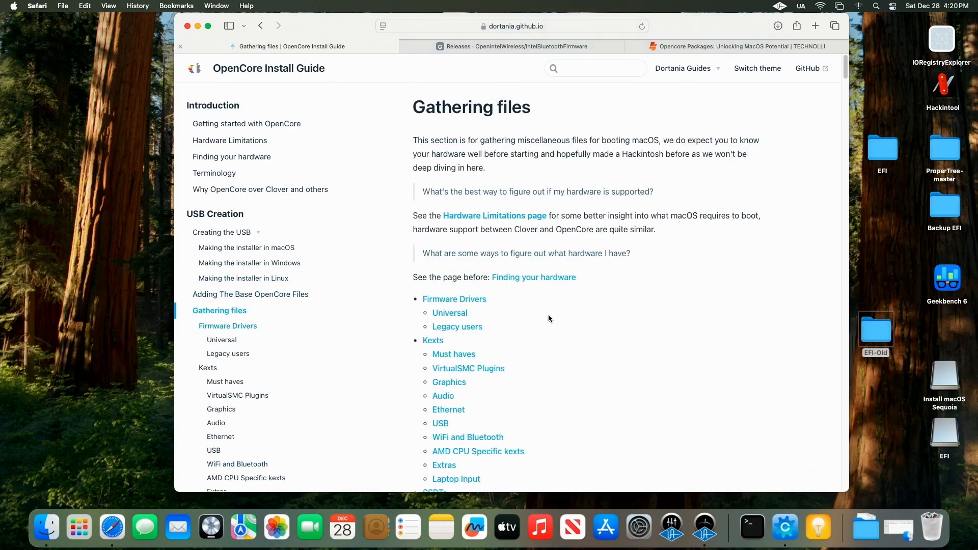
scroll(548, 314, down, 5)
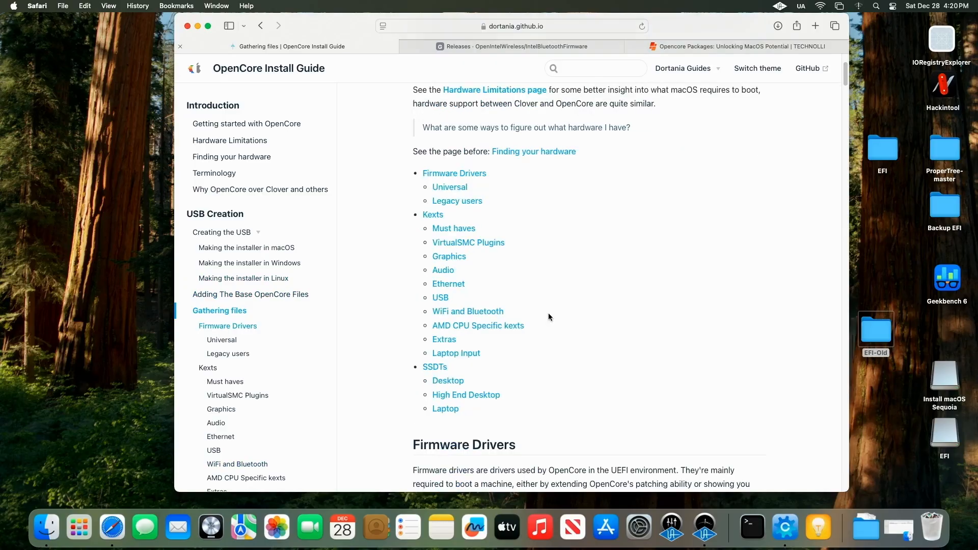
click(453, 284)
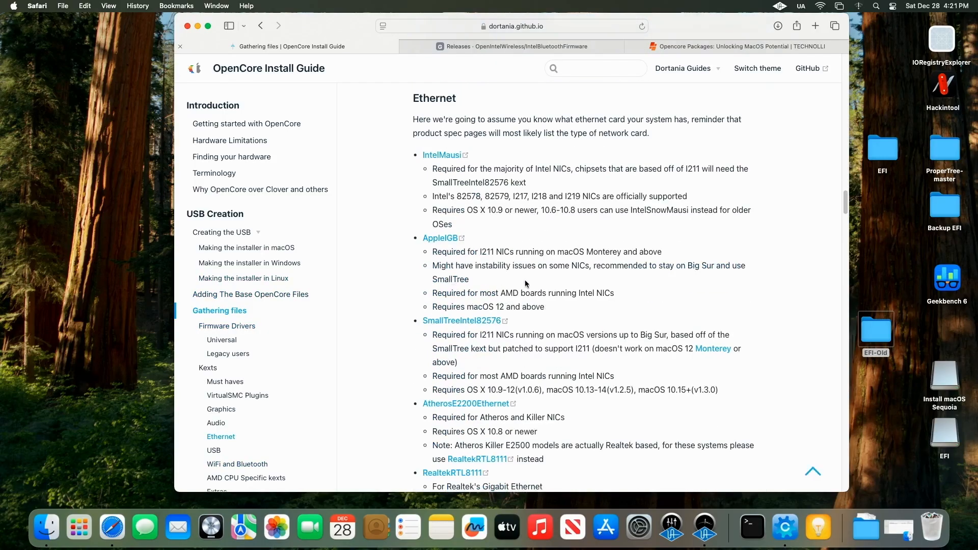
scroll(526, 283, down, 10)
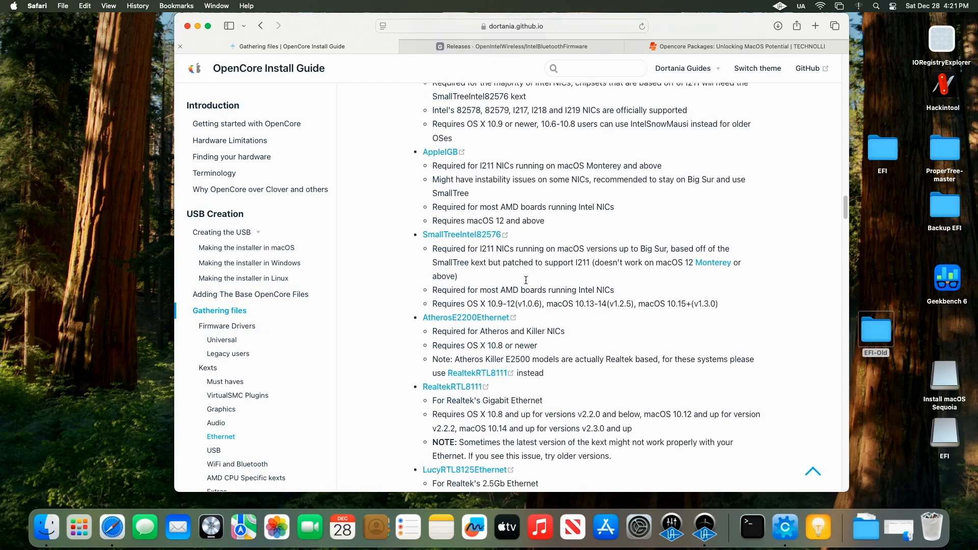
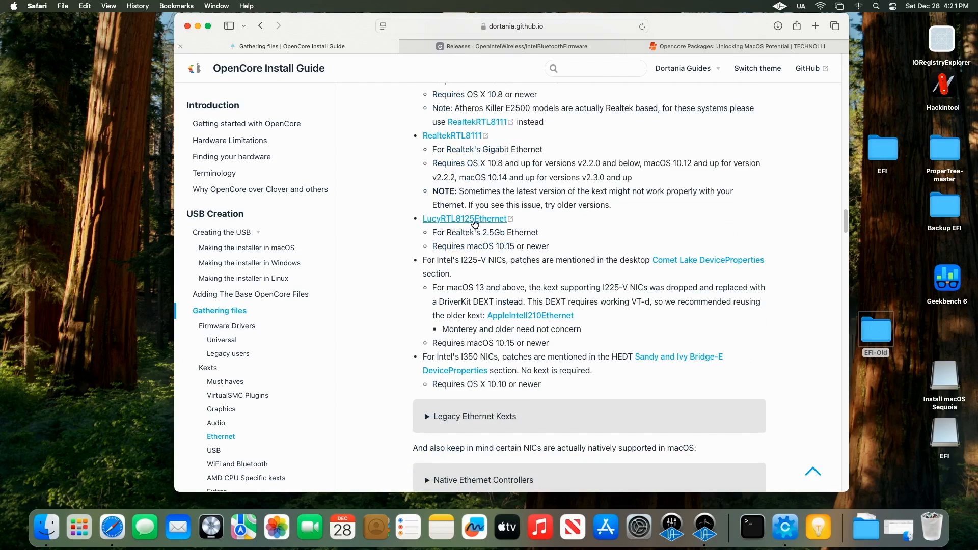
Step: Open the LucyRTL8125Ethernet download page on InsanelyMac, read through its details, and return to the guide
click(474, 224)
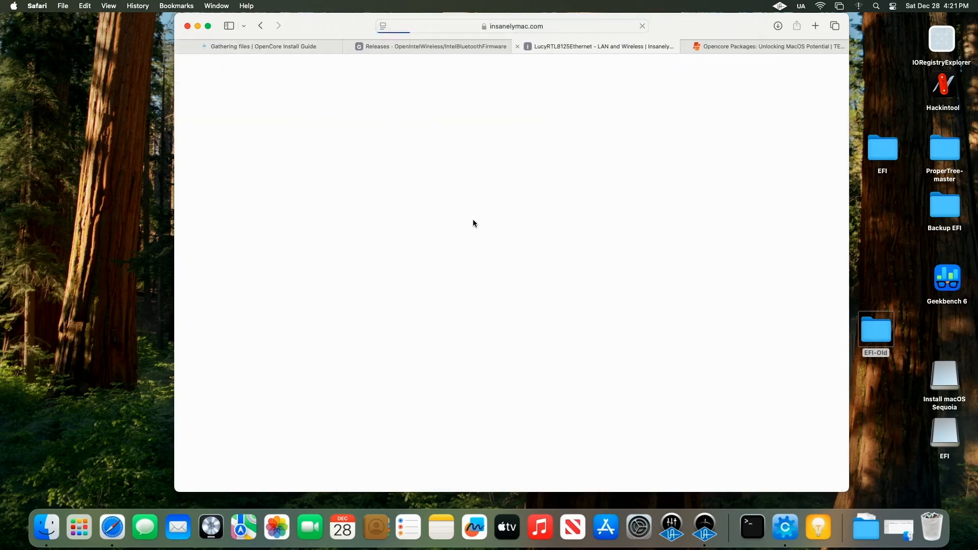
scroll(484, 225, down, 4)
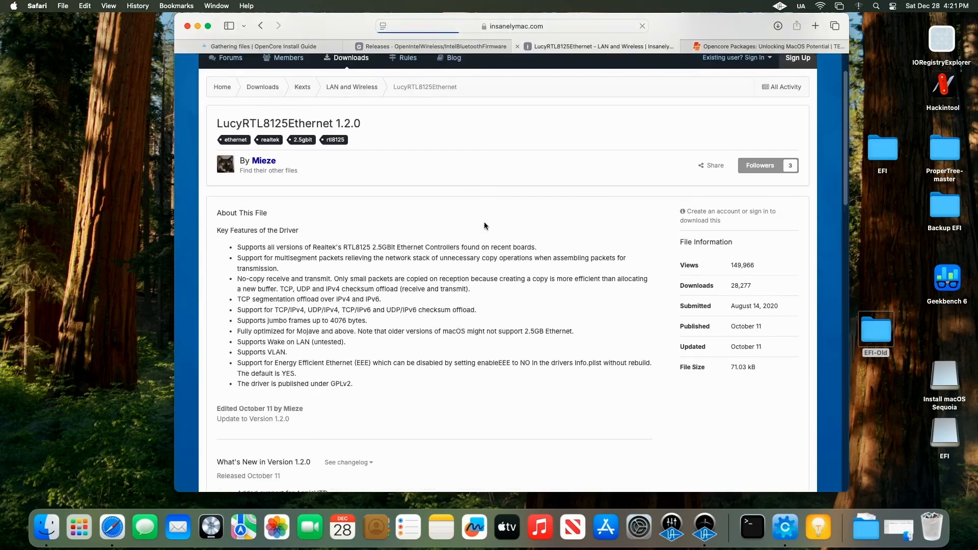
scroll(484, 226, down, 6)
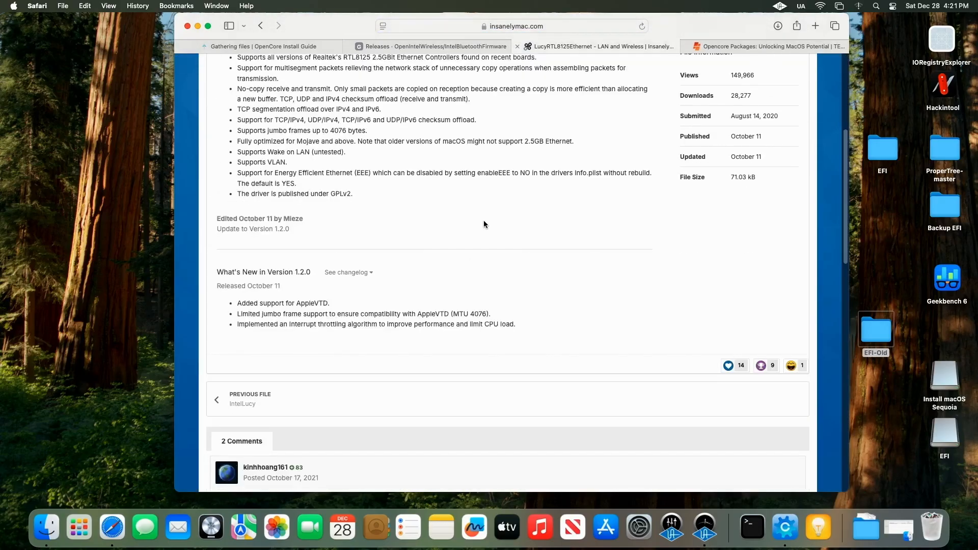
scroll(484, 220, down, 1)
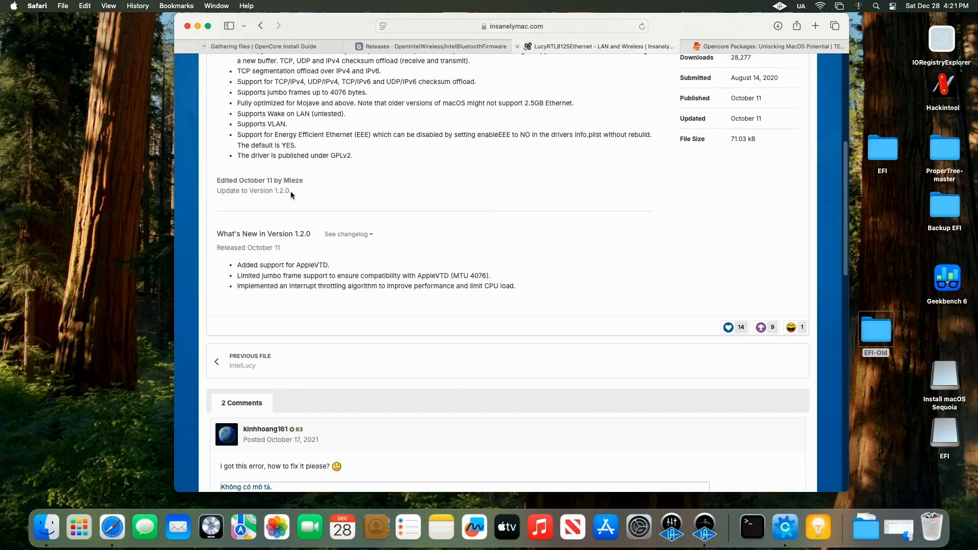
scroll(404, 195, up, 10)
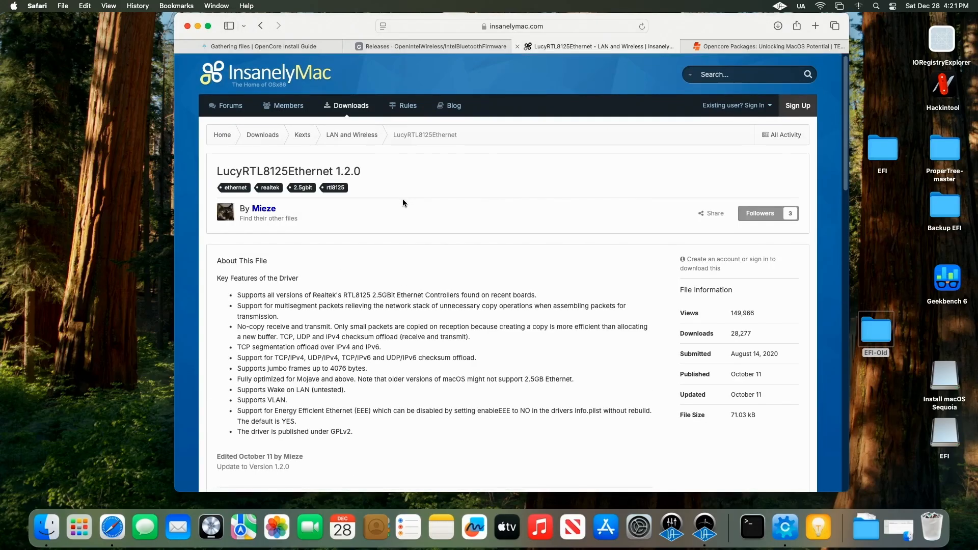
scroll(403, 203, down, 10)
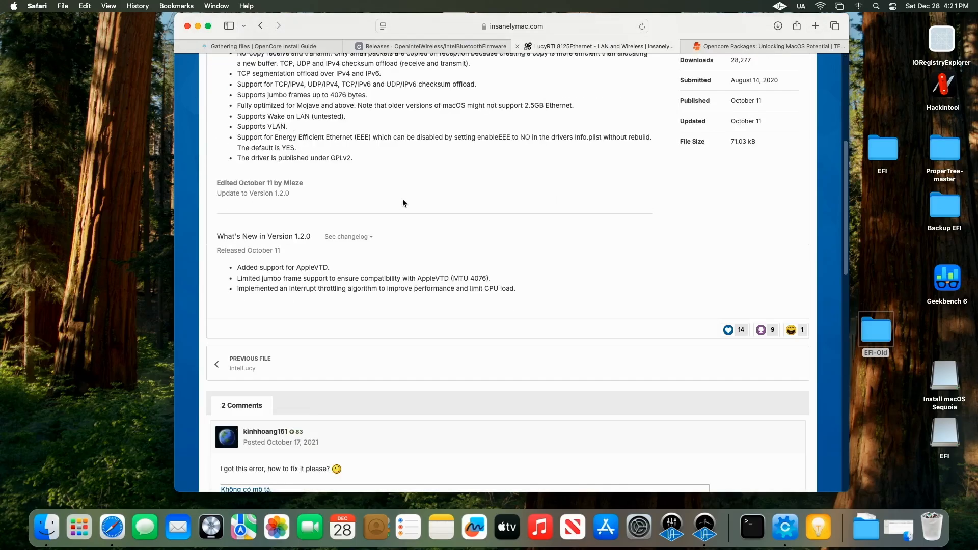
scroll(403, 203, down, 5)
scroll(403, 203, up, 10)
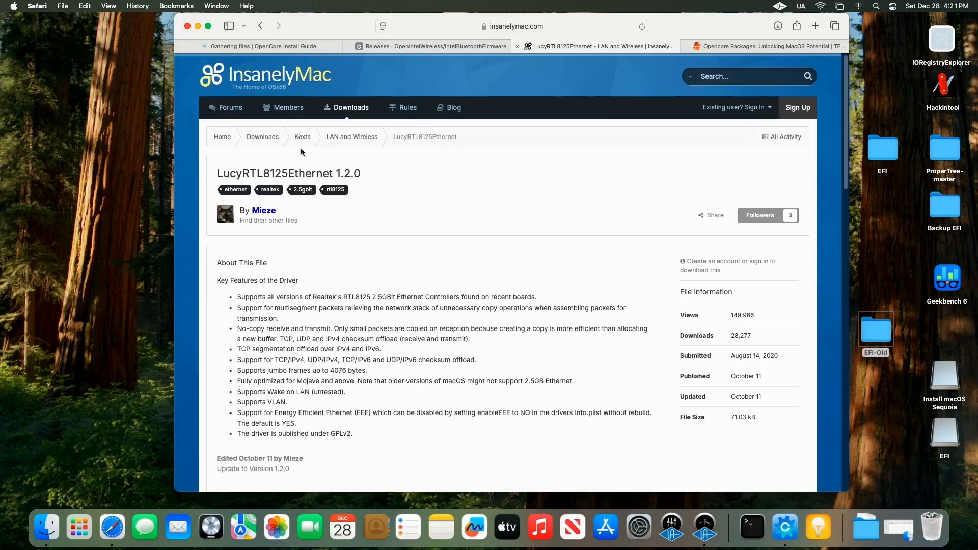
click(262, 26)
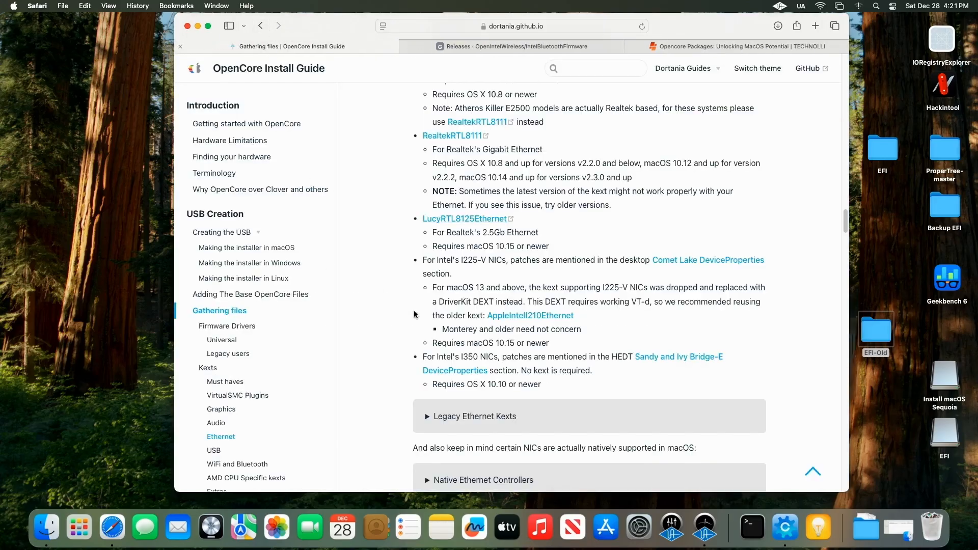
Step: Bring up the config.plist editor, minimize the browser, and open the Downloads folder beside the editor
click(773, 526)
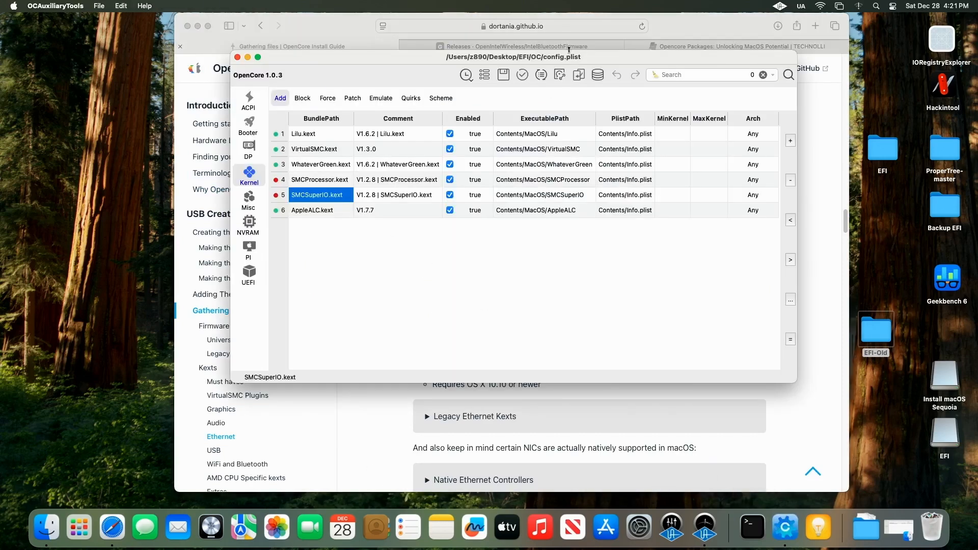
drag(585, 61, 510, 78)
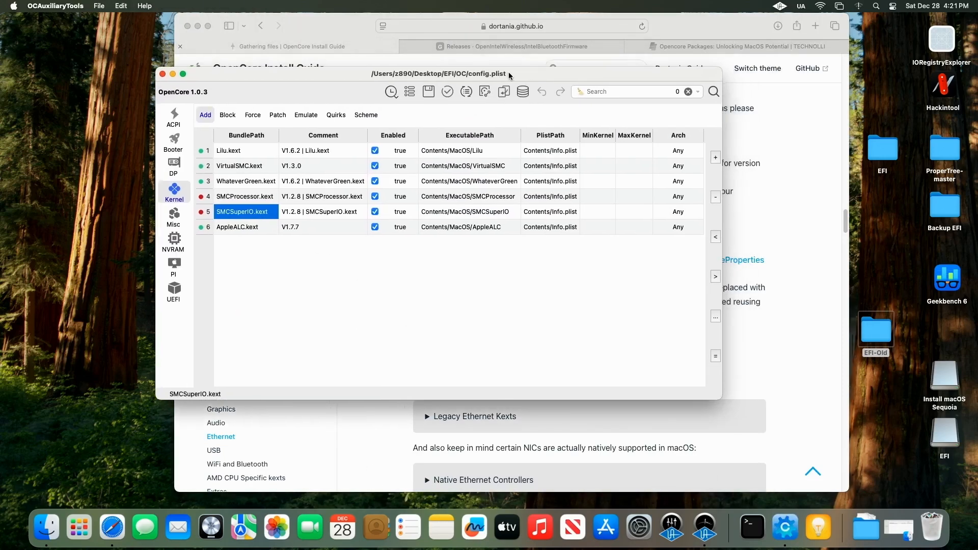
click(197, 28)
drag(311, 72, 230, 68)
click(110, 19)
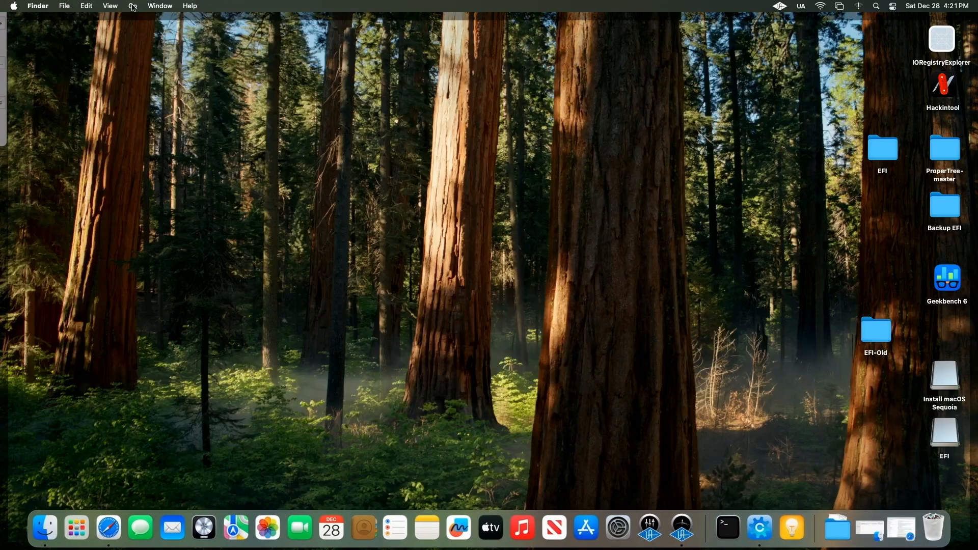
click(134, 7)
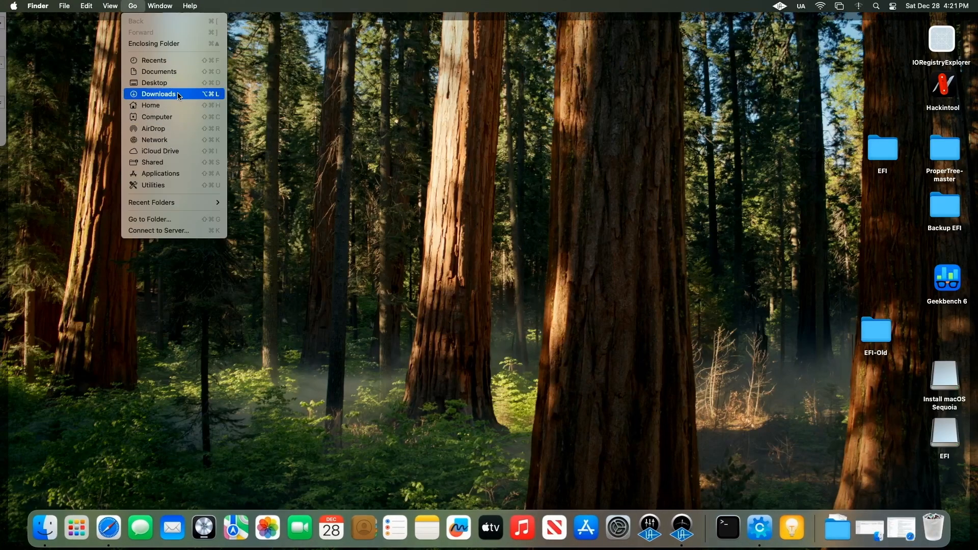
click(197, 97)
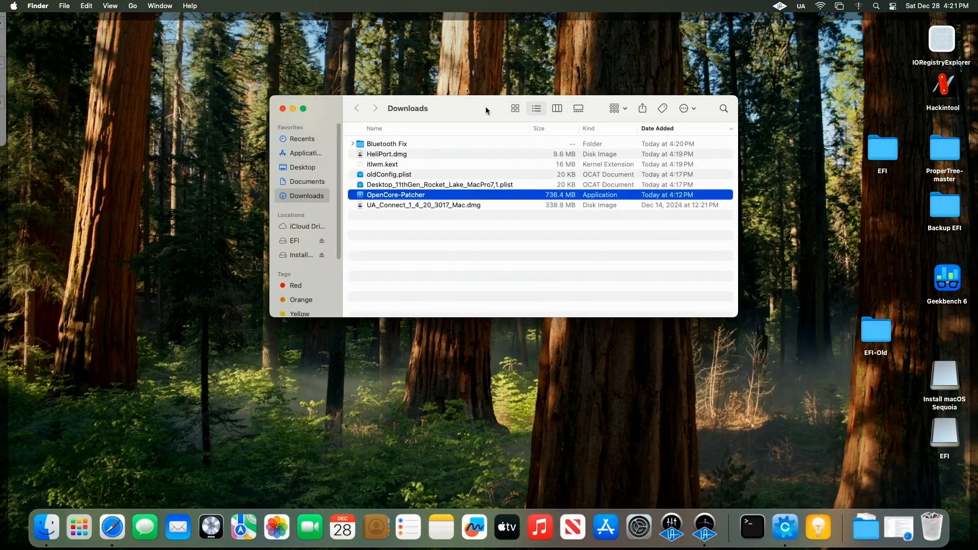
drag(485, 106, 732, 101)
click(10, 76)
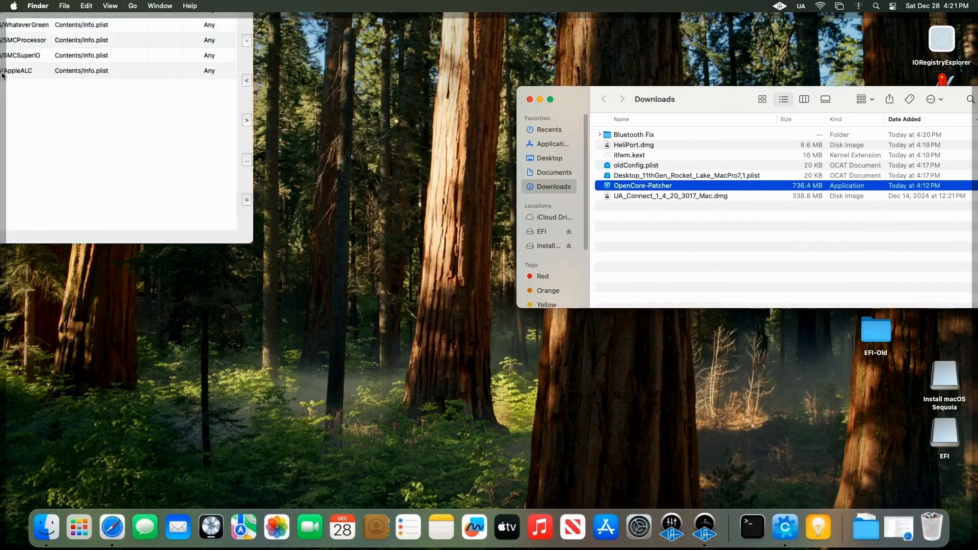
drag(220, 65, 224, 196)
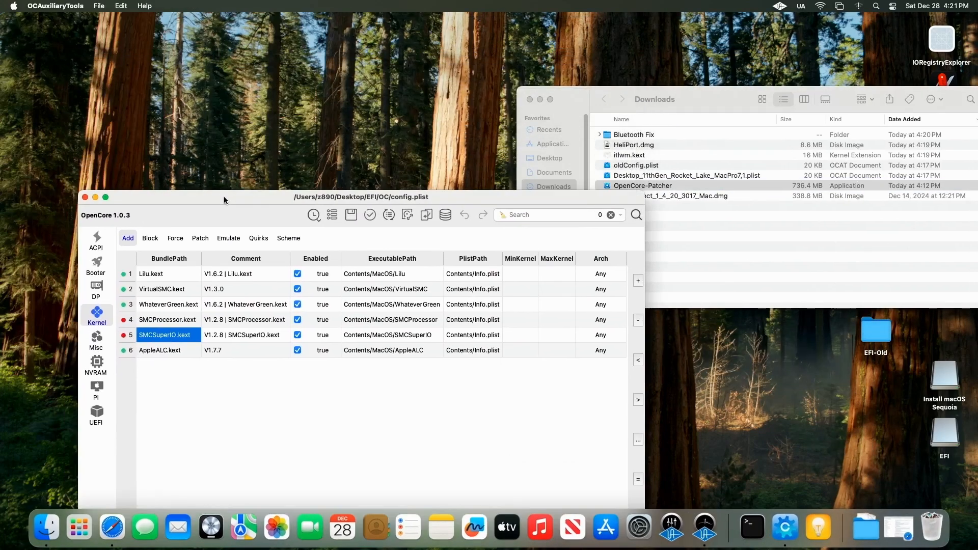
drag(693, 105, 671, 55)
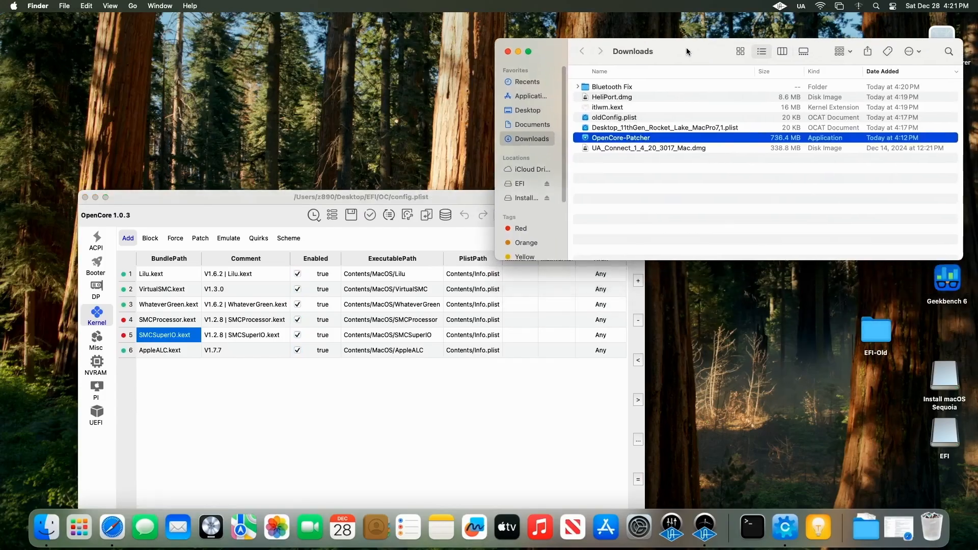
right_click(528, 185)
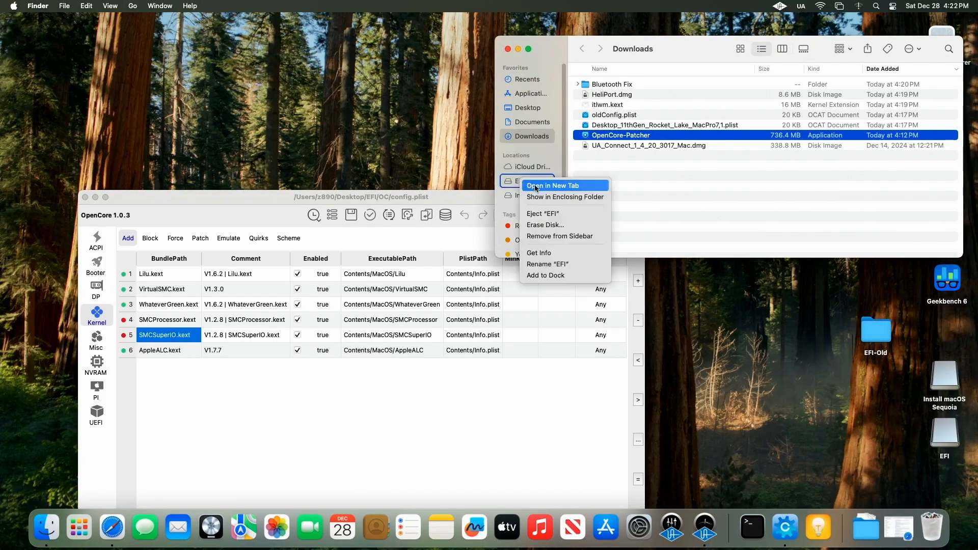
click(537, 190)
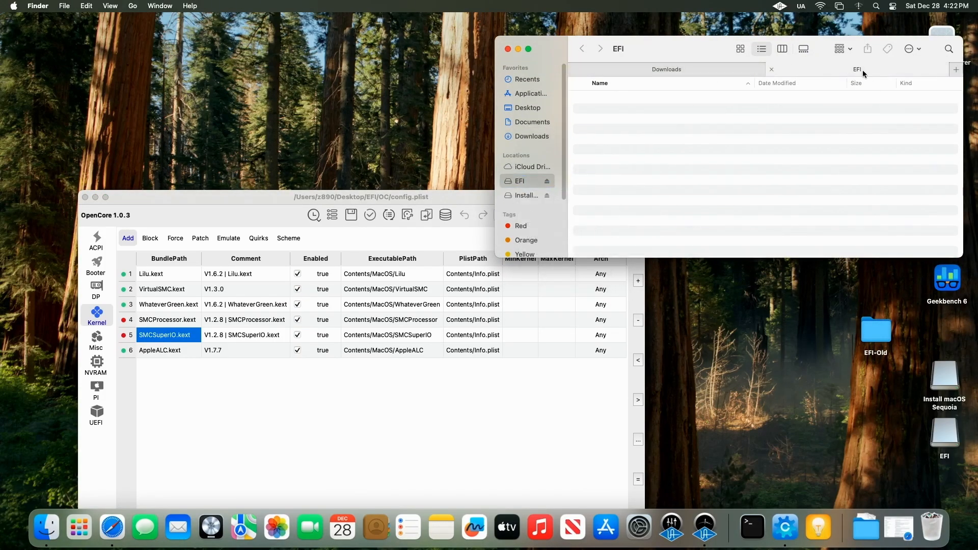
drag(857, 70, 270, 51)
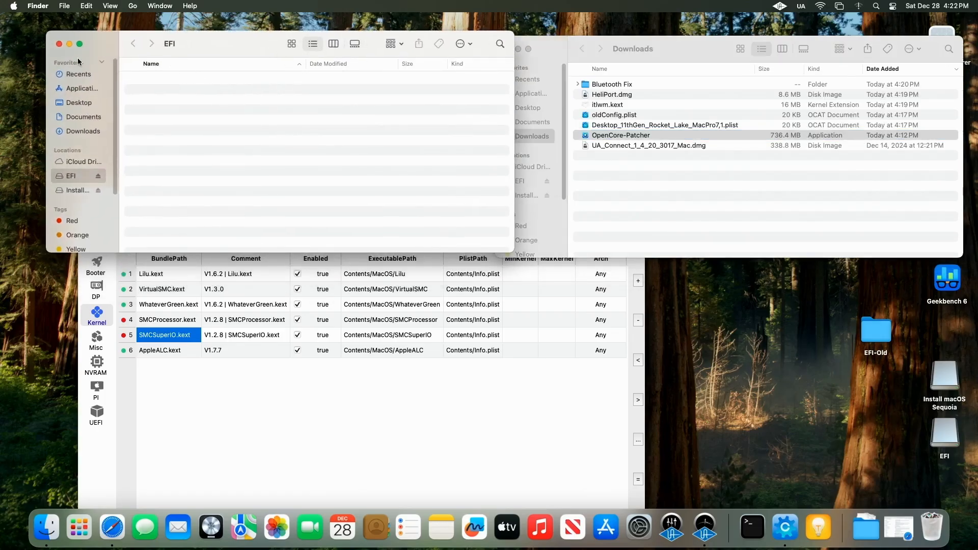
click(59, 43)
Step: Open the desktop EFI folder's OC > Kexts folder and copy itlwm.kext from Downloads into it
drag(708, 47, 777, 317)
double_click(896, 155)
double_click(694, 362)
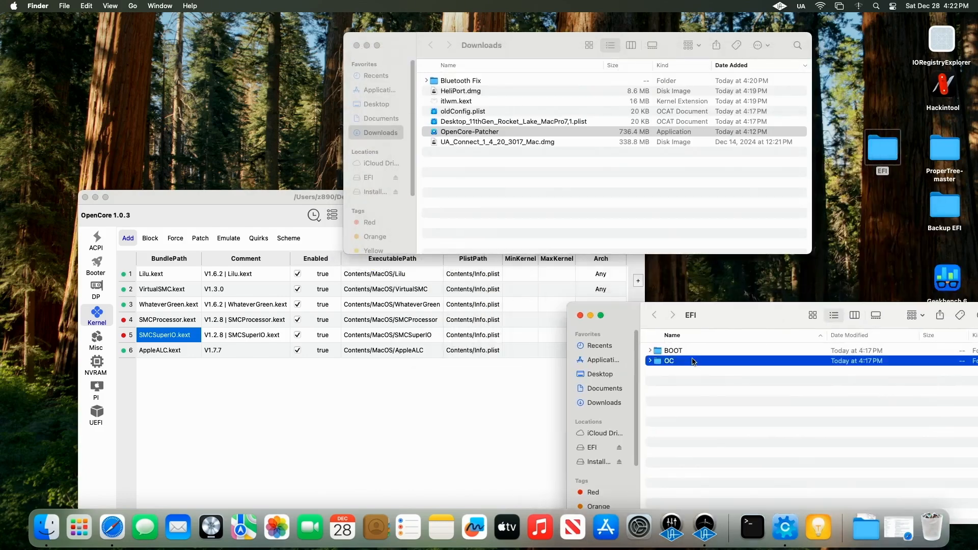
double_click(693, 381)
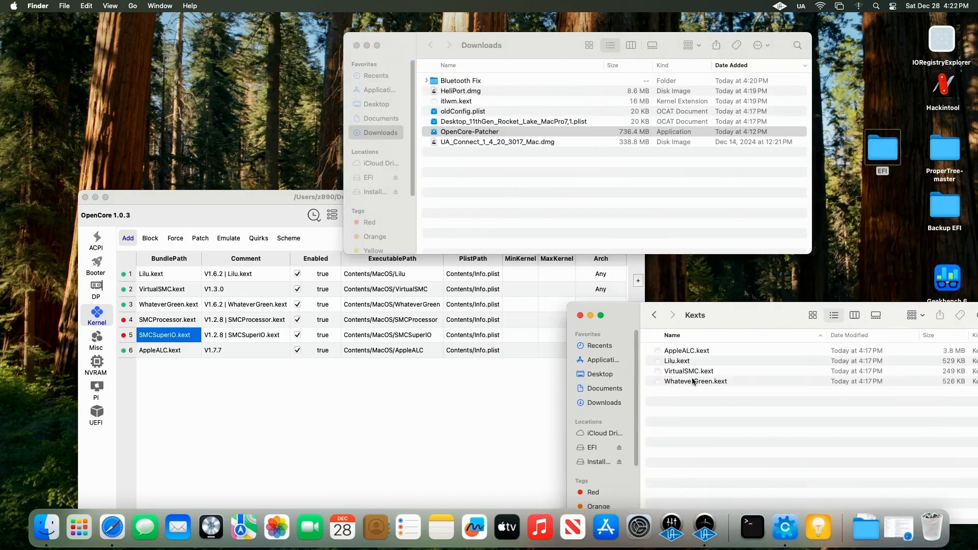
click(458, 103)
drag(437, 105, 705, 426)
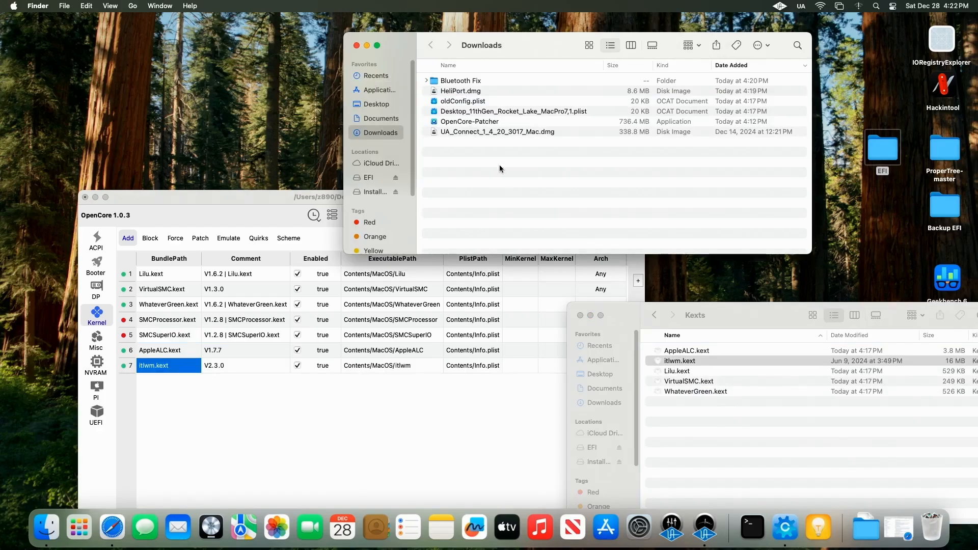
Step: Copy IntelBTPatcher, IntelBluetoothFirmware and BlueToolFixup kexts from Bluetooth Fix > Intel_BT_Sequoia into the EFI Kexts folder
click(426, 82)
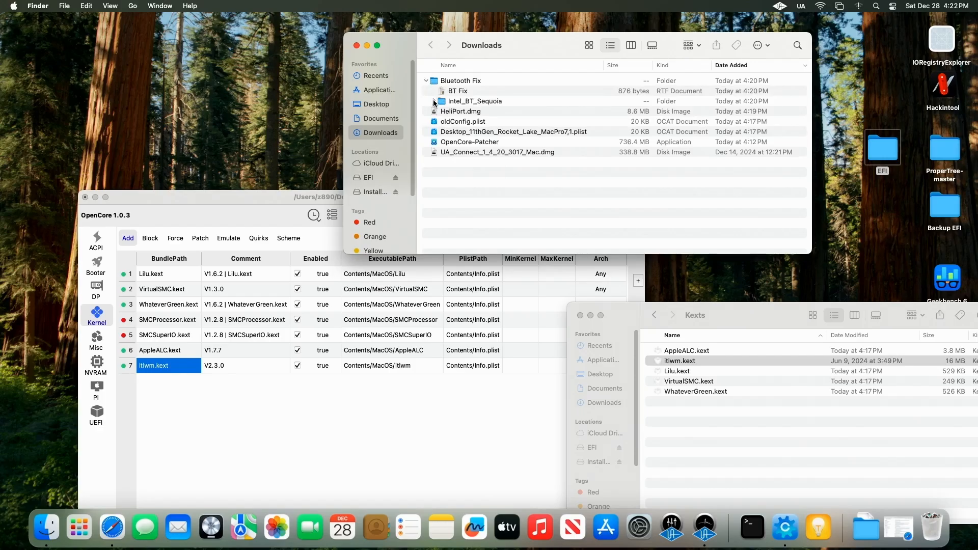
click(434, 101)
click(503, 113)
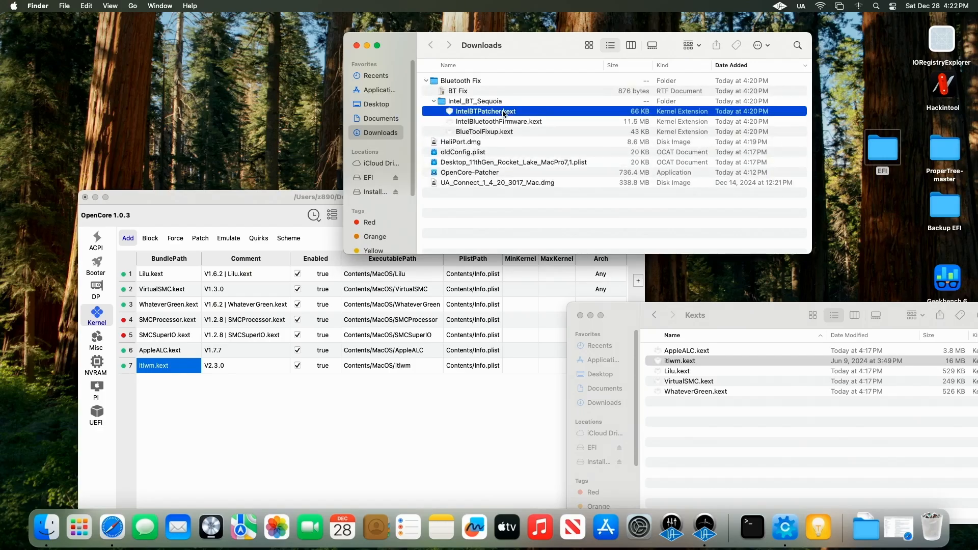
shift+click(508, 131)
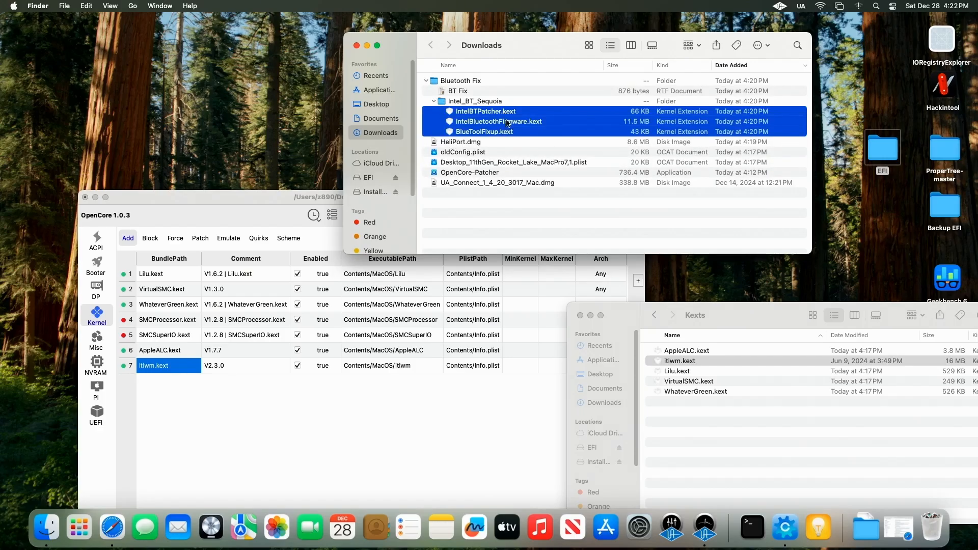
drag(509, 131, 709, 431)
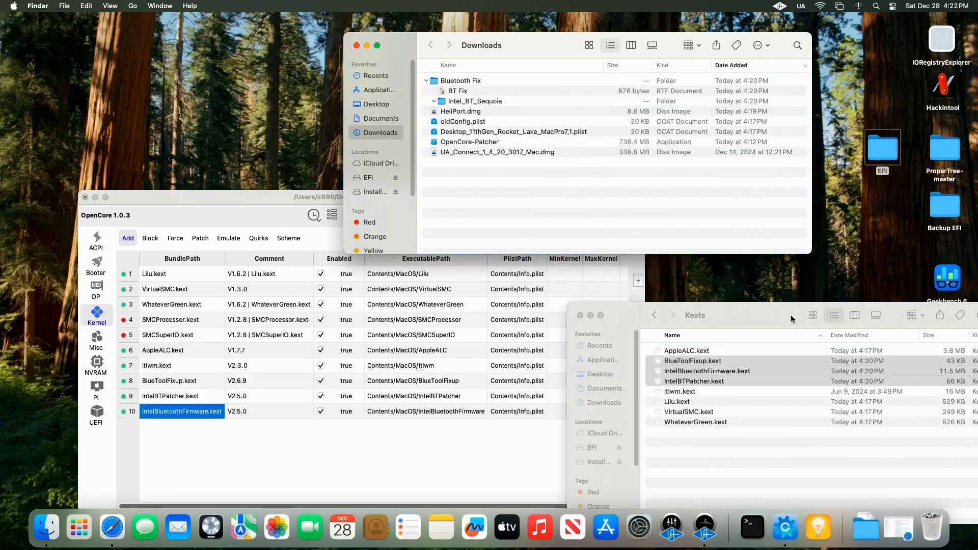
Step: Open the EFI-Old folder's OC > Kexts folder to compare its kexts
drag(791, 314, 546, 286)
double_click(876, 331)
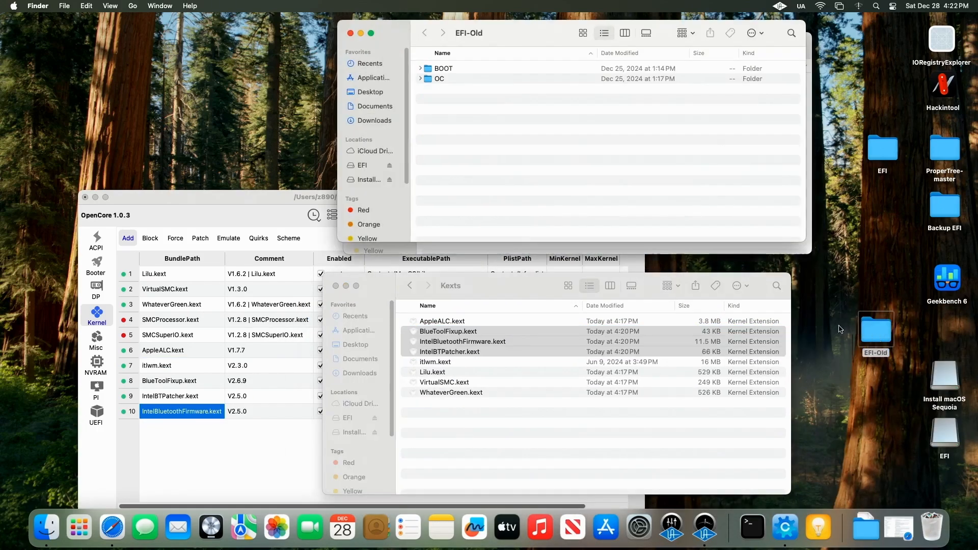
double_click(461, 81)
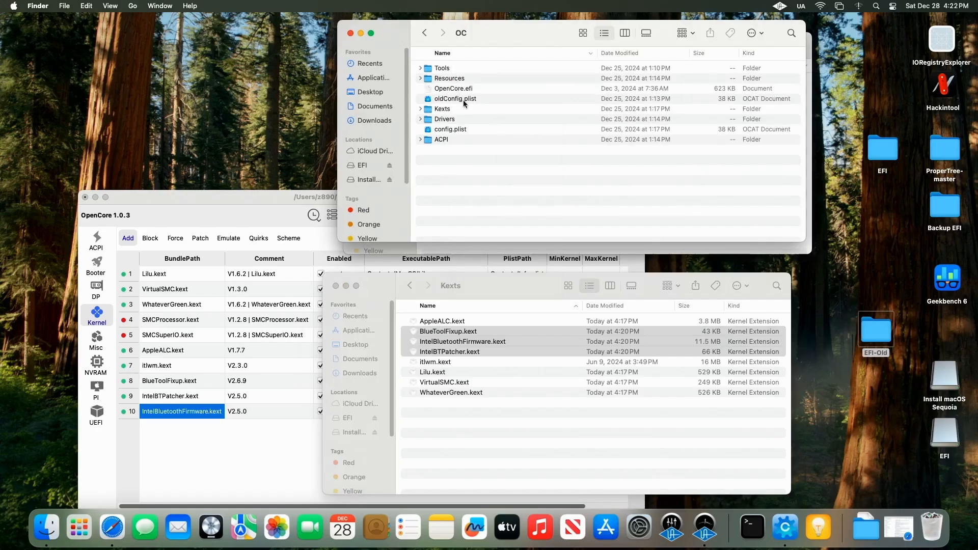
double_click(463, 110)
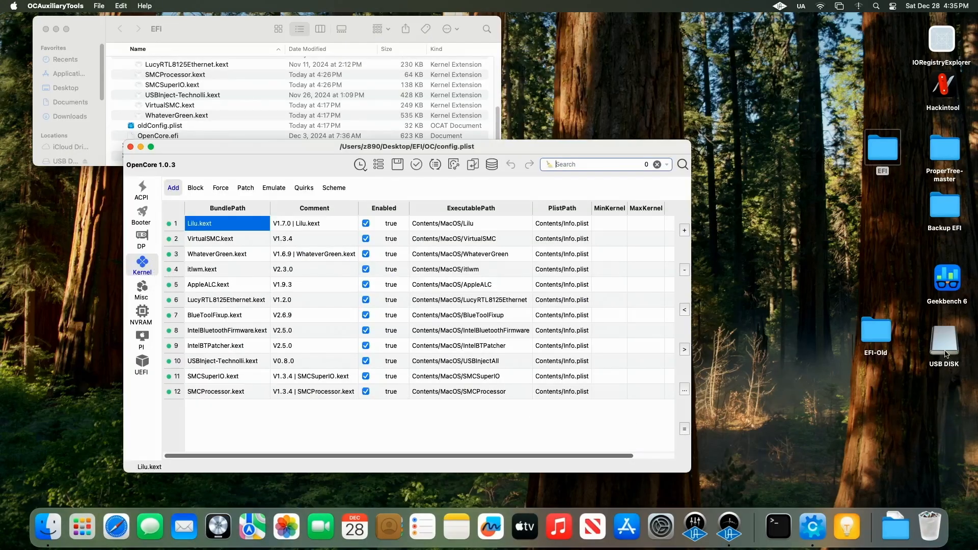
Step: Open the USB DISK's New folder and compare its SSDT files with the config's ACPI Add and Patch entries
double_click(945, 351)
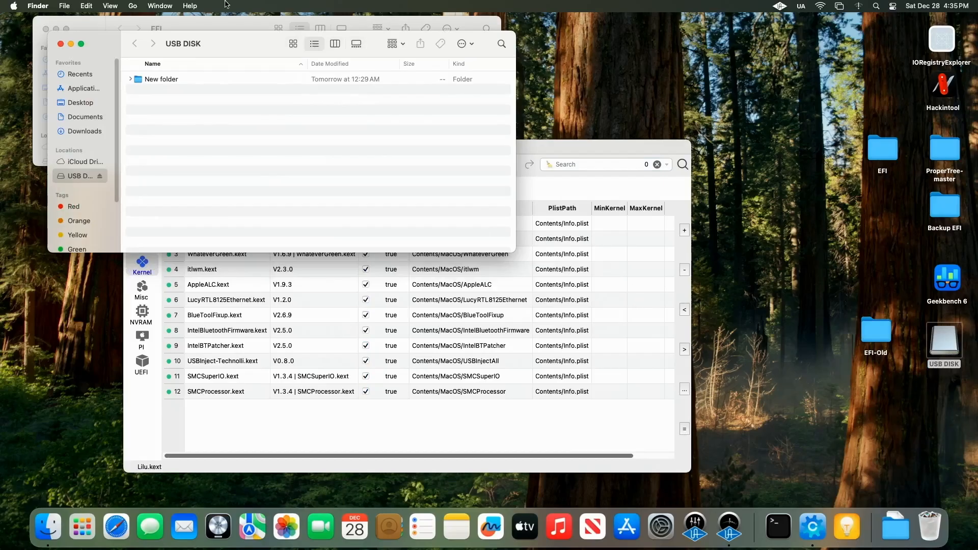
drag(249, 43, 727, 67)
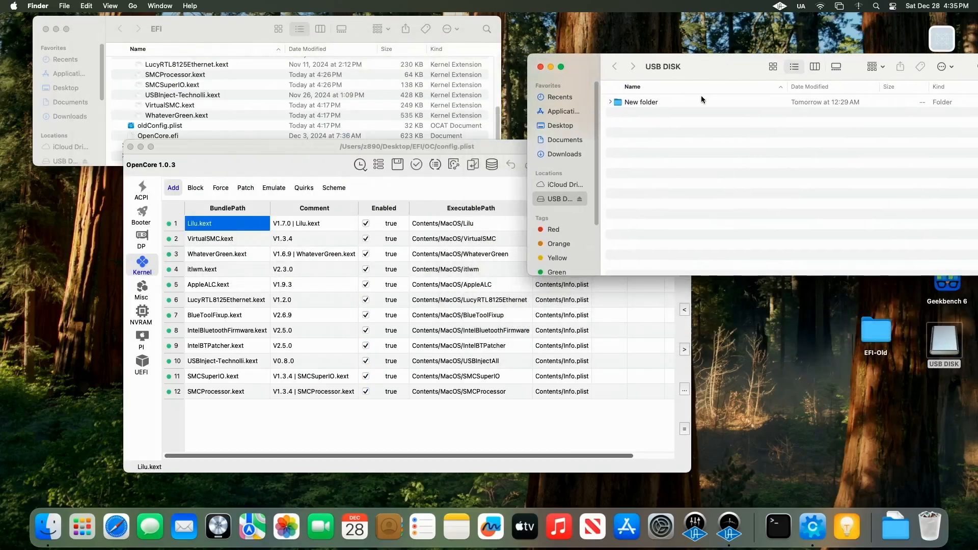
double_click(650, 100)
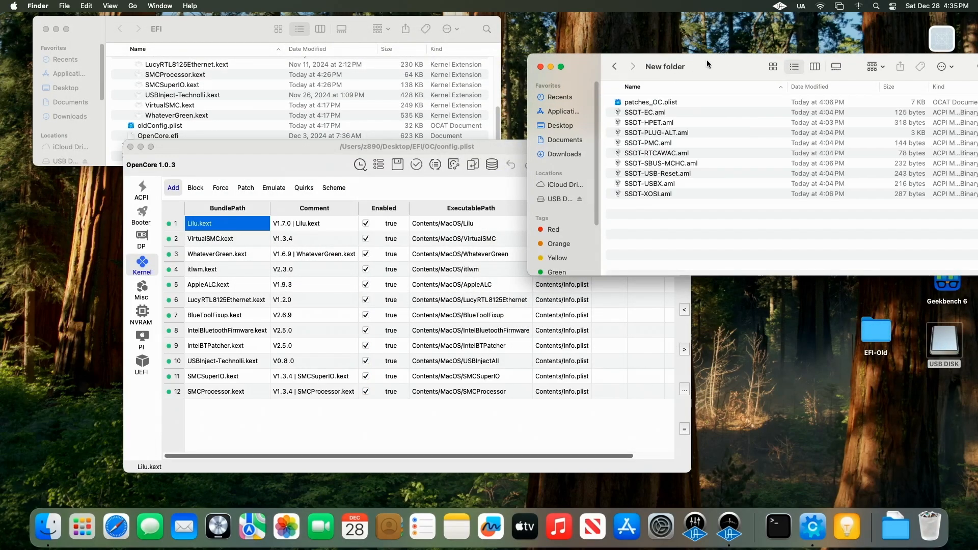
drag(707, 59, 660, 212)
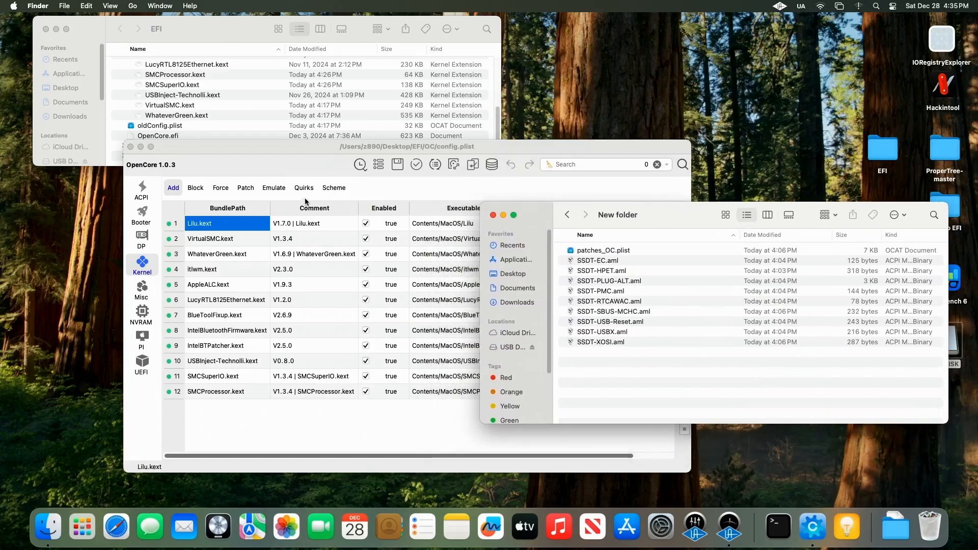
click(147, 196)
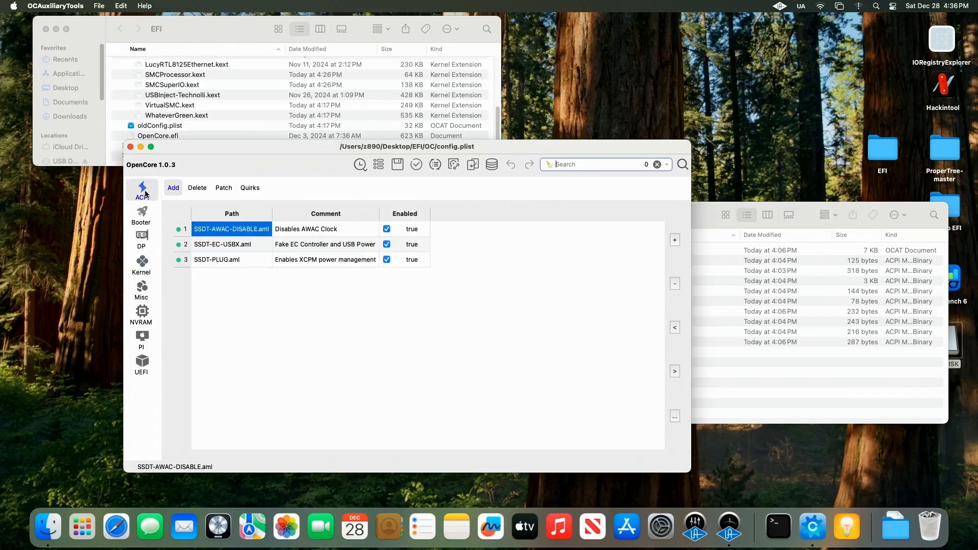
click(219, 191)
click(703, 207)
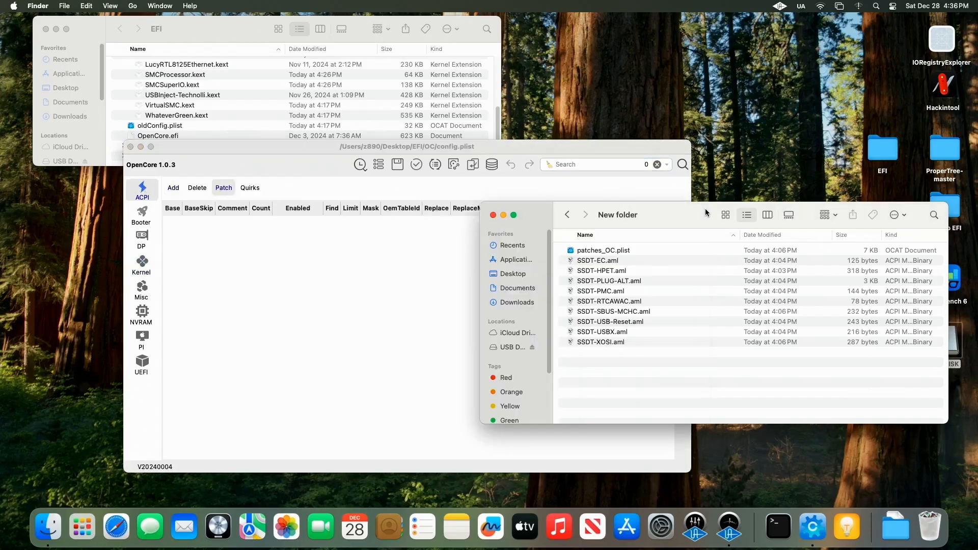
Step: Open a second OpenCore Auxiliary Tools window next to the config.plist editor
click(616, 249)
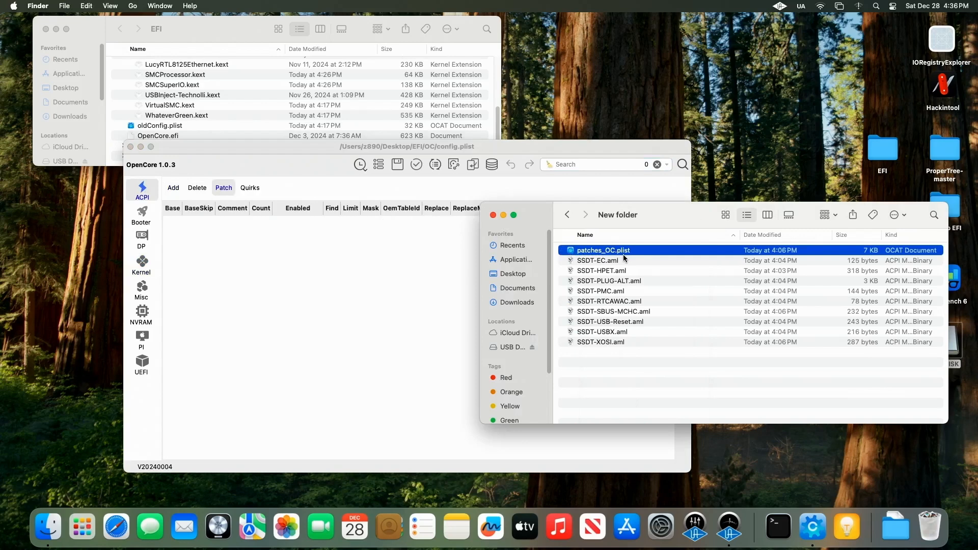
click(291, 148)
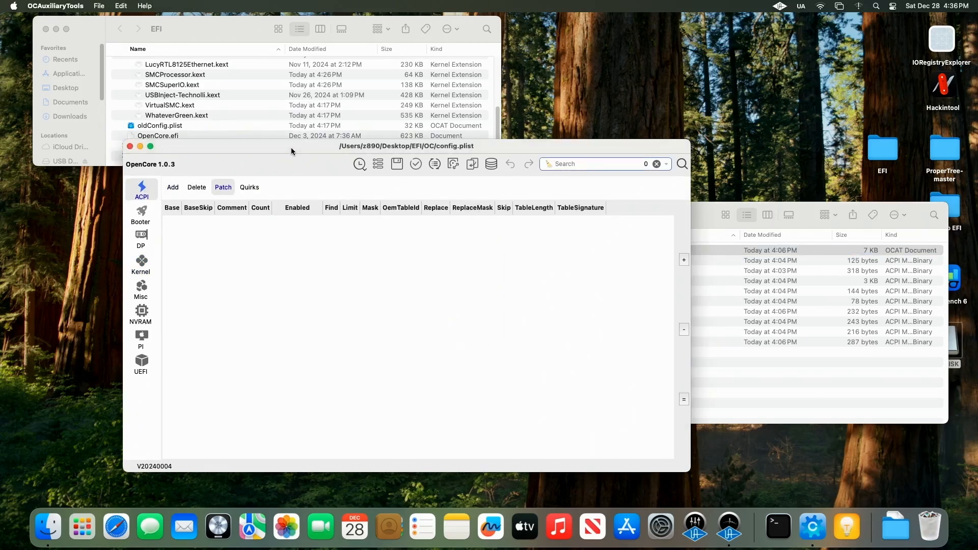
click(99, 6)
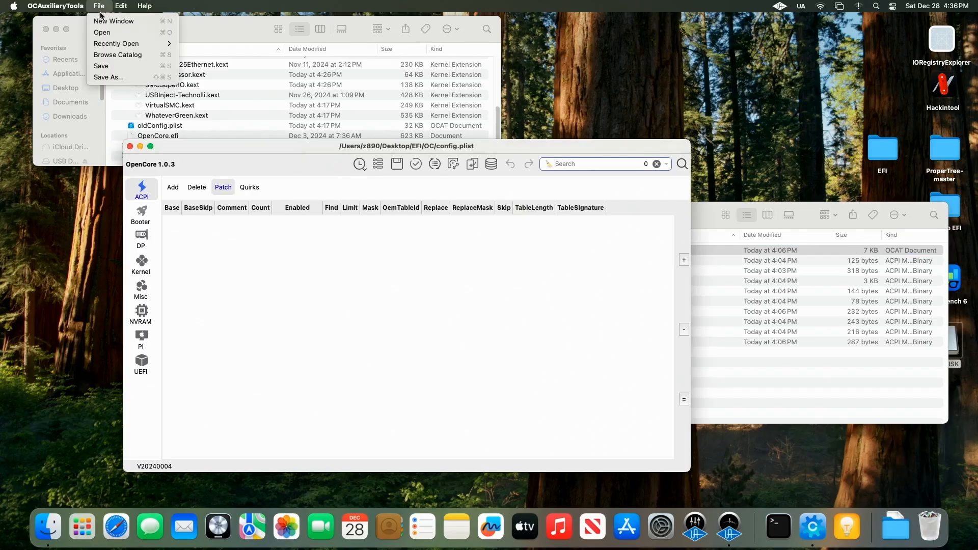
click(106, 21)
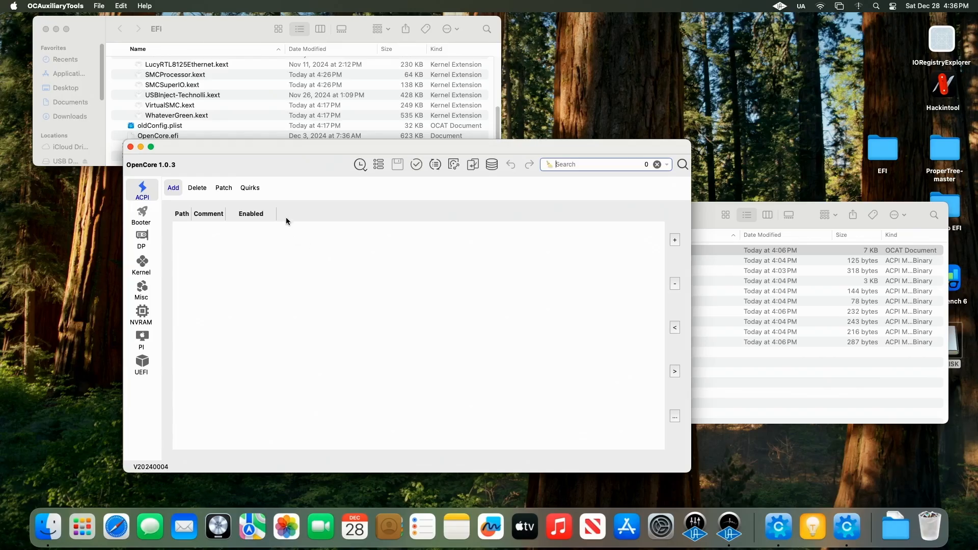
drag(282, 145, 261, 88)
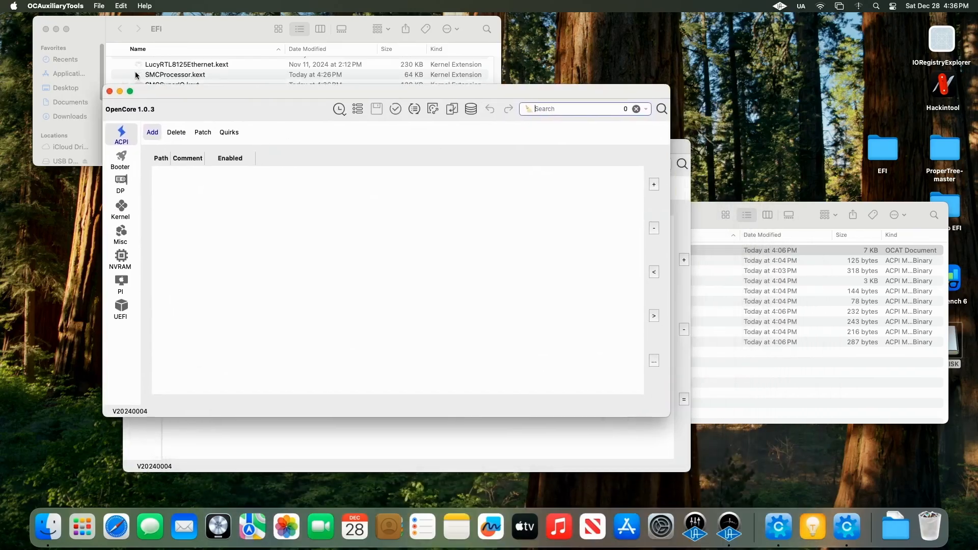
Step: Open patches_OC.plist from the USB DISK's New folder in the new window
click(100, 6)
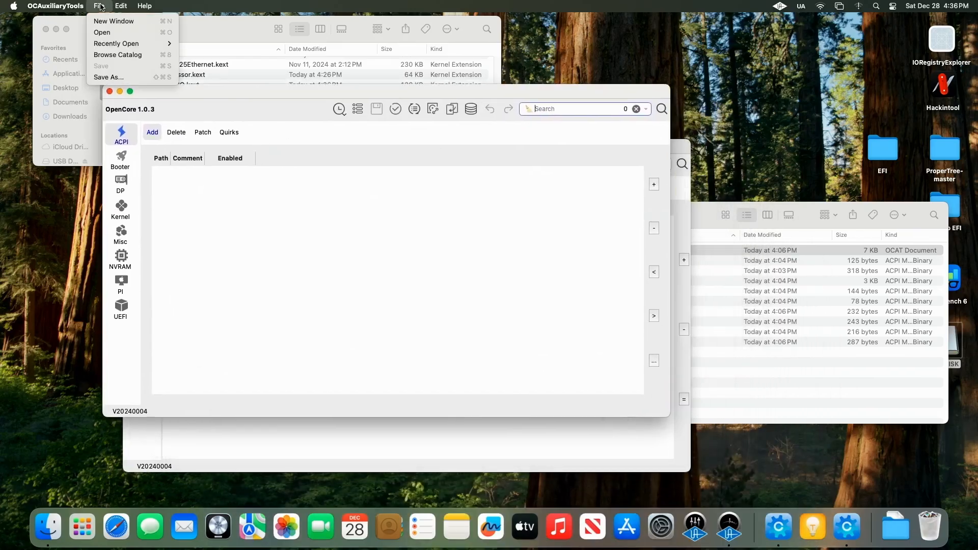
click(110, 32)
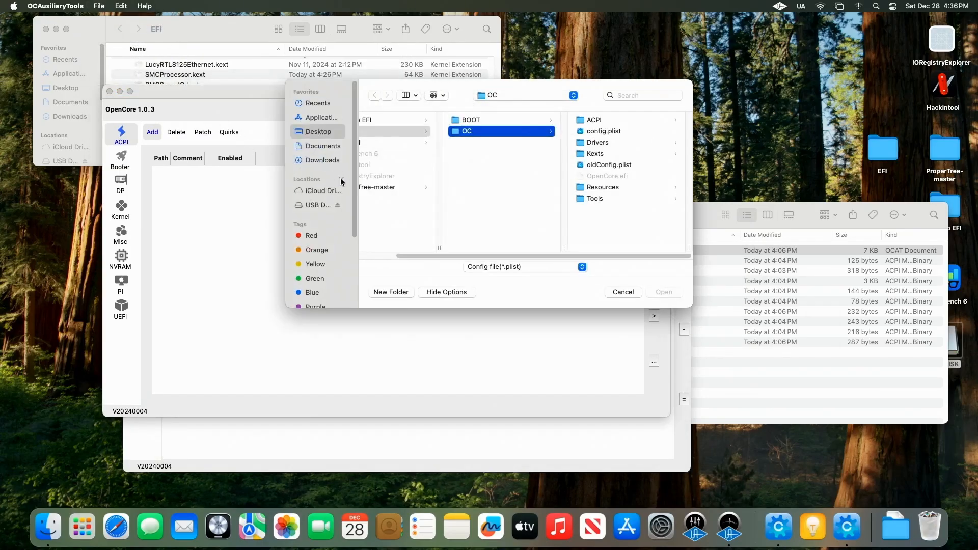
click(313, 206)
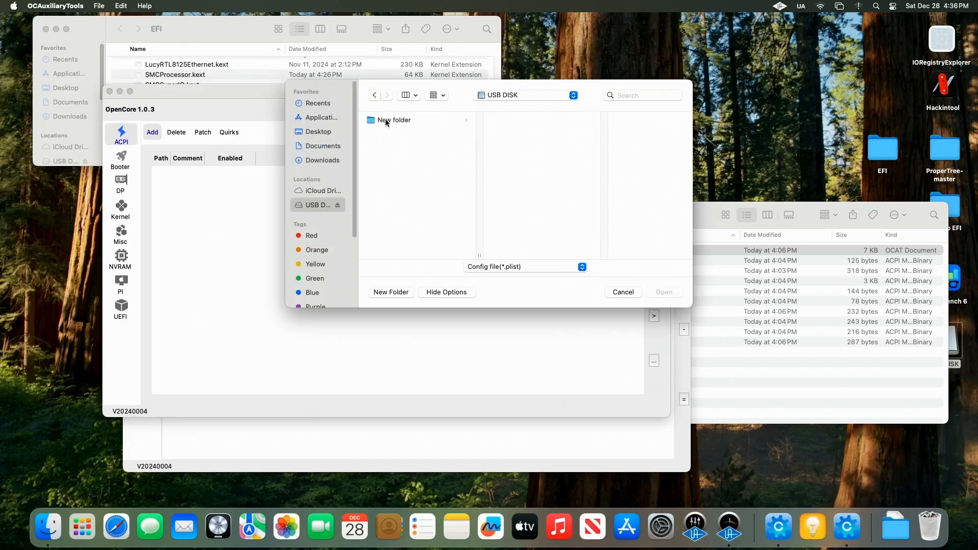
click(425, 126)
click(546, 121)
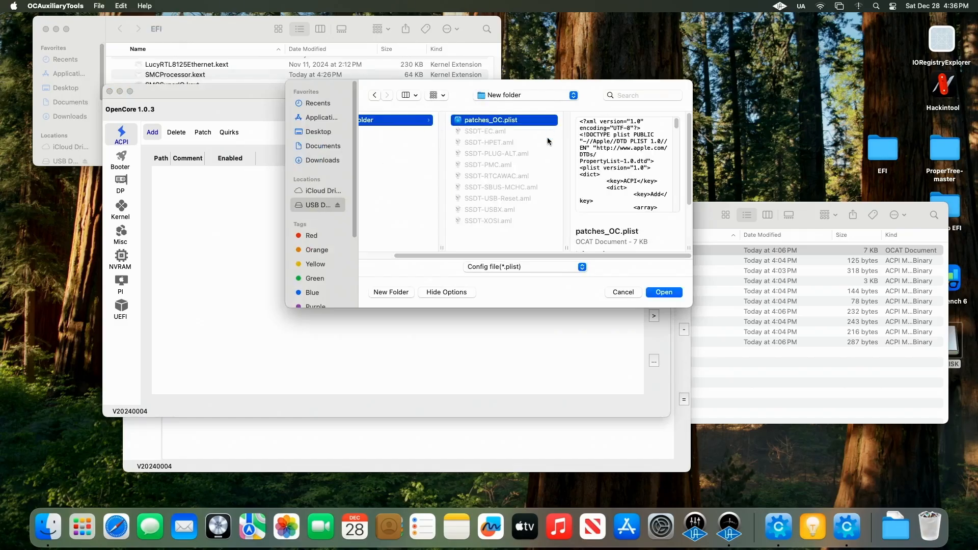
click(671, 292)
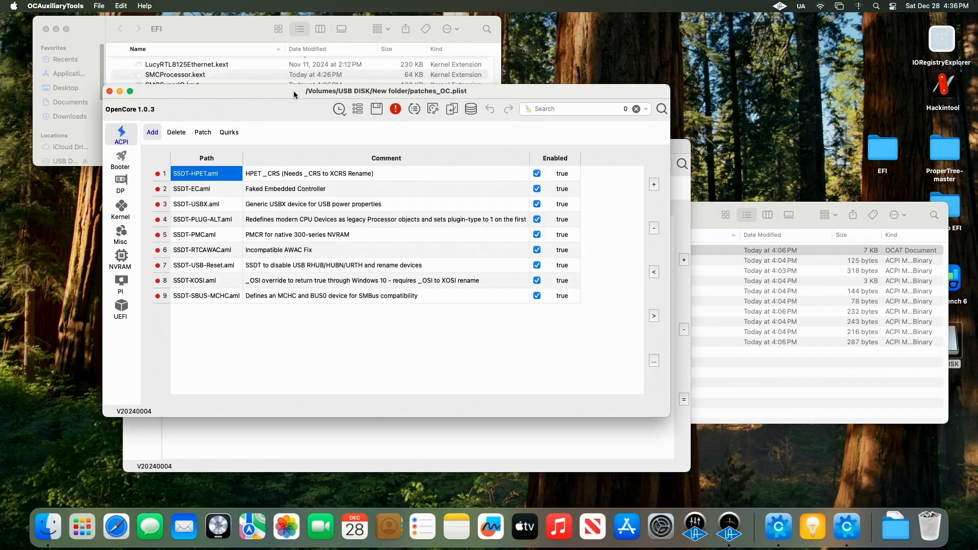
Step: Copy the HPET _STA to XSTA Rename ACPI patch from patches_OC.plist into config.plist's ACPI Patch list
drag(294, 95, 554, 99)
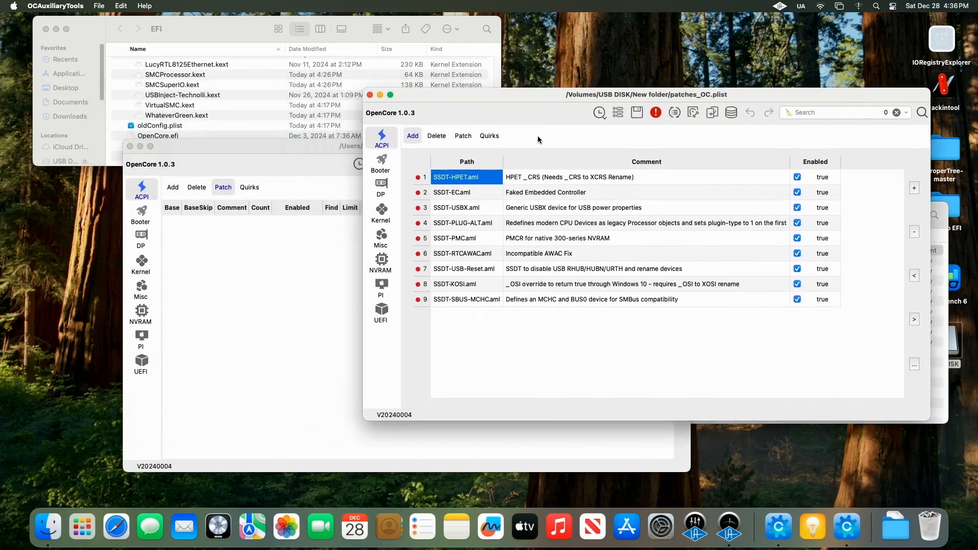
click(463, 136)
drag(521, 97, 652, 100)
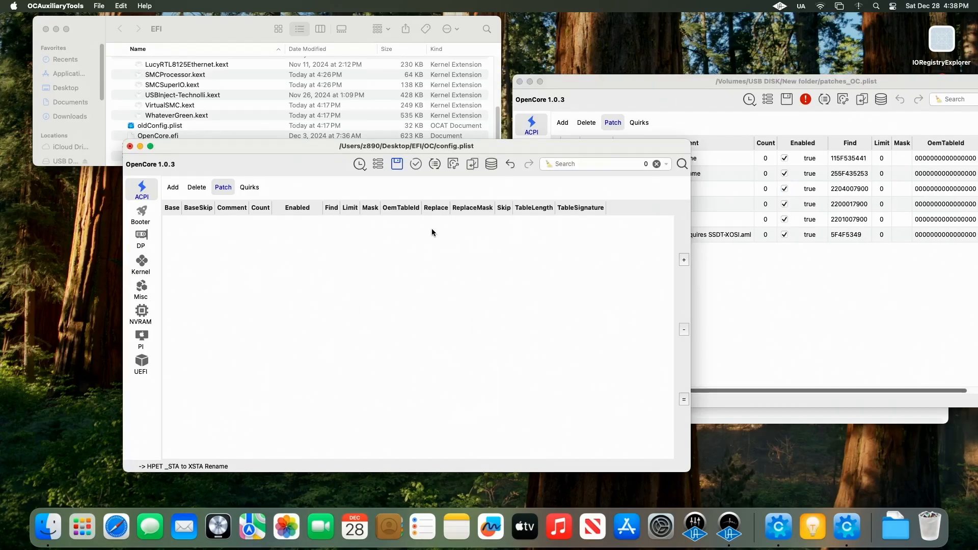
click(766, 309)
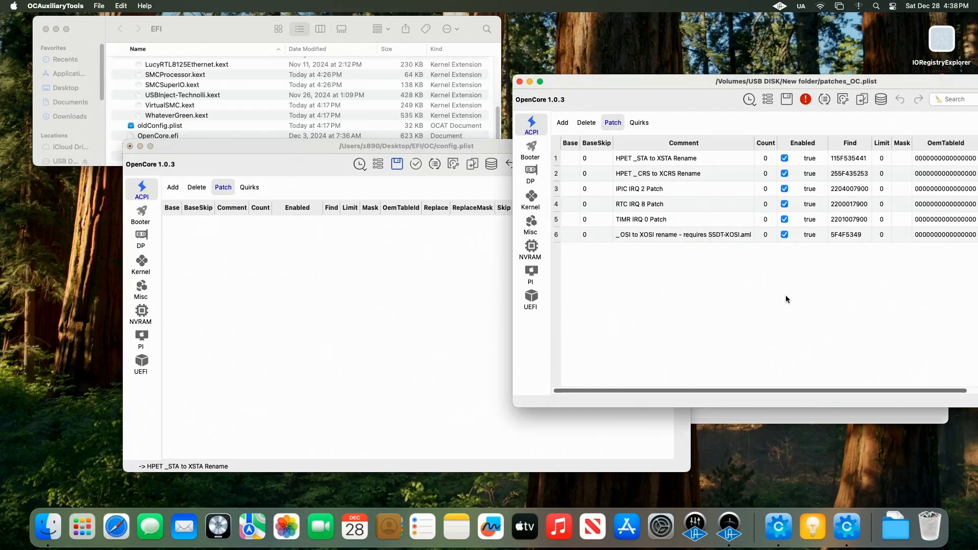
click(570, 159)
click(216, 230)
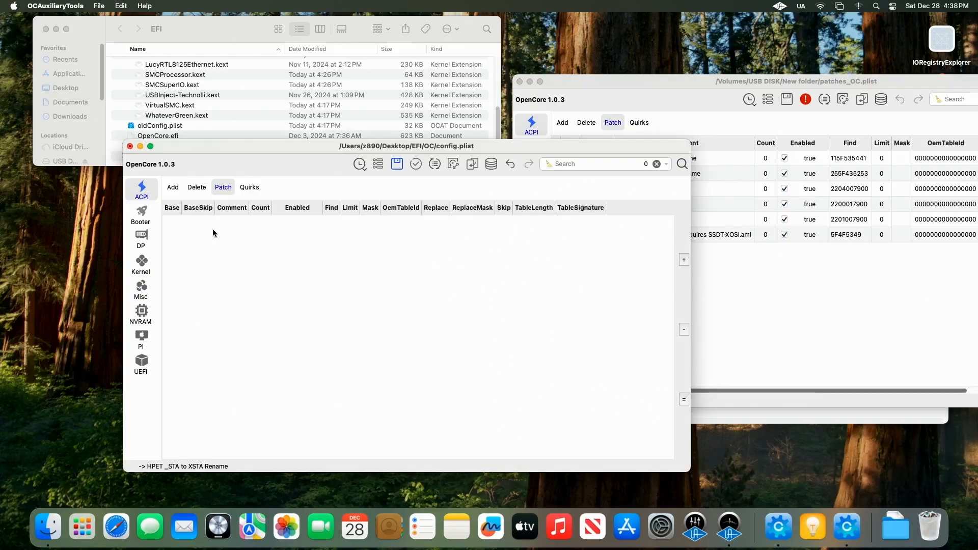
right_click(213, 230)
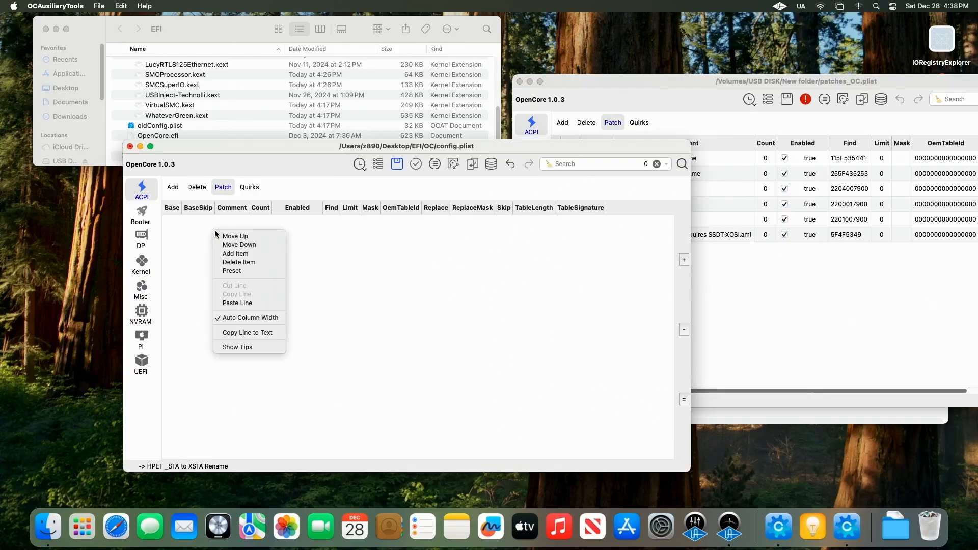
click(240, 303)
Step: Copy the HPET _CRS to XCRS Rename patch from patches_OC.plist into config.plist's ACPI Patch list
click(756, 288)
click(574, 176)
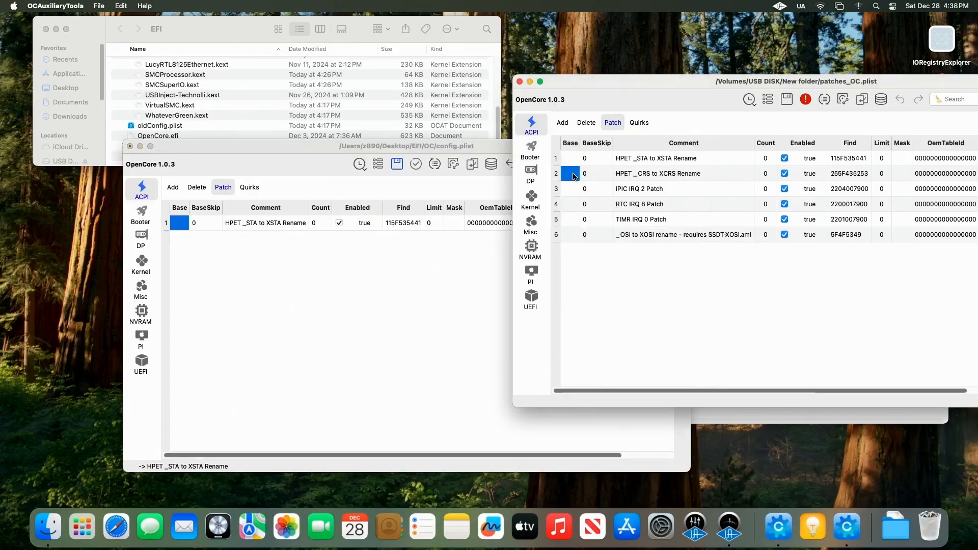
right_click(574, 176)
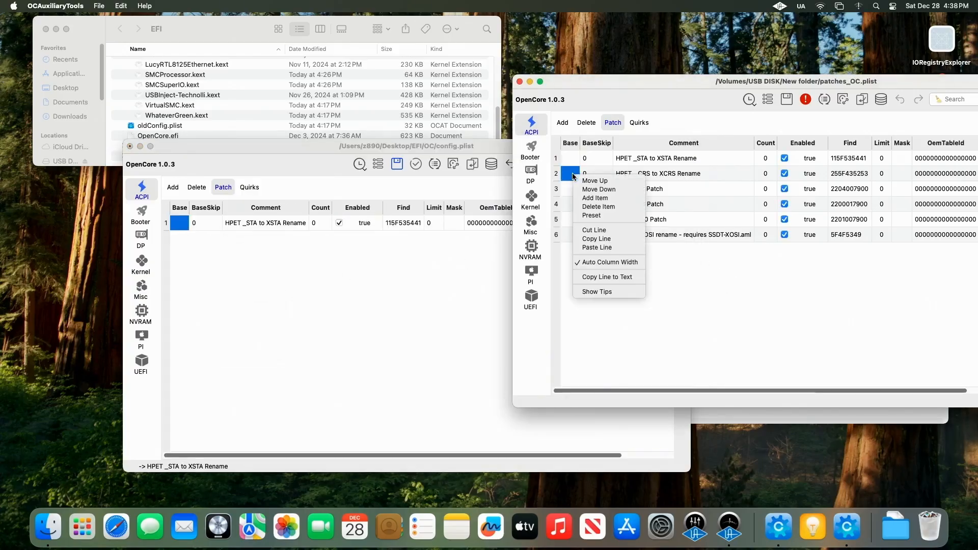
click(599, 238)
click(179, 243)
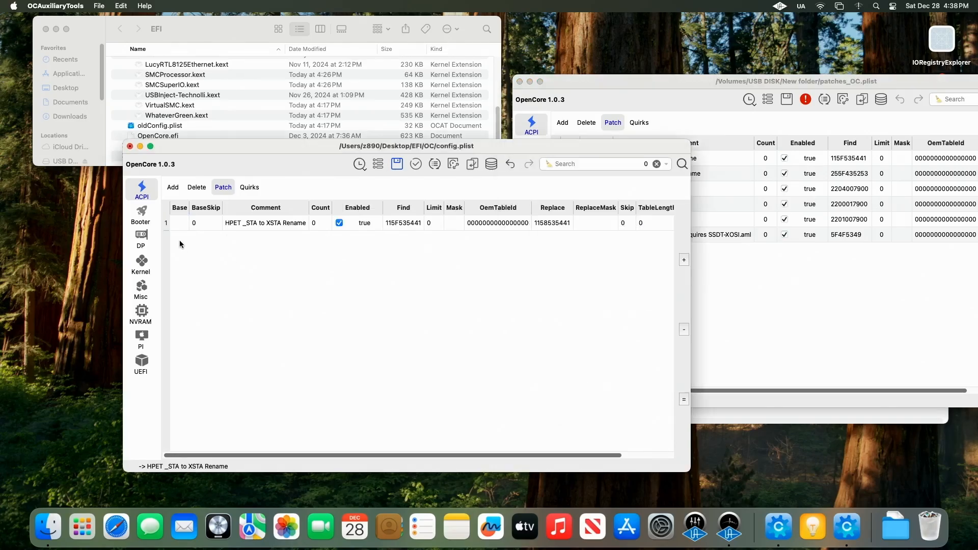
right_click(179, 244)
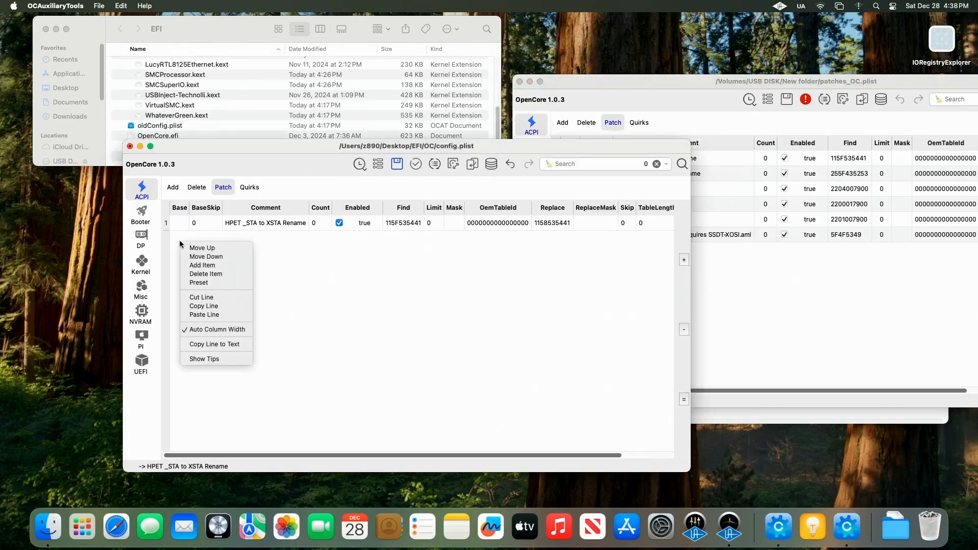
click(209, 314)
Step: Copy the IPIC IRQ 2 Patch from patches_OC.plist into config.plist's ACPI Patch list
click(734, 318)
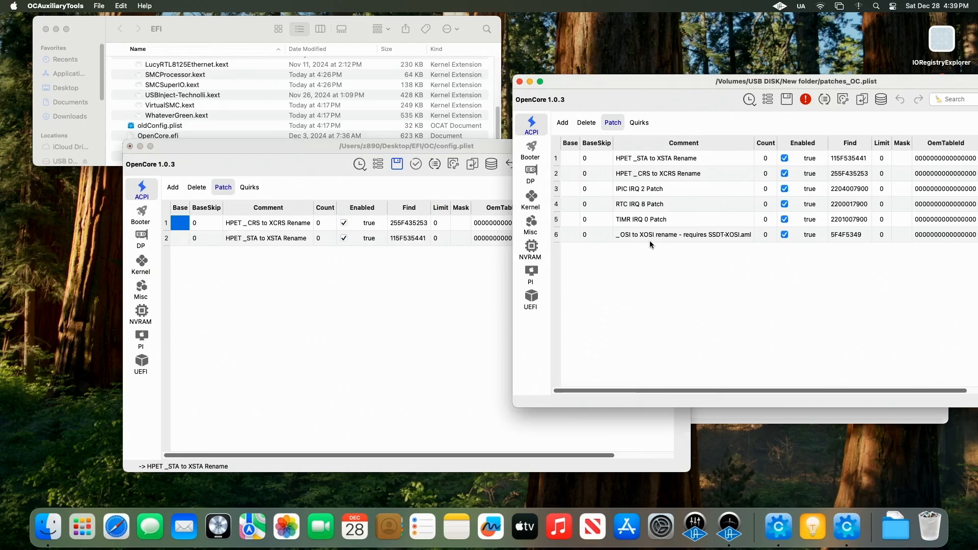
click(576, 191)
right_click(574, 192)
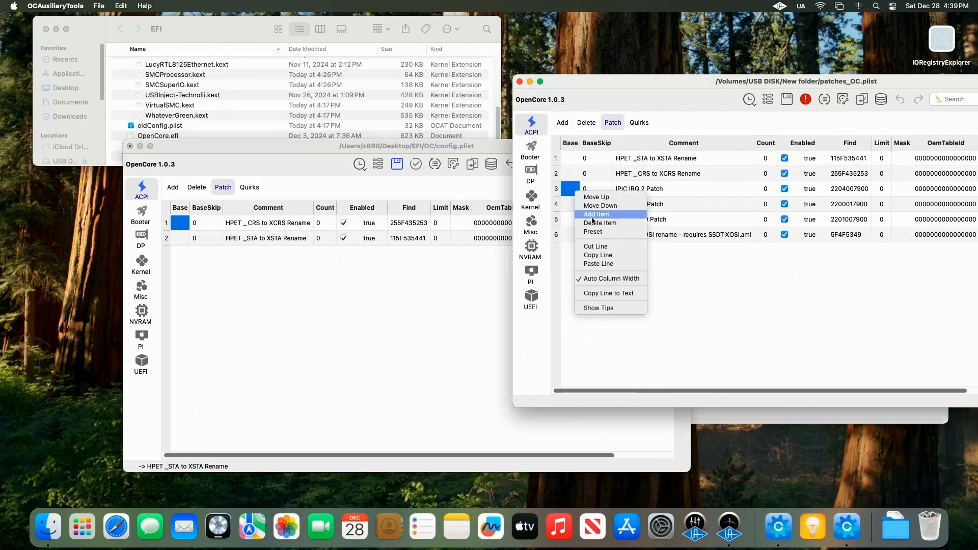
click(608, 256)
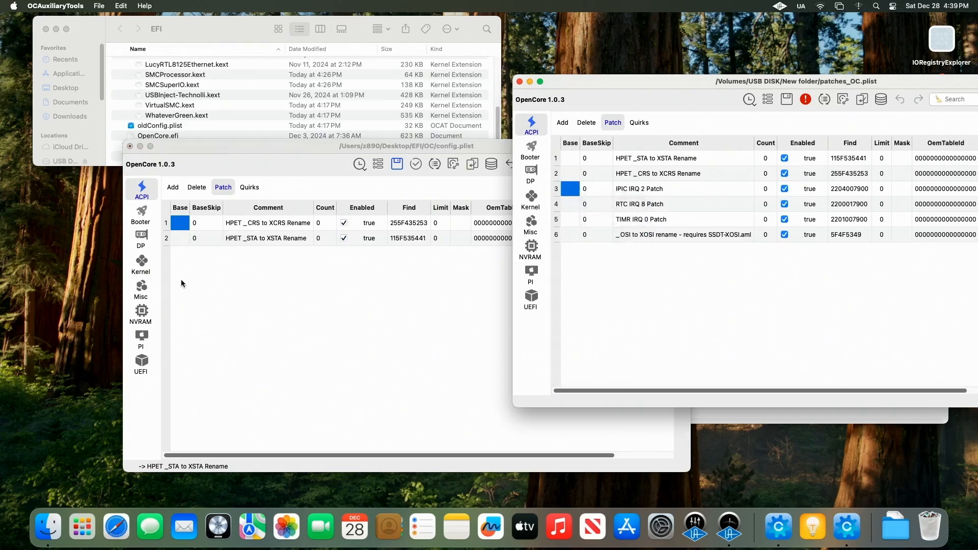
click(183, 255)
right_click(183, 255)
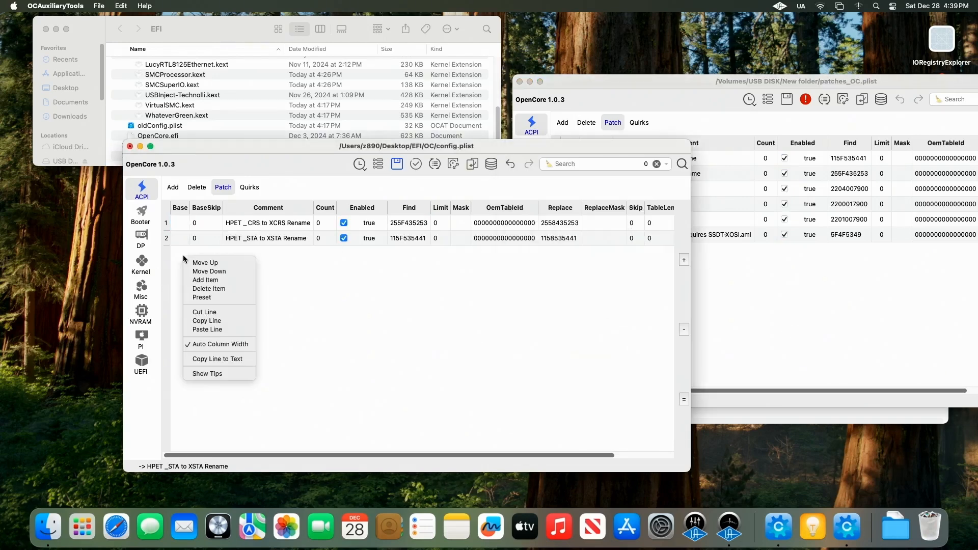
click(207, 329)
Step: Copy the RTC IRQ 8 Patch from patches_OC.plist into config.plist's ACPI Patch list
click(757, 288)
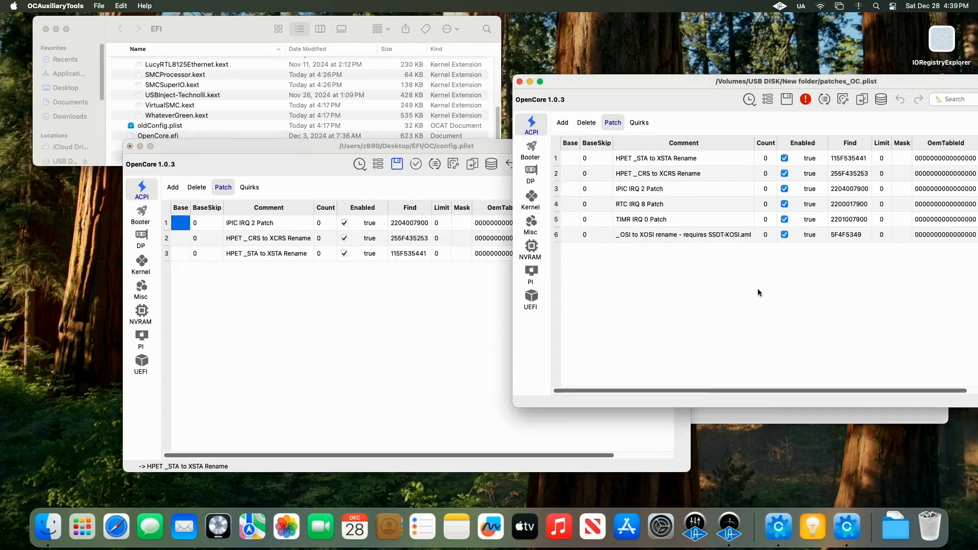
right_click(571, 208)
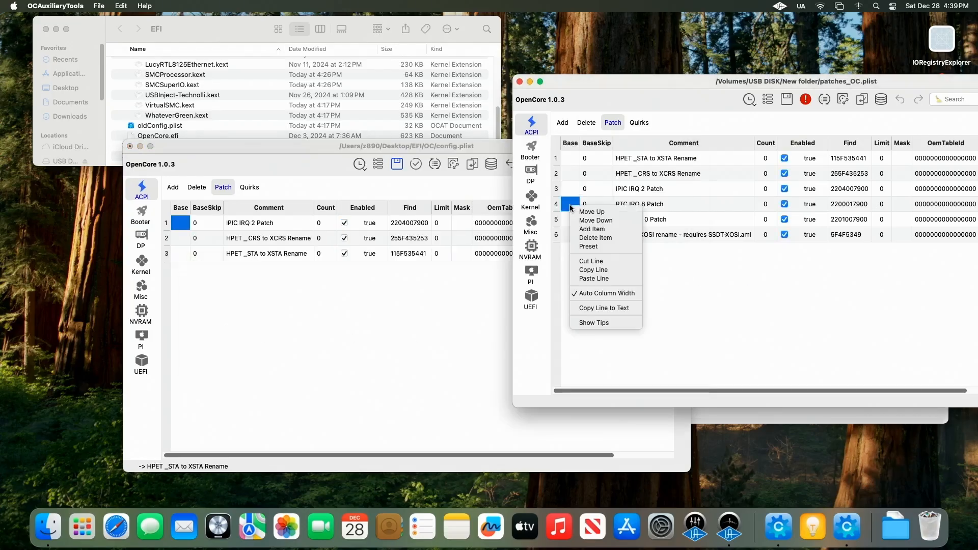
click(604, 272)
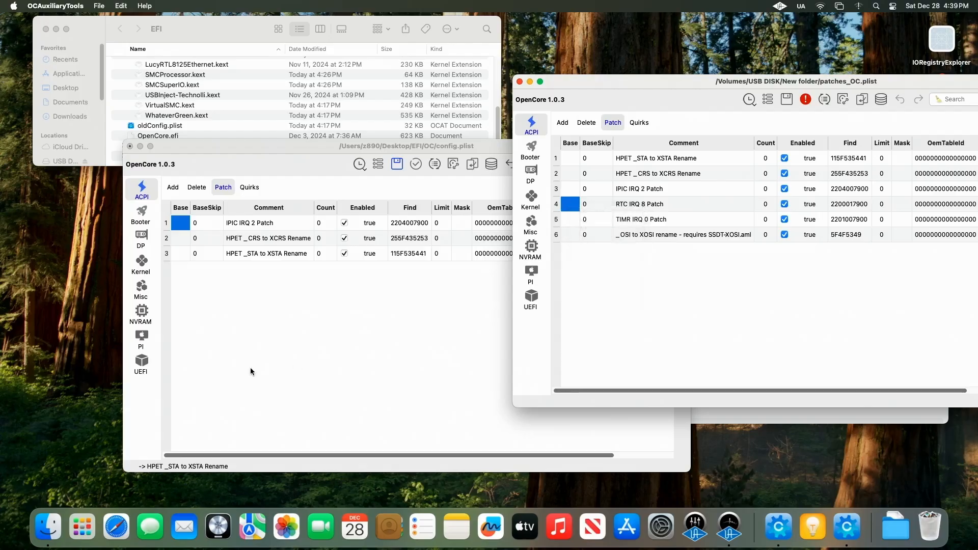
click(186, 282)
right_click(186, 282)
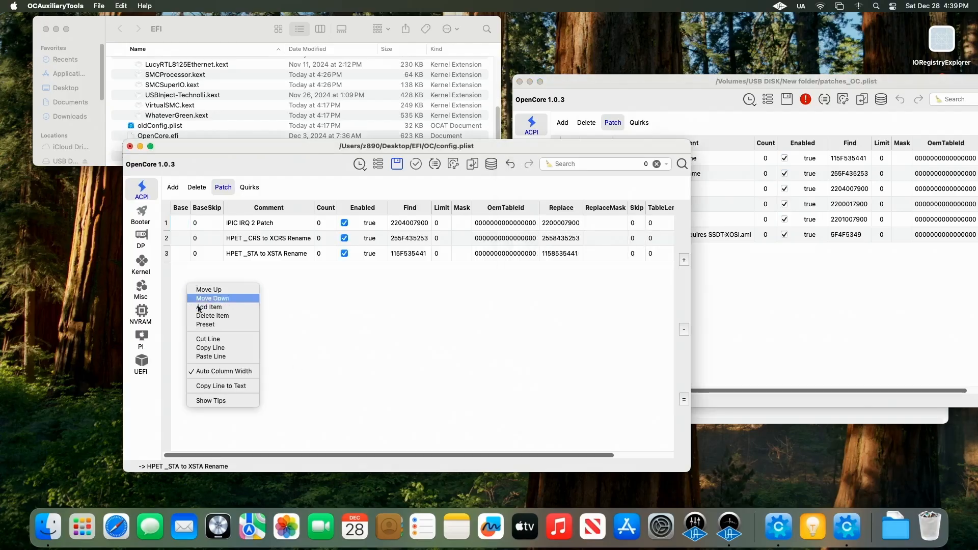
click(211, 356)
Step: Copy the TIMR IRQ 0 Patch from patches_OC.plist into config.plist's ACPI Patch list
click(741, 306)
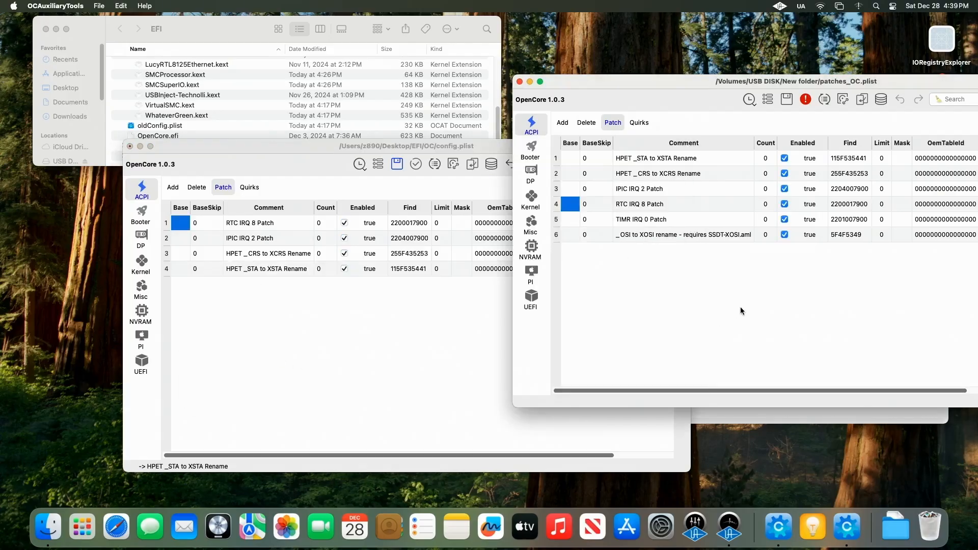
click(571, 220)
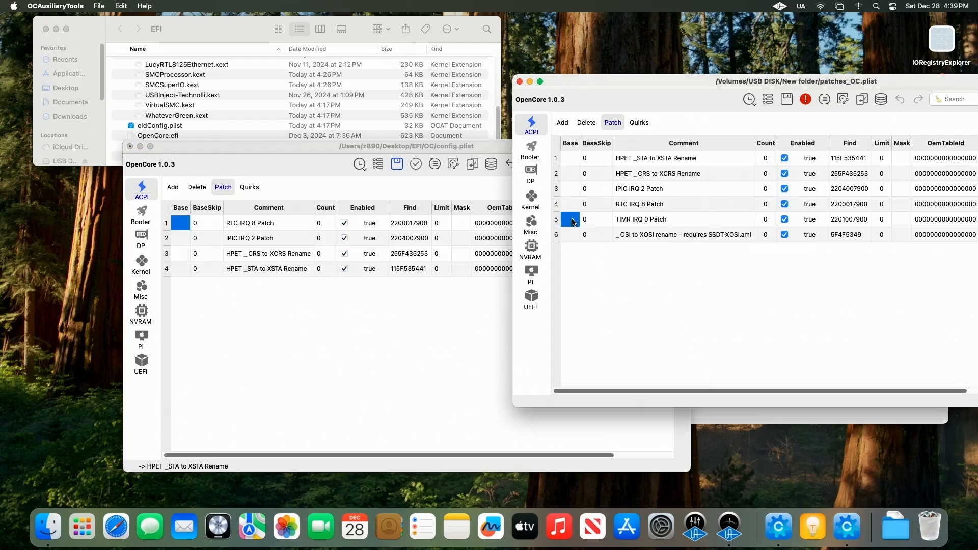
right_click(573, 222)
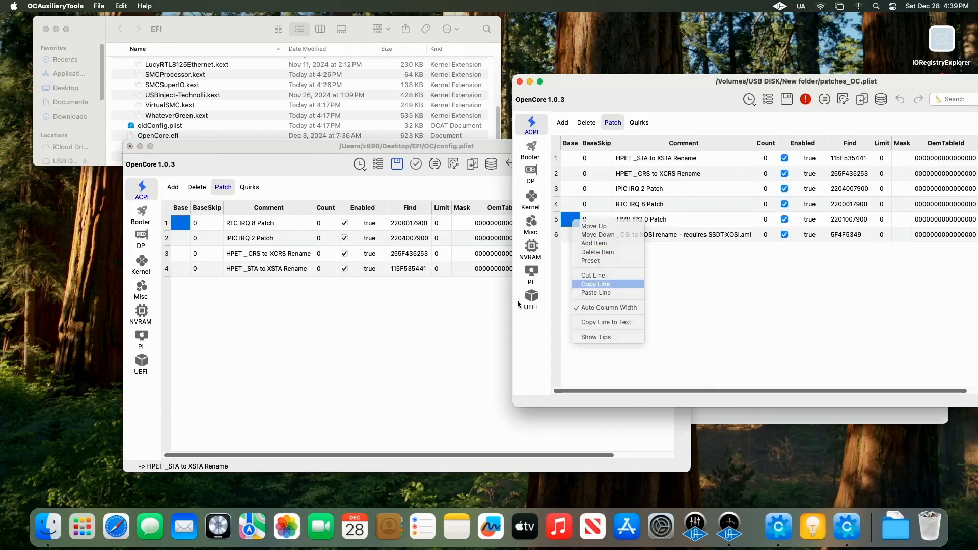
click(596, 283)
right_click(187, 289)
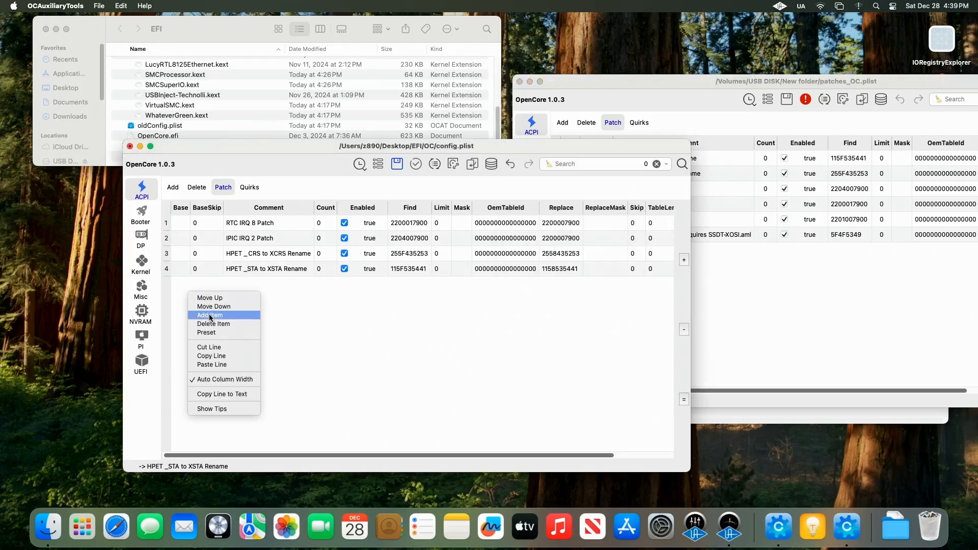
click(220, 363)
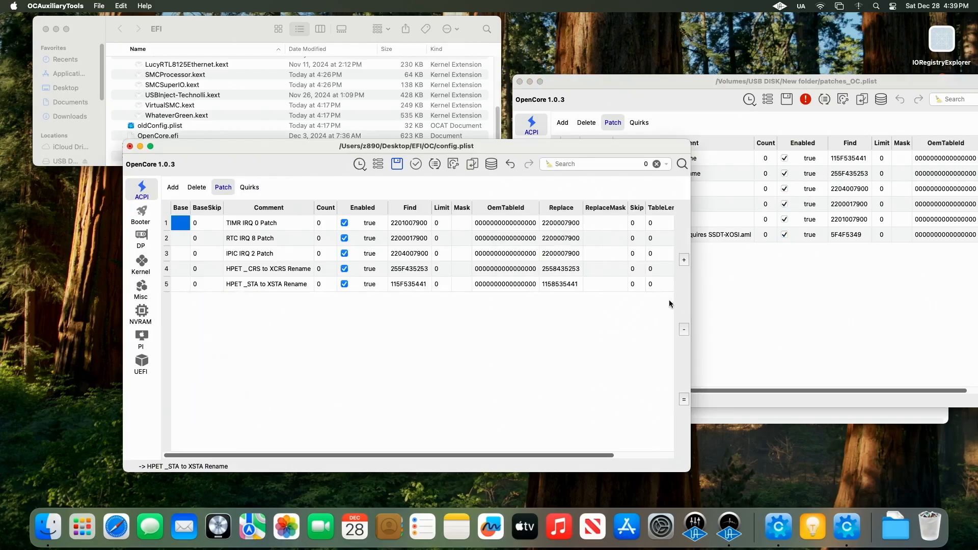
Step: Copy the _OSI to XOSI rename patch from patches_OC.plist into config.plist's ACPI Patch list
click(713, 292)
click(569, 237)
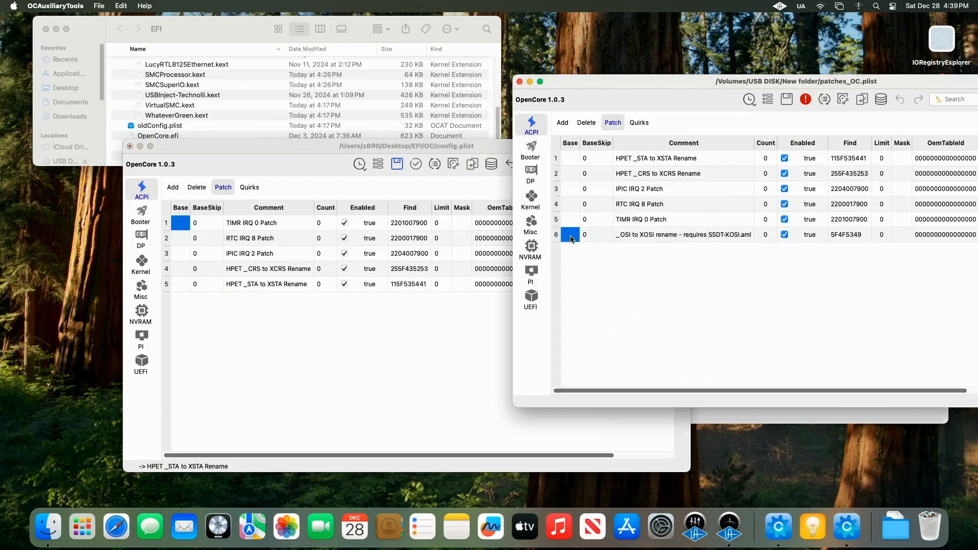
right_click(571, 237)
click(575, 301)
click(182, 303)
right_click(182, 304)
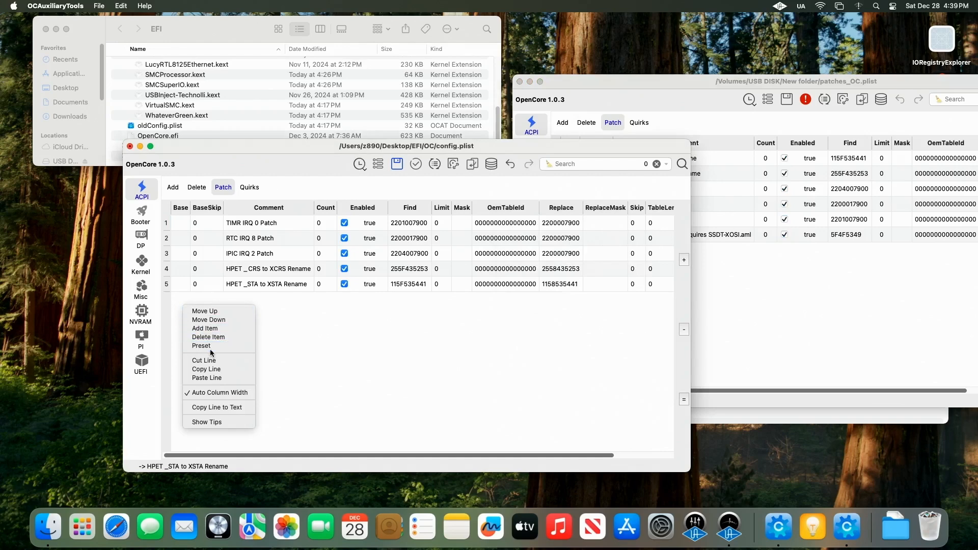
click(206, 377)
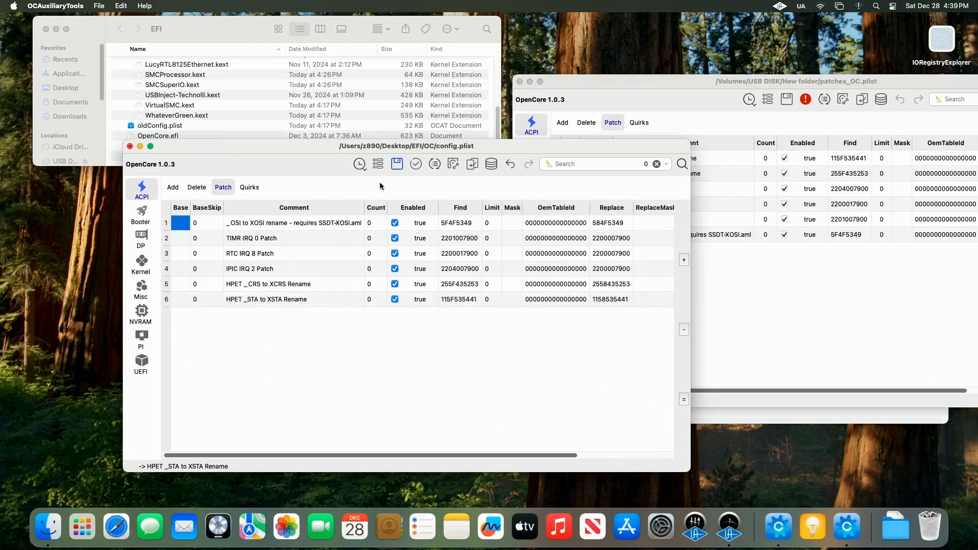
Step: Save config.plist and arrange it beside the USB EFI config.plist to compare their ACPI patch lists
click(397, 164)
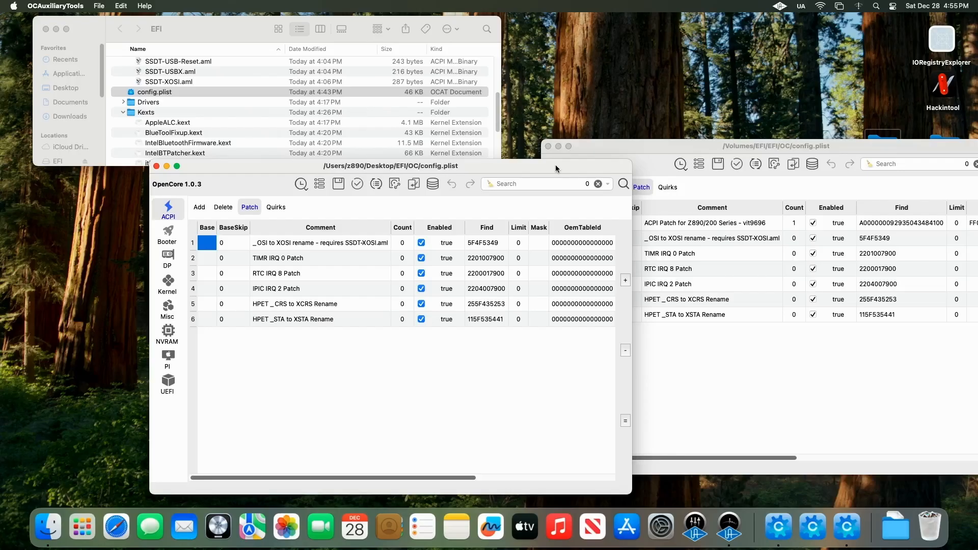
drag(693, 144, 323, 109)
click(362, 189)
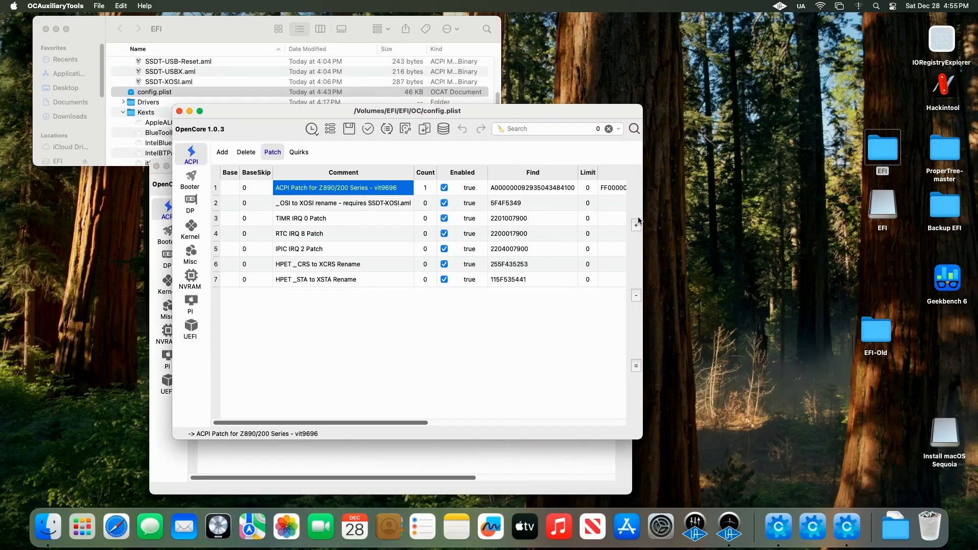
drag(643, 205, 975, 210)
drag(703, 114, 583, 116)
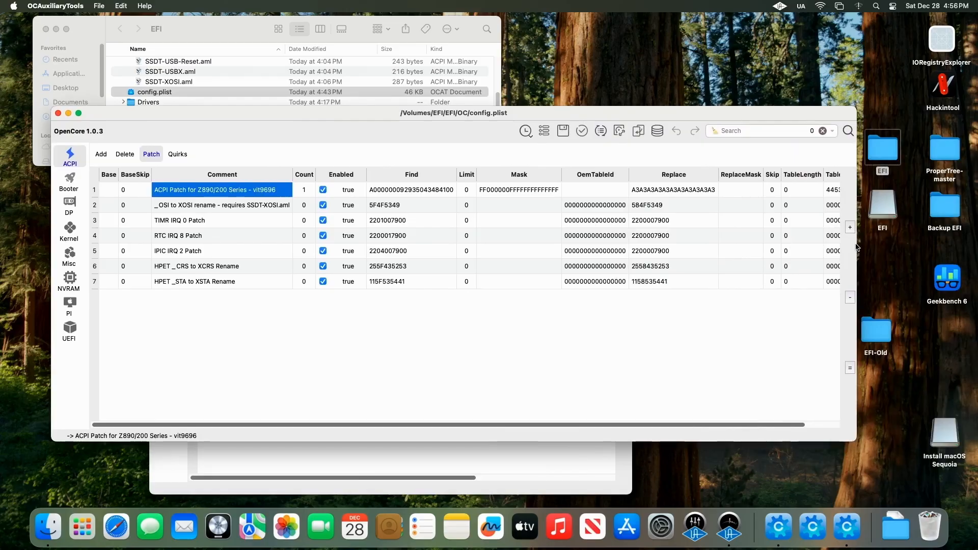
drag(857, 244, 942, 245)
drag(655, 114, 787, 115)
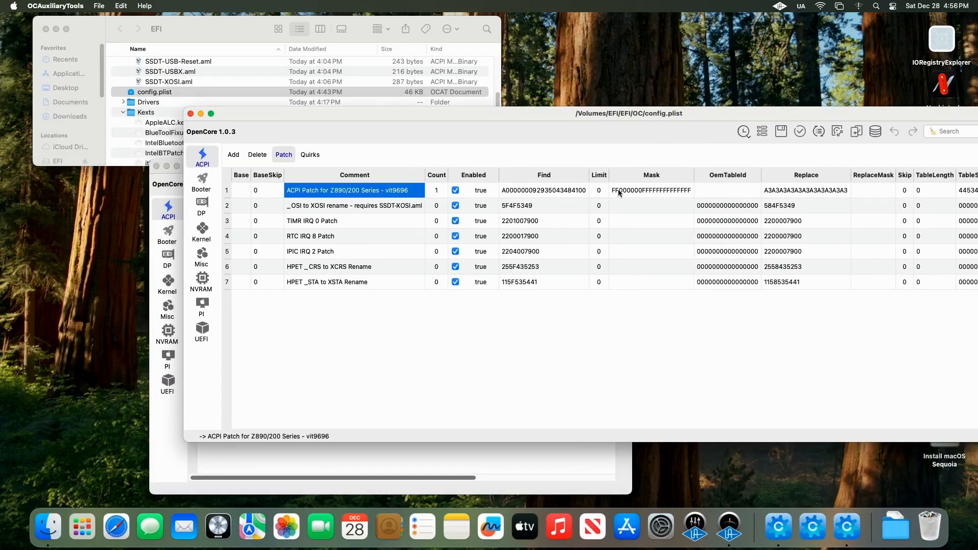
drag(695, 112, 633, 111)
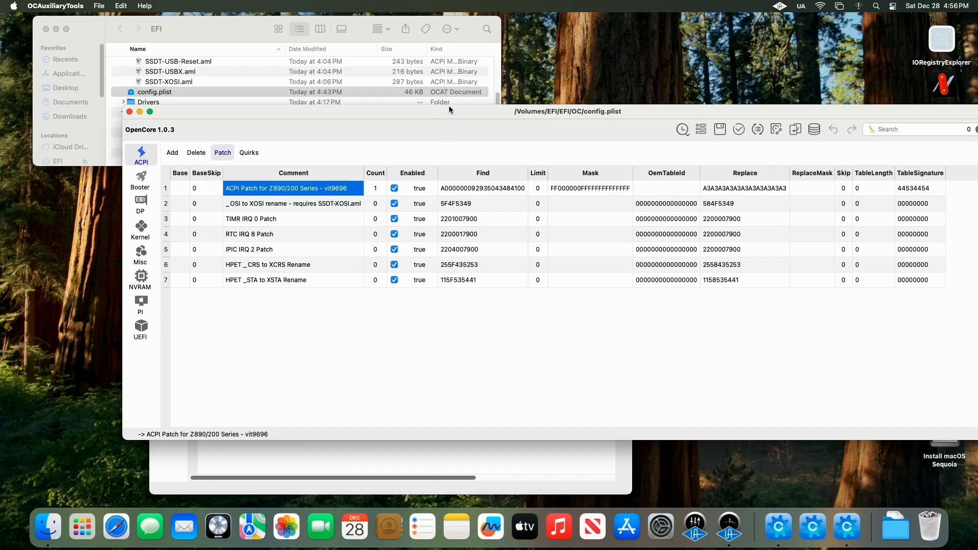
drag(448, 111, 402, 115)
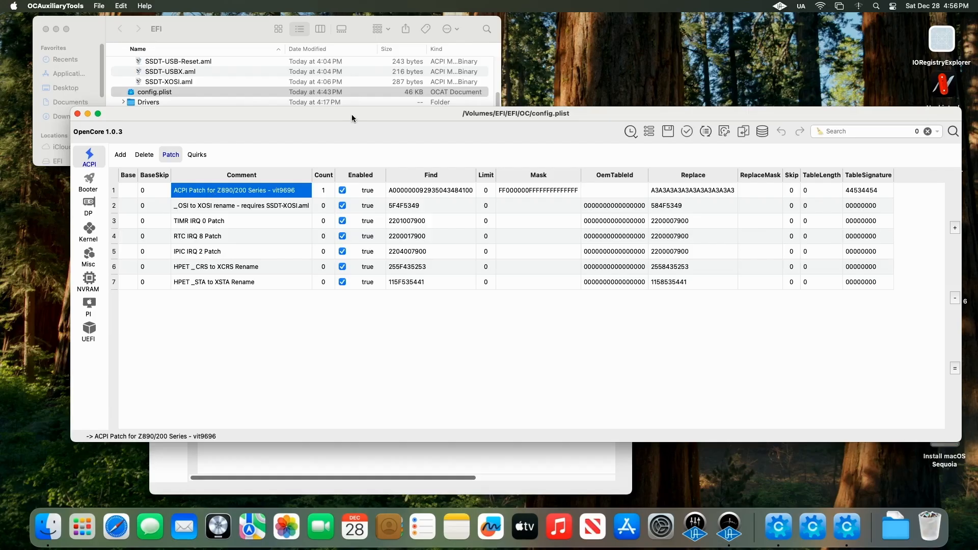
drag(351, 114, 614, 279)
drag(500, 167, 405, 34)
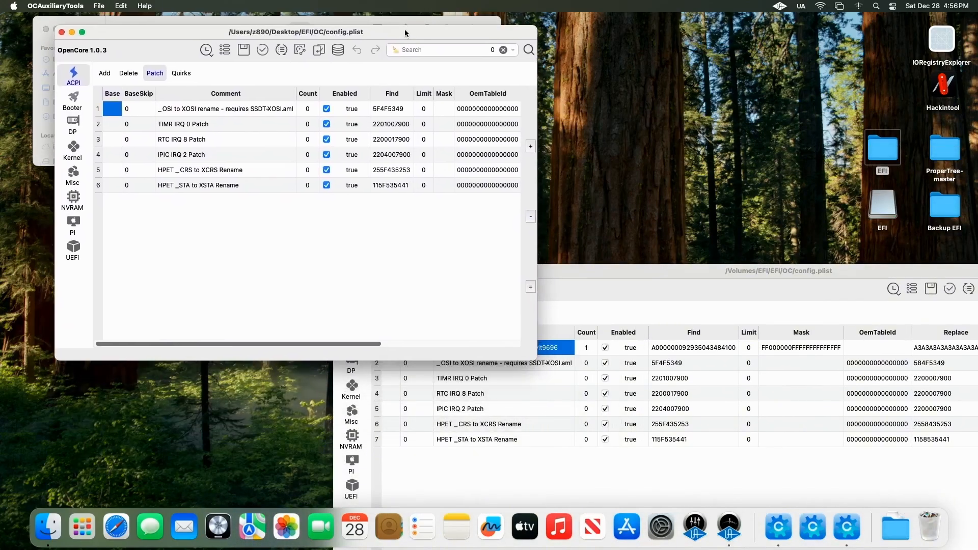
Step: Add a new ACPI patch entry with BaseSkip 0 and comment "ACPI Patch for Z890/200 Series - vit9696" copied from the USB config
click(530, 146)
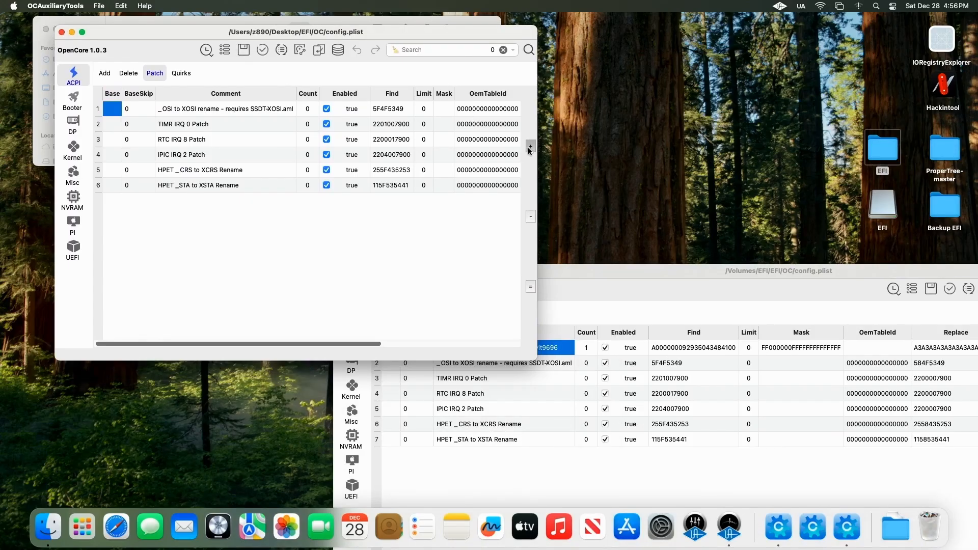
click(643, 271)
drag(642, 273, 652, 238)
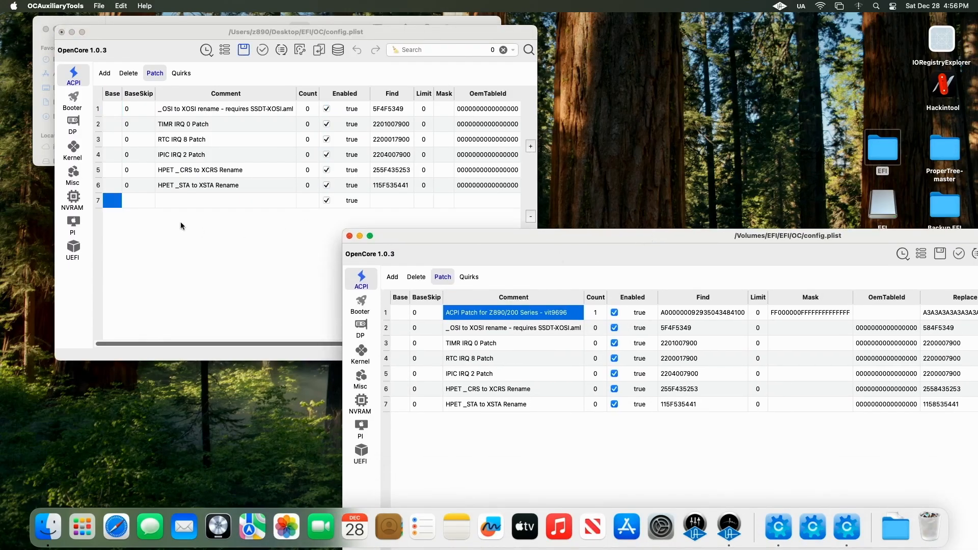
click(137, 203)
key(0)
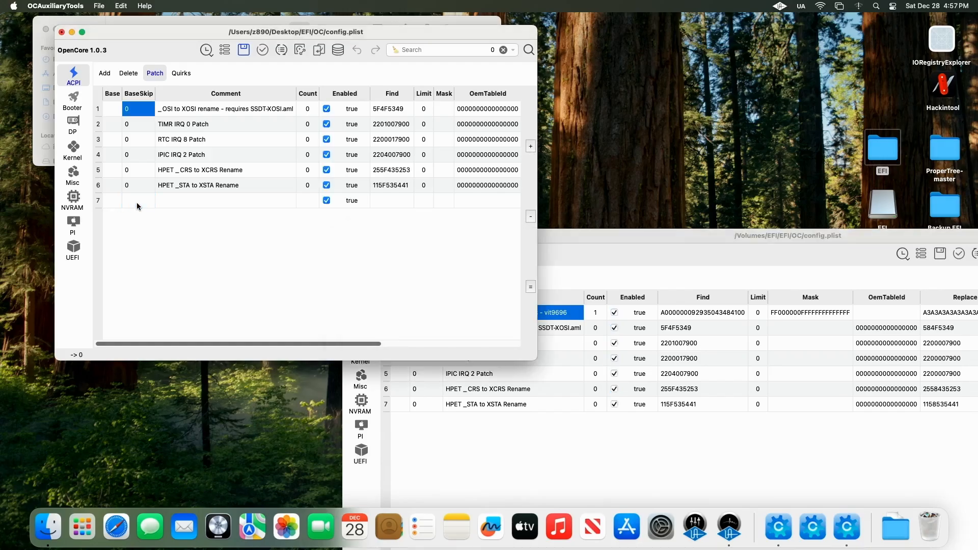
double_click(138, 200)
text(0)
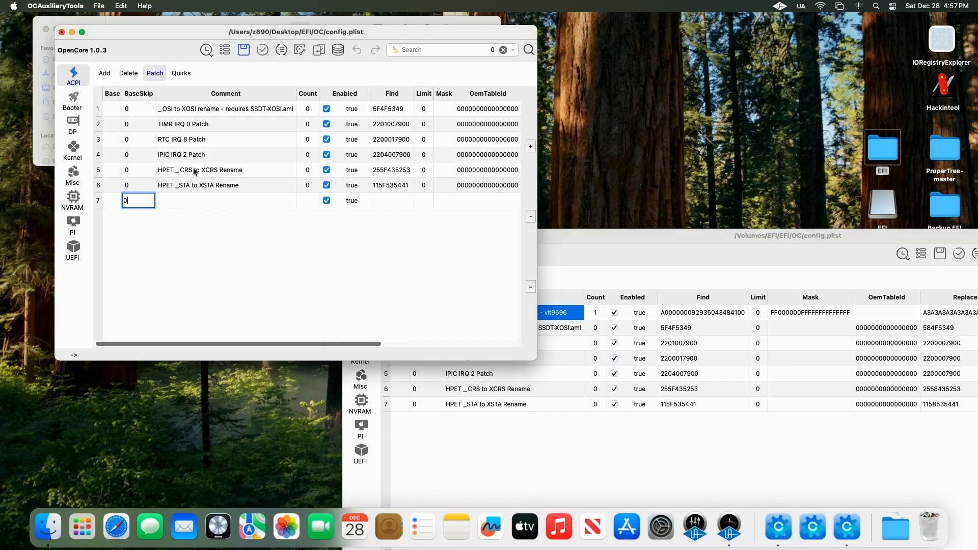
click(696, 239)
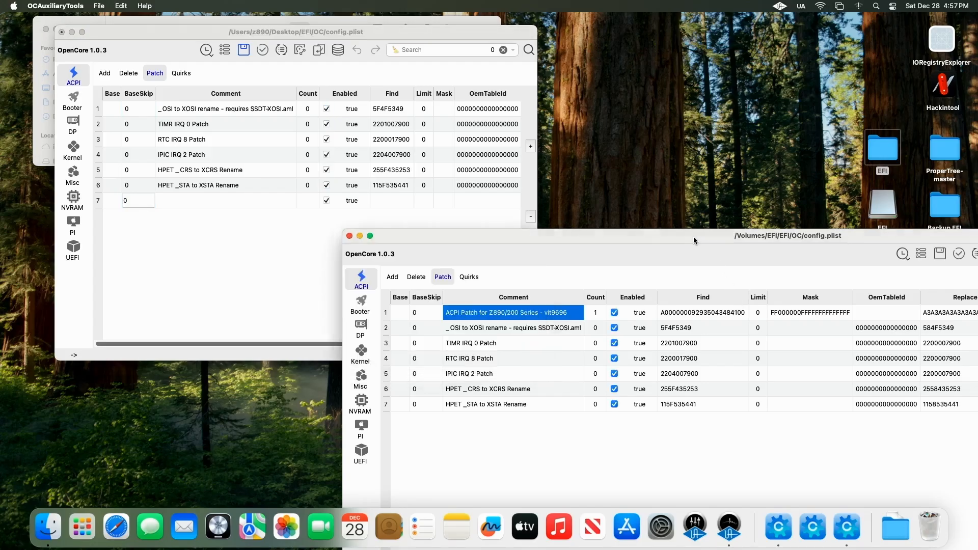
double_click(529, 317)
key(super+c)
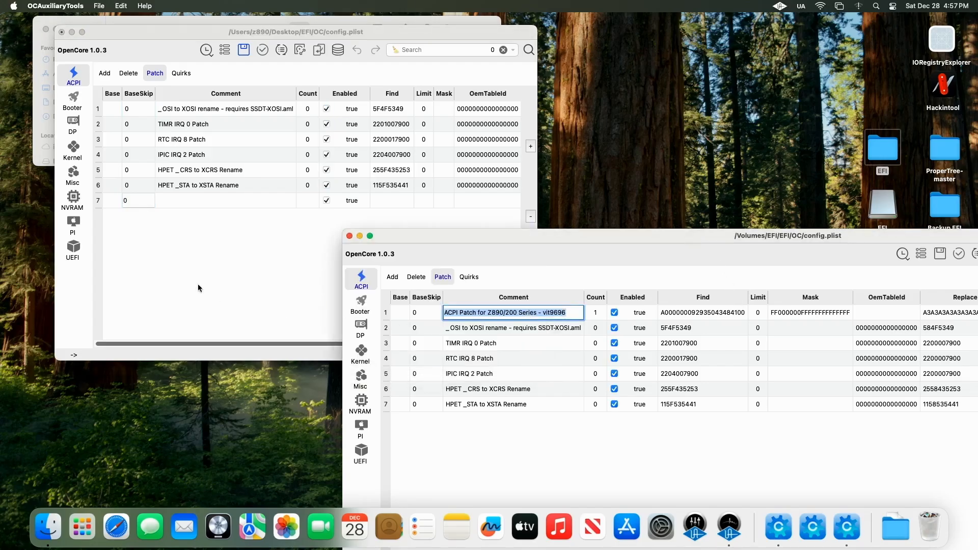
double_click(218, 200)
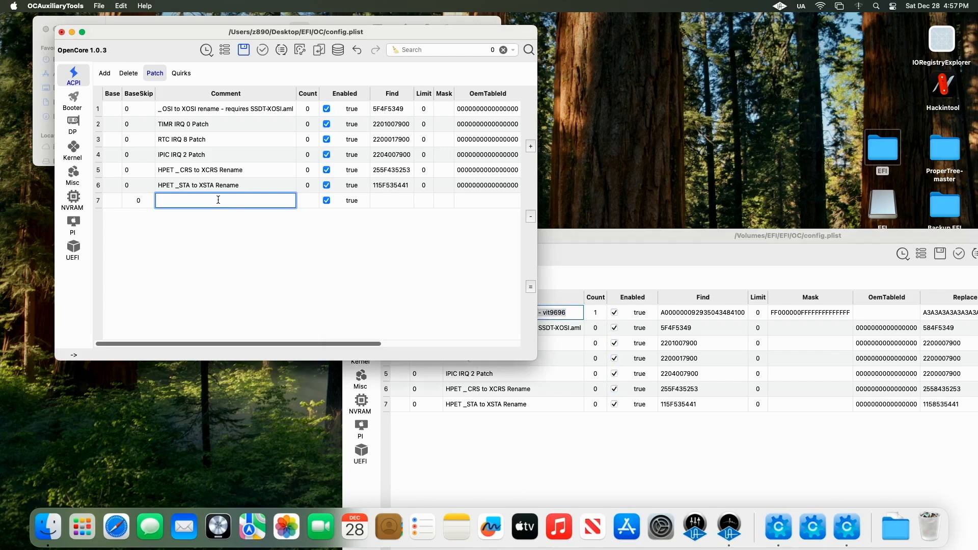
key(super+v)
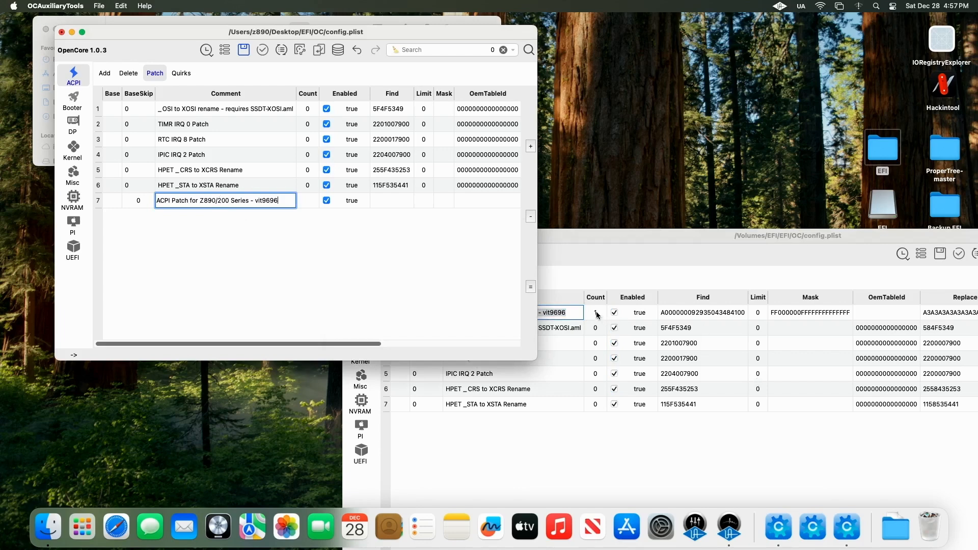
Step: Set the new patch's Count to 1
click(311, 203)
click(312, 203)
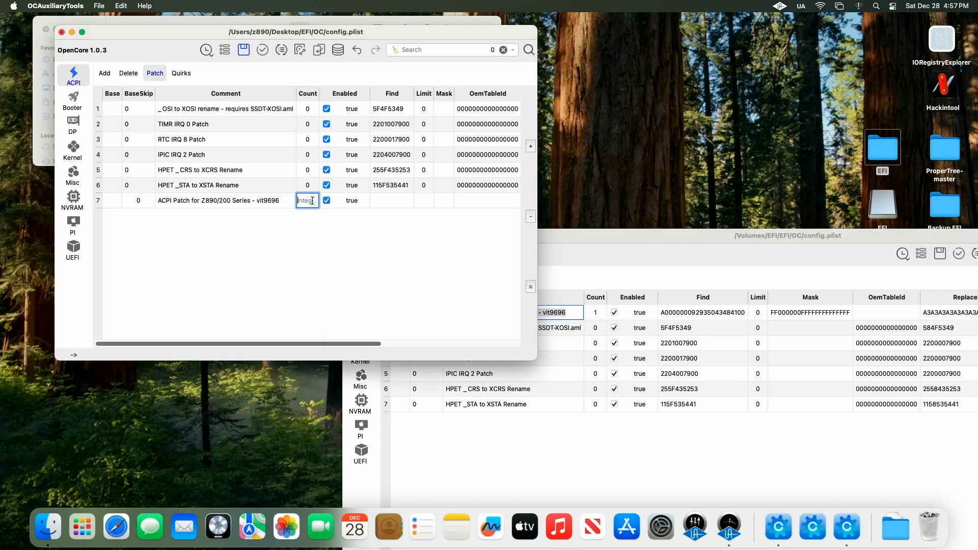
text(1)
key(Return)
click(722, 313)
click(727, 315)
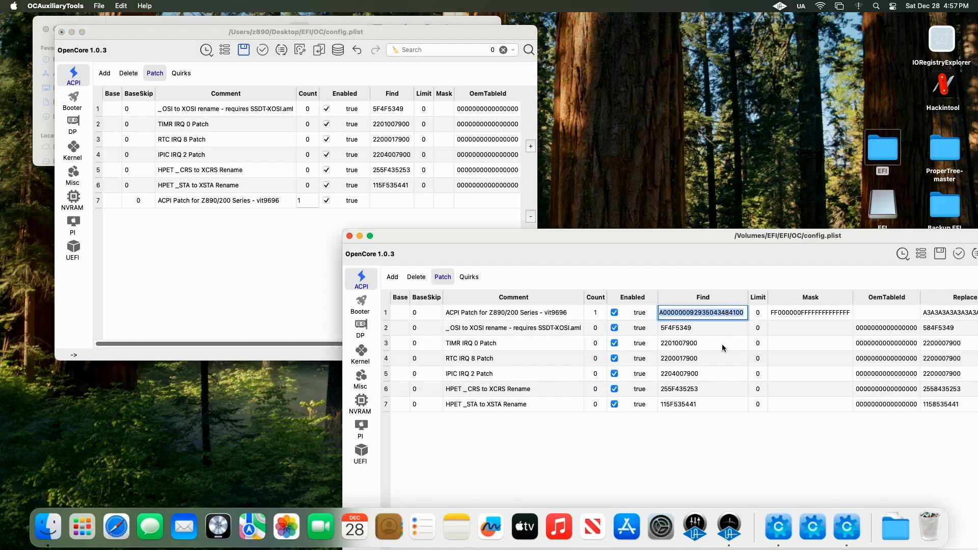
click(380, 202)
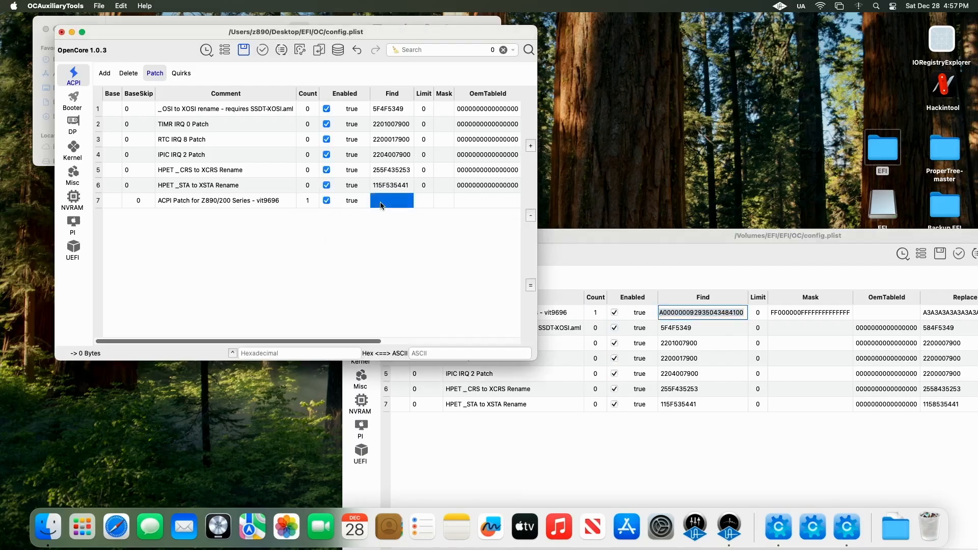
click(380, 202)
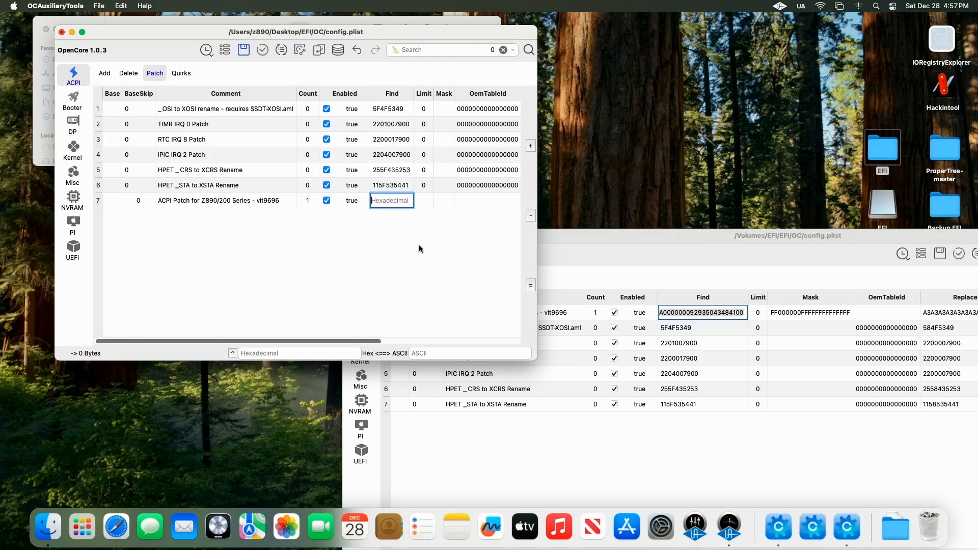
click(730, 315)
drag(745, 311, 611, 311)
key(super+c)
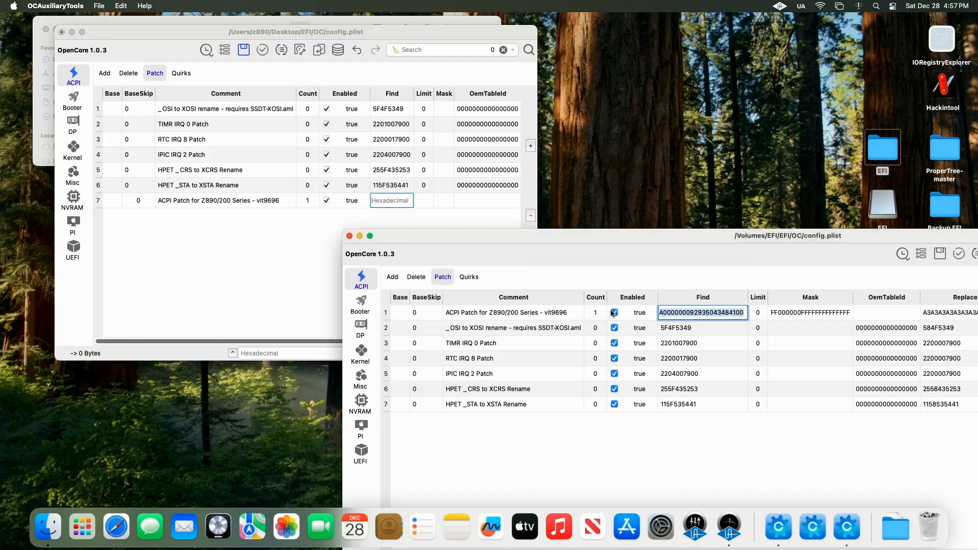
click(392, 203)
key(super+v)
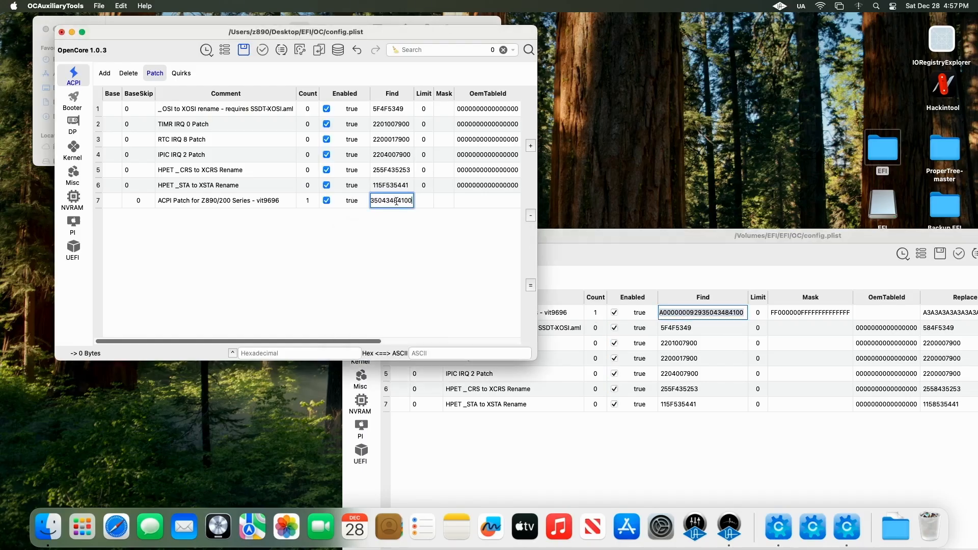
key(Return)
click(426, 202)
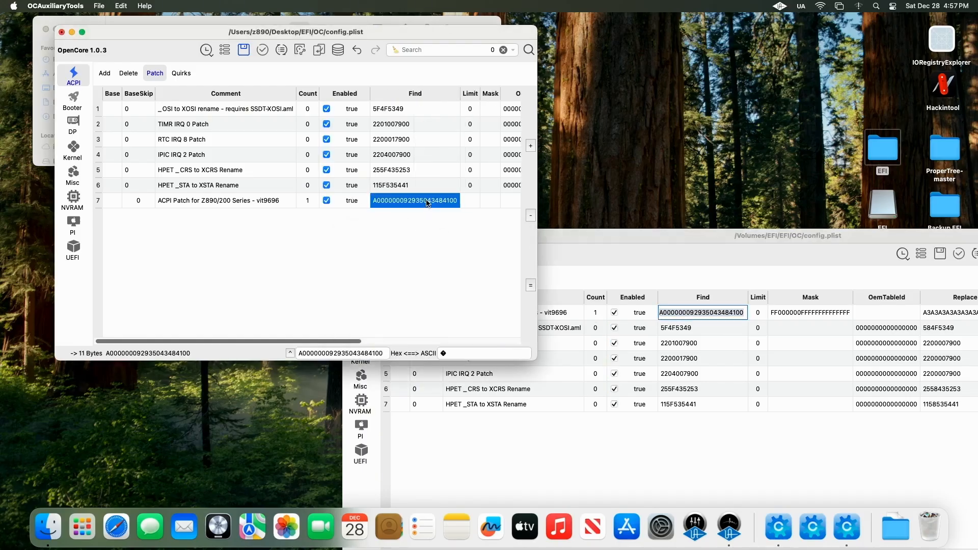
click(474, 204)
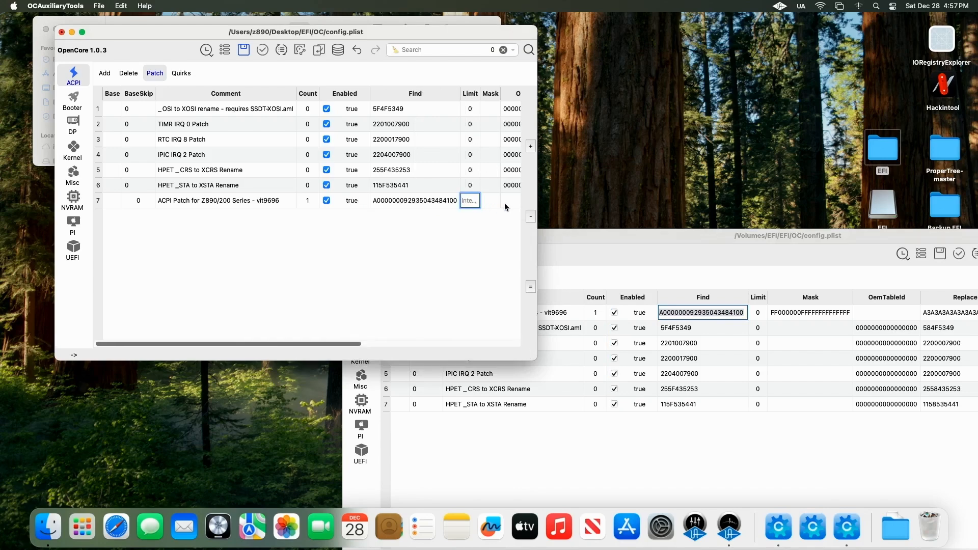
key(Return)
Step: Copy Mask FF000000FFFFFFFFFFFFFF and Replace A3A3A3A3A3A3A3A3A3A3A3 from the USB config into the new patch
double_click(813, 314)
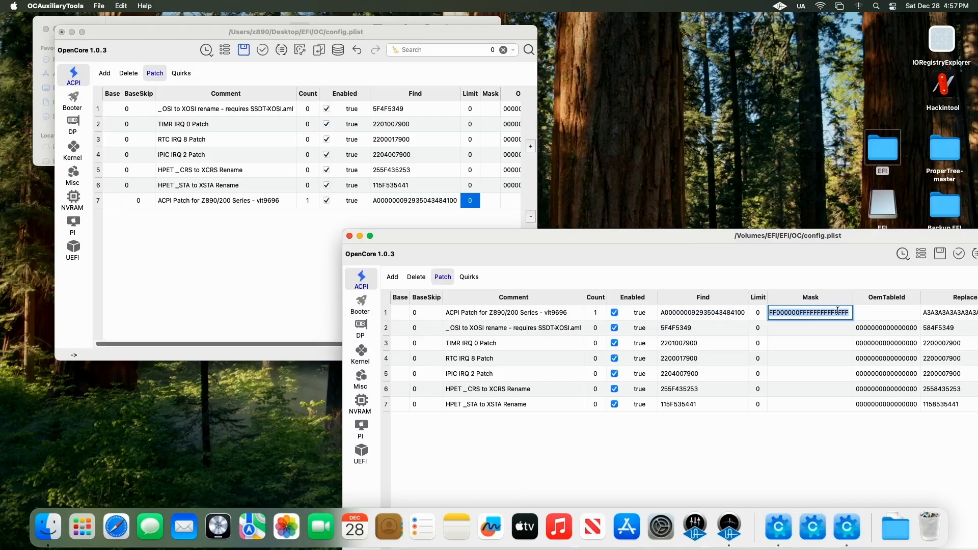
right_click(838, 311)
click(858, 341)
drag(538, 191, 834, 214)
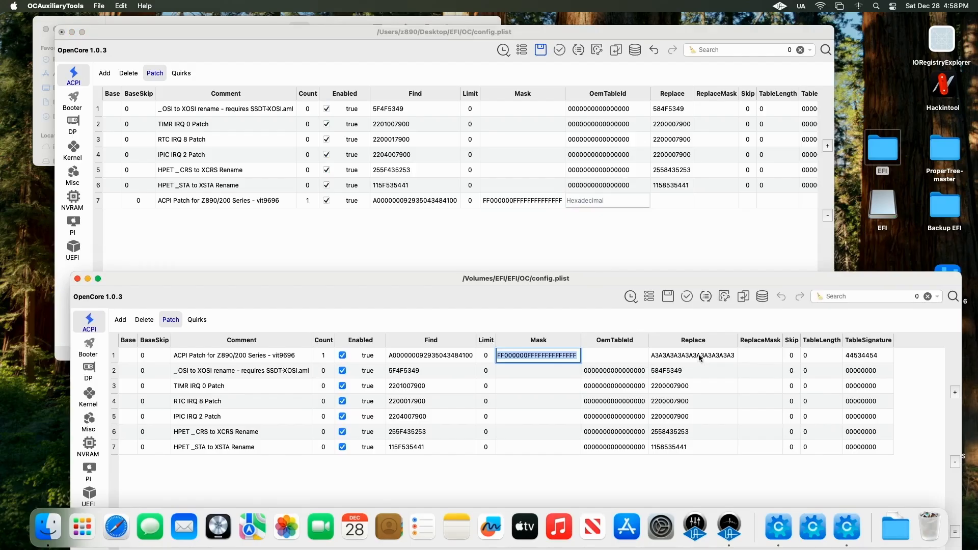
double_click(702, 356)
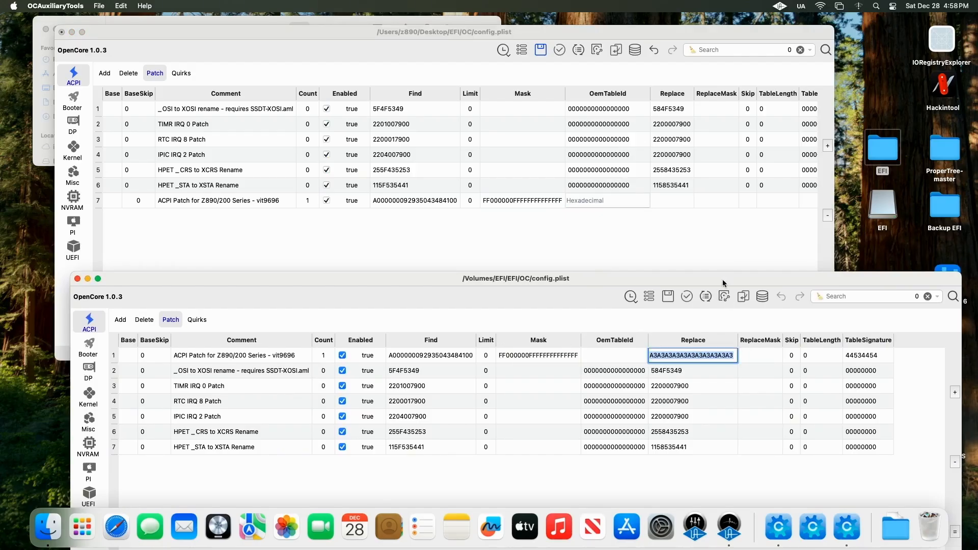
double_click(670, 203)
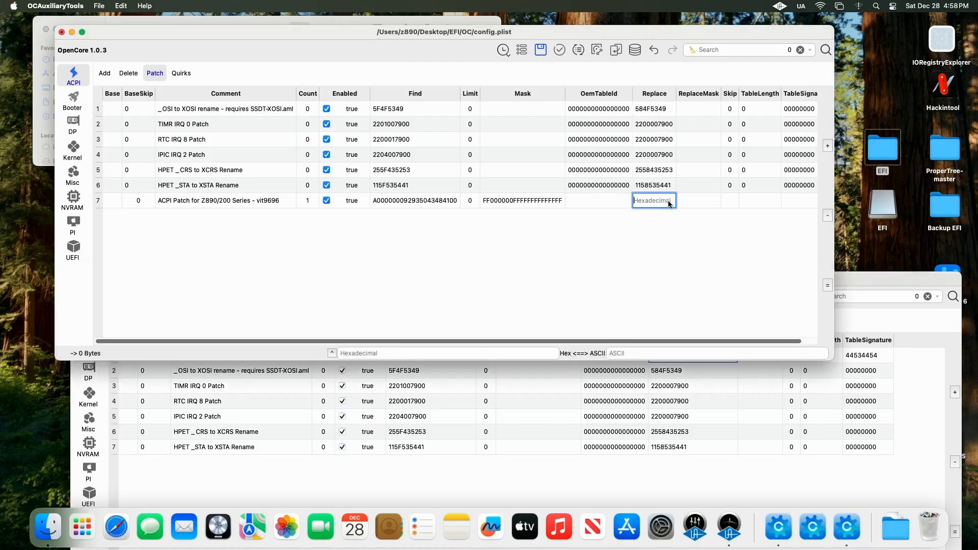
text(3A3A3A3A3A3)
key(Return)
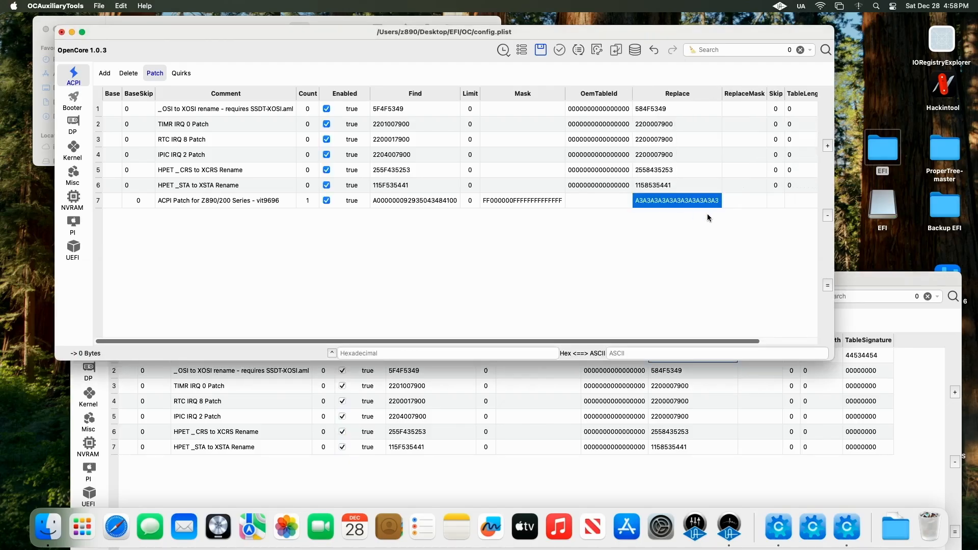
Step: Set the new patch's Skip and TableLength to 0
click(872, 279)
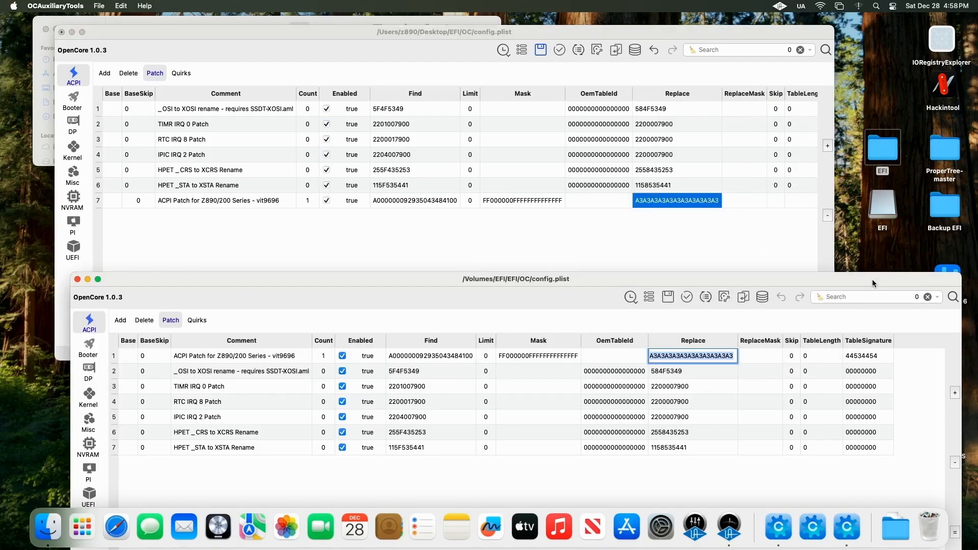
click(777, 202)
click(778, 202)
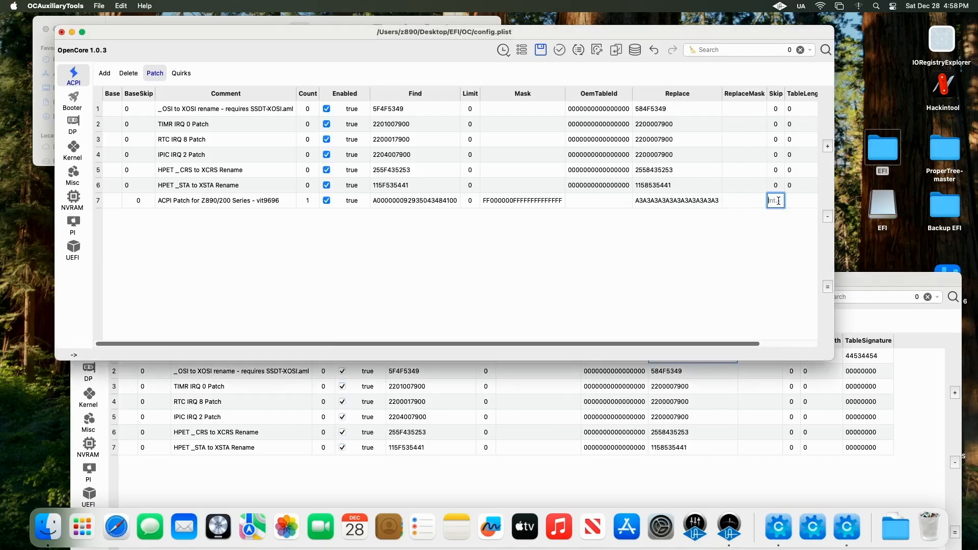
click(793, 201)
text(0)
Step: Copy TableSignature 44534454 from the USB config into the new patch and save config.plist
click(868, 355)
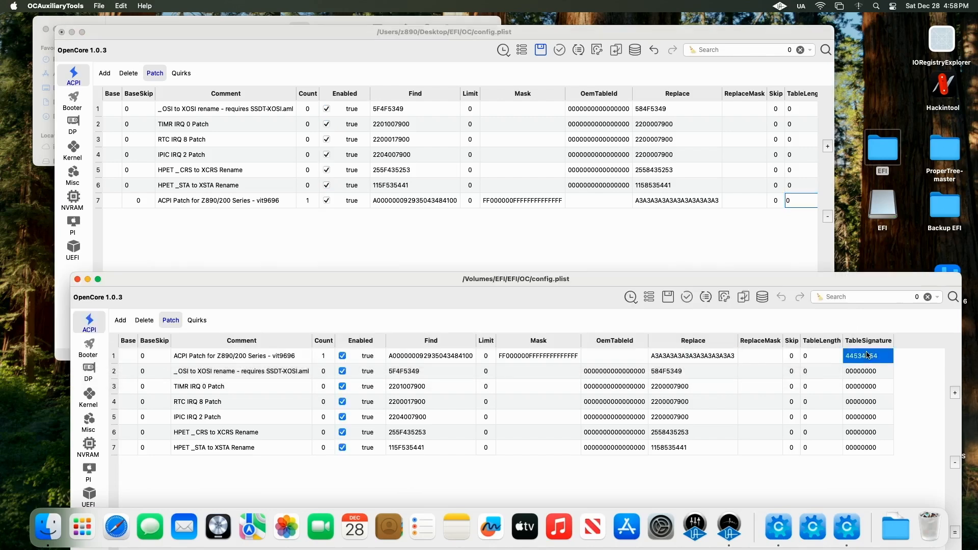
click(867, 355)
key(super+c)
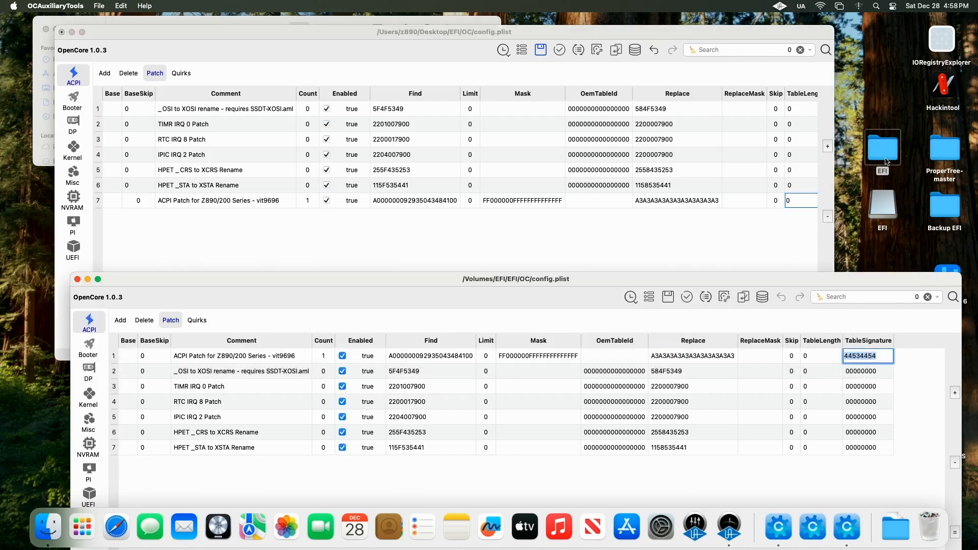
click(833, 186)
drag(834, 182, 942, 196)
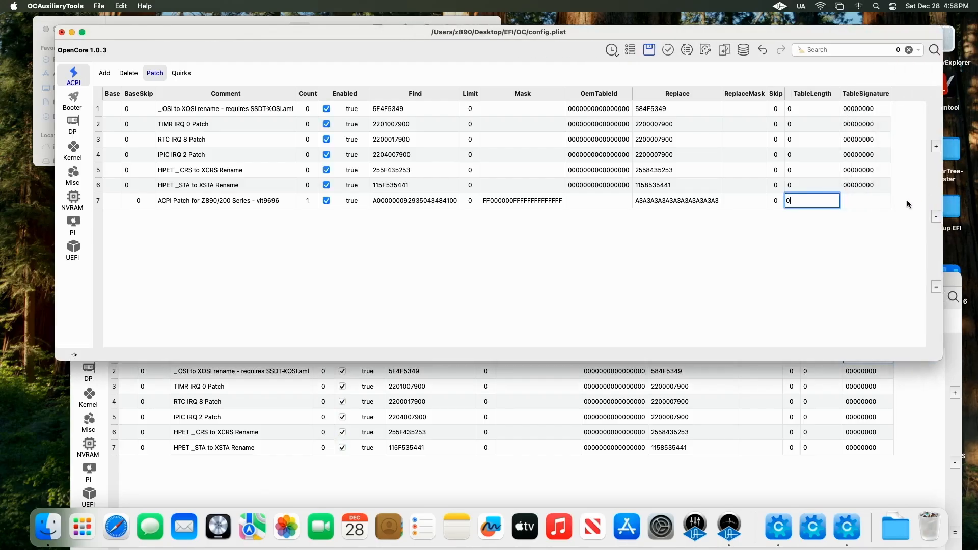
click(875, 202)
click(846, 202)
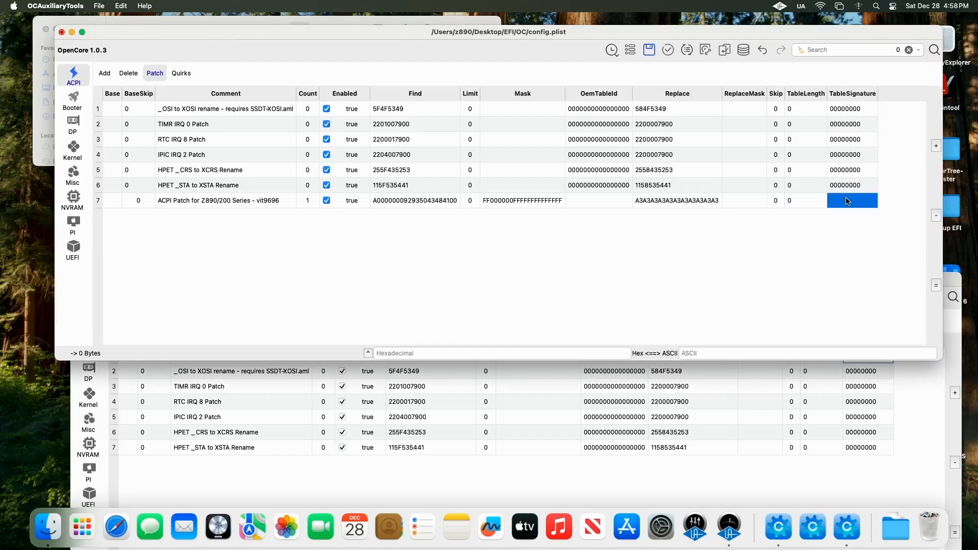
double_click(846, 200)
key(super+v)
key(Return)
click(646, 53)
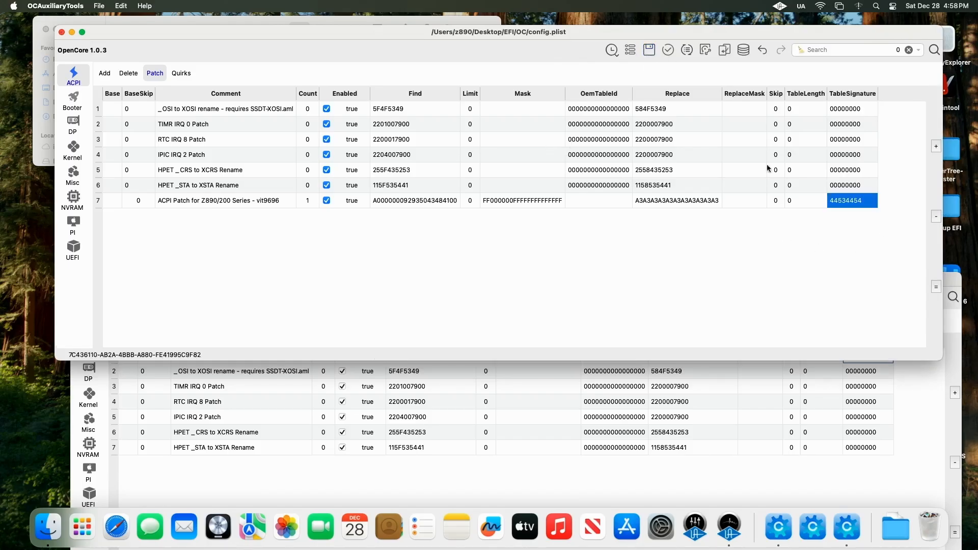
drag(959, 282, 957, 238)
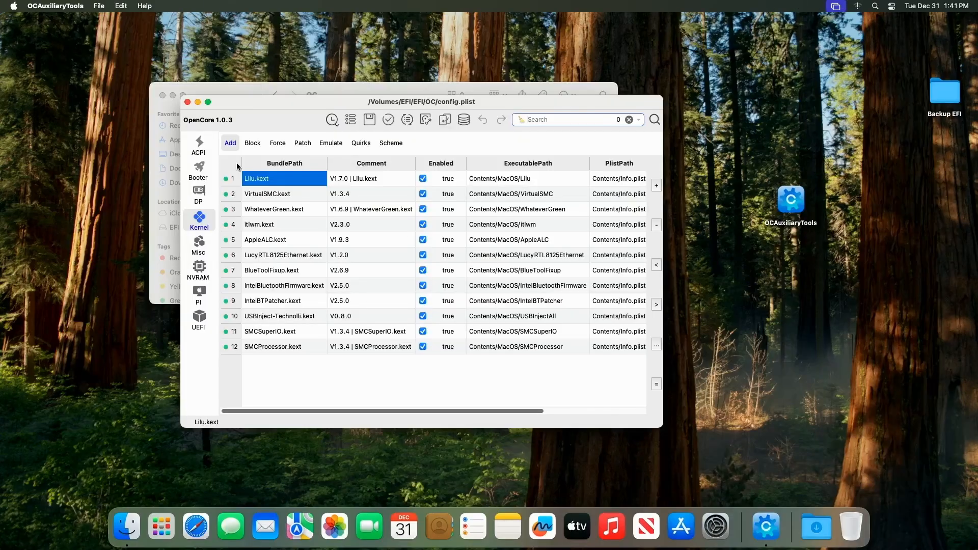
Step: Review the Kernel kext list and the Kernel quirks of the USB config.plist
drag(312, 106, 303, 60)
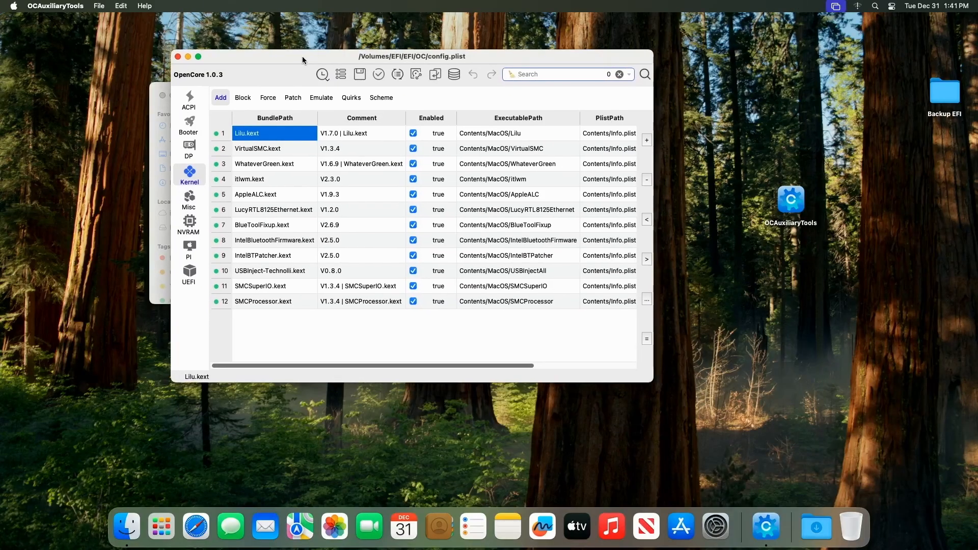
click(288, 274)
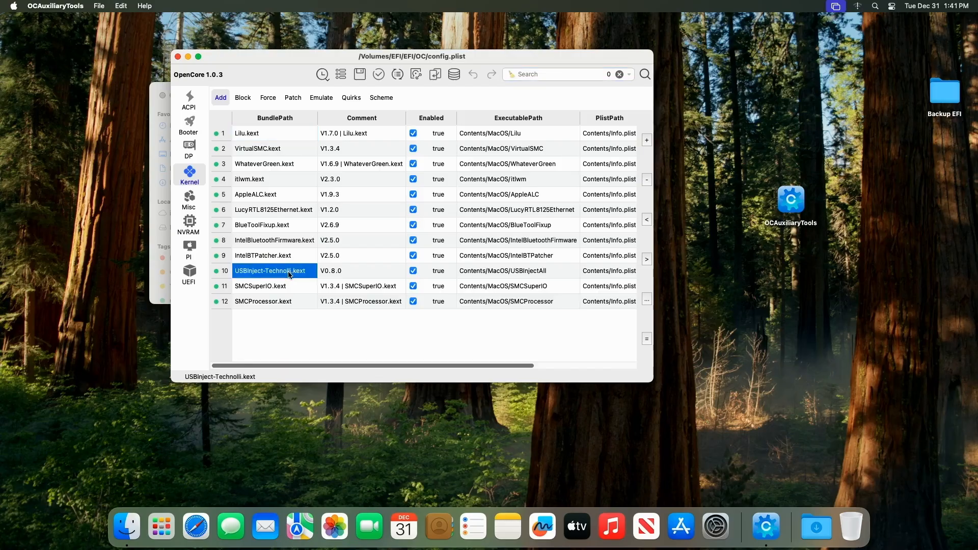
click(357, 100)
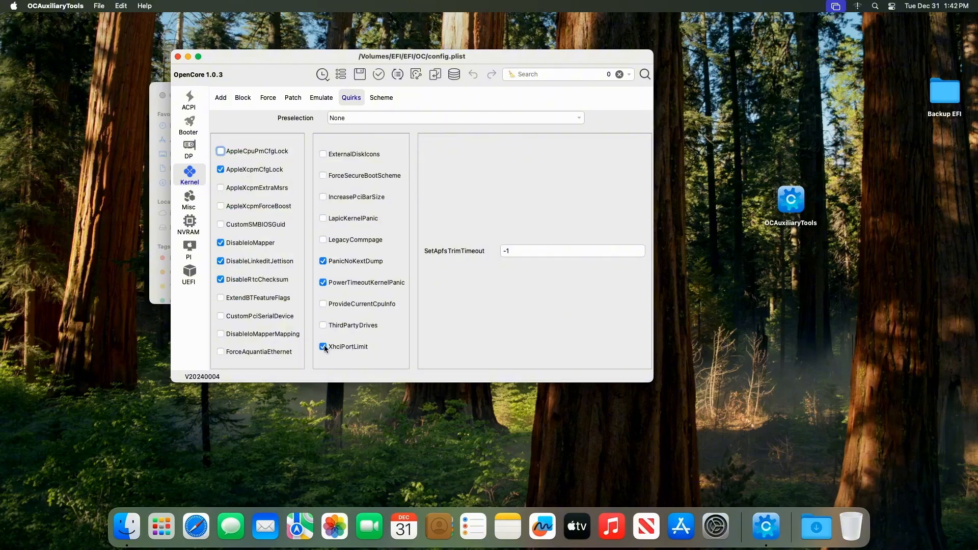
click(220, 98)
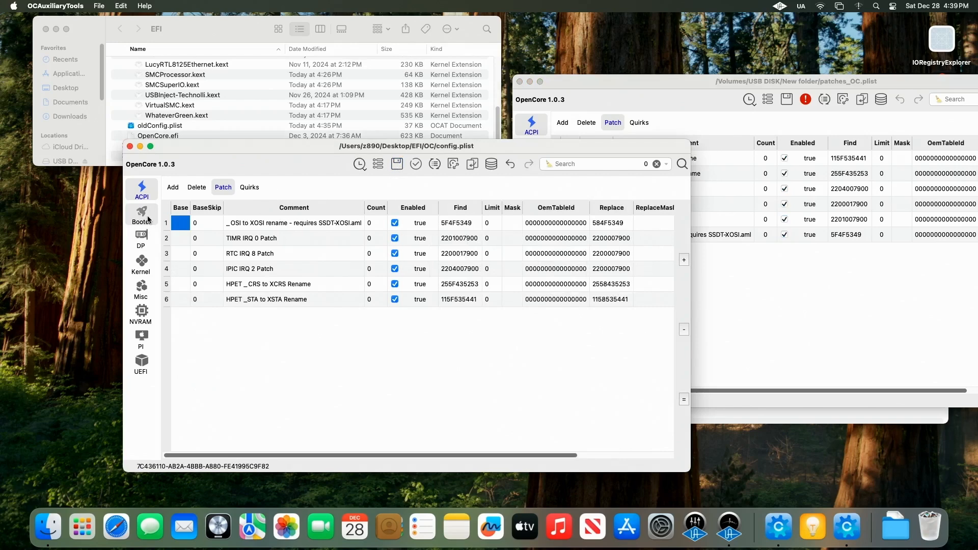
Step: Remove the PciRoot(0x0)/Pci(0x1B,0x2)/Pci(0x0,0x0) device properties entry
click(142, 214)
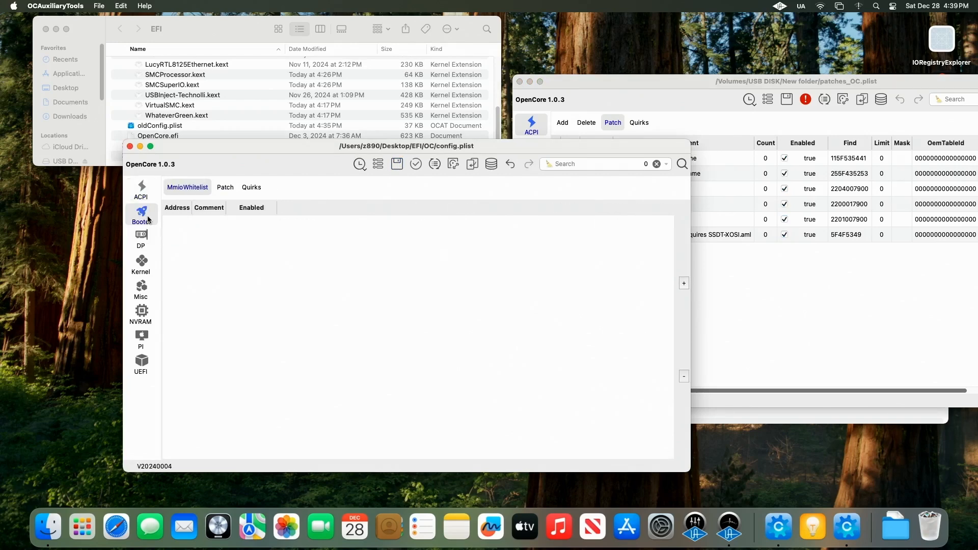
click(144, 244)
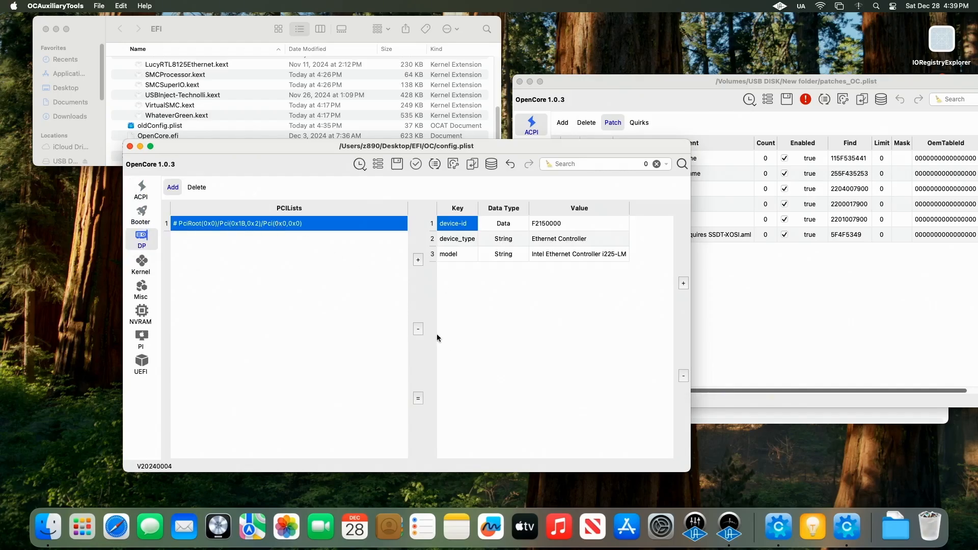
click(417, 328)
Step: Set SecureBootModel under Misc security settings to Disabled and save config.plist
click(142, 263)
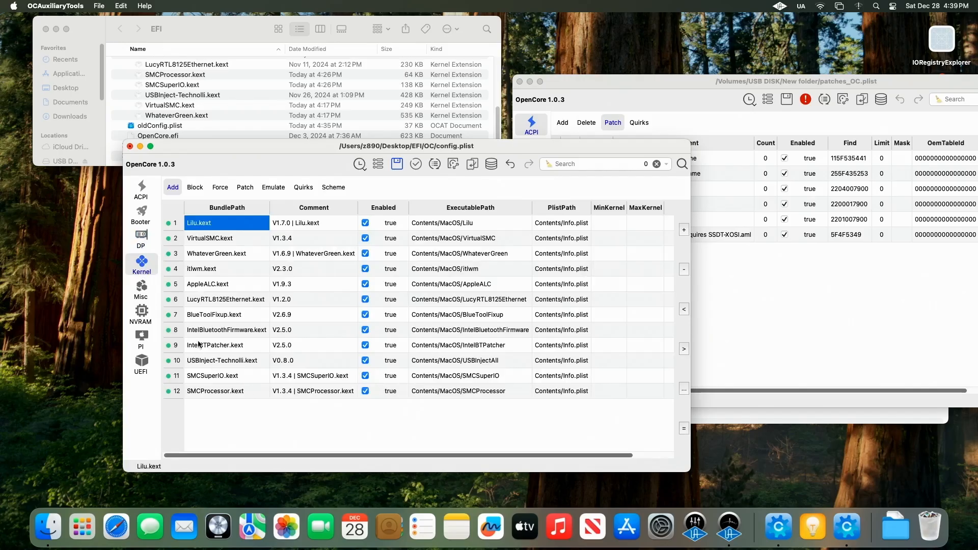
click(148, 296)
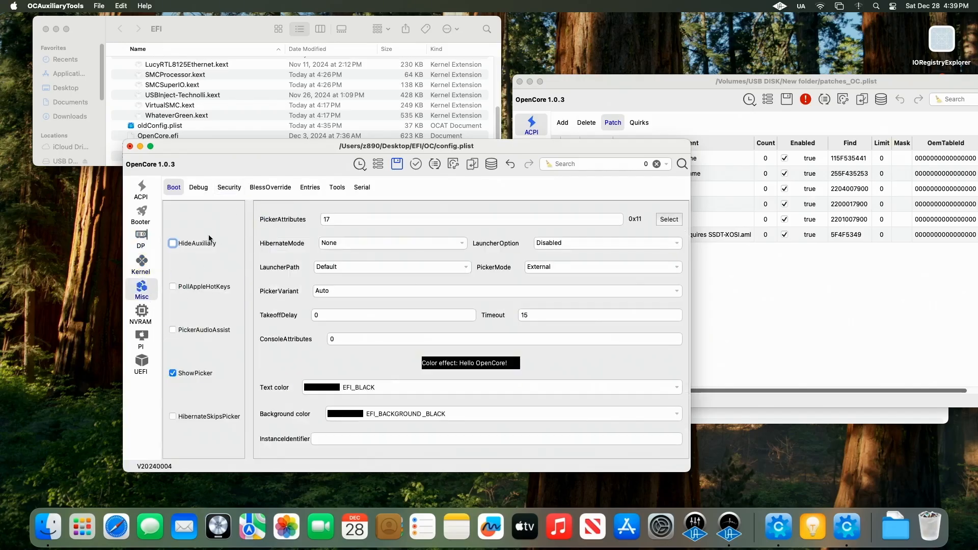
click(230, 189)
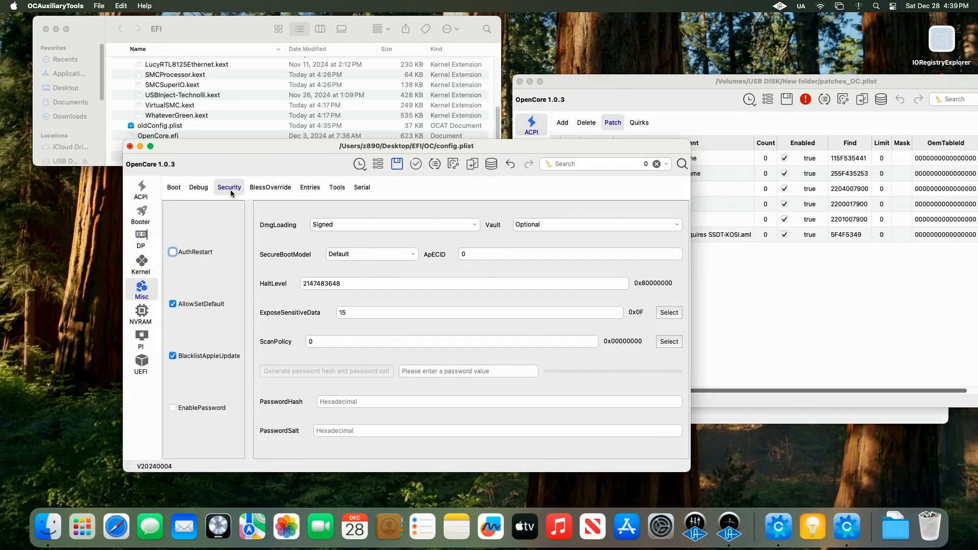
click(419, 261)
click(401, 266)
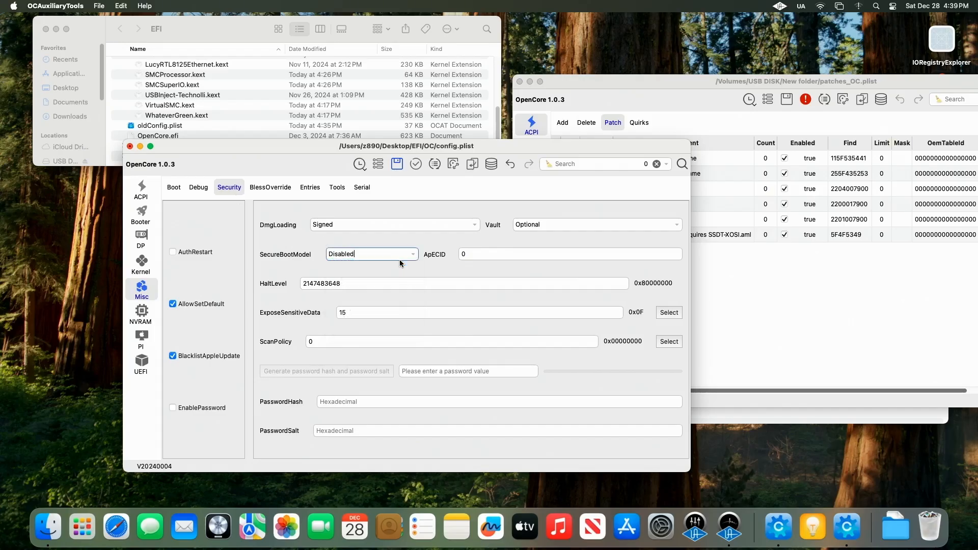
click(397, 164)
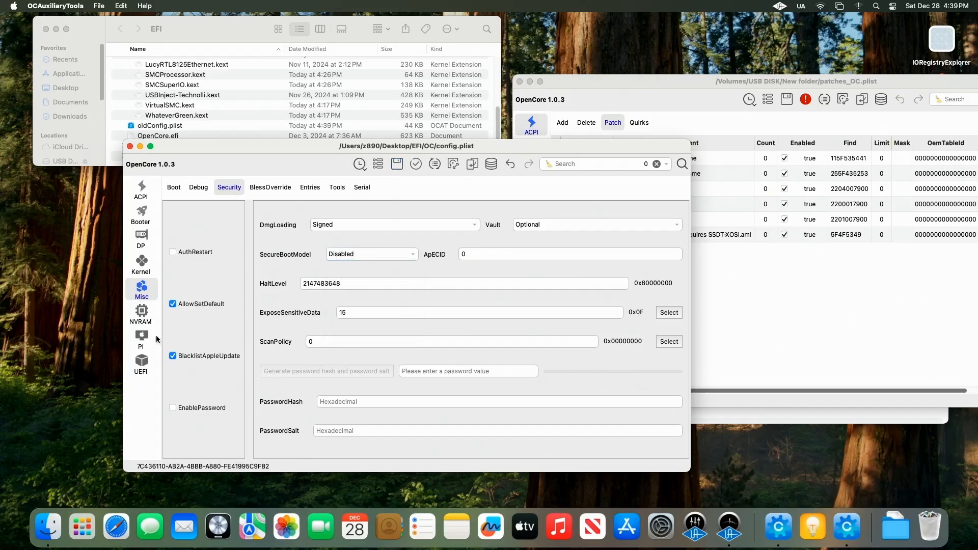
Step: Set the NVRAM boot-args value to -v keepsyms=1 debug=0x100
click(142, 314)
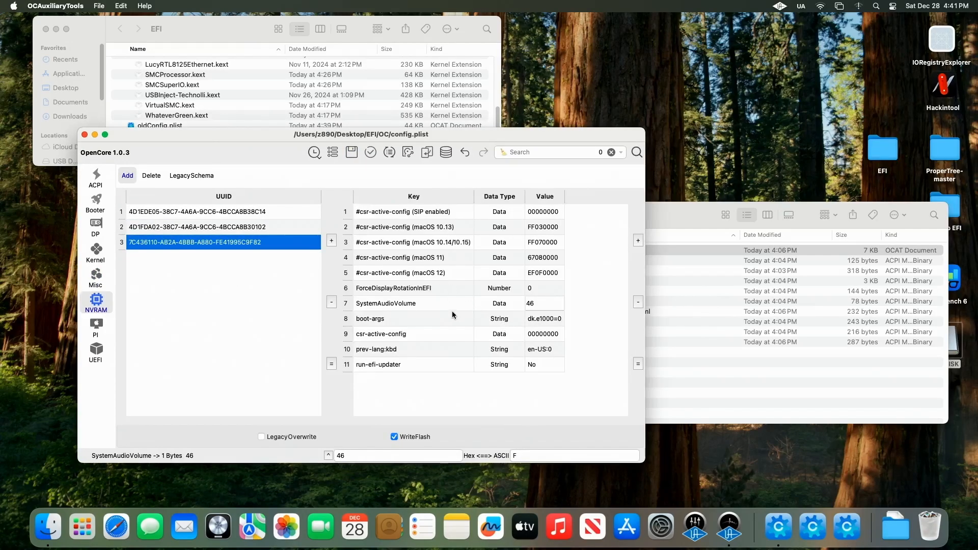
click(438, 321)
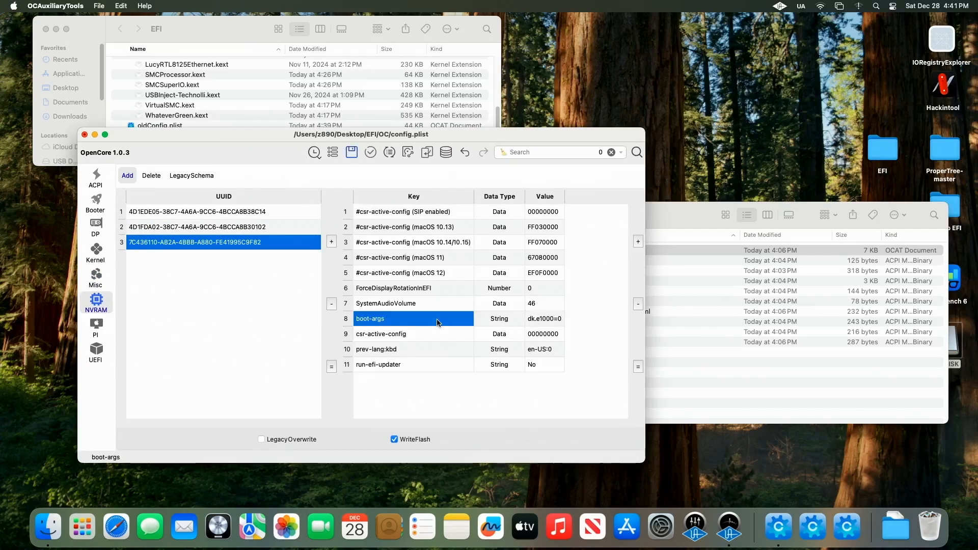
click(555, 320)
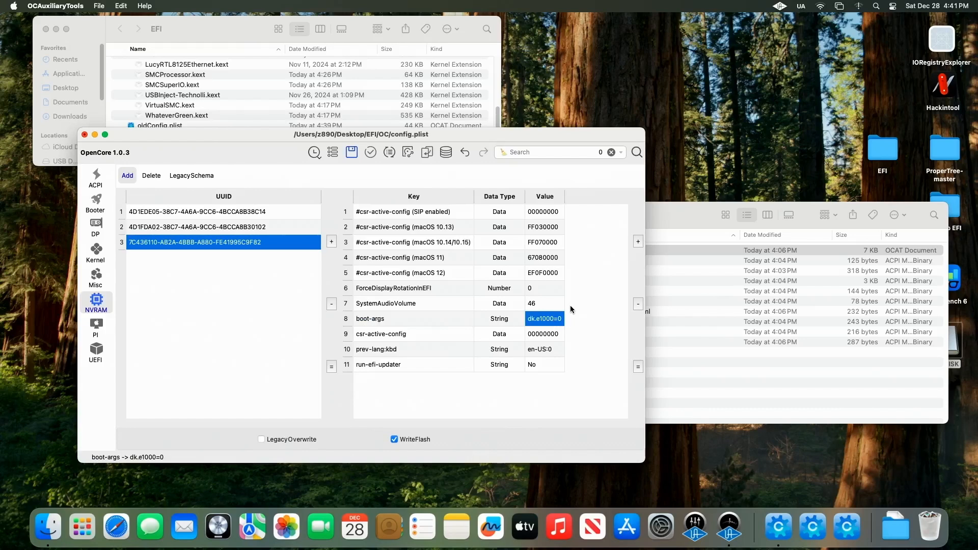
click(561, 321)
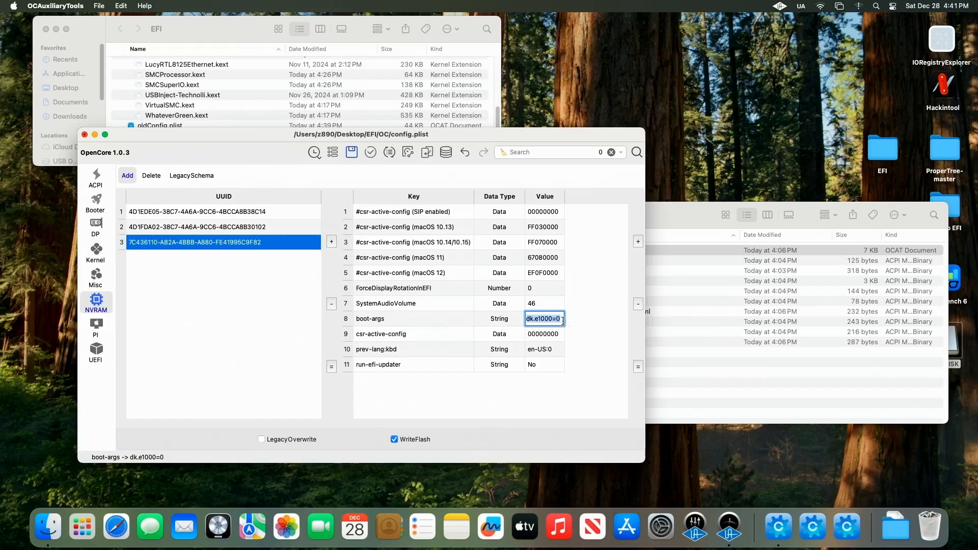
key(BackSpace)
text(-v)
text( kee)
text(psy)
text(ms=1)
text( deb)
text(ug)
text(=0x)
text(100)
Step: Open the recently used EFI-Old/OC/config.plist in a second window, showing its NVRAM entries
drag(702, 211, 743, 200)
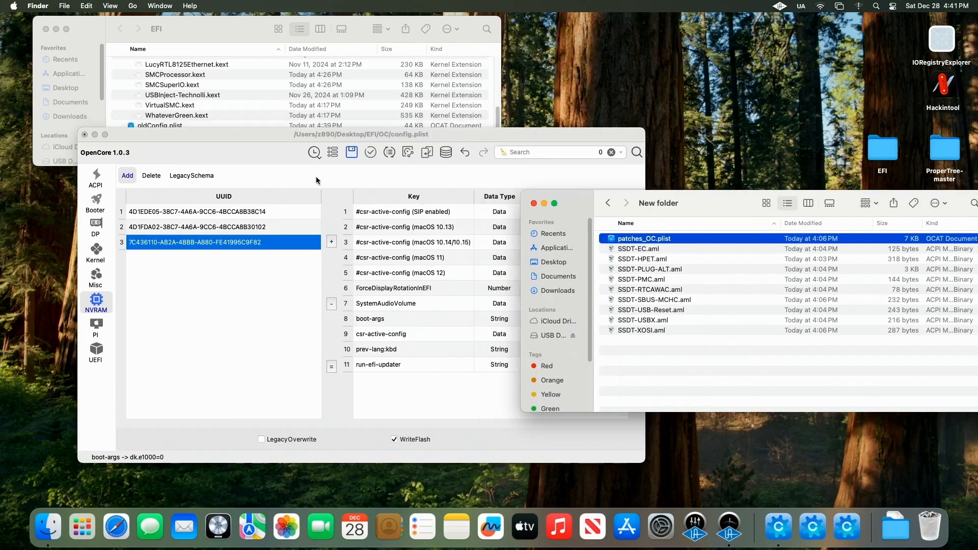
click(223, 144)
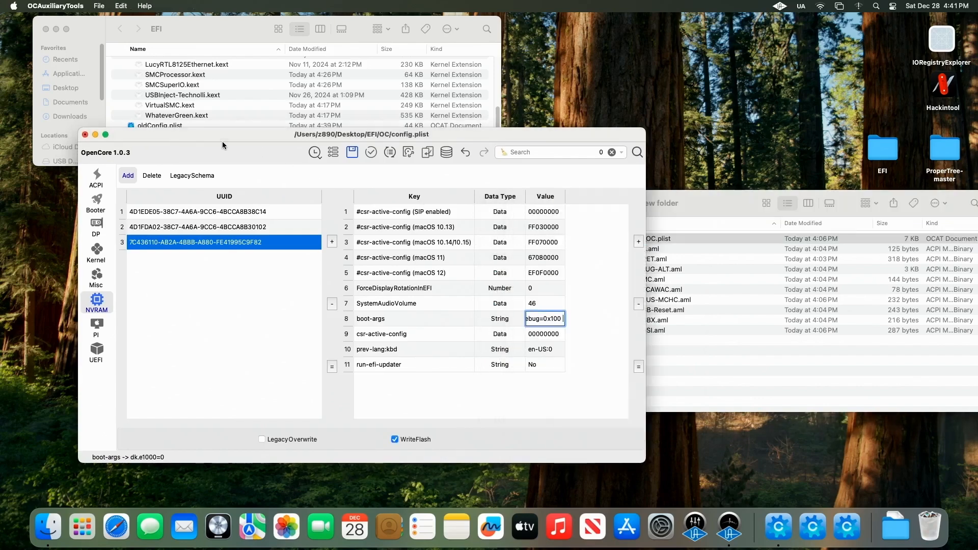
click(100, 6)
click(113, 21)
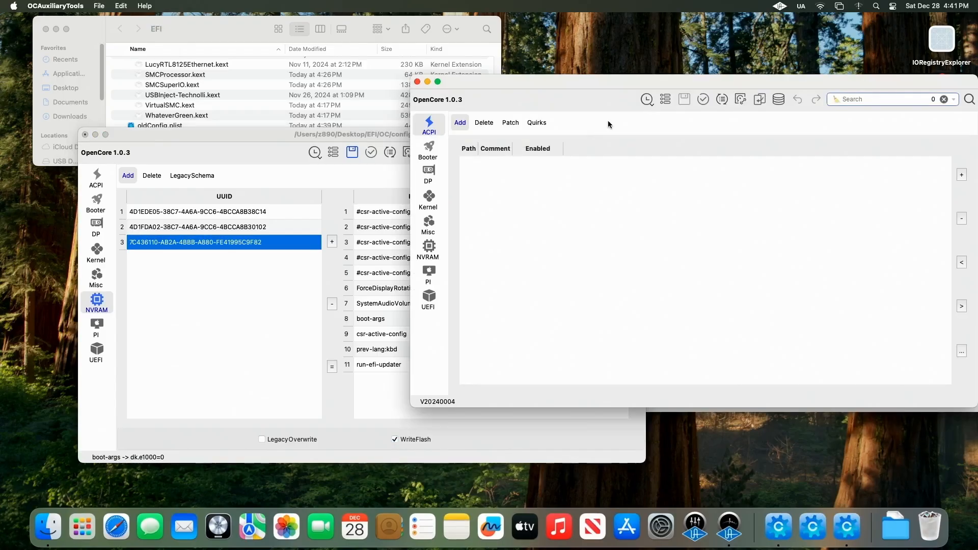
click(100, 6)
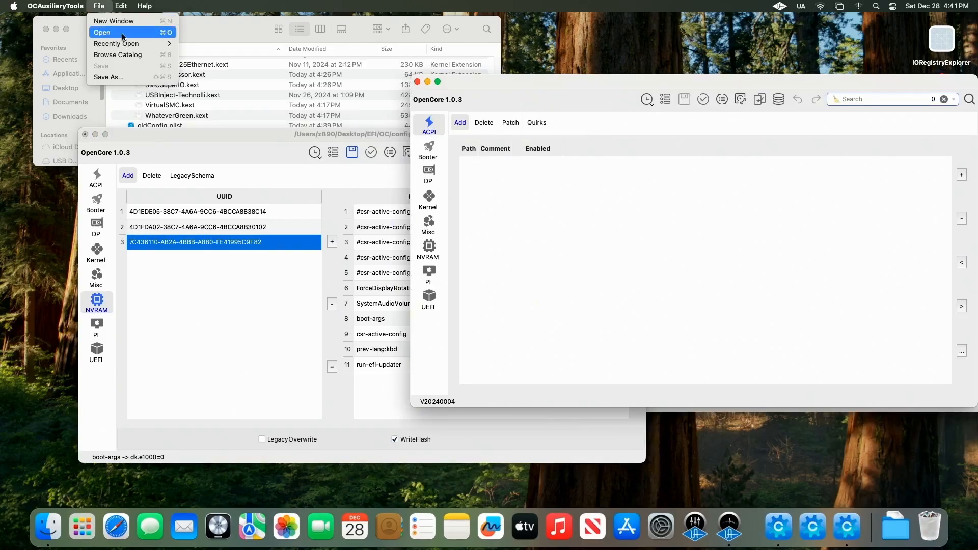
mouse_move(133, 43)
click(202, 46)
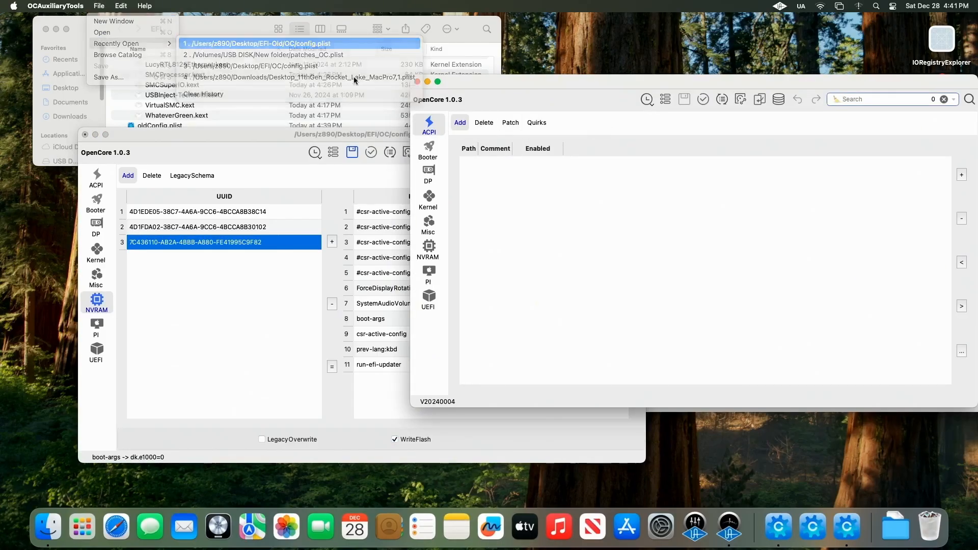
click(438, 251)
click(552, 190)
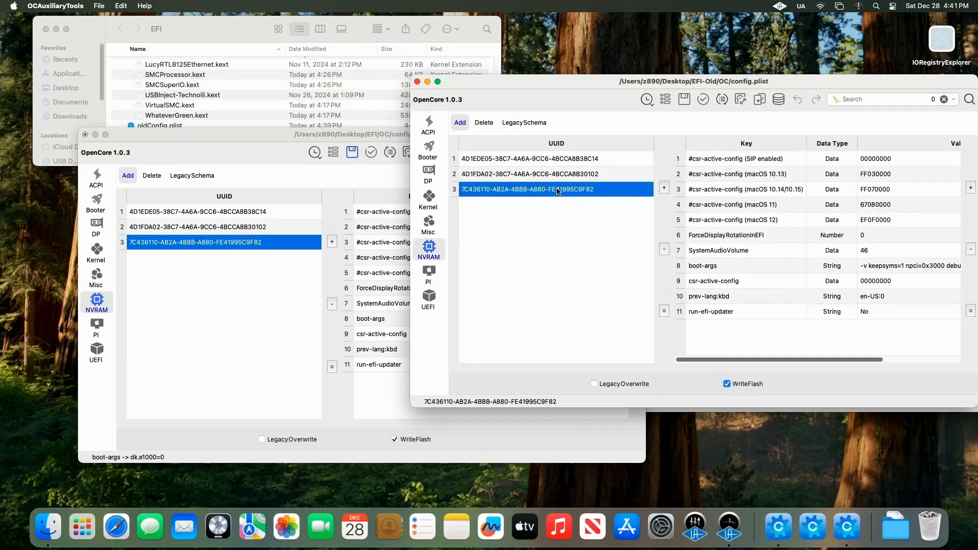
Step: Copy the old config's boot-args value into the new config's boot-args and save config.plist
double_click(895, 267)
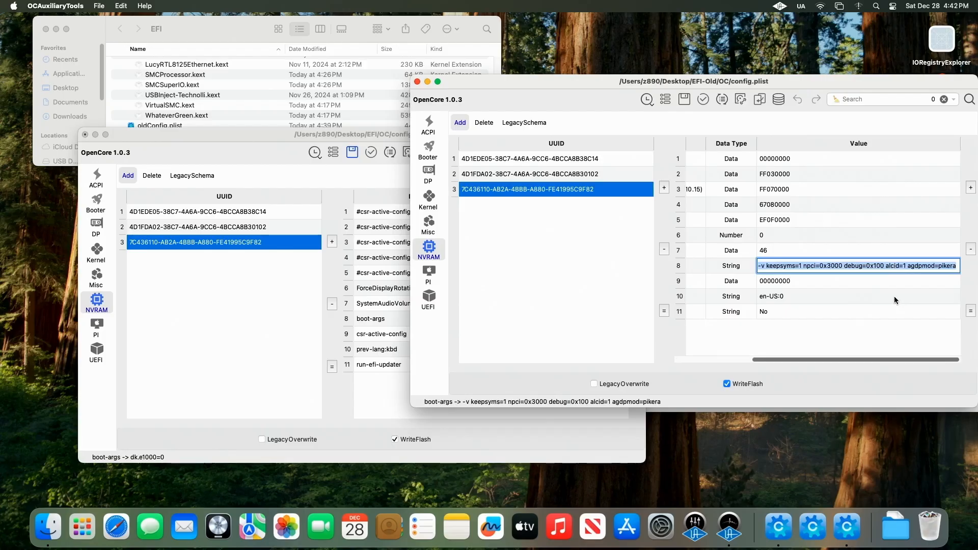
click(394, 396)
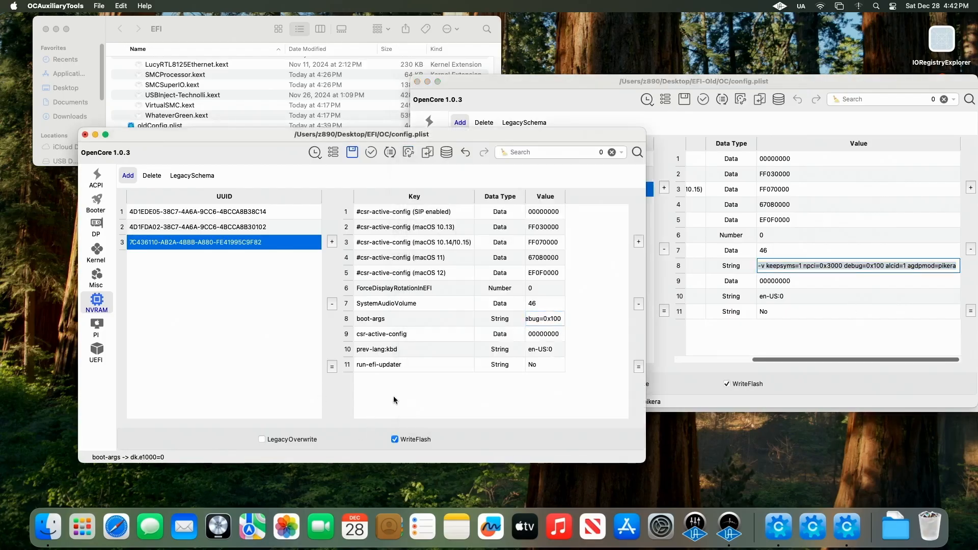
double_click(546, 318)
key(super+a)
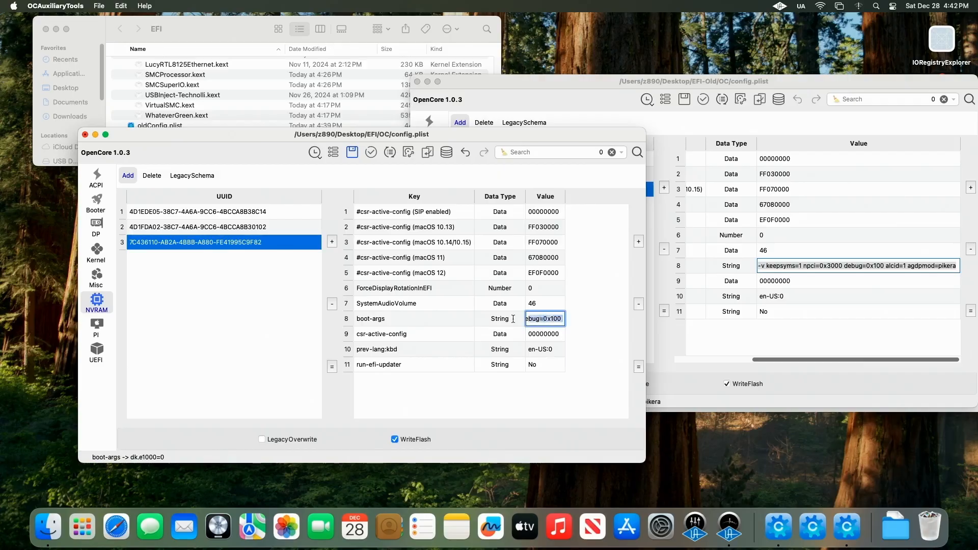
key(super+v)
key(Return)
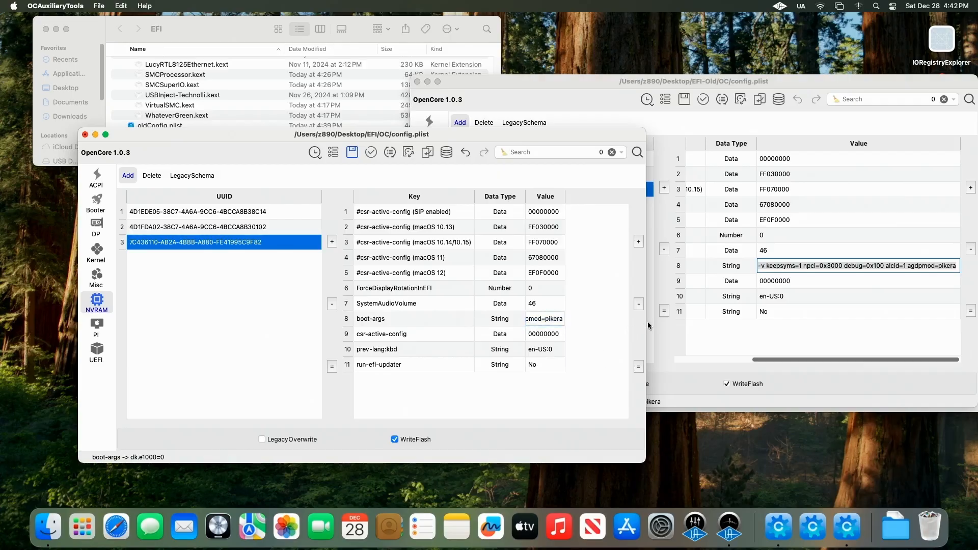
double_click(646, 324)
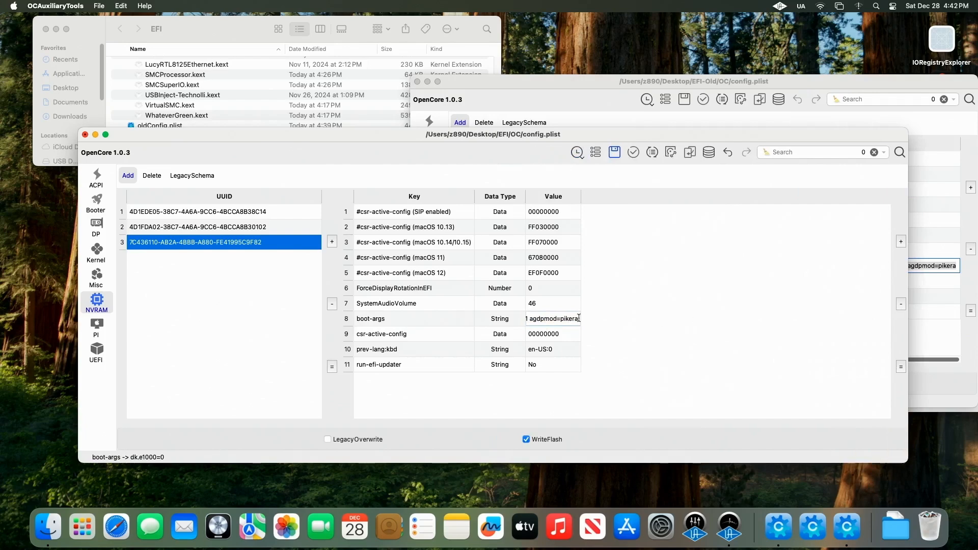
click(614, 153)
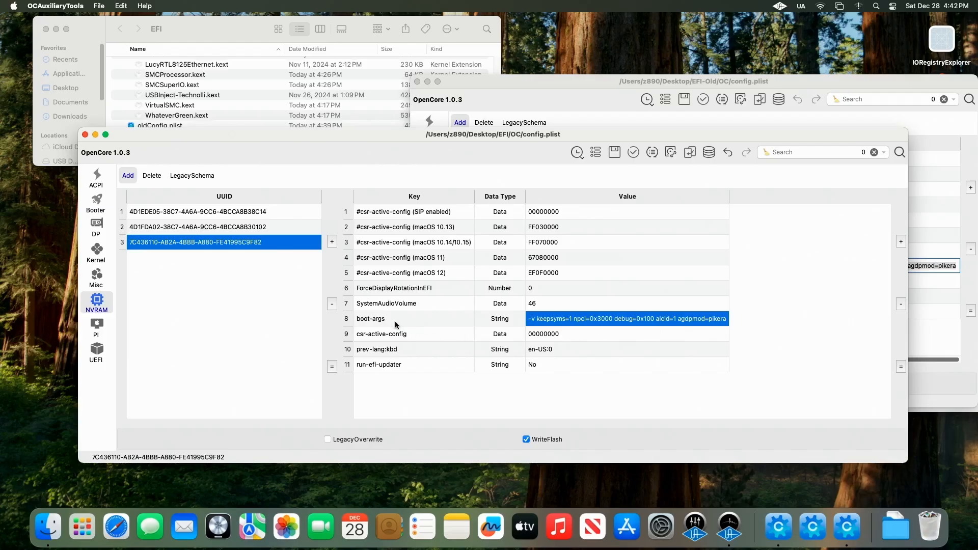
Step: Generate SMBIOS serial, MLB and UUID for MacPro7,1 and save config.plist
click(98, 330)
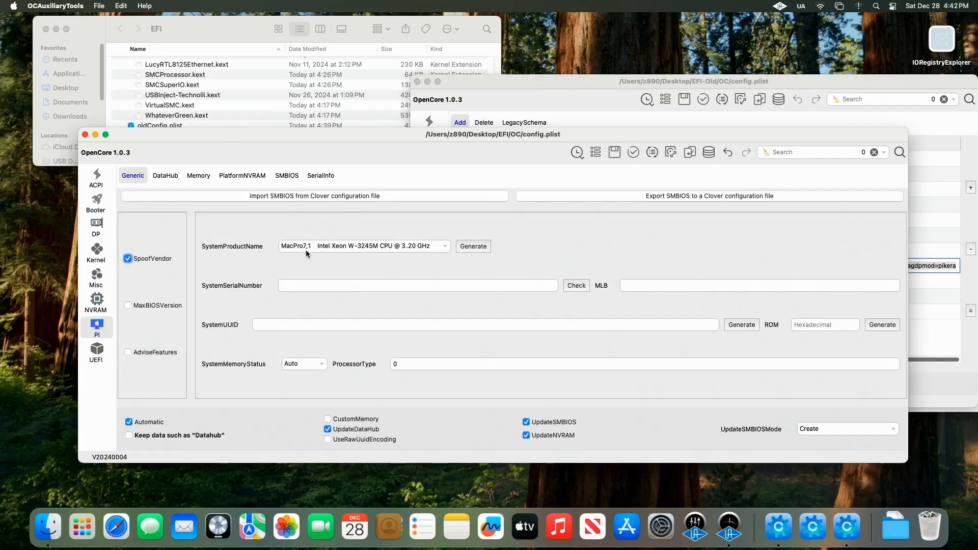
click(473, 248)
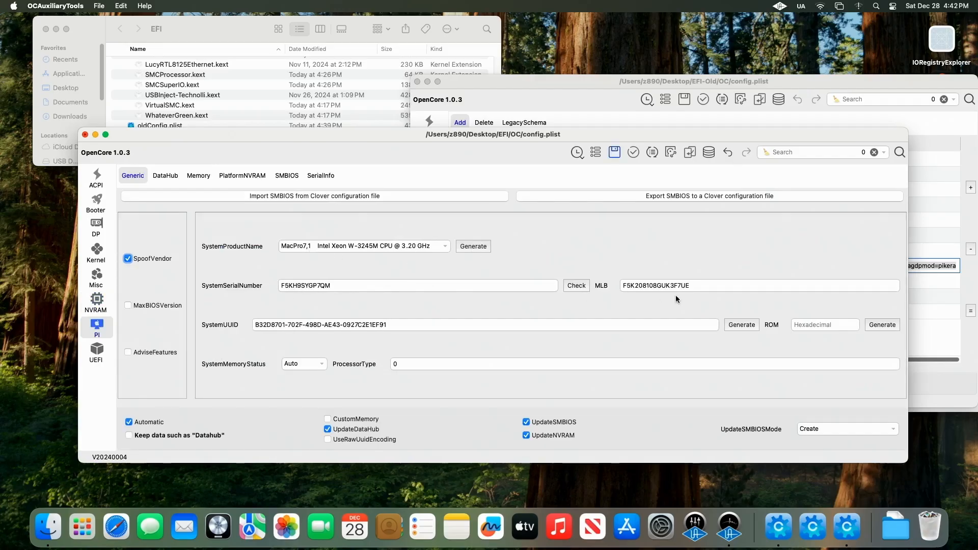
click(613, 152)
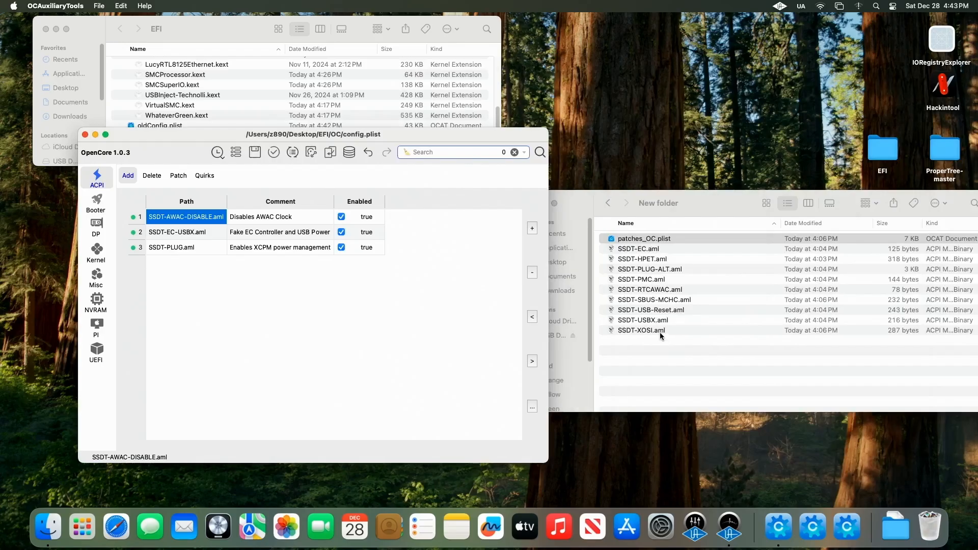
Step: Copy the nine SSDT files from New folder into the new EFI's OC/ACPI folder, adding them to the config's ACPI list
click(659, 333)
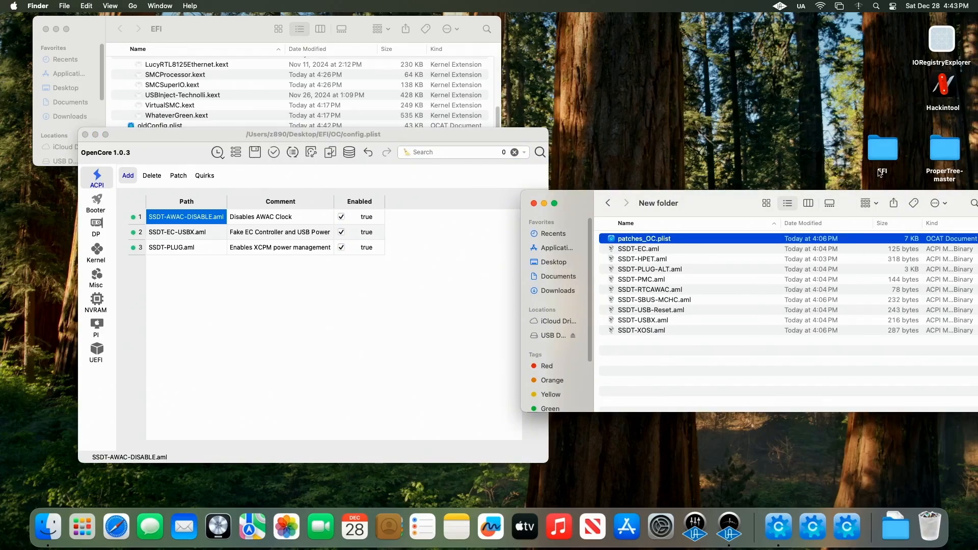
click(254, 87)
scroll(244, 105, up, 5)
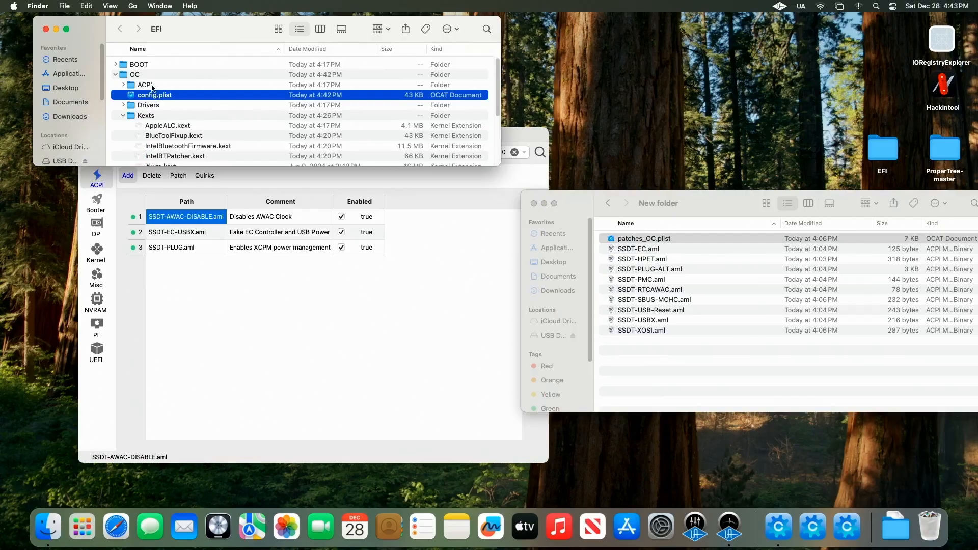
click(152, 88)
click(124, 85)
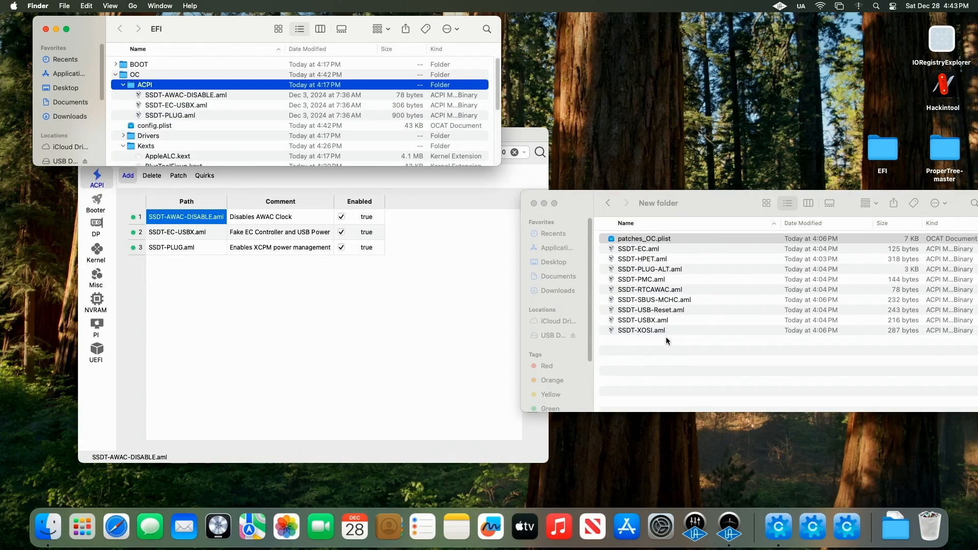
click(650, 332)
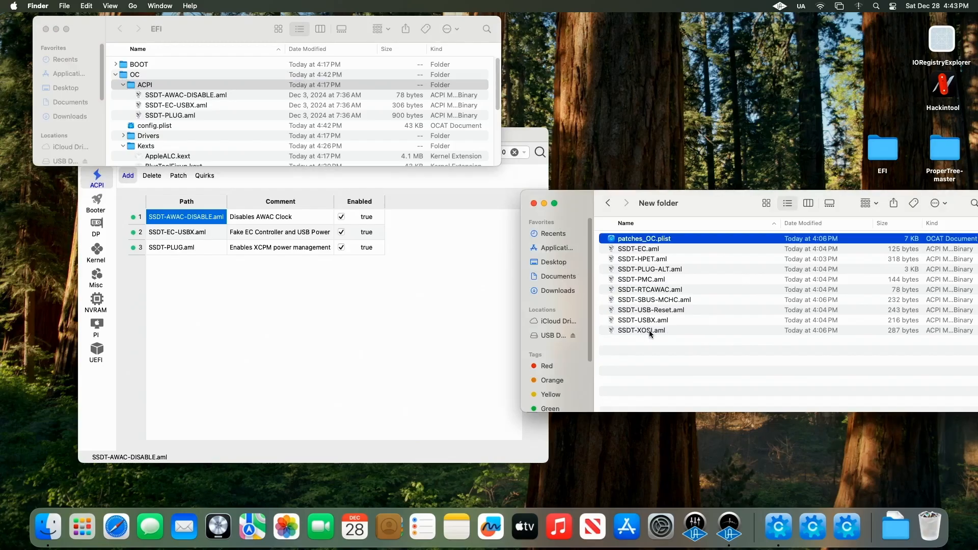
shift+click(645, 251)
right_click(644, 253)
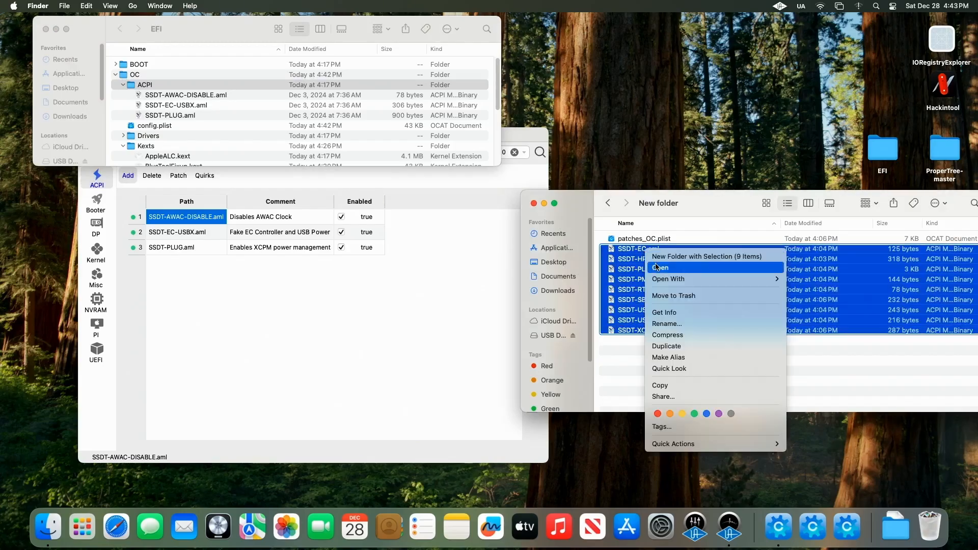
click(686, 386)
click(179, 87)
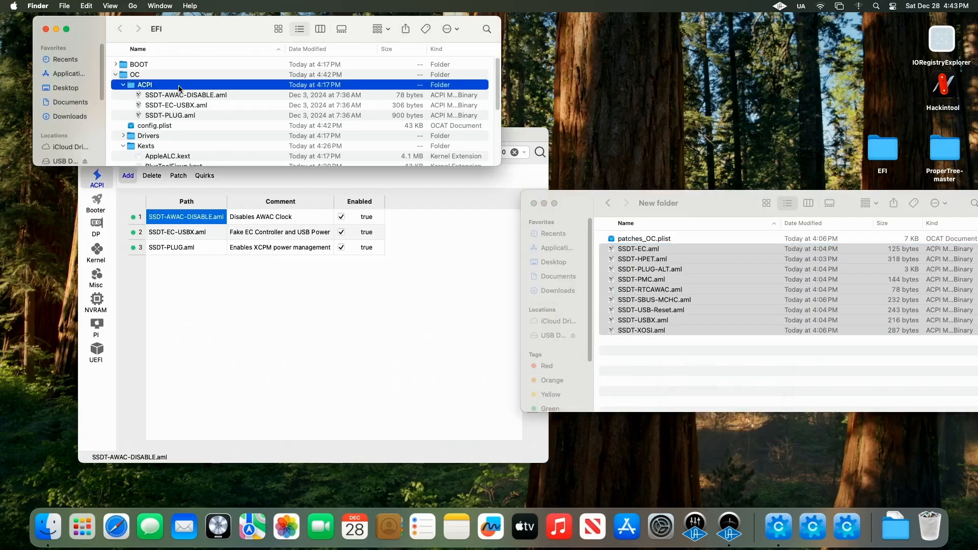
right_click(179, 86)
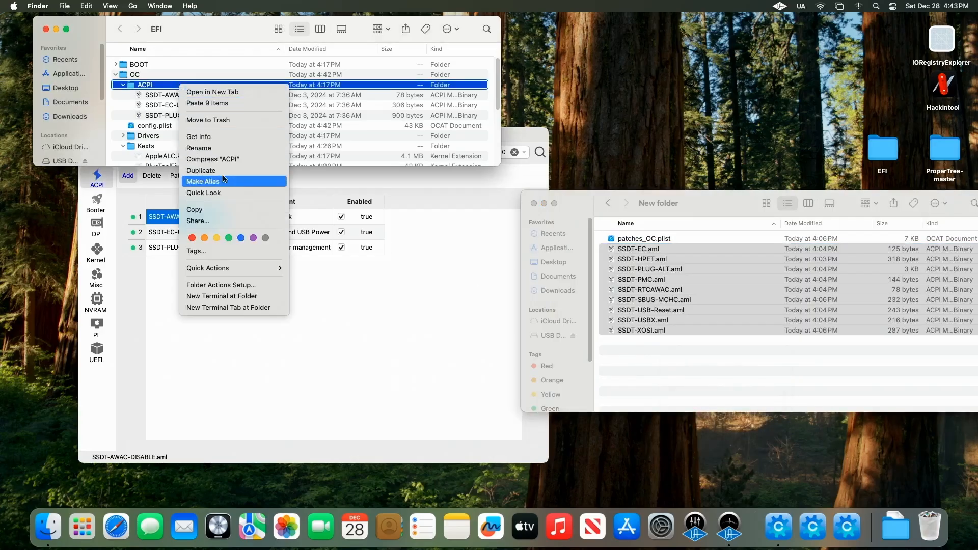
click(212, 103)
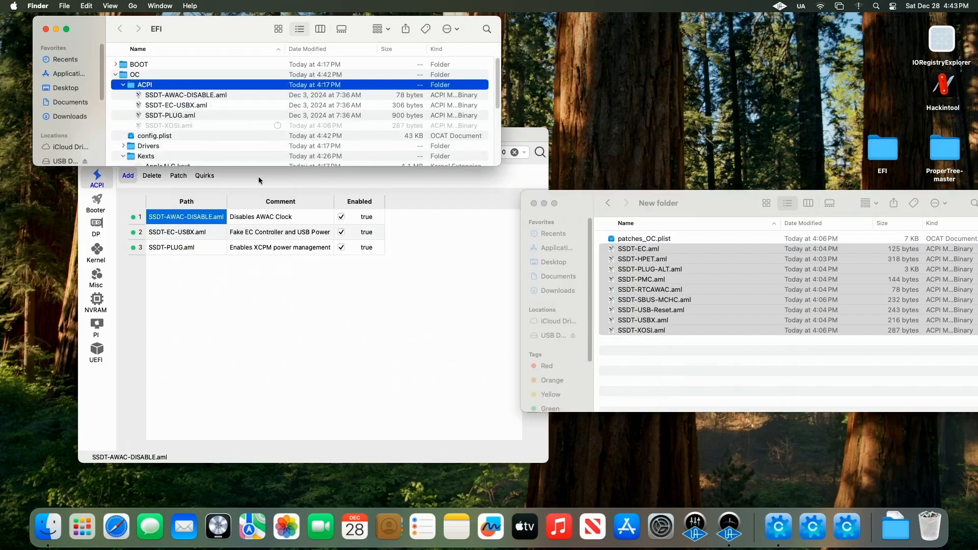
click(491, 314)
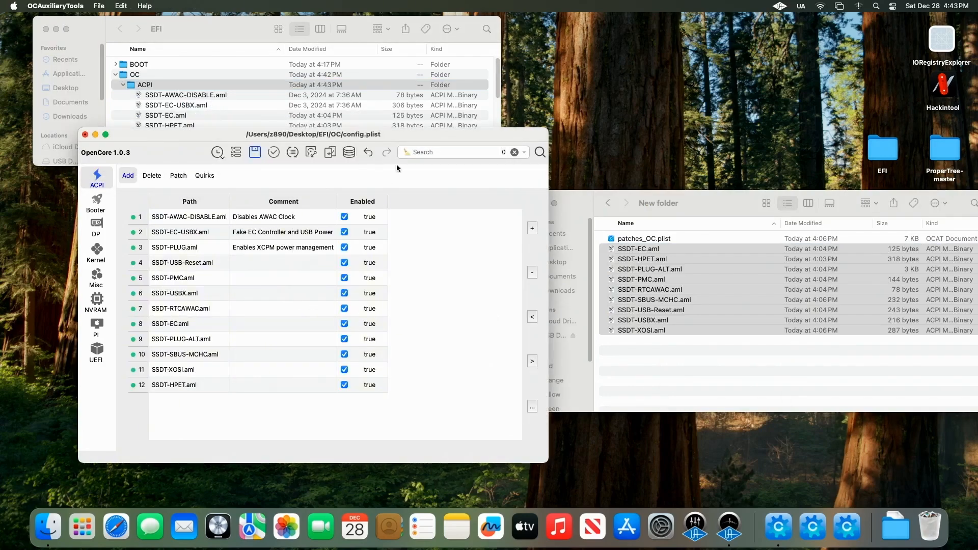
drag(398, 137, 519, 105)
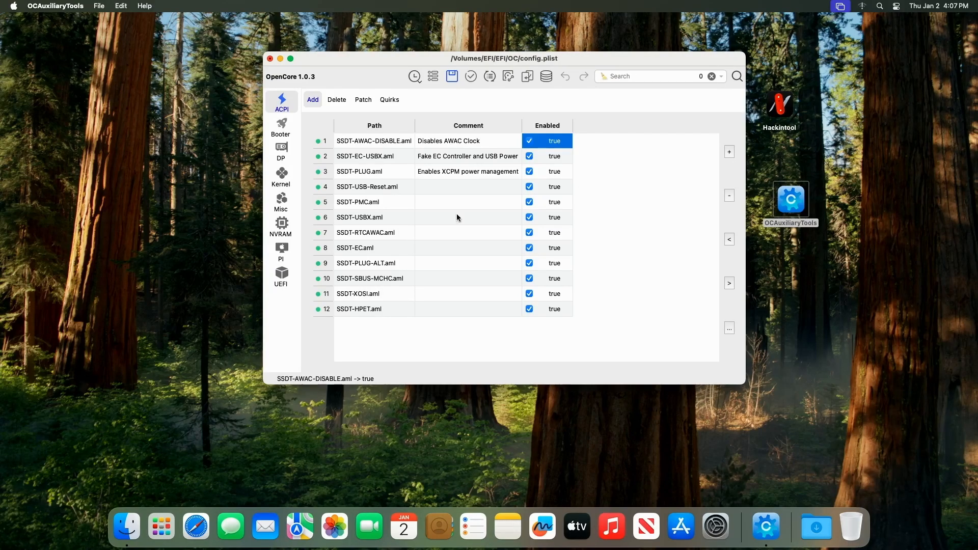
Step: Remove SSDT-EC-USBX, SSDT-PLUG and SSDT-AWAC-DISABLE from the ACPI Add list and save config.plist
click(375, 174)
click(385, 157)
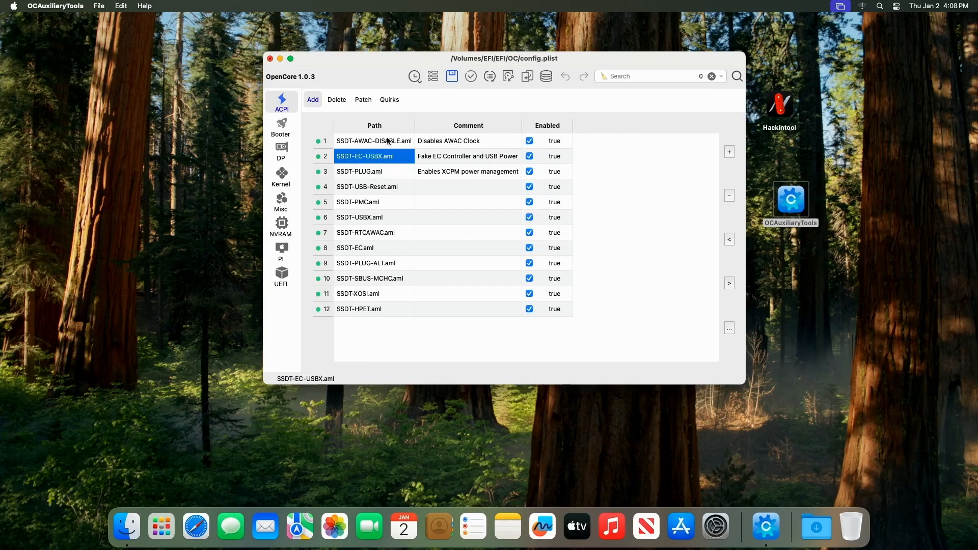
click(388, 143)
click(387, 159)
click(377, 173)
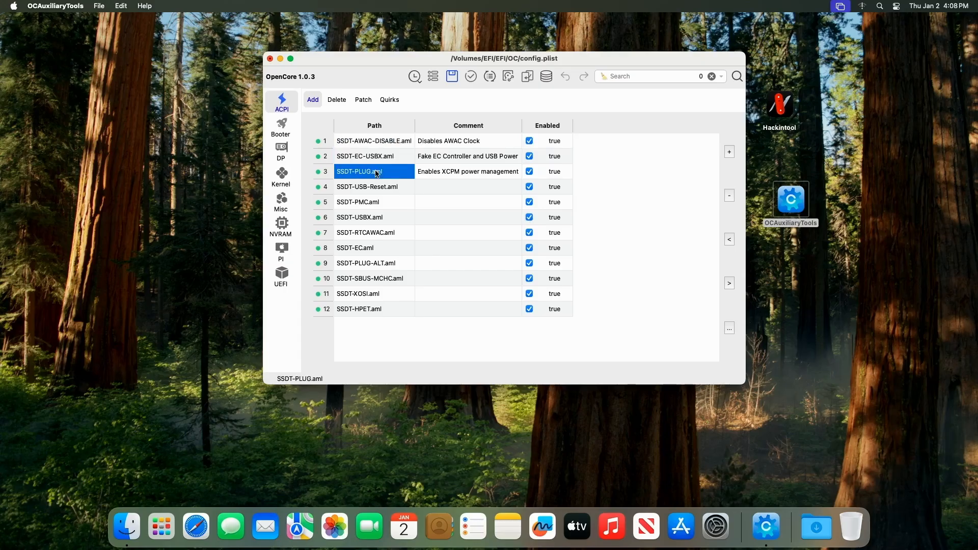
click(730, 196)
click(730, 195)
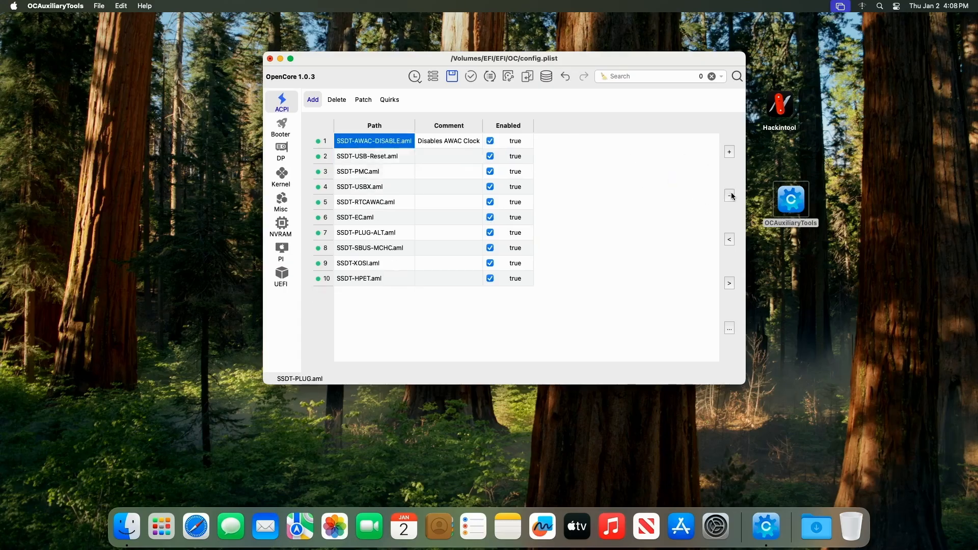
click(729, 196)
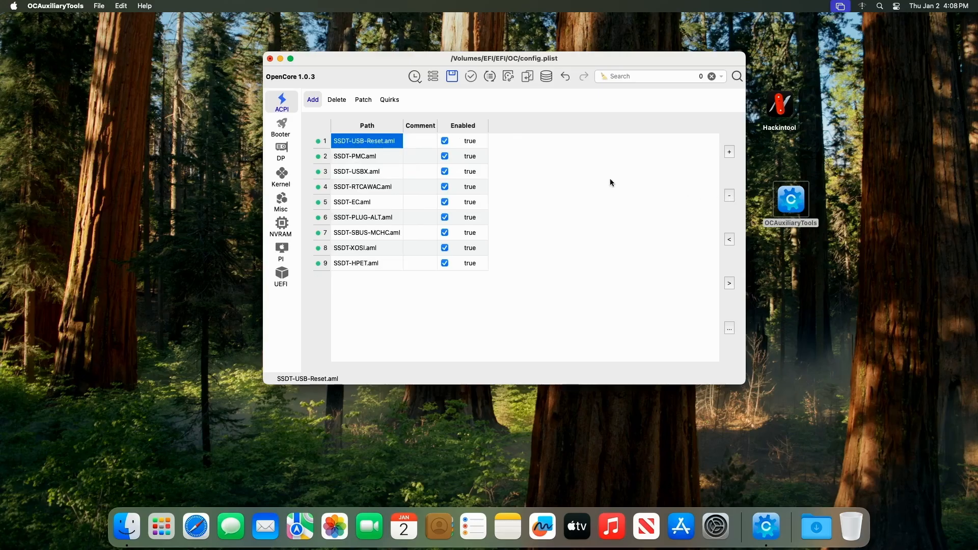
click(599, 184)
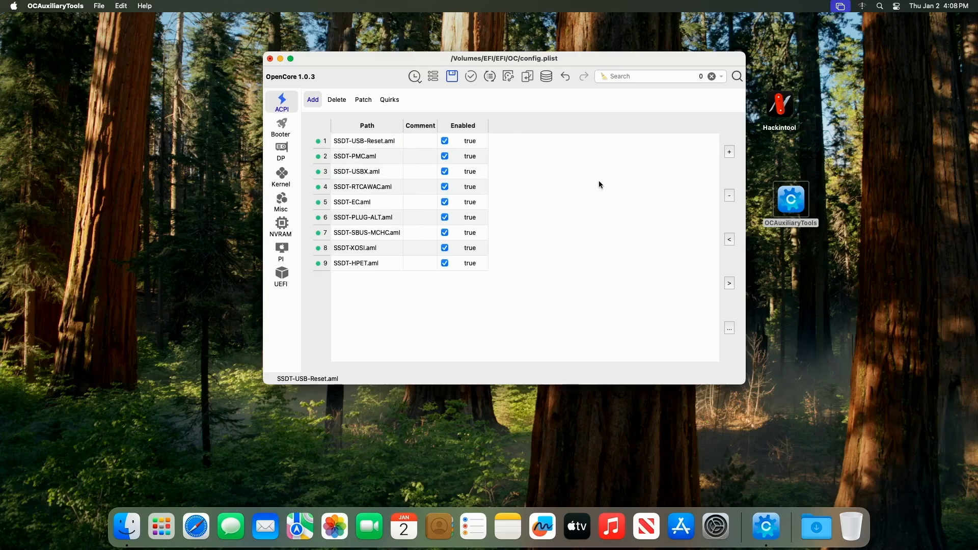
click(452, 77)
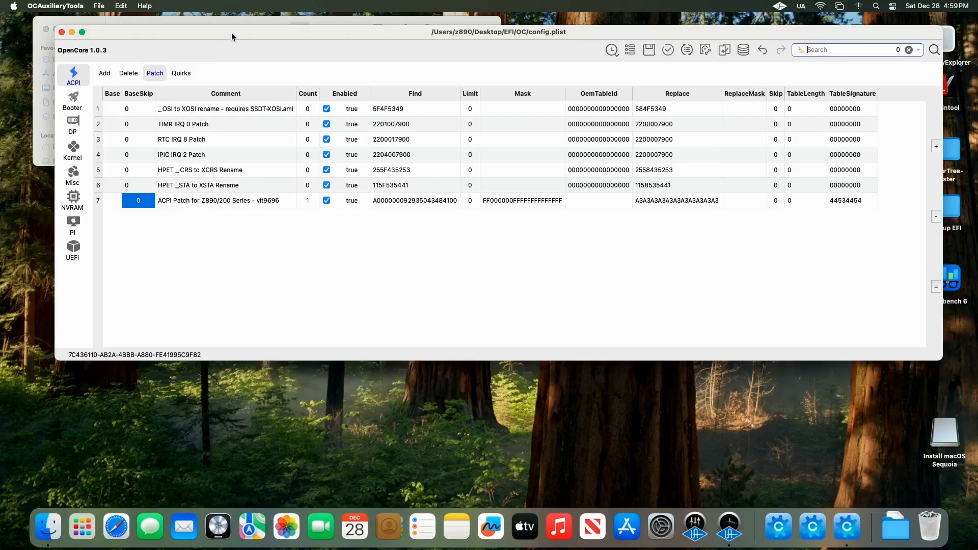
Step: Review the ACPI patches, DeviceProperties, kernel kexts, Misc, NVRAM and PlatformInfo sections of config.plist
drag(231, 32, 260, 87)
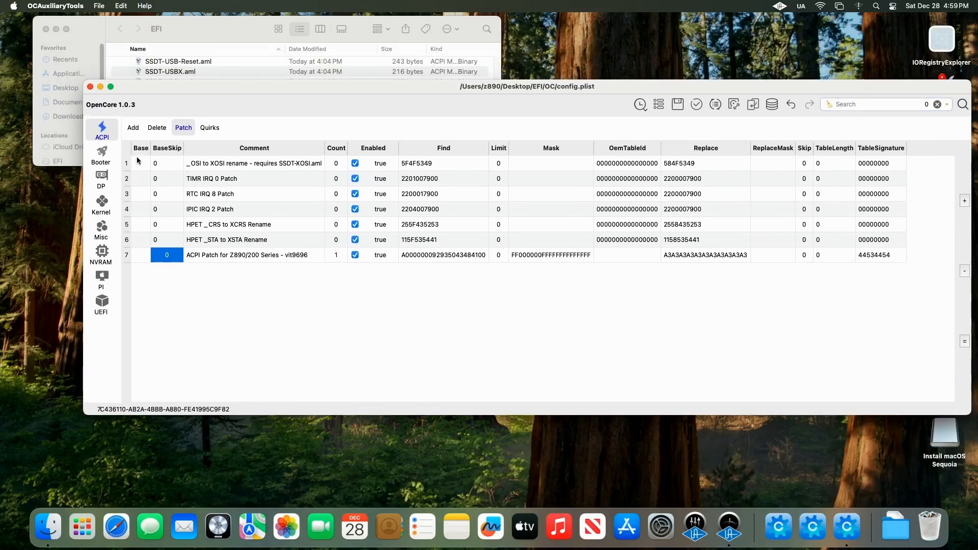
click(103, 155)
click(103, 179)
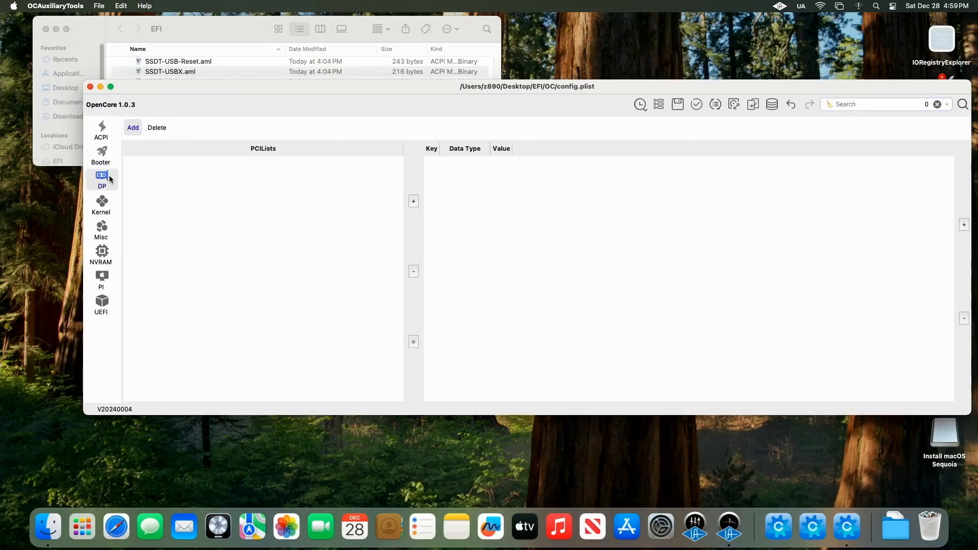
click(103, 203)
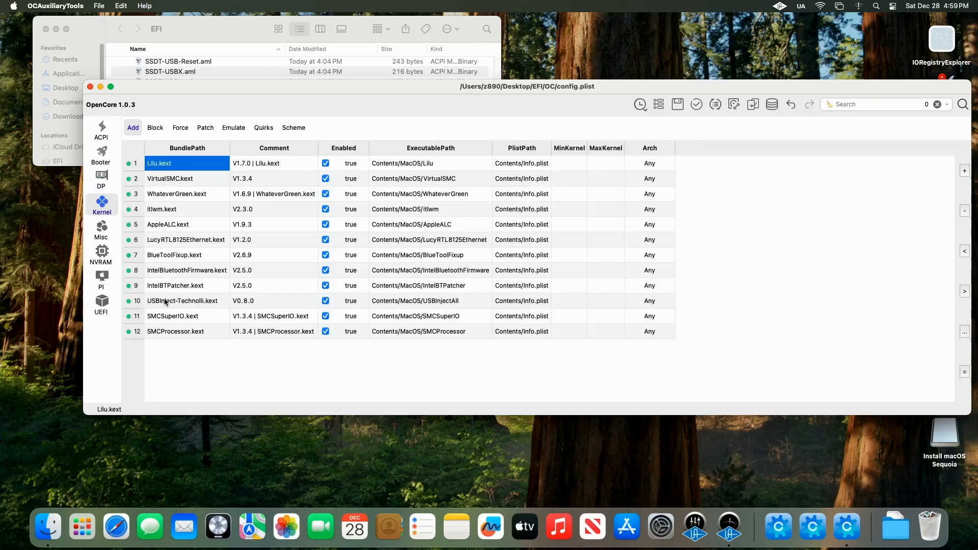
click(109, 232)
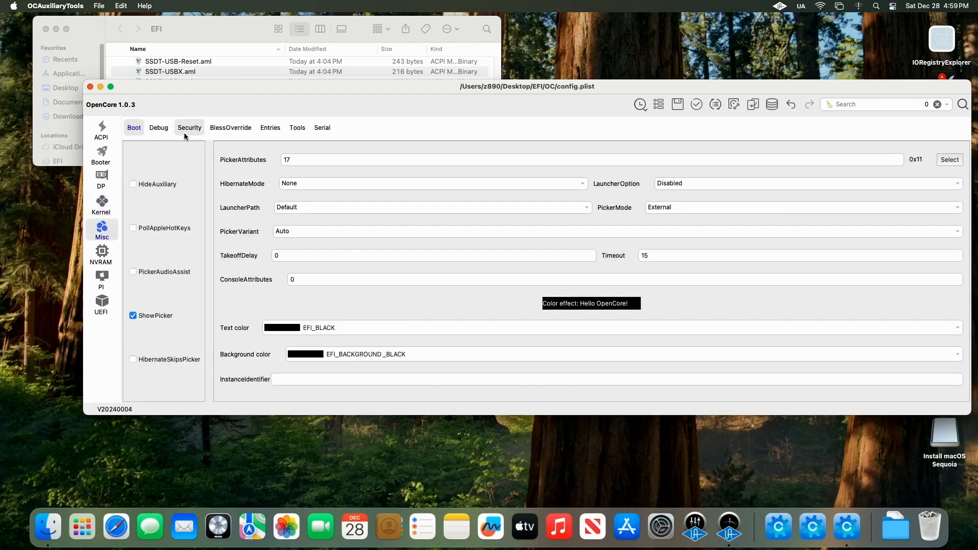
click(186, 128)
click(101, 253)
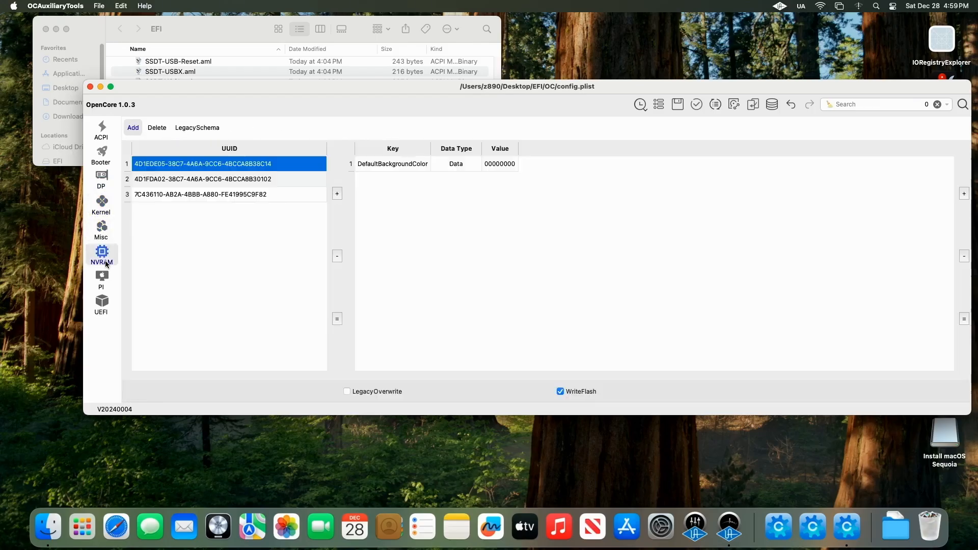
click(283, 197)
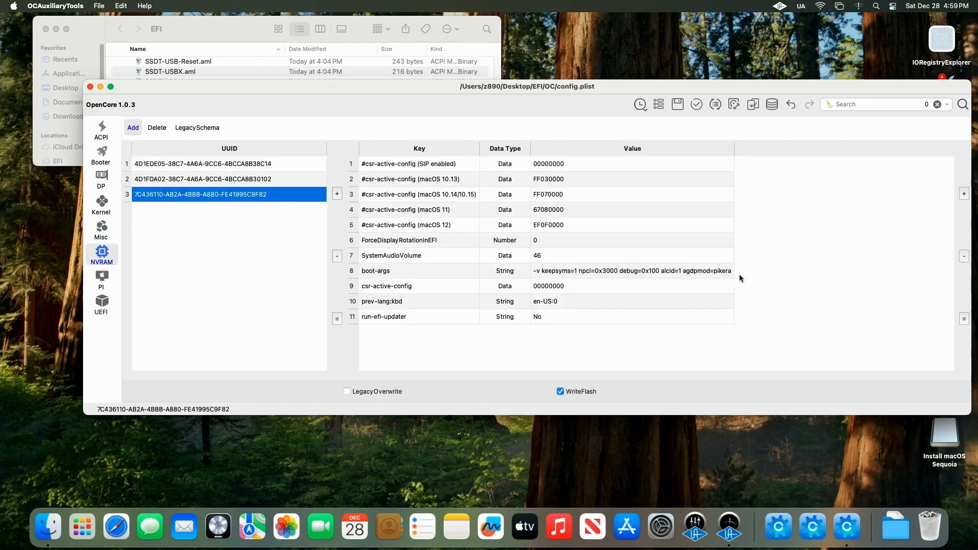
click(109, 283)
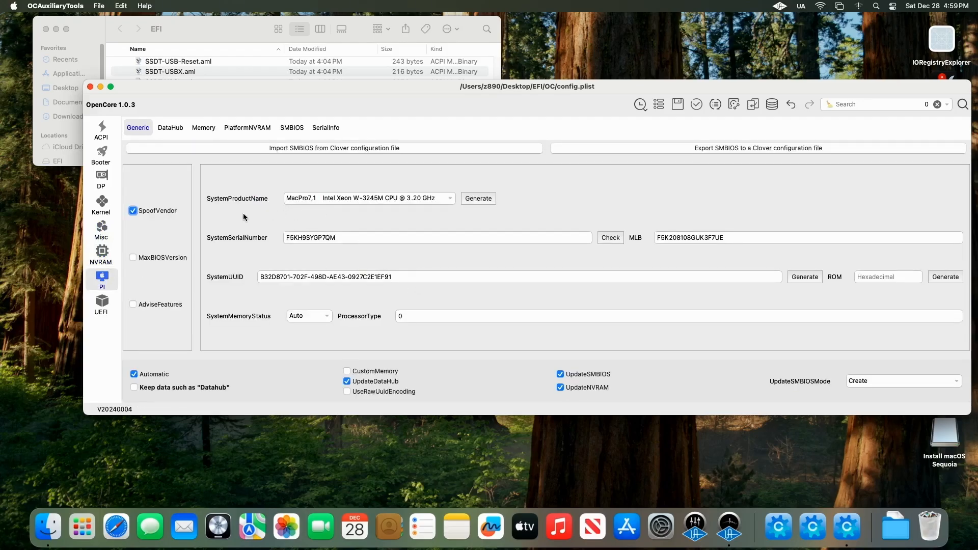
Step: Close the config, reopen OCAT and mount the USB's EFI partition disk4s1, entering the account password
click(89, 86)
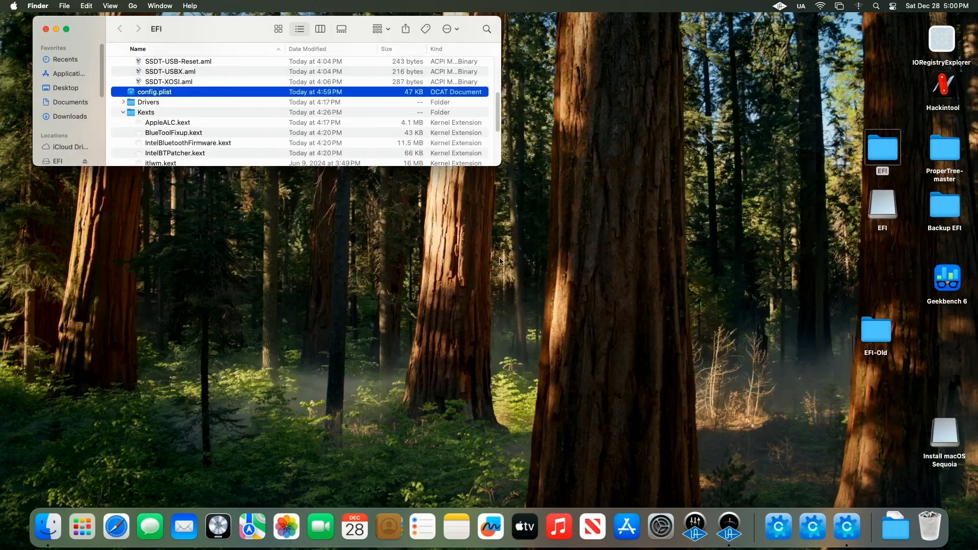
click(879, 150)
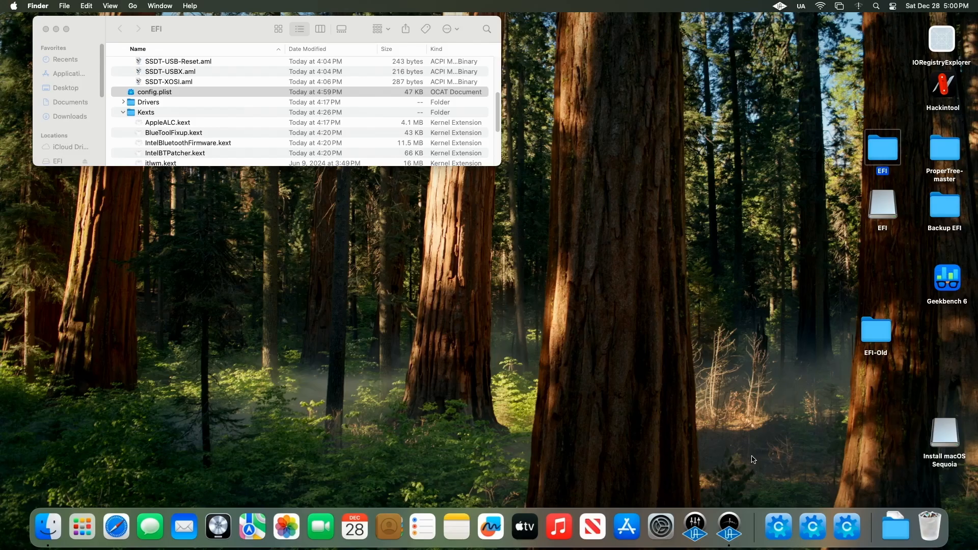
click(779, 530)
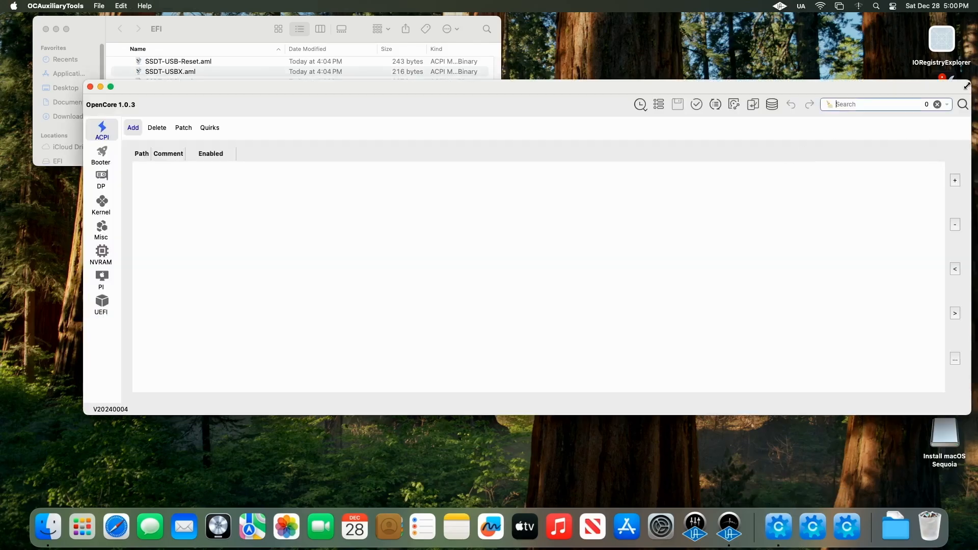
drag(969, 84, 551, 87)
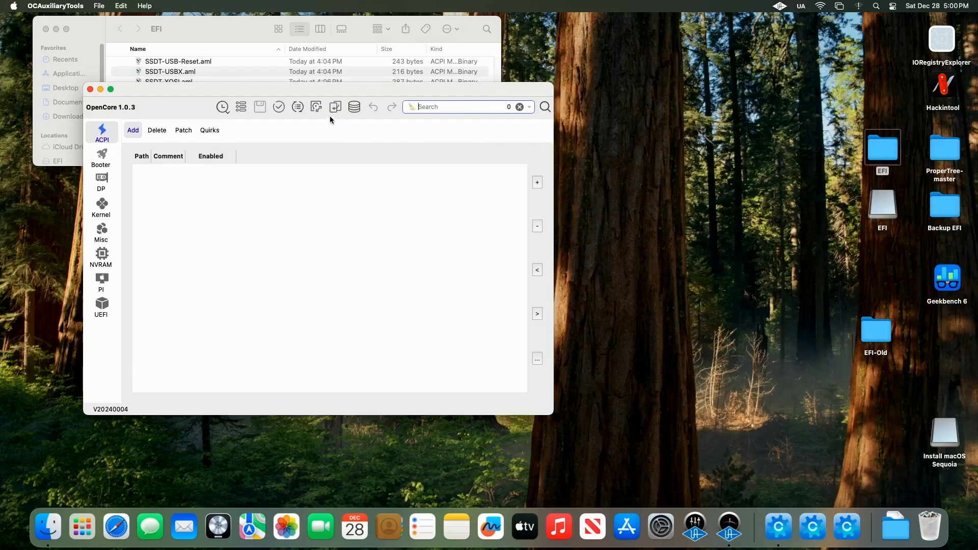
click(316, 107)
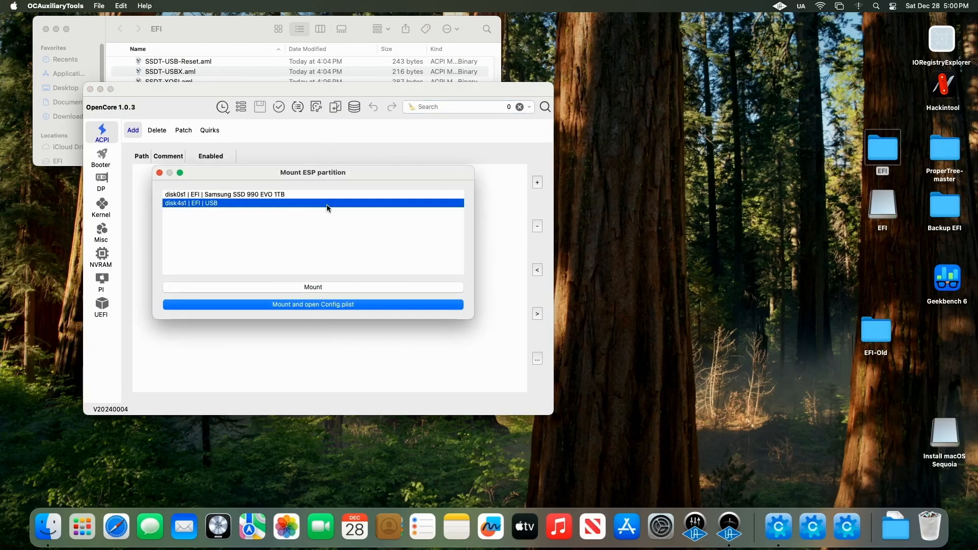
click(332, 287)
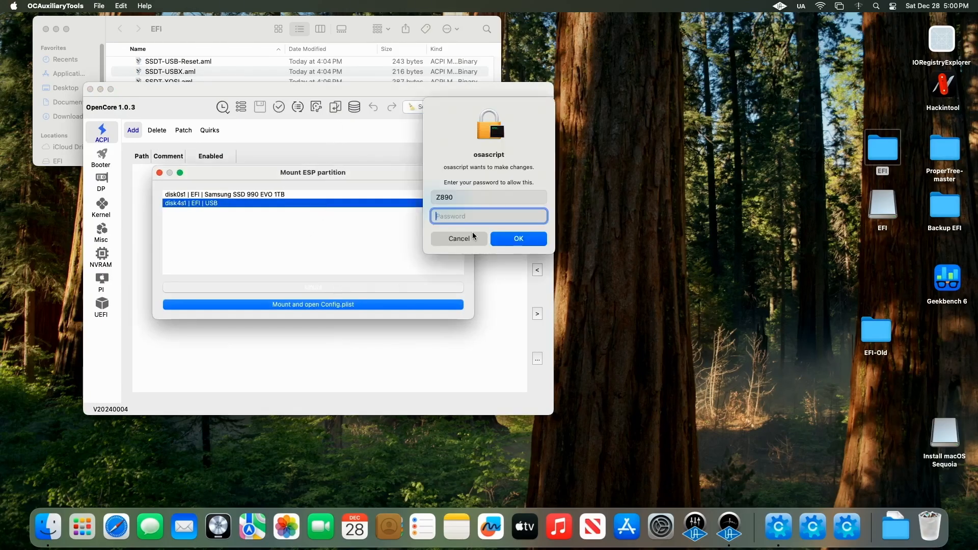
text(••••)
key(Return)
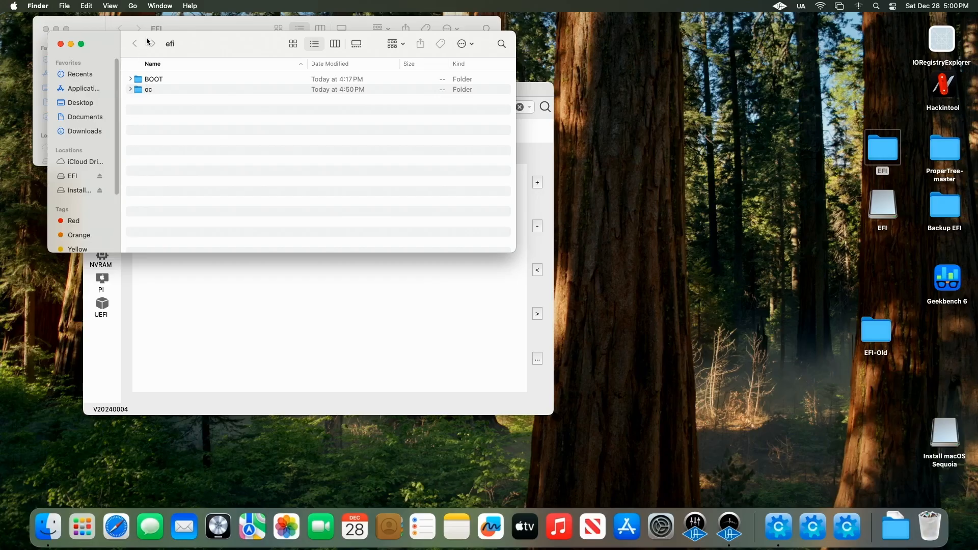
Step: Open the USB's mounted EFI partition and rename its existing efi folder to efi11
drag(190, 42, 252, 86)
click(132, 6)
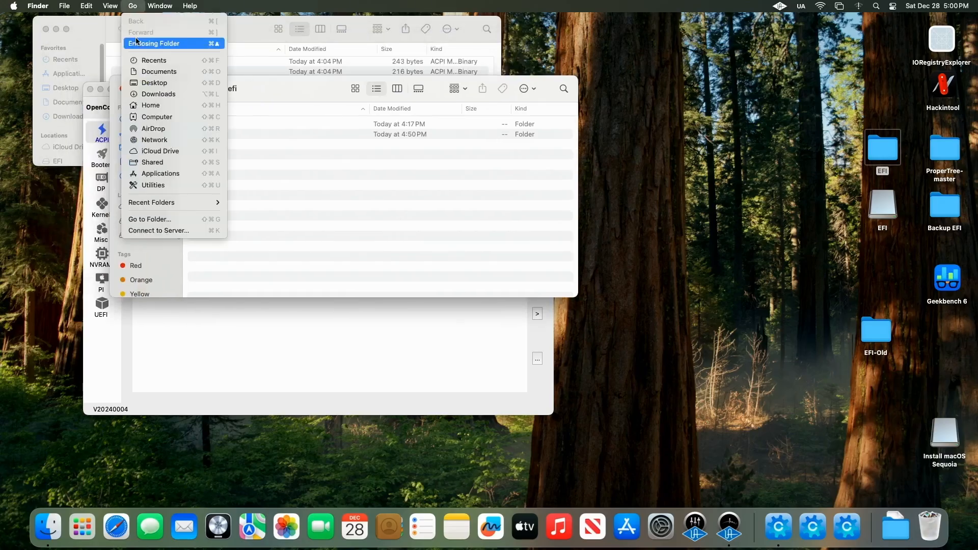
click(153, 117)
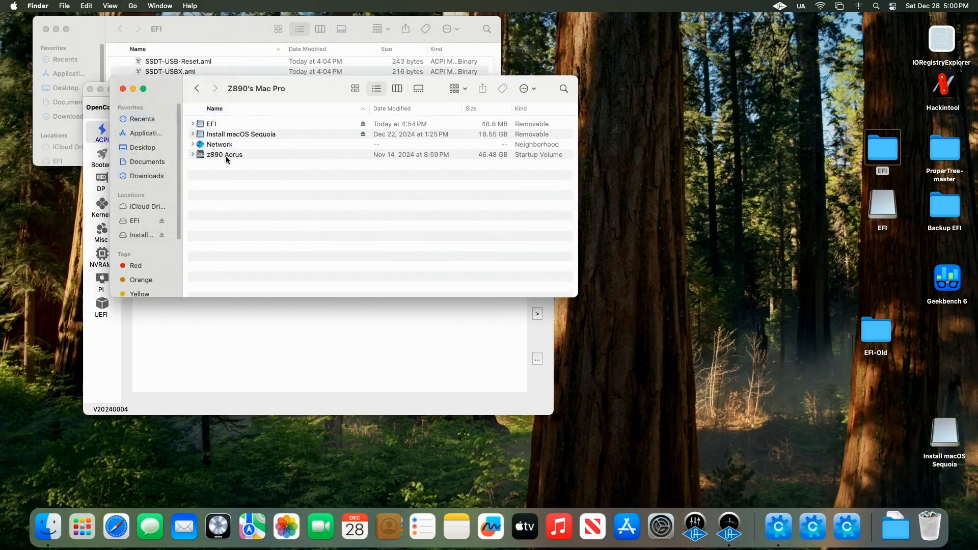
double_click(211, 124)
click(212, 125)
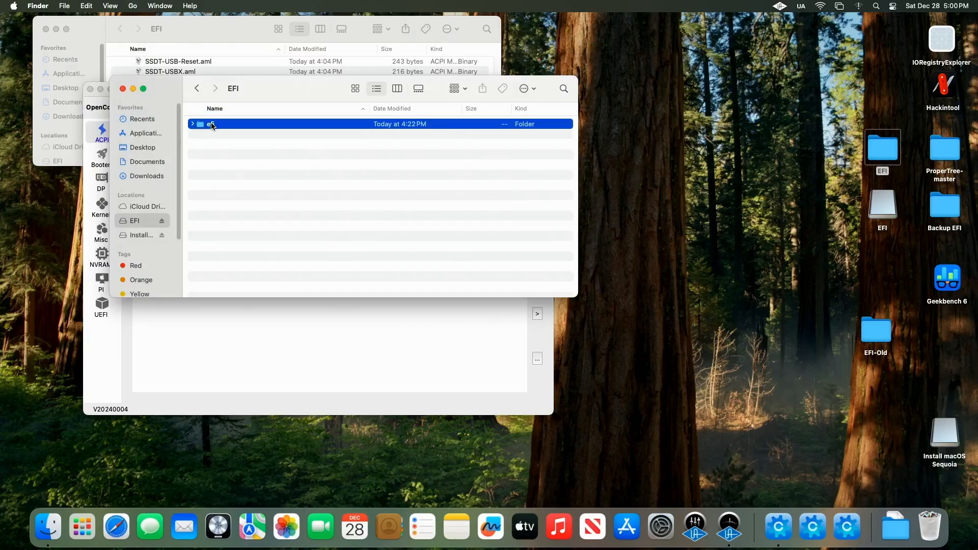
right_click(211, 124)
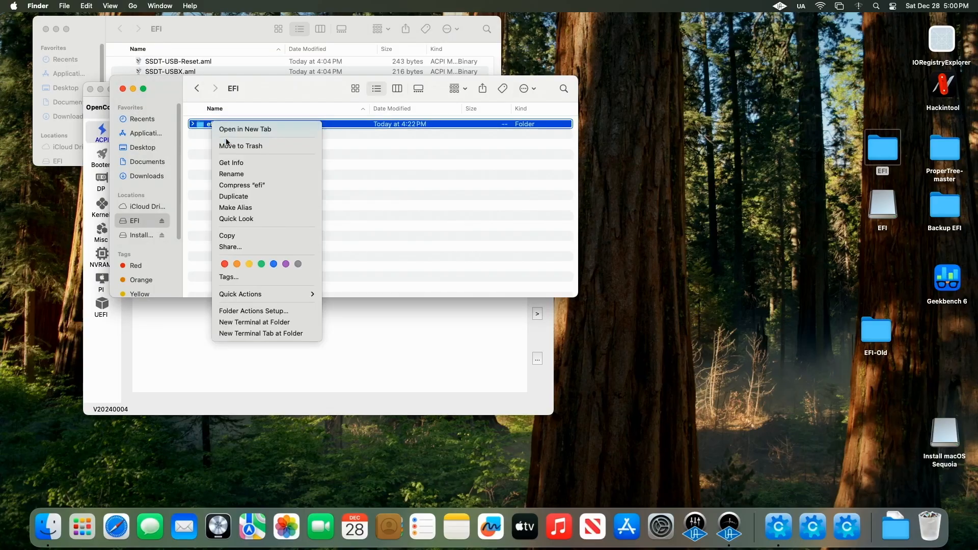
click(246, 174)
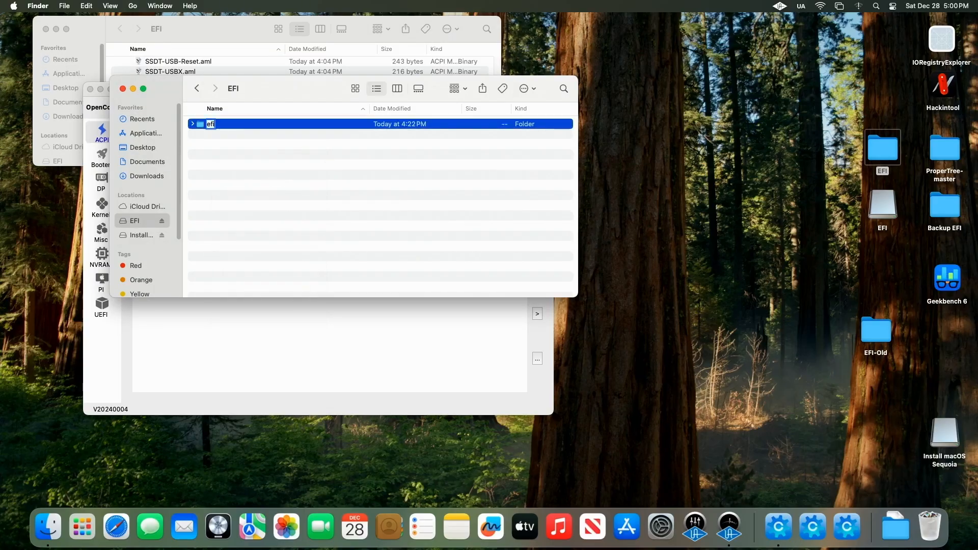
text(efi11)
key(Return)
Step: Copy the new EFI folder from the desktop into the USB's EFI partition
drag(886, 152, 328, 203)
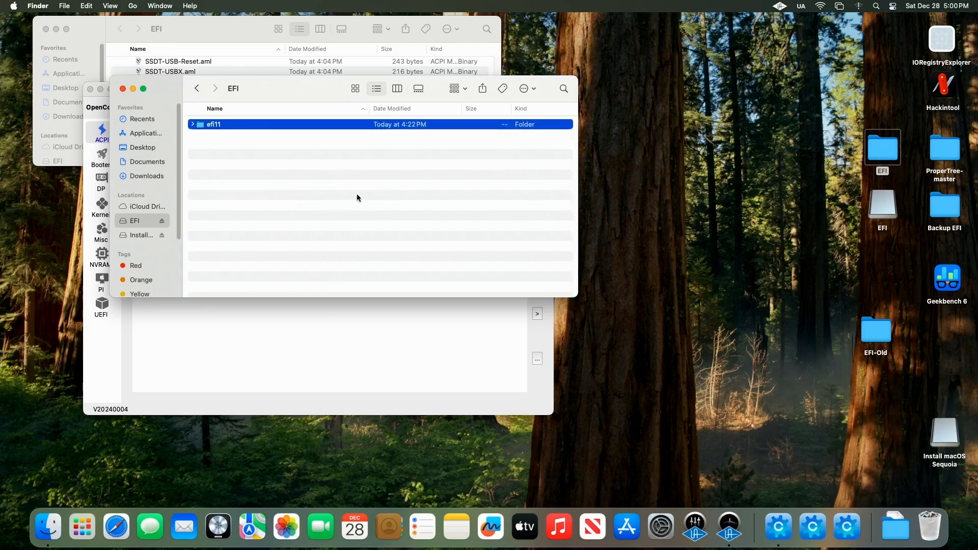
drag(315, 89, 568, 80)
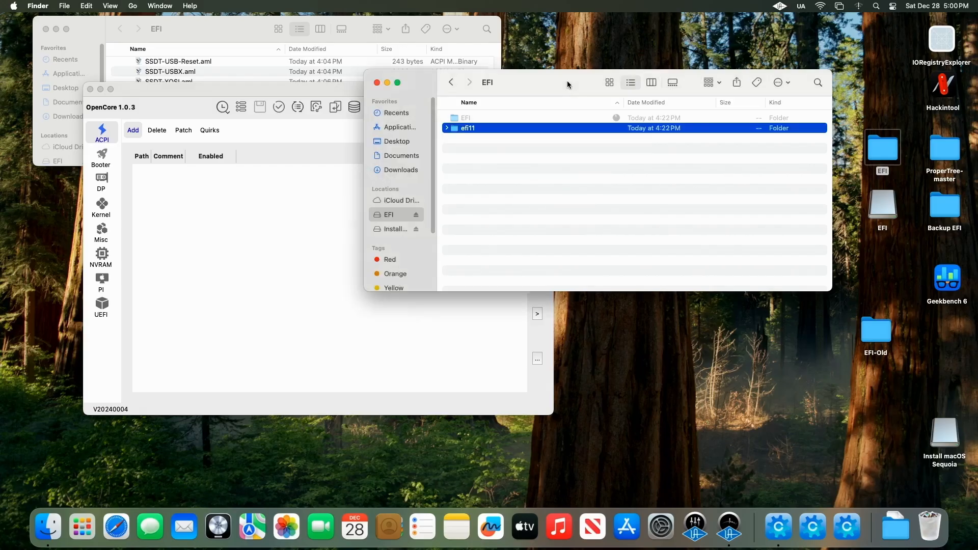
Step: Close the Finder and OCAT windows and restart the computer
click(376, 83)
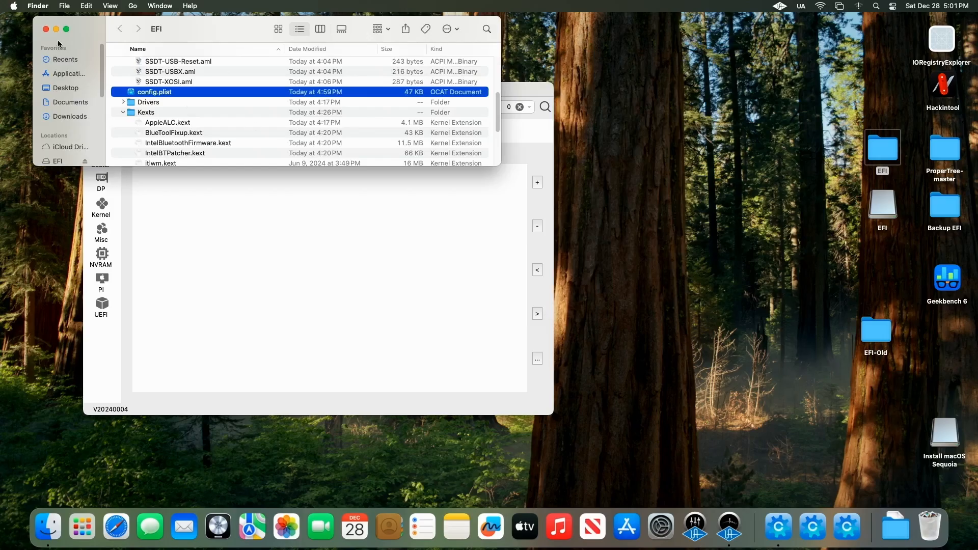
click(46, 30)
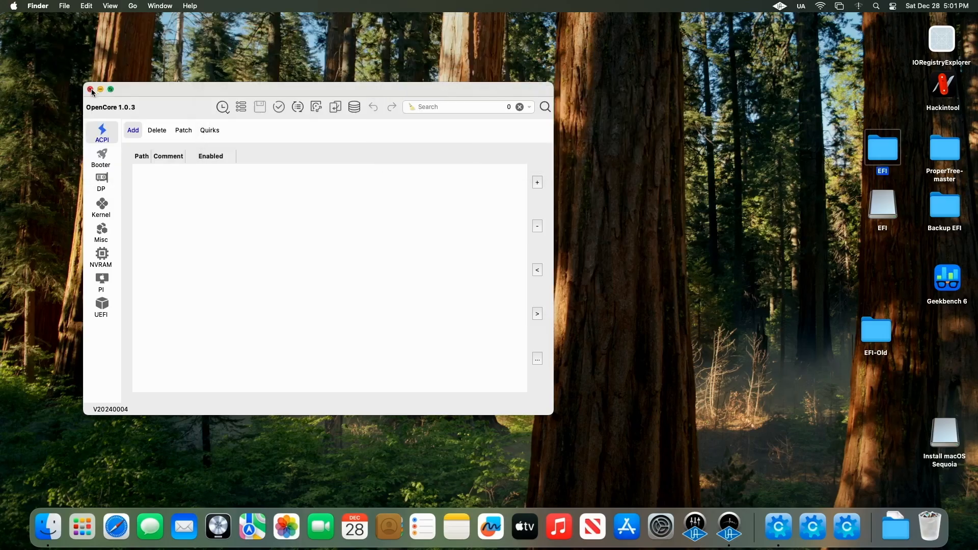
click(92, 92)
click(14, 6)
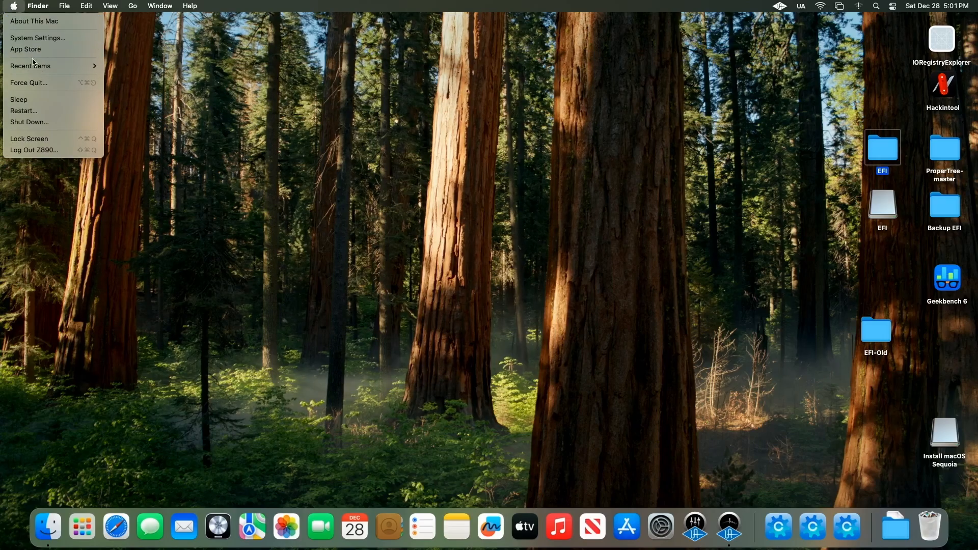
click(51, 110)
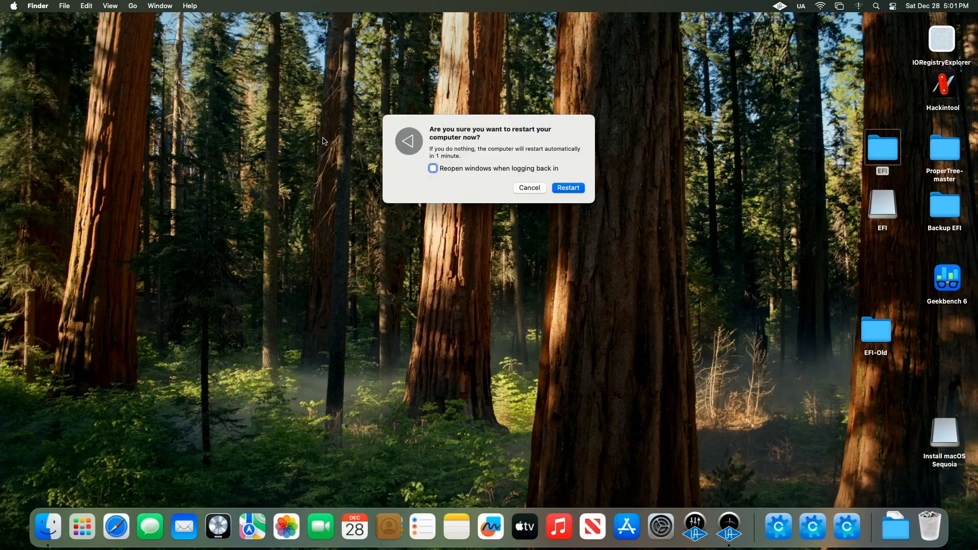
click(573, 191)
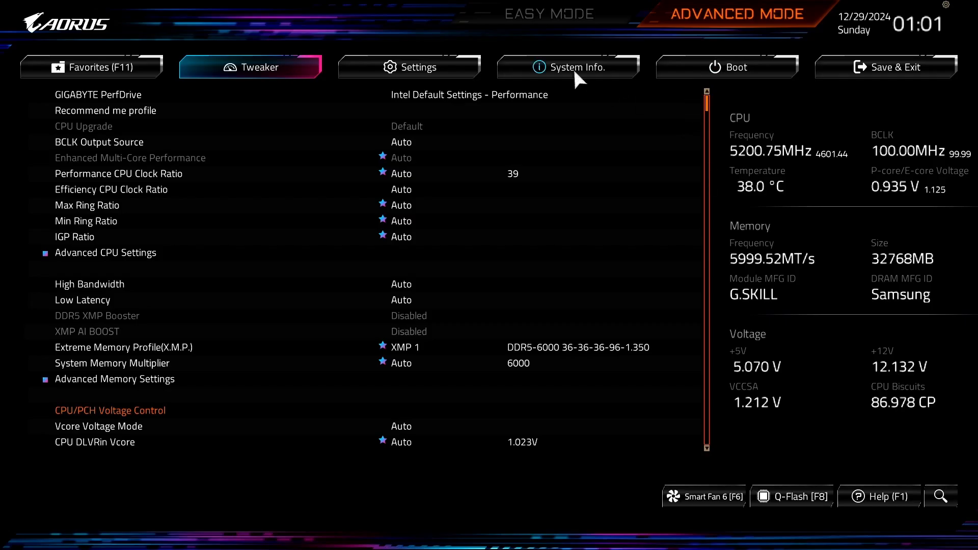
Step: Switch the BIOS setup to Advanced Mode and review the Favorites settings, including Secure Boot Mode
click(558, 16)
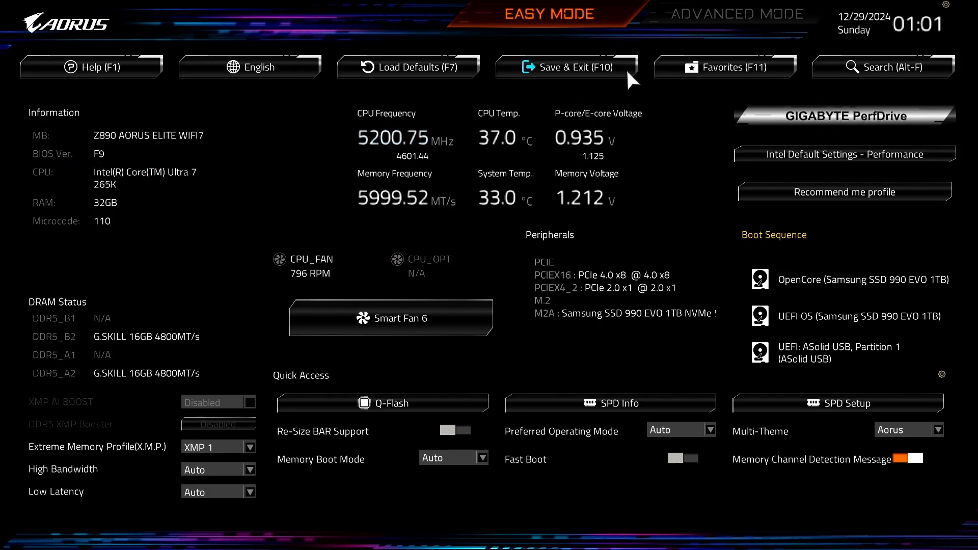
click(720, 10)
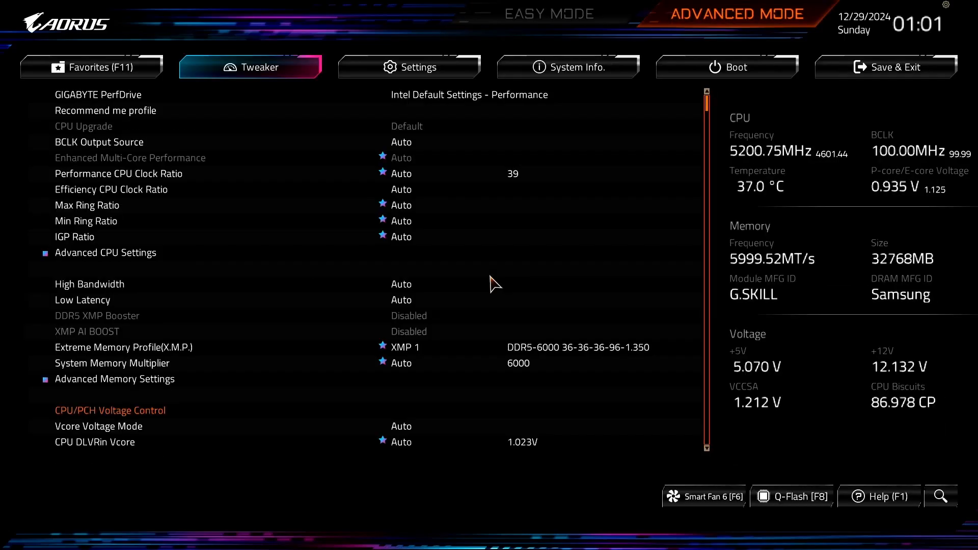
click(116, 60)
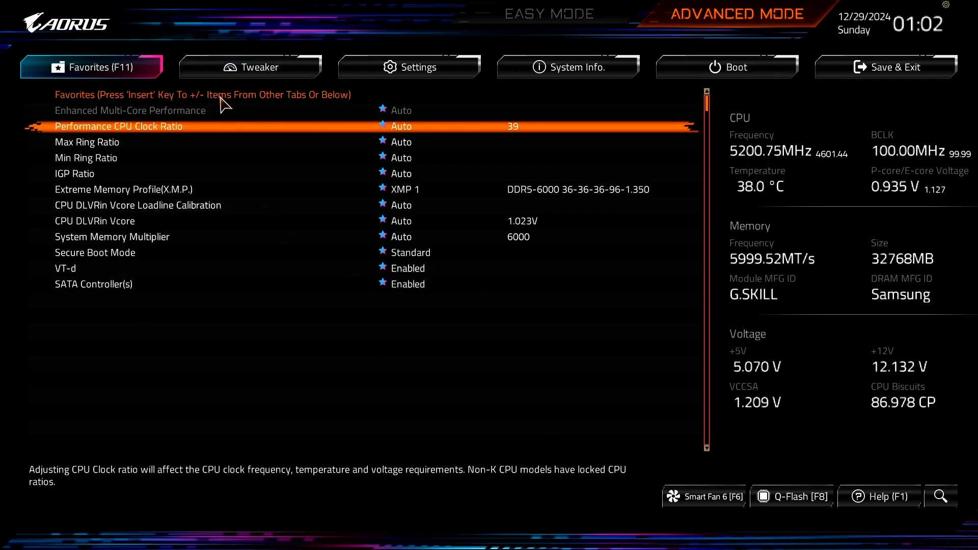
click(215, 254)
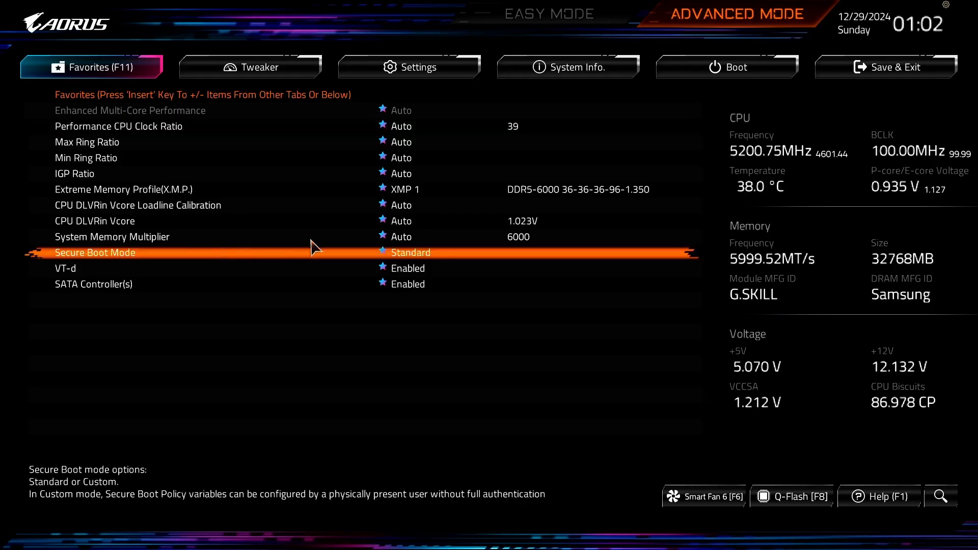
Step: Set Extreme Memory Profile (X.M.P.) to XMP 1 in the Tweaker settings
click(281, 69)
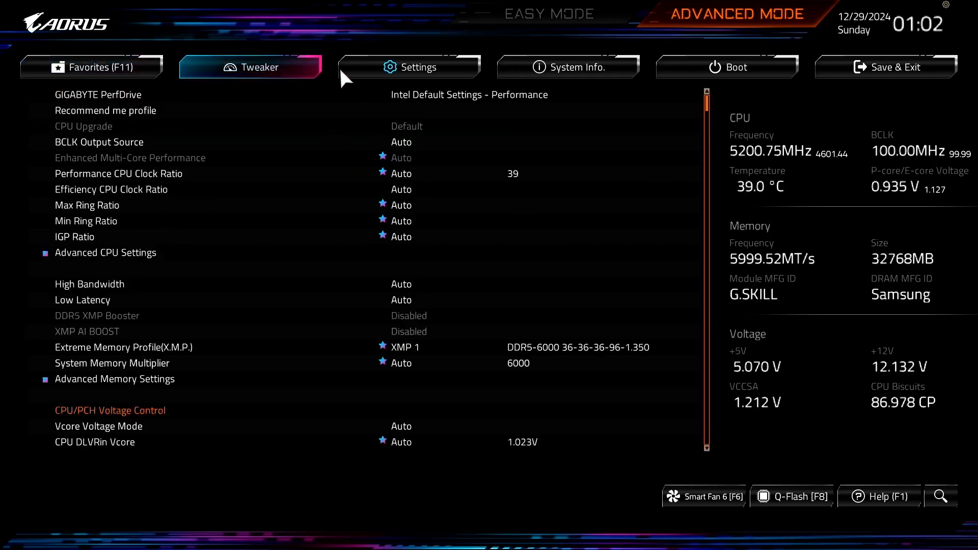
click(336, 349)
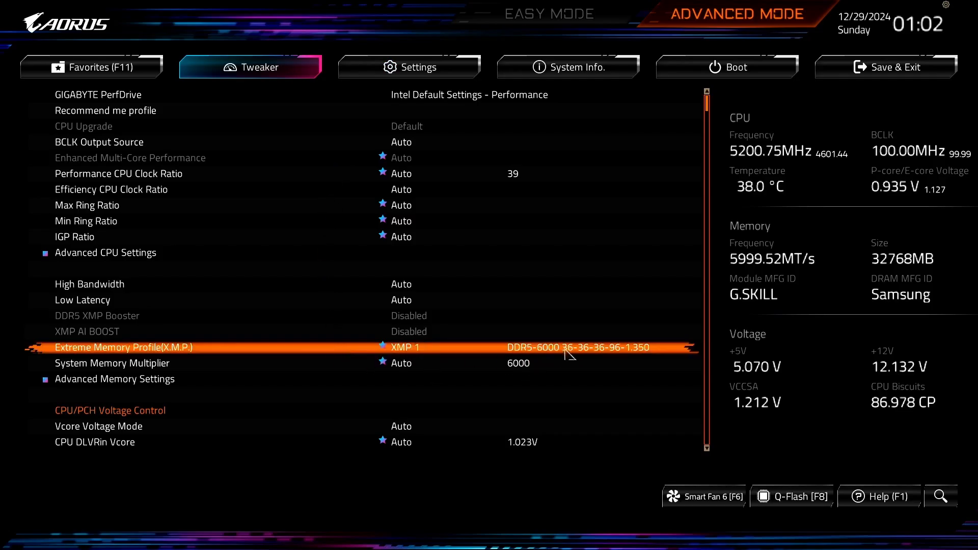
click(470, 351)
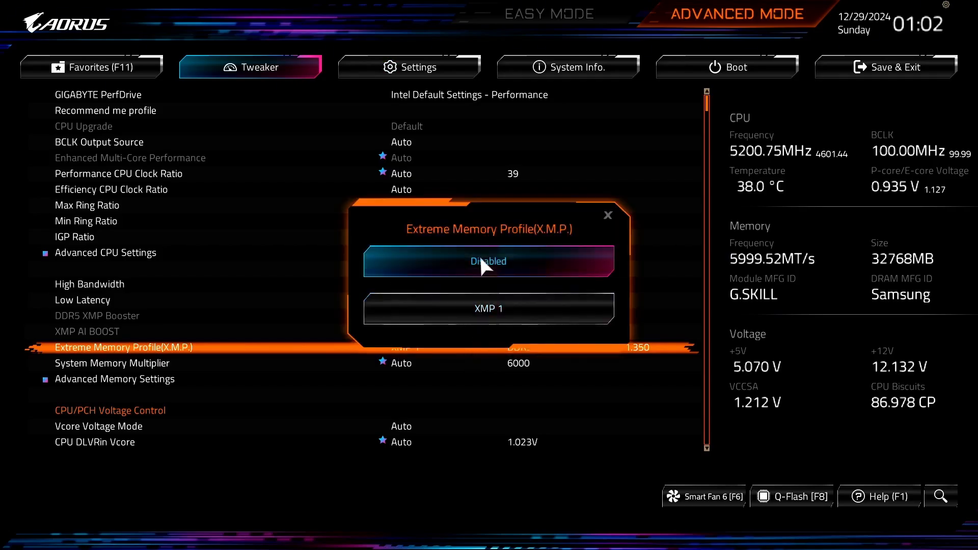
click(514, 303)
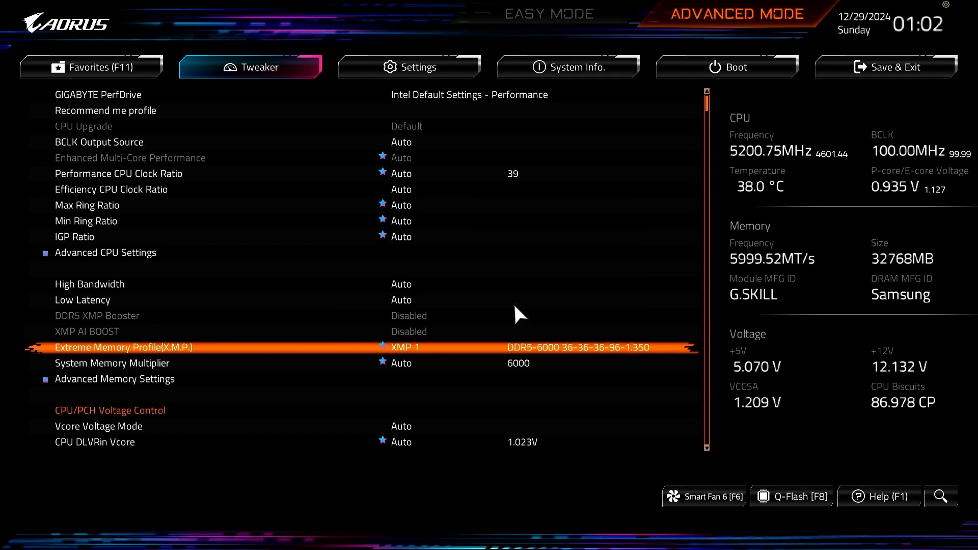
Step: Examine the Platform Power settings, then open the IO Ports settings
click(417, 65)
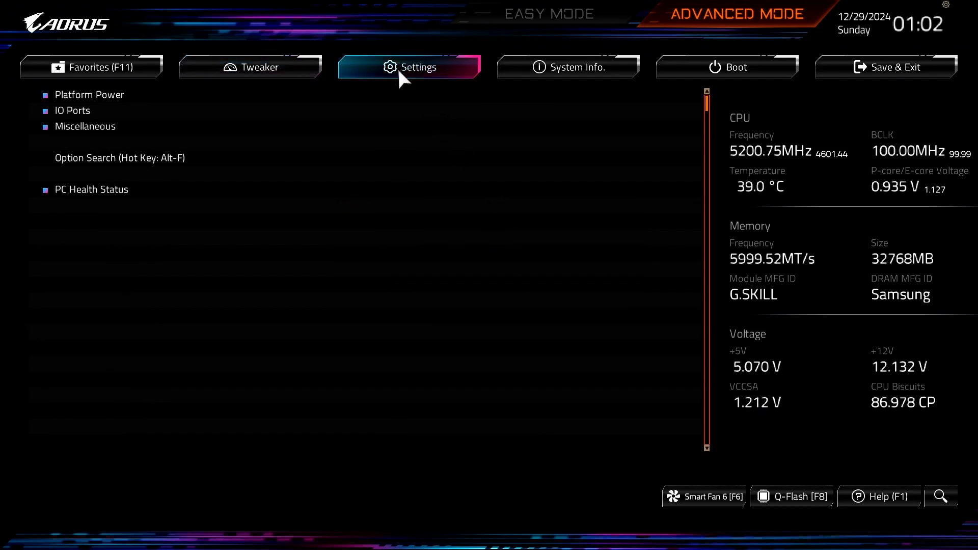
click(135, 96)
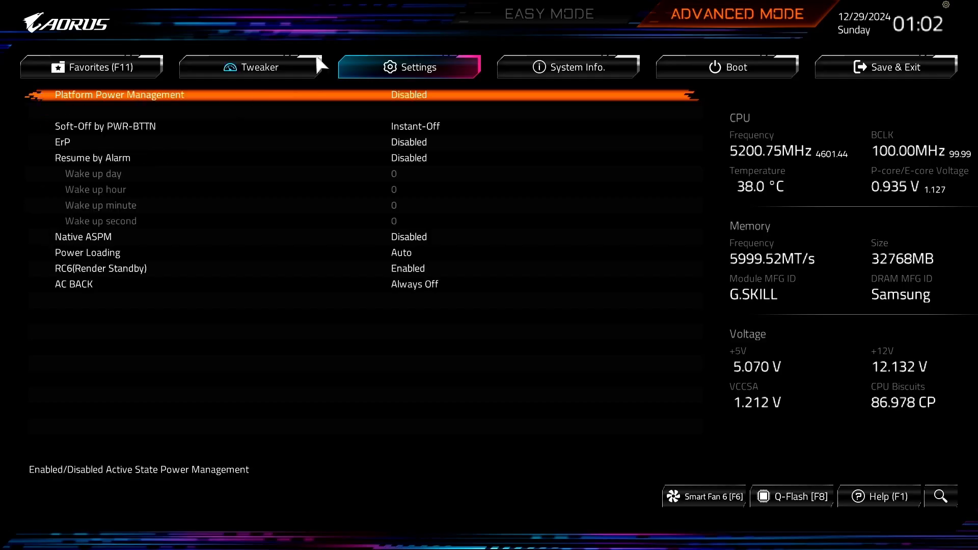
key(Escape)
key(Escape)
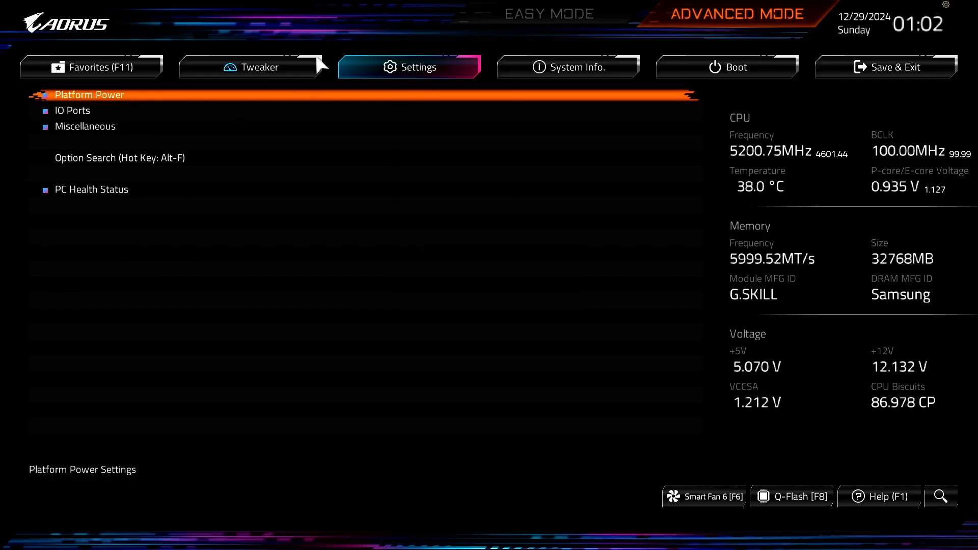
key(Down)
key(Return)
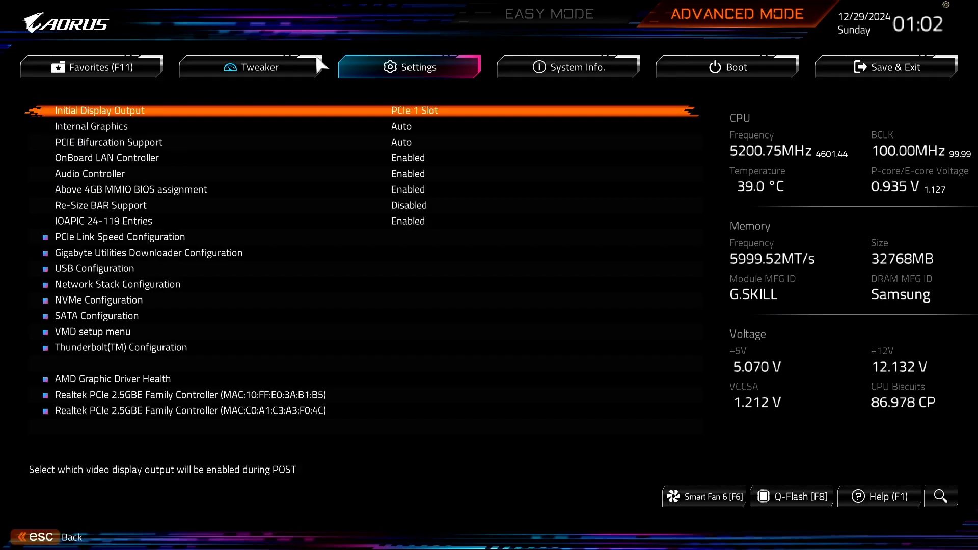
Step: Review the IO Ports options such as Above 4GB MMIO, Re-Size BAR and the USB Configuration submenu
key(Down)
key(Down)
key(Down)
key(Down)
key(Down)
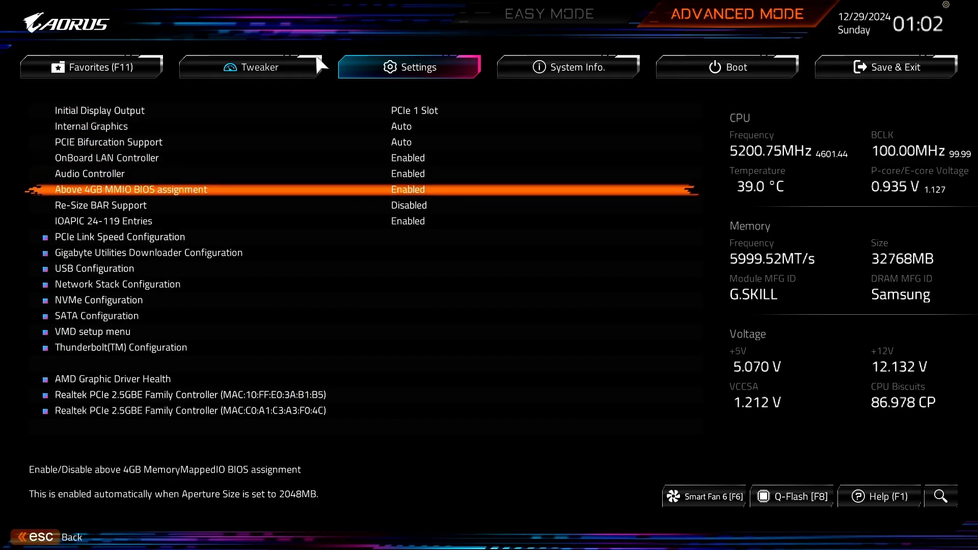
key(Down)
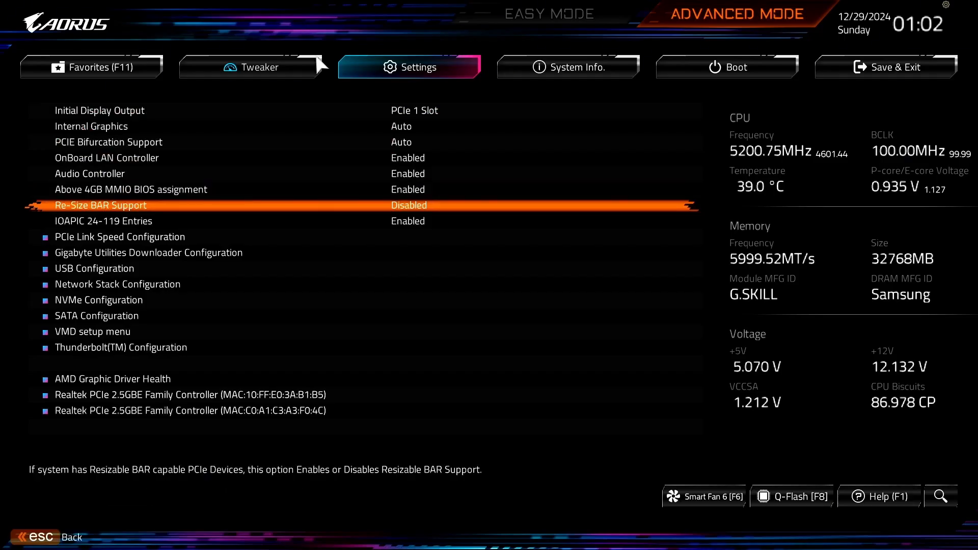
key(Down)
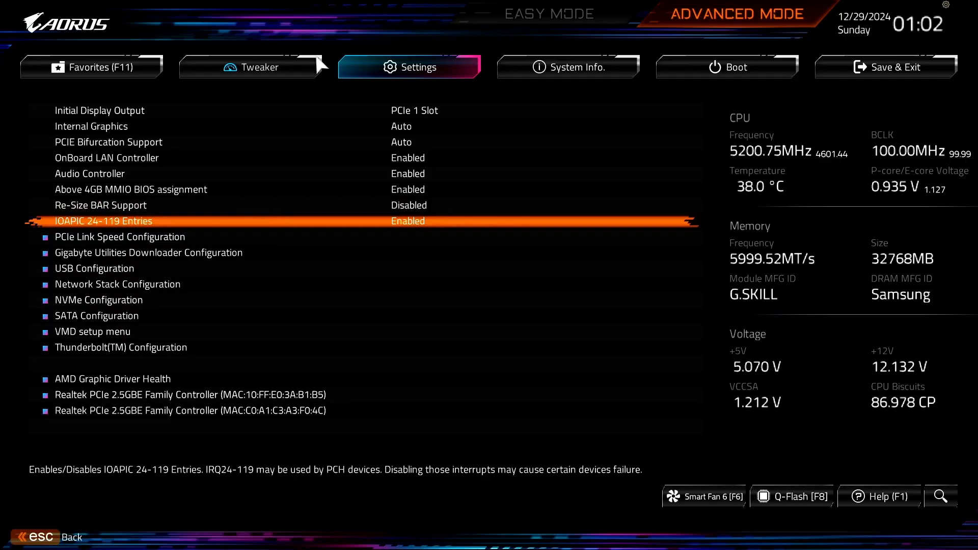
key(Down)
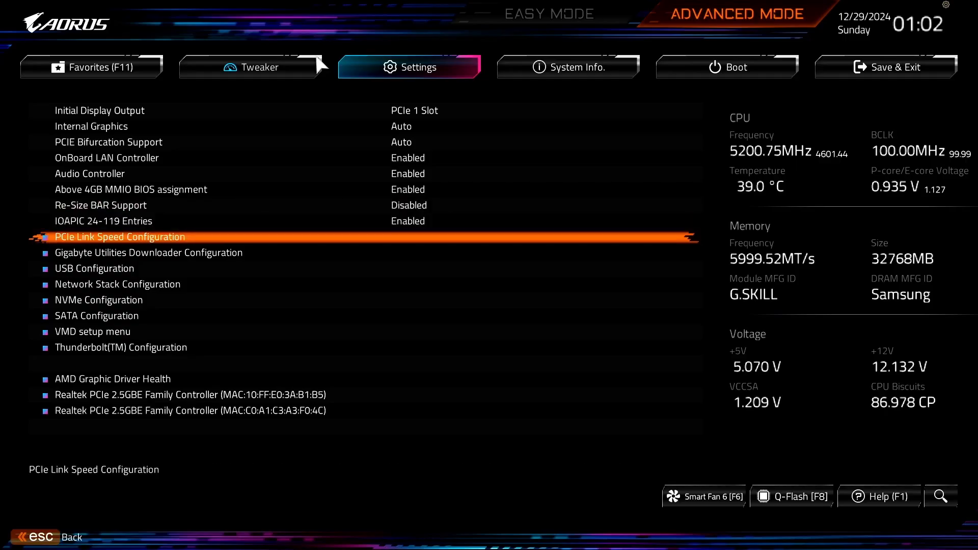
key(Down)
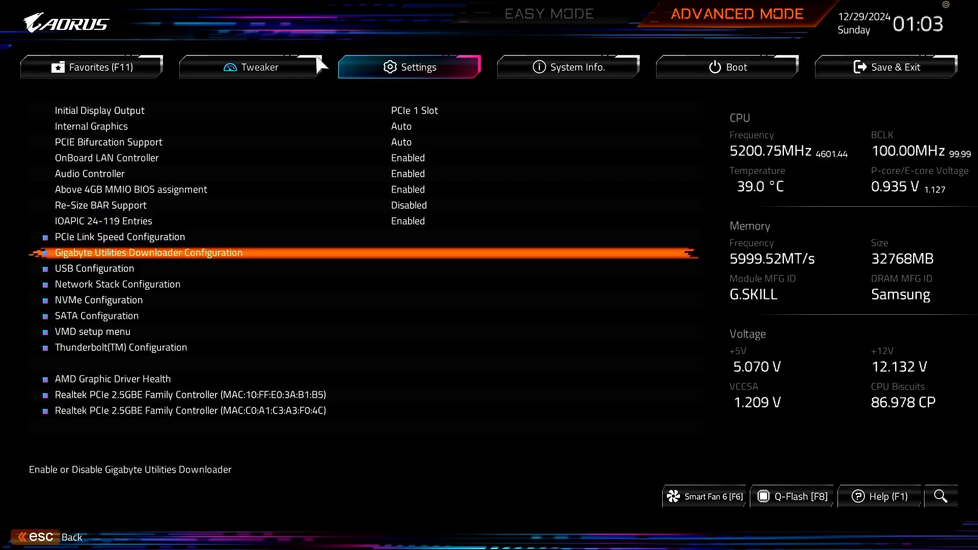
key(Down)
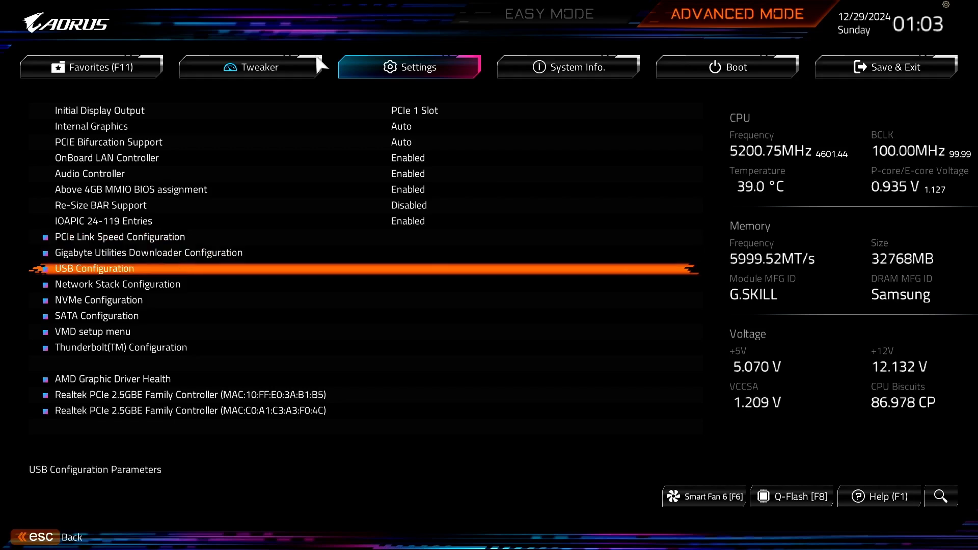
key(Return)
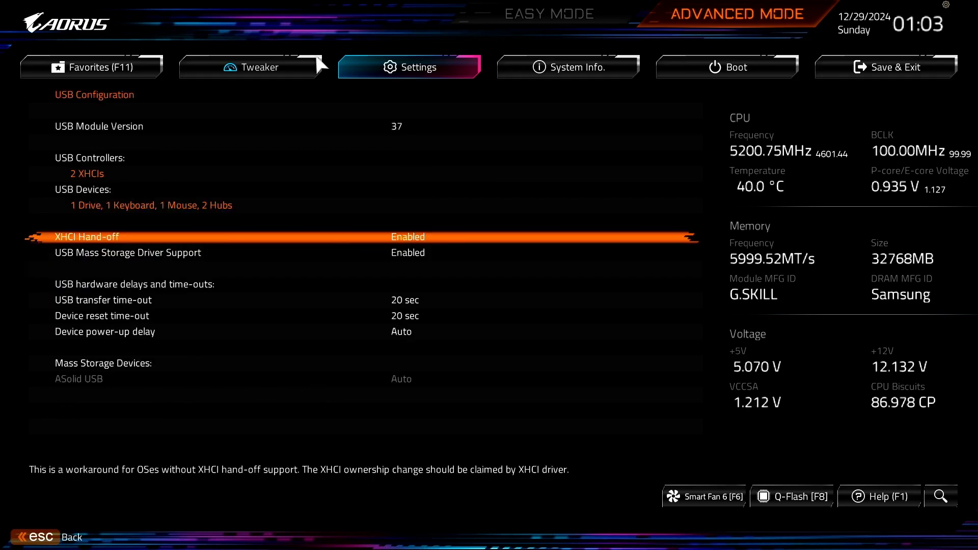
key(Escape)
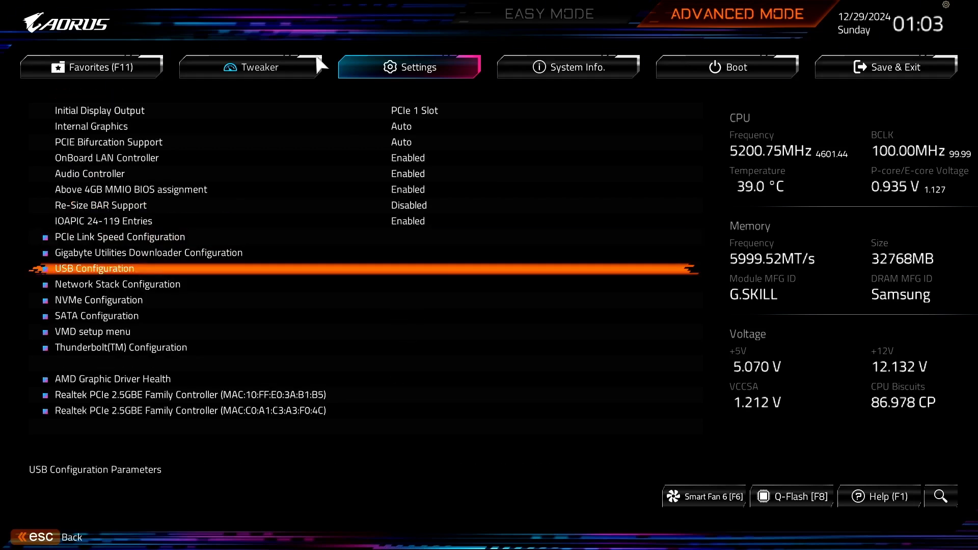
Step: Examine the Thunderbolt(TM) Configuration settings
key(Down)
key(Down)
key(Down)
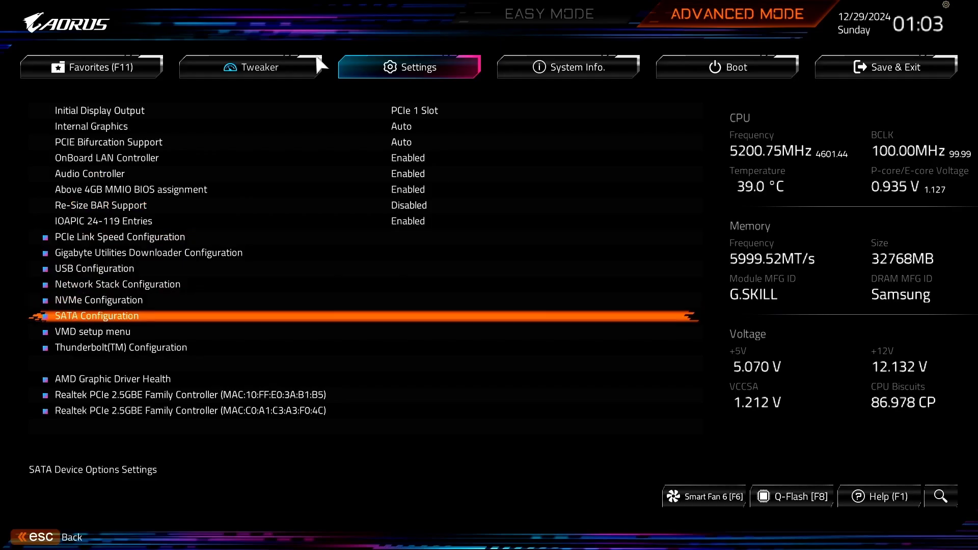
key(Down)
key(Down)
key(Return)
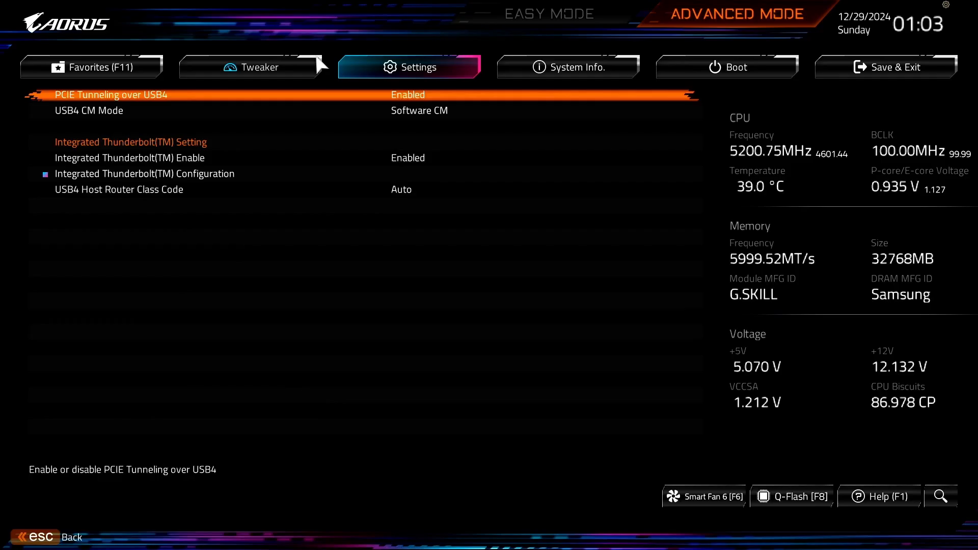
key(Escape)
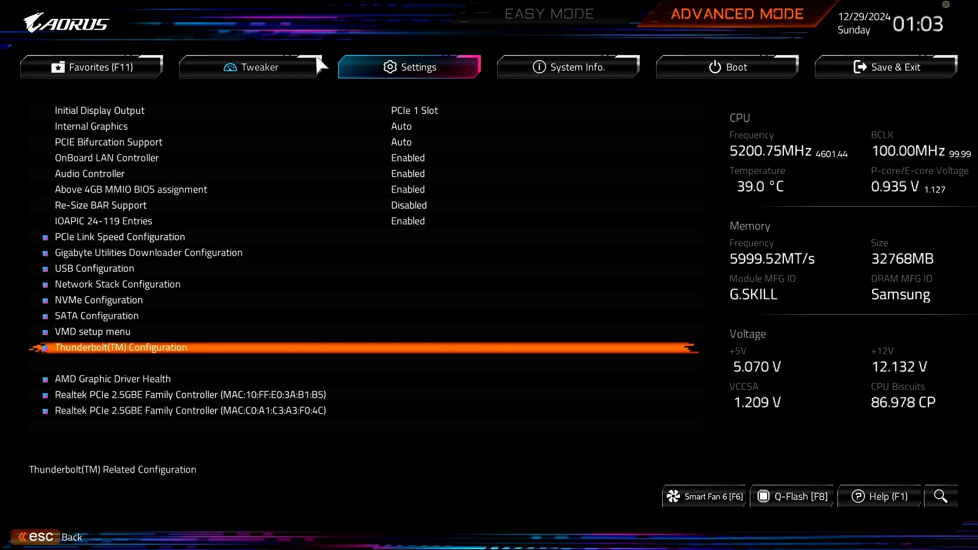
Step: Examine the Miscellaneous settings and the Trusted Computing configuration
key(Escape)
key(Down)
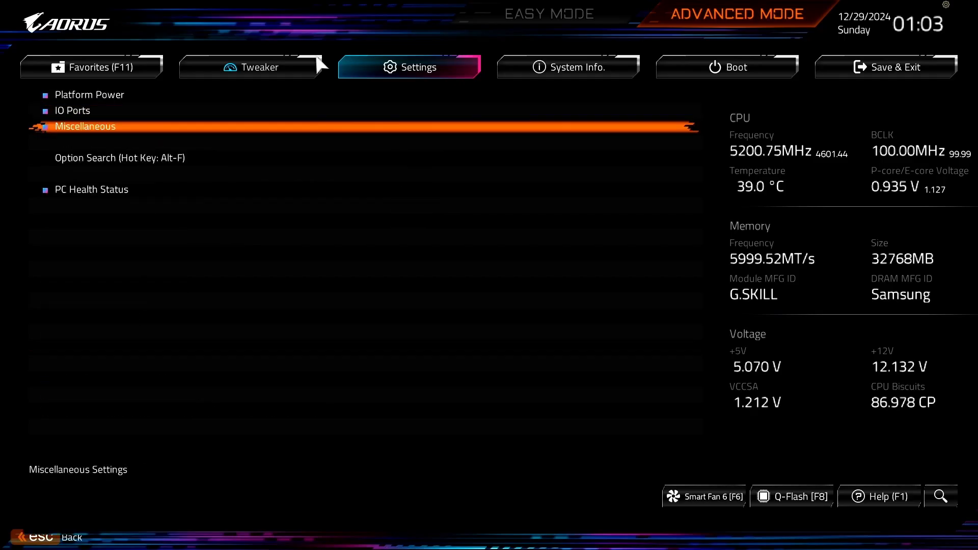
key(Return)
key(Down)
key(Down)
key(Down)
key(Down)
key(Down)
key(Down)
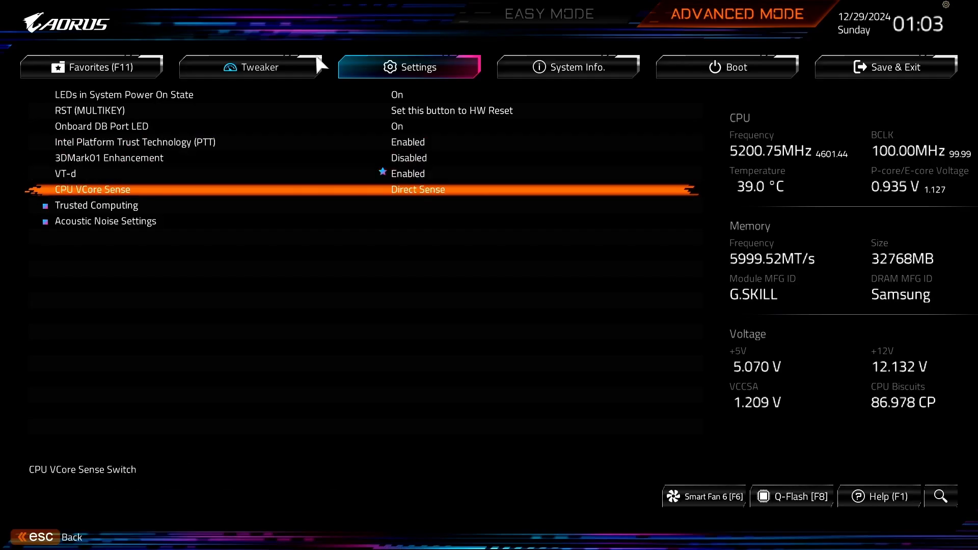
key(Down)
key(Return)
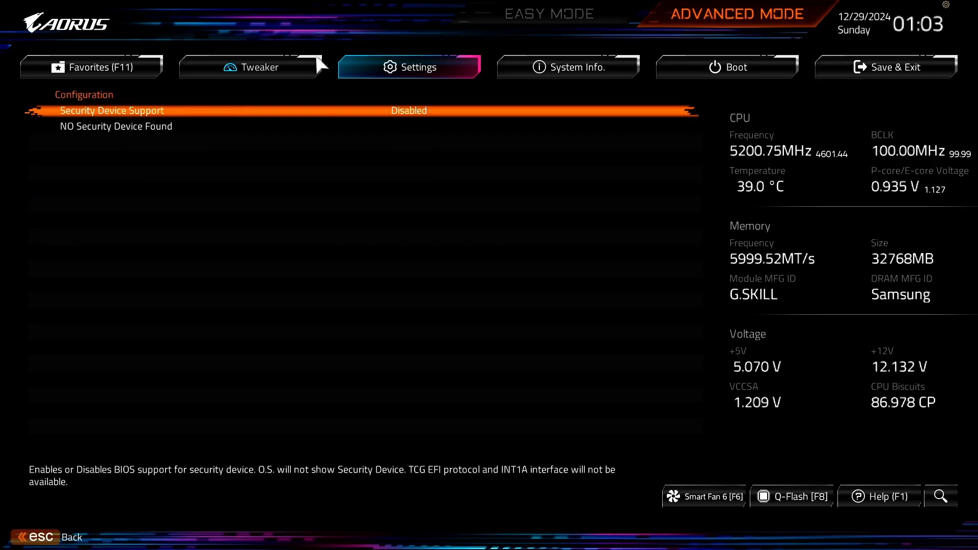
key(Escape)
Step: Review the Boot settings, including CFG Lock, boot option priorities, Fast Boot and the Secure Boot submenu
key(Right)
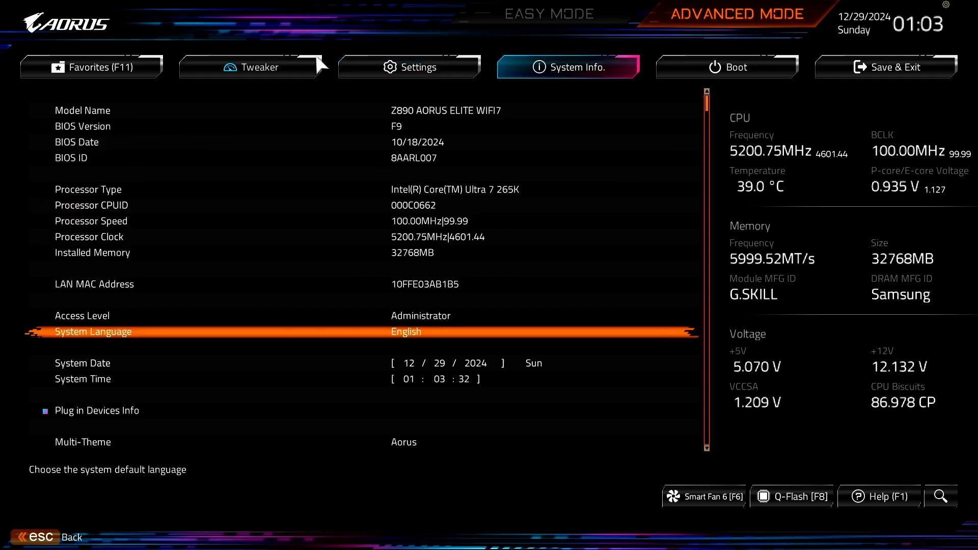
key(Right)
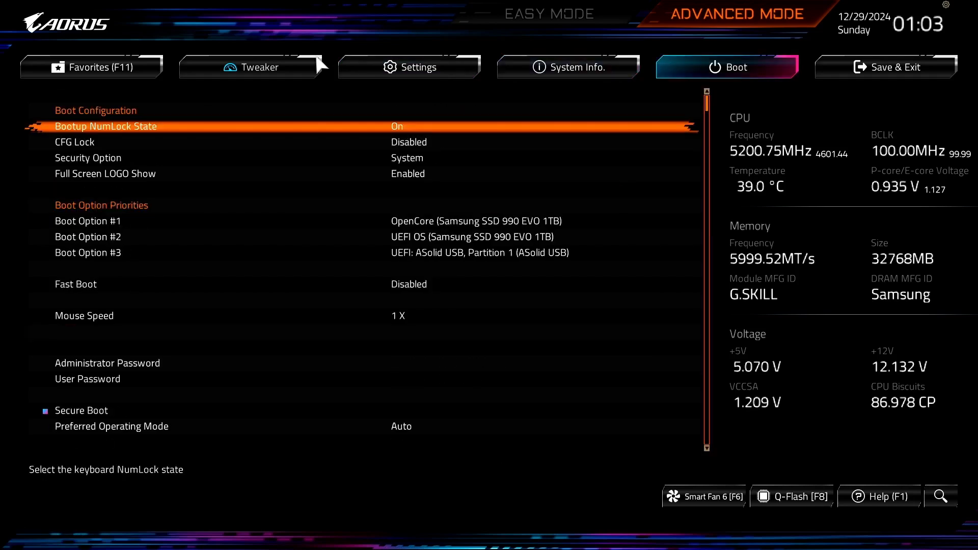
key(Down)
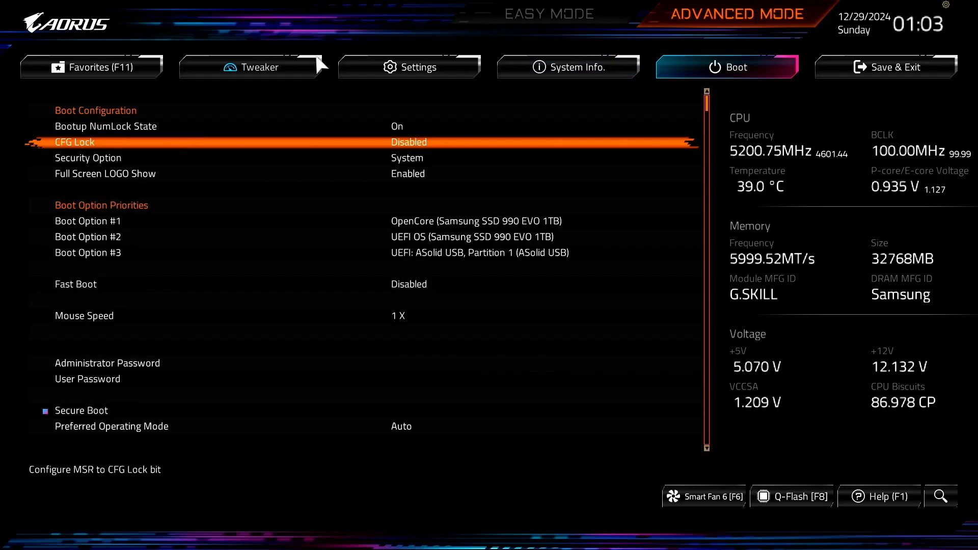
key(Down)
key(Down)
key(Down)
key(Down)
key(Down)
key(Down)
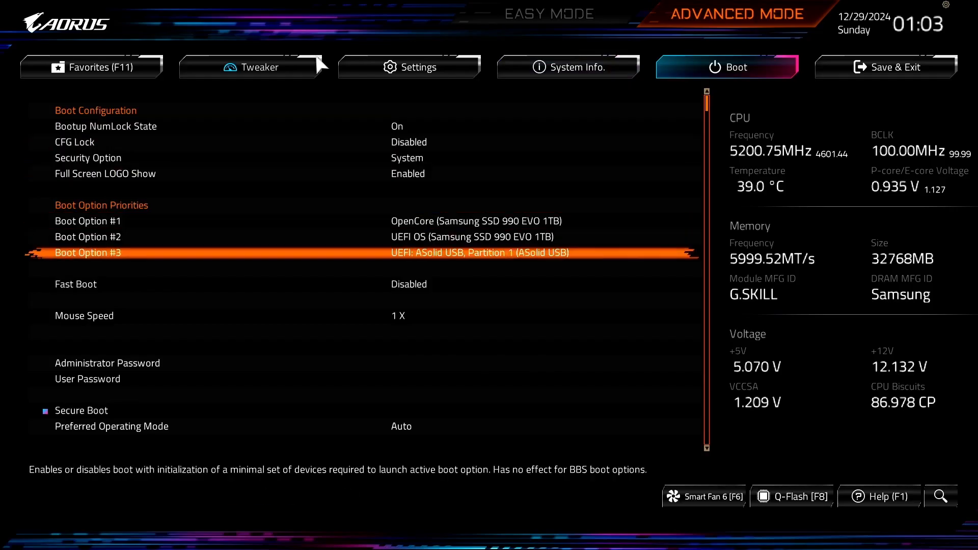
key(Down)
key(Down)
key(Down)
key(Down)
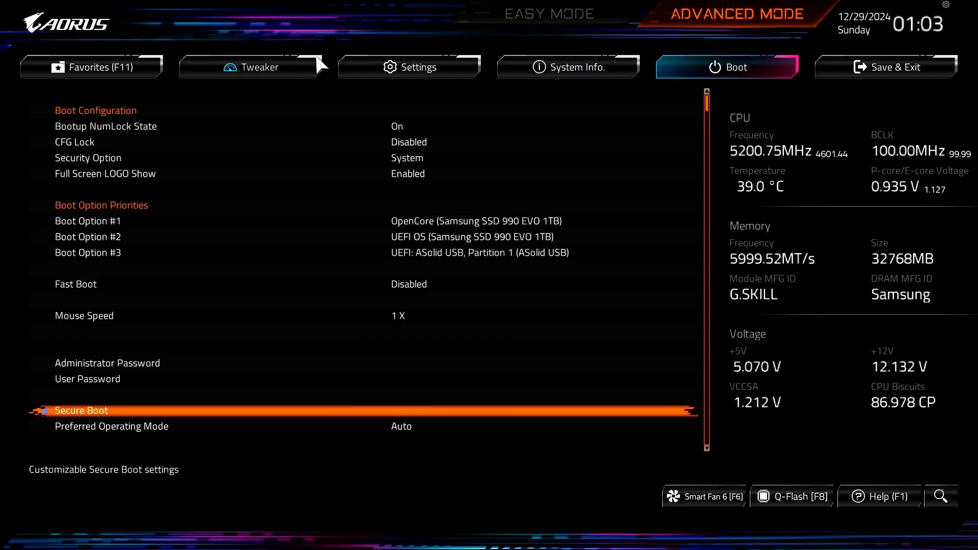
key(Return)
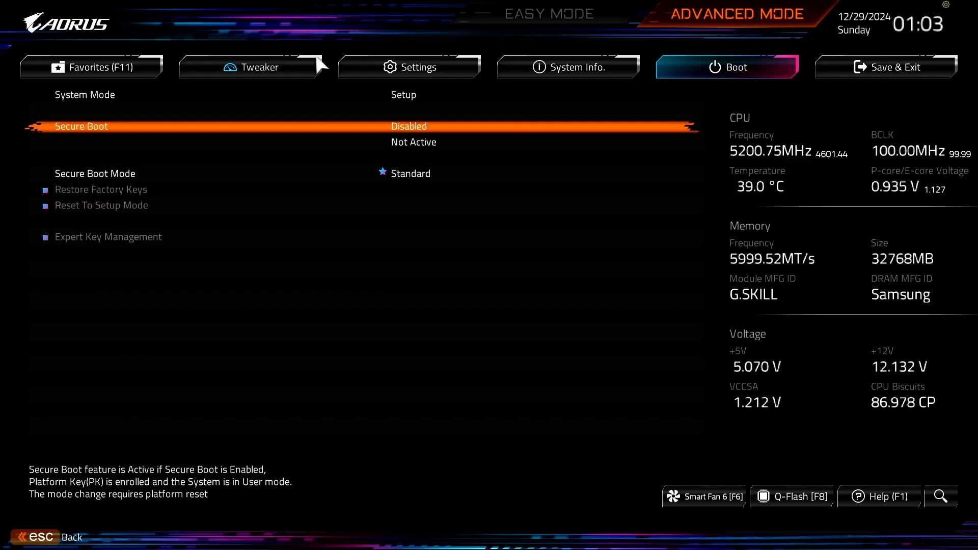
key(Escape)
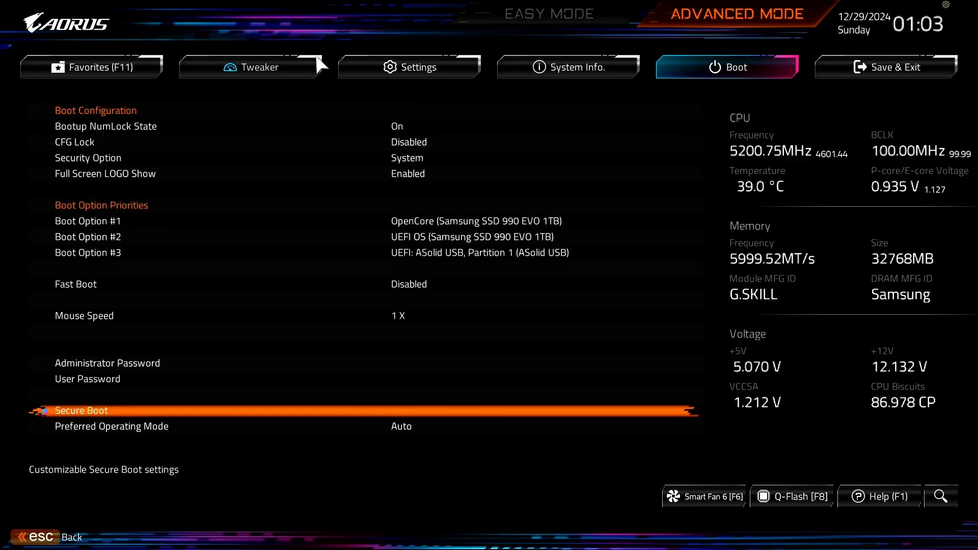
Step: Run Reset NVRAM from the OpenCore boot picker
key(Right)
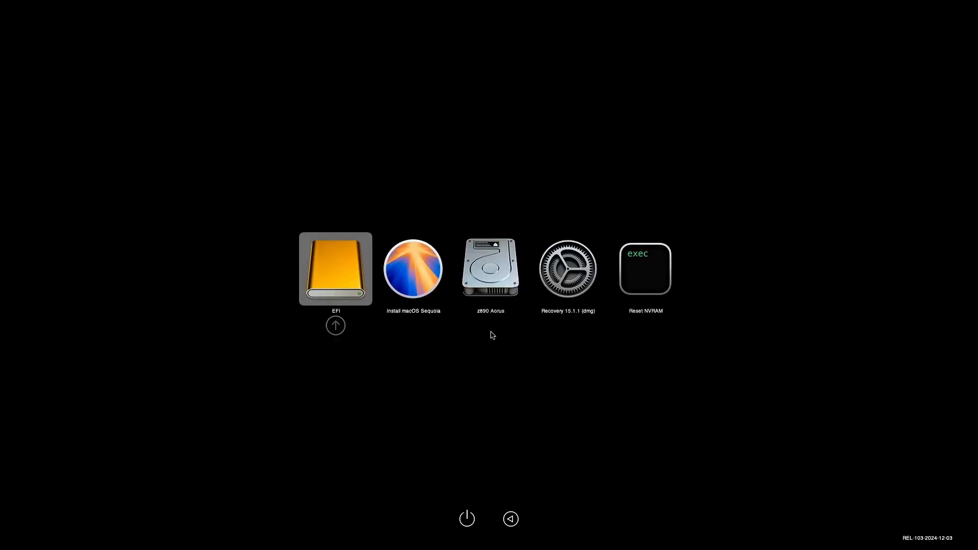
key(Right)
key(Right)
key(Right)
key(Right)
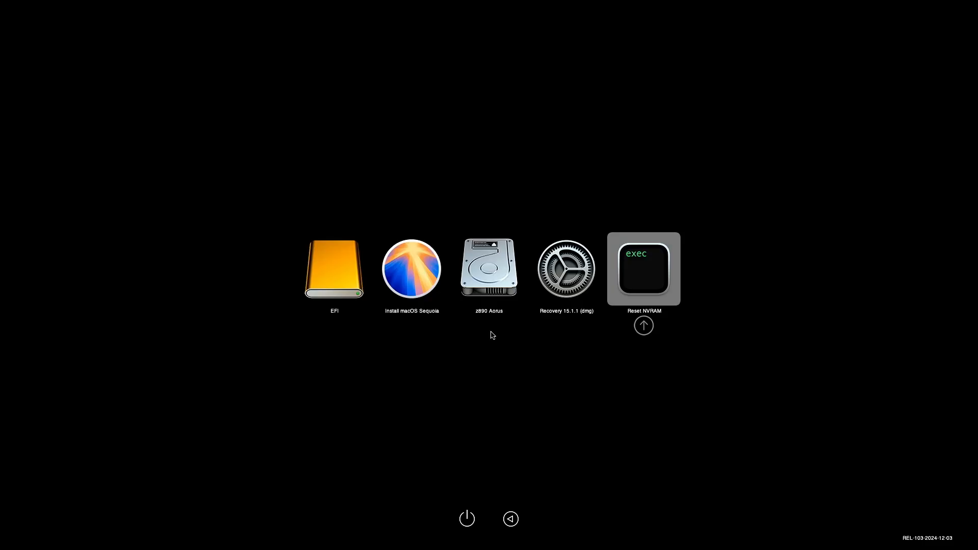
key(Return)
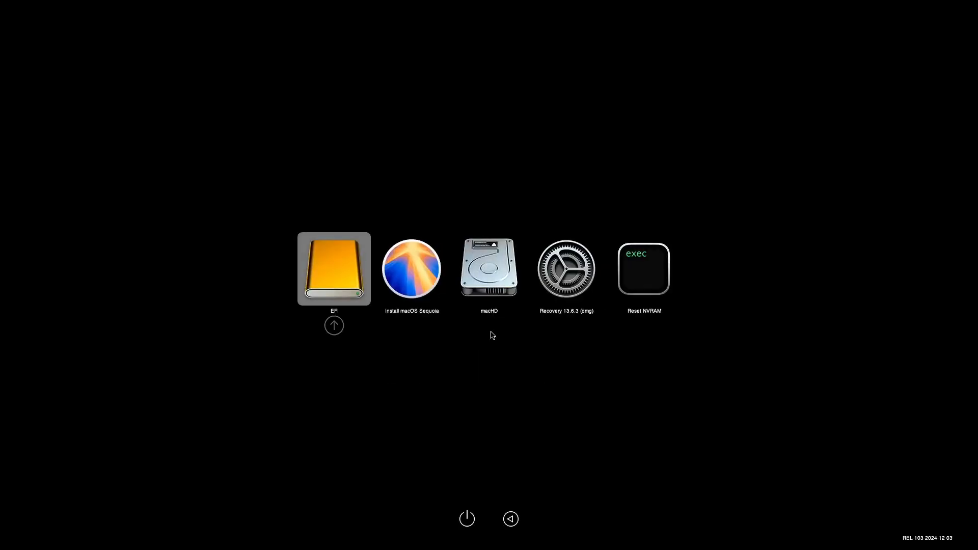
Step: Move through the boot picker entries to select Reset NVRAM again
key(Right)
key(Right)
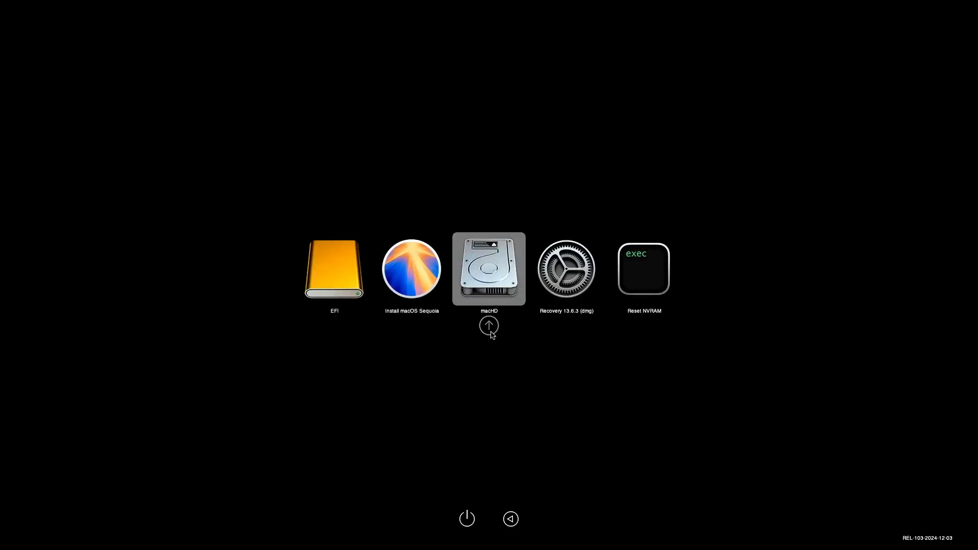
key(Right)
key(Right)
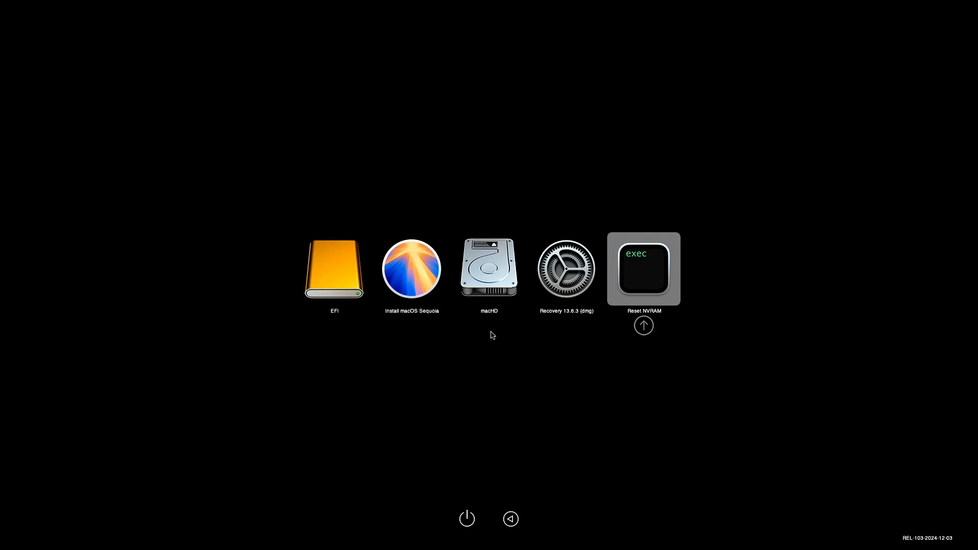
Step: Run Reset NVRAM, then boot the Install macOS Sequoia entry from the OpenCore picker
key(Return)
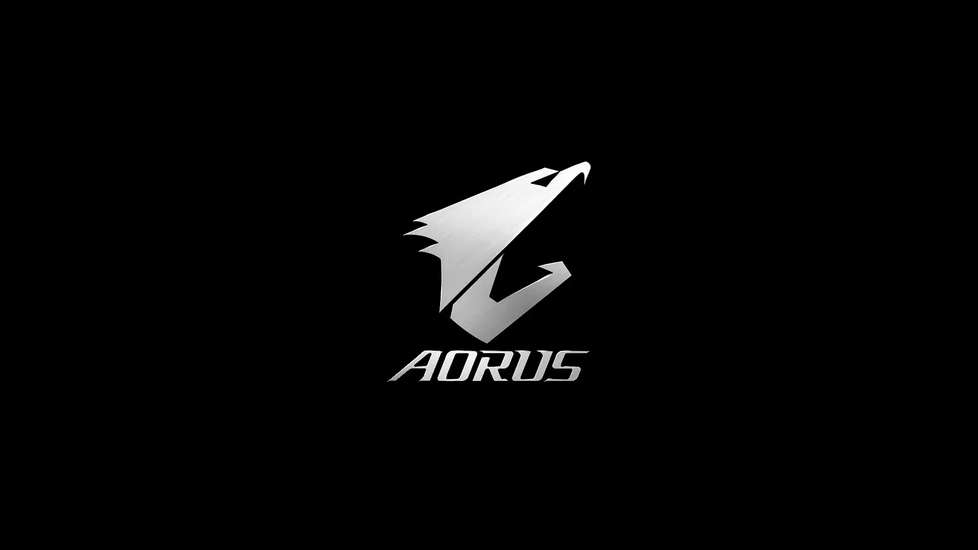
key(Right)
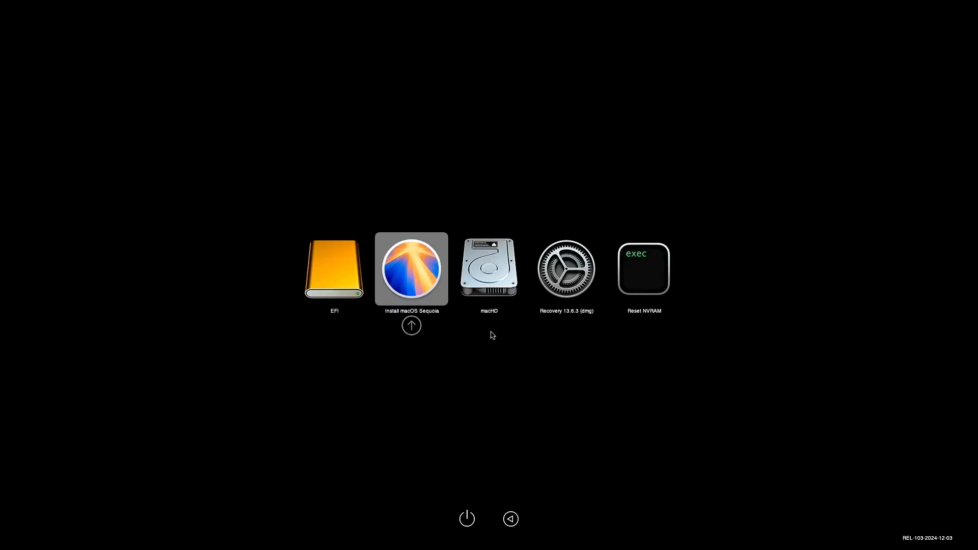
key(Return)
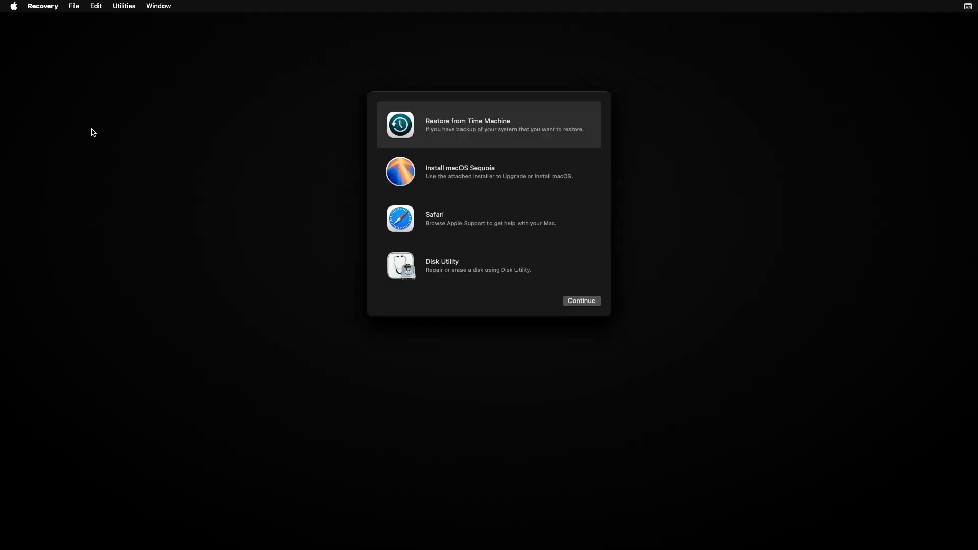
Step: Open Disk Utility from Recovery and switch its sidebar to show all devices
click(443, 266)
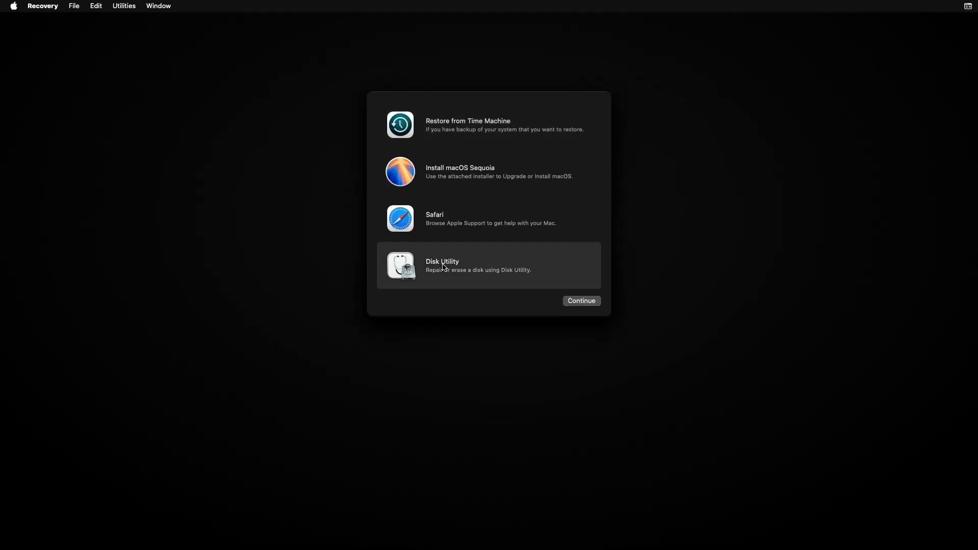
click(585, 301)
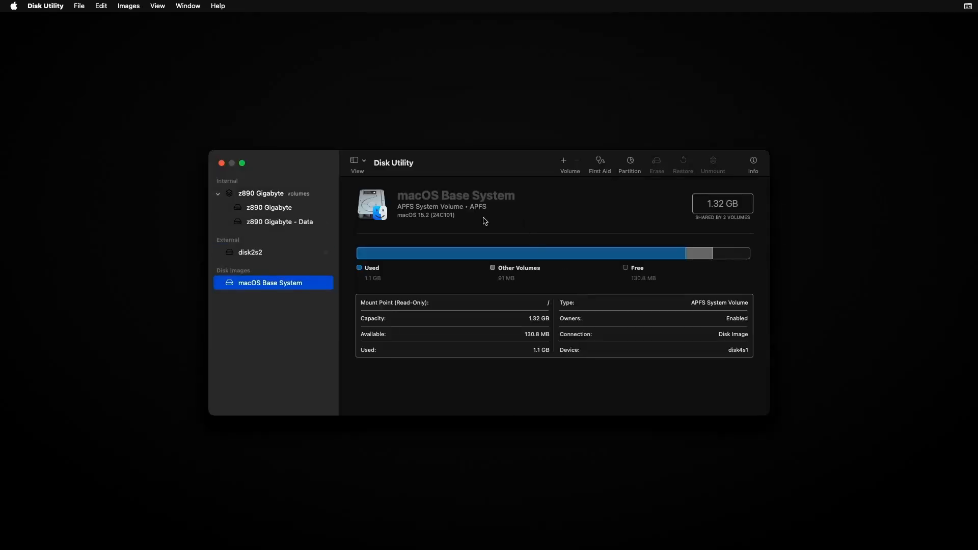
click(364, 163)
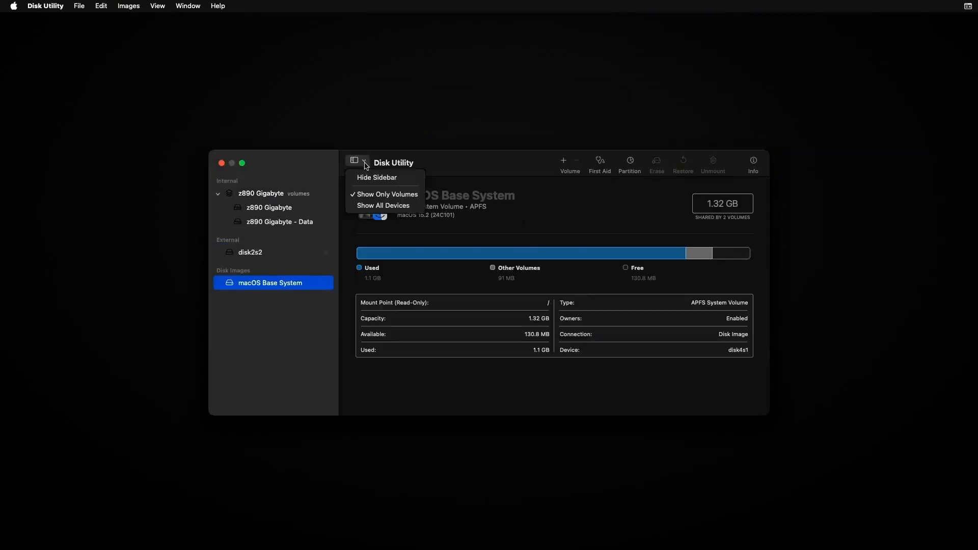
click(371, 206)
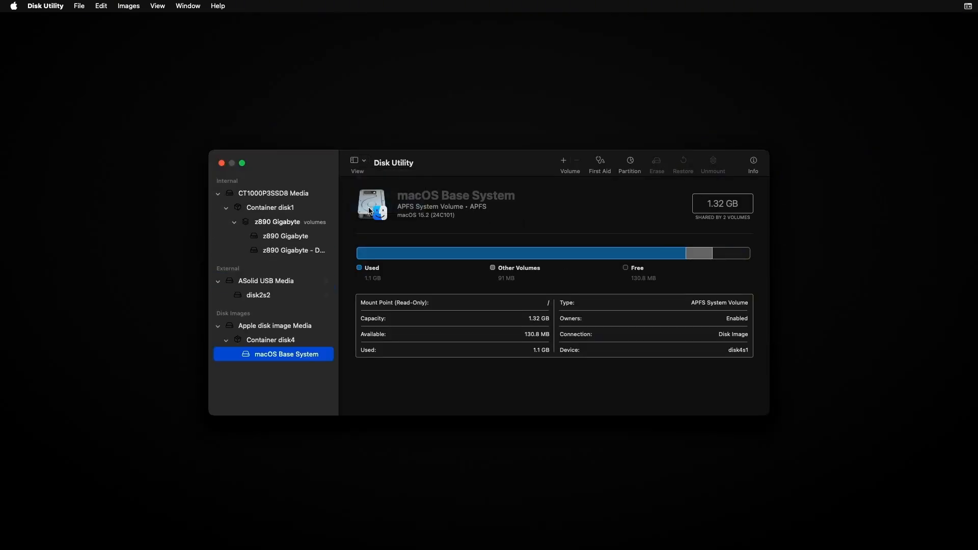
Step: Erase the CT1000P3SSD8 Media disk, naming it z890 with APFS format and GUID Partition Map scheme
click(294, 195)
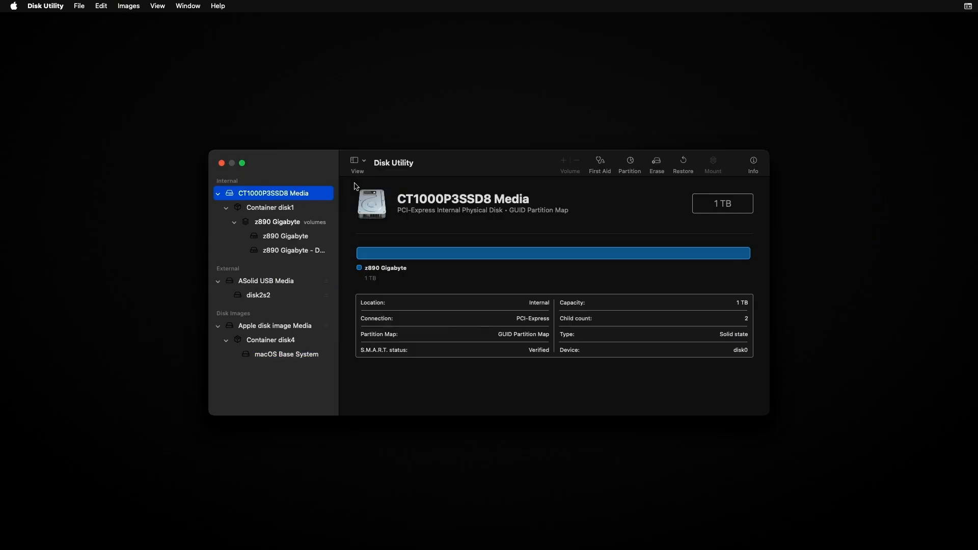
click(656, 162)
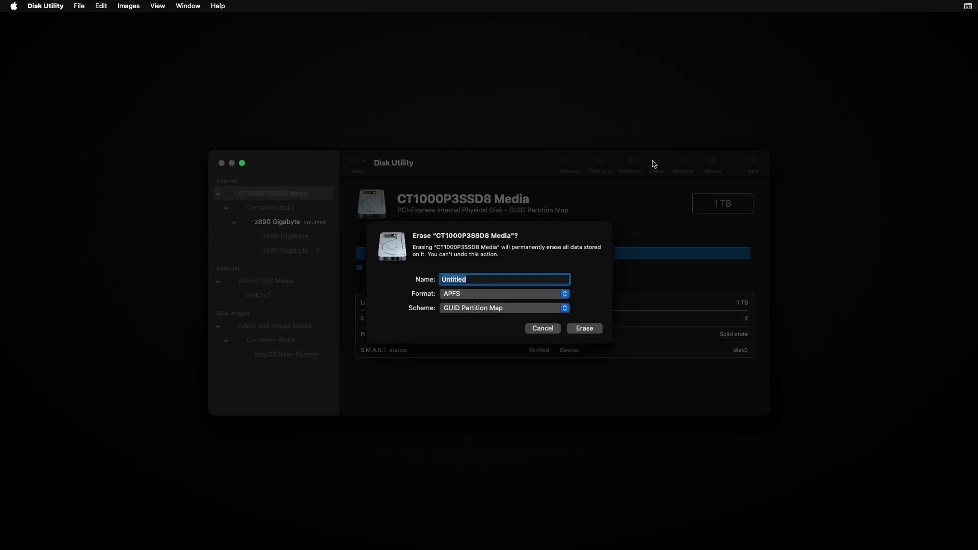
text(z890-)
key(BackSpace)
click(578, 329)
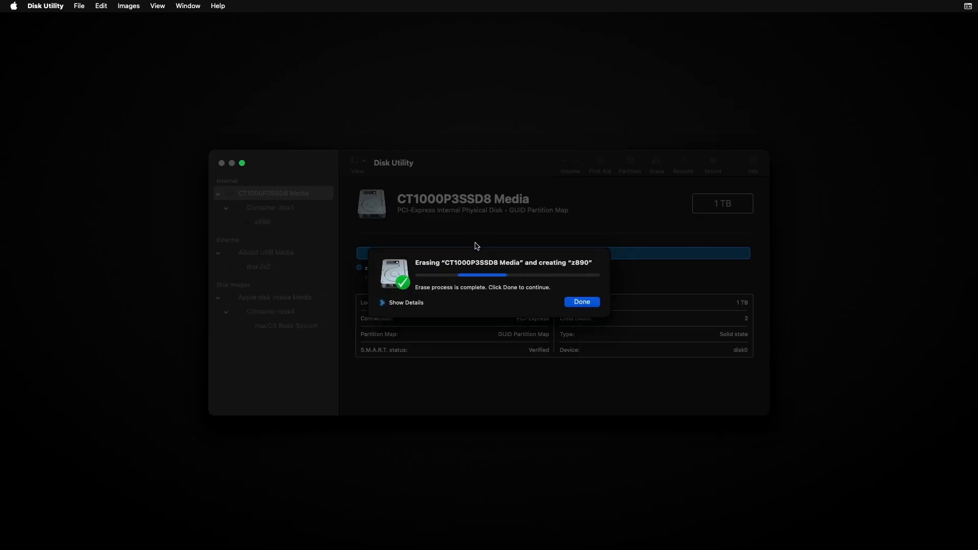
click(582, 302)
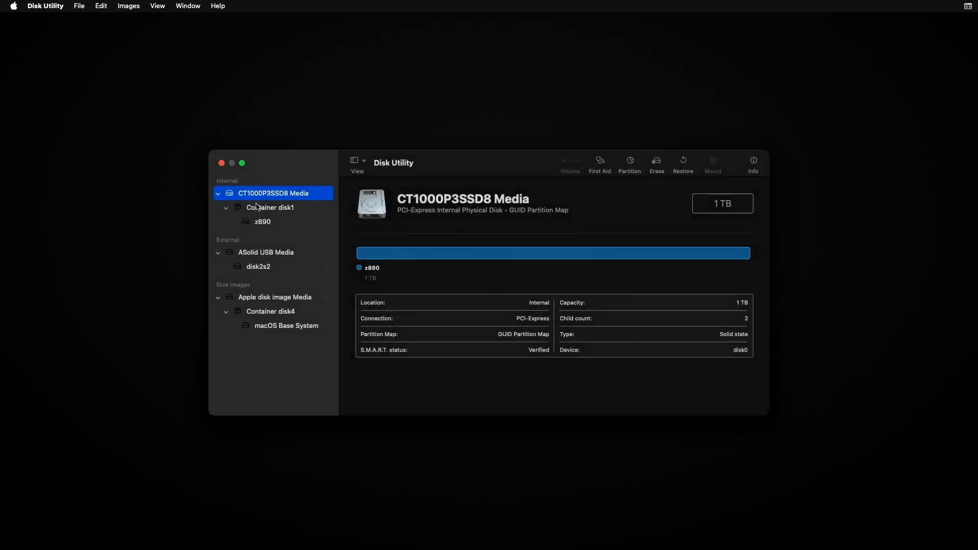
Step: Close Disk Utility and launch the Install macOS Sequoia option
click(222, 163)
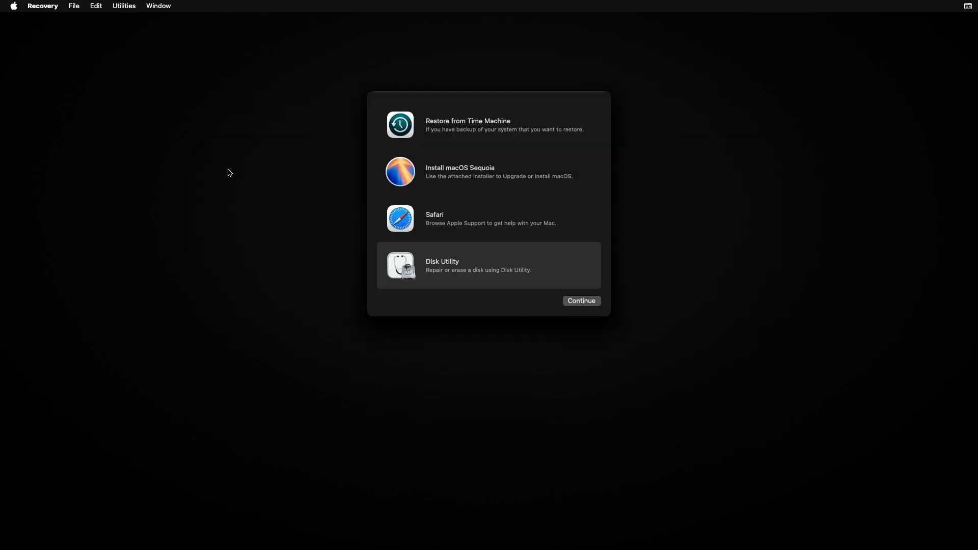
click(439, 177)
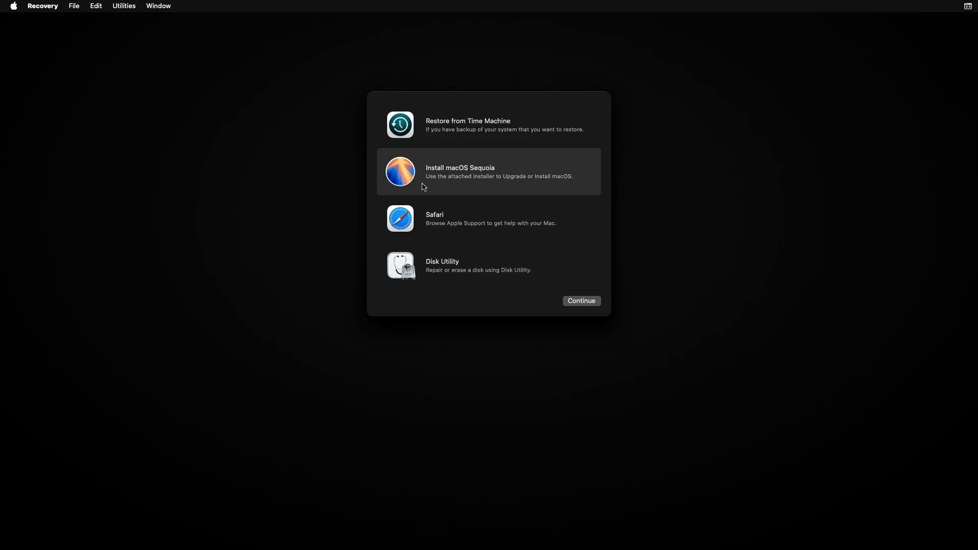
click(585, 303)
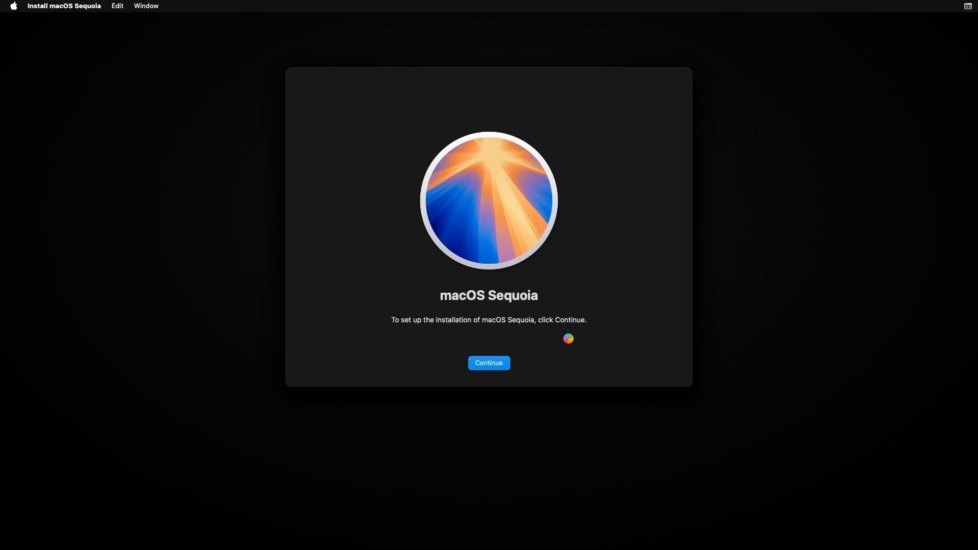
Step: Agree to the license and choose the z890 disk as the macOS Sequoia install target
click(521, 364)
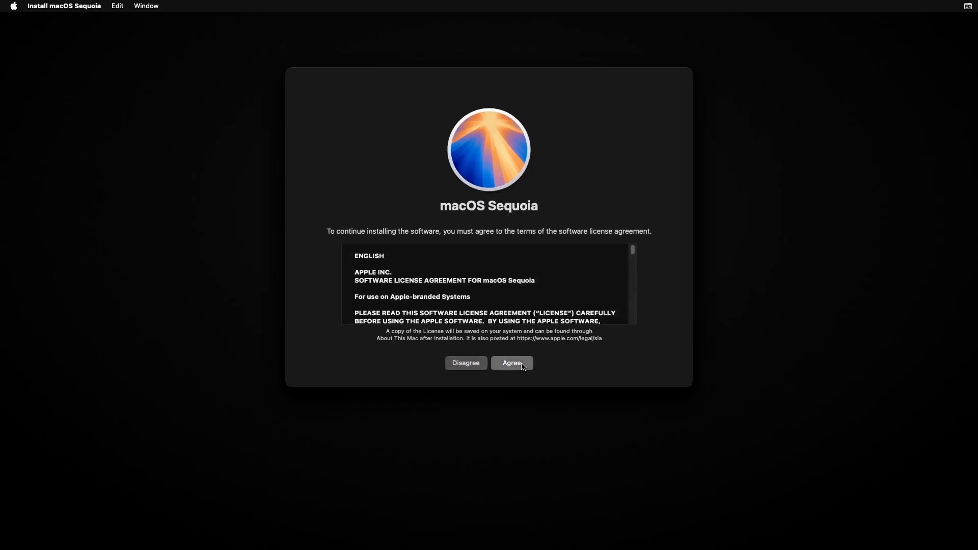
click(535, 268)
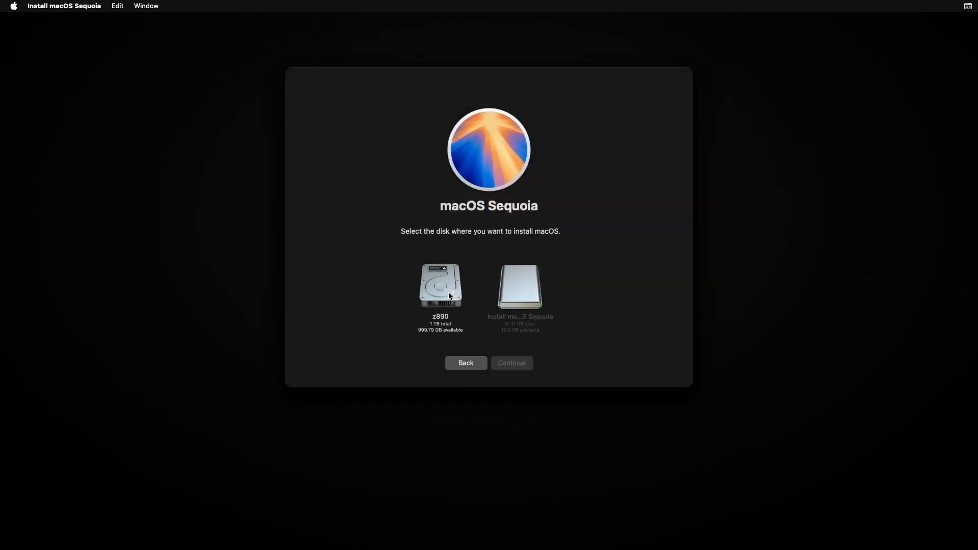
click(451, 295)
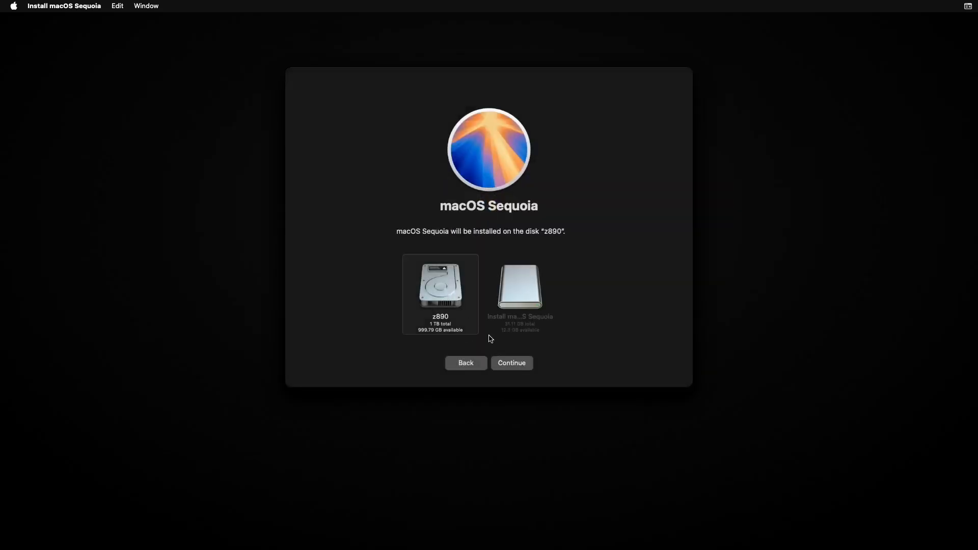
click(520, 366)
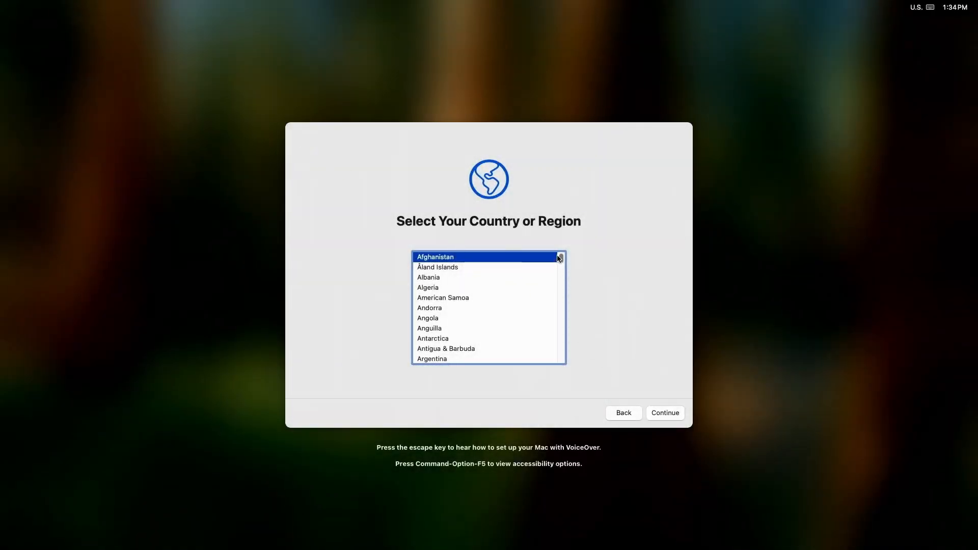
Step: Select United States as the country or region in setup
drag(559, 258, 573, 352)
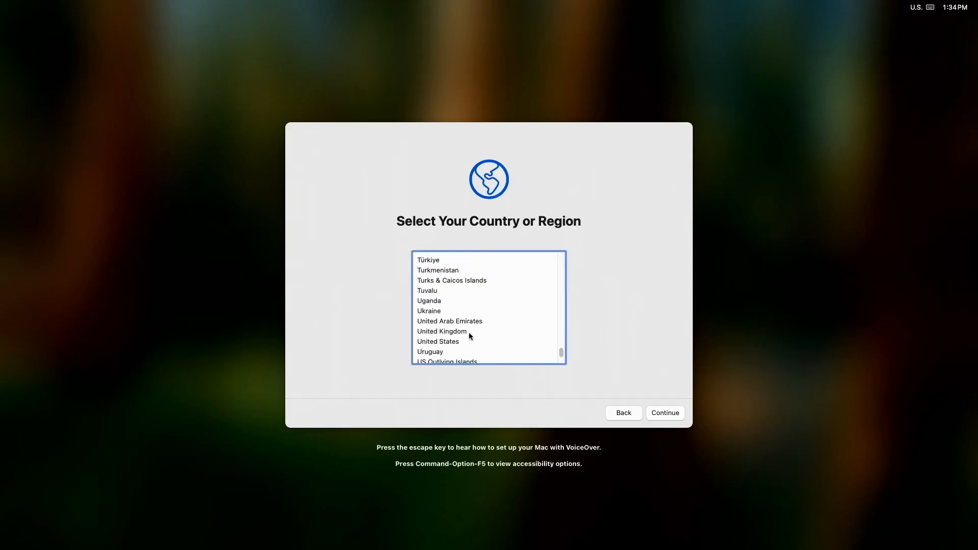
click(455, 344)
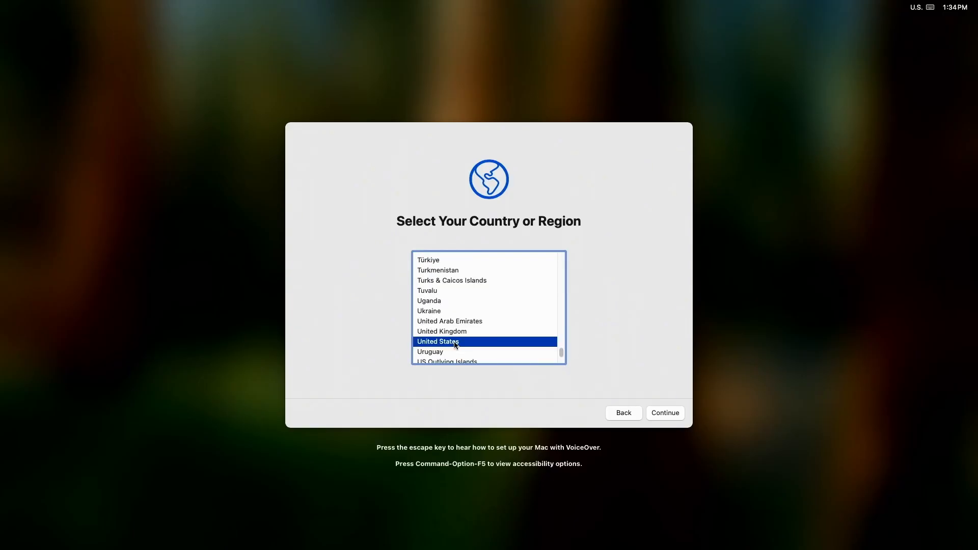
click(666, 413)
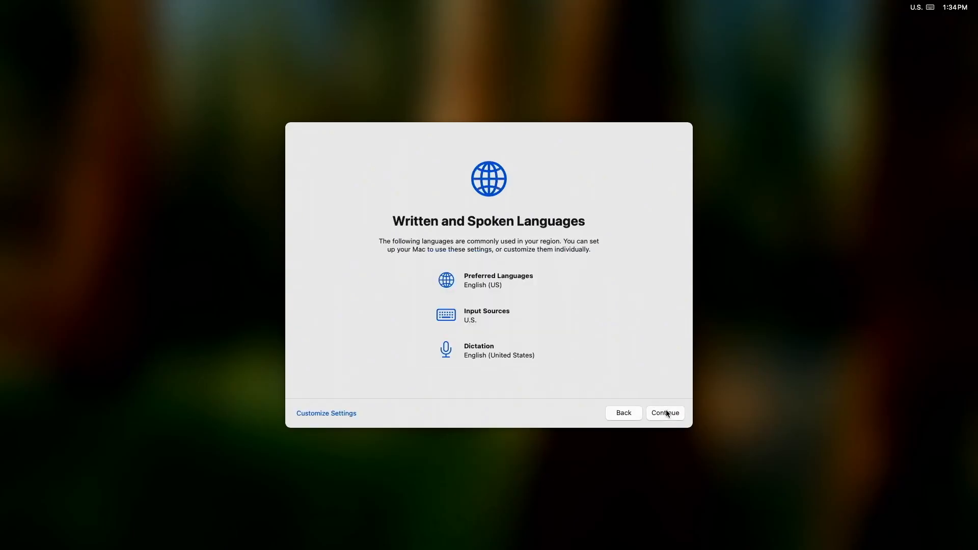
Step: Accept the default languages and continue with no internet connection
click(667, 413)
click(666, 413)
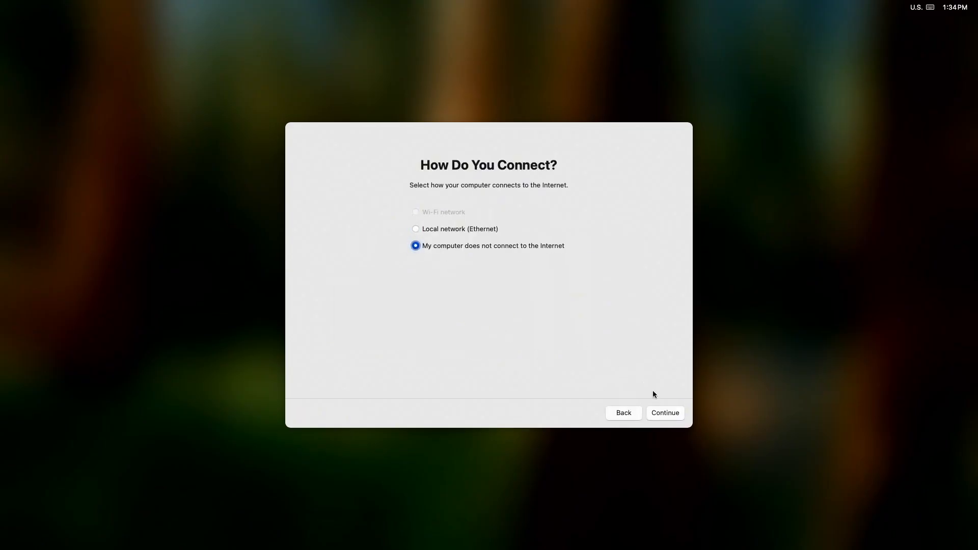
click(669, 413)
click(669, 412)
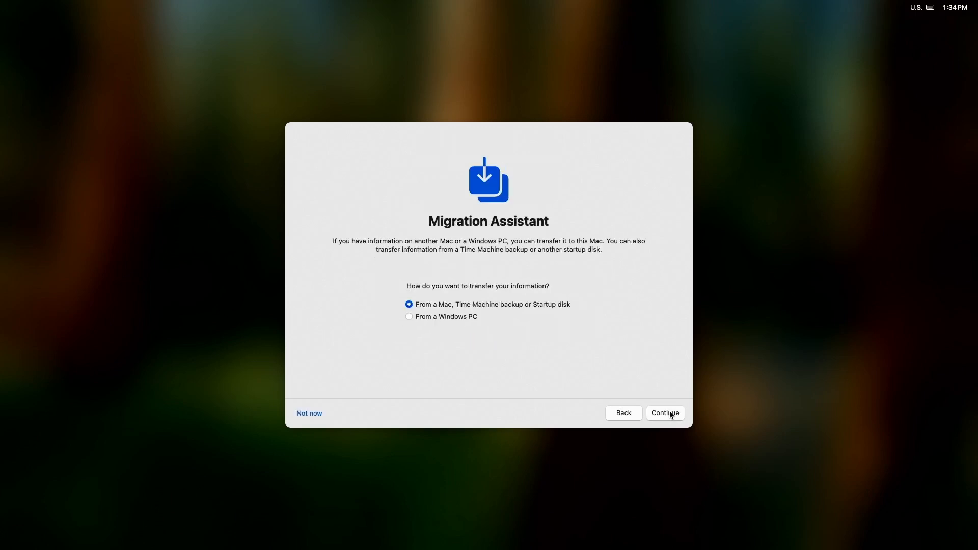
Step: Skip Migration Assistant and agree to the macOS Terms and Conditions
click(311, 416)
click(665, 413)
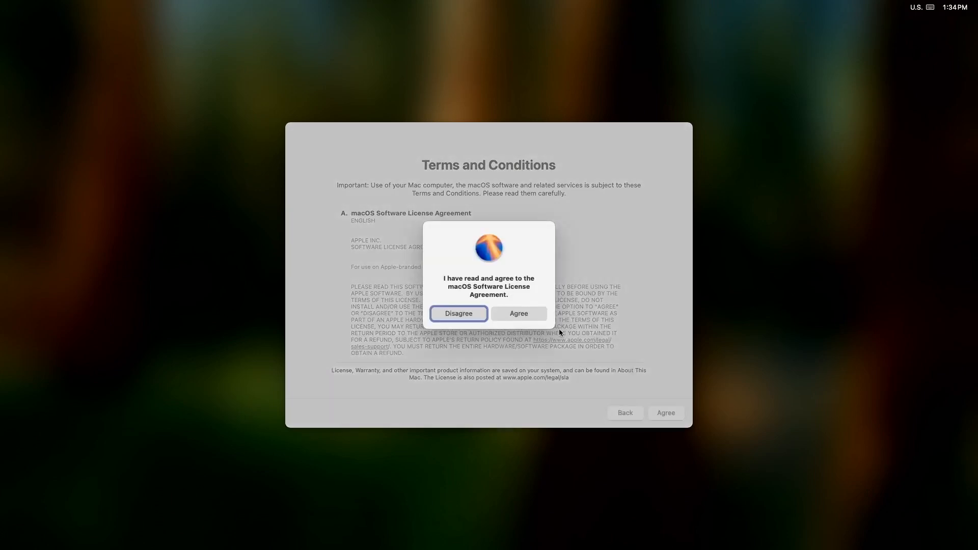
click(524, 314)
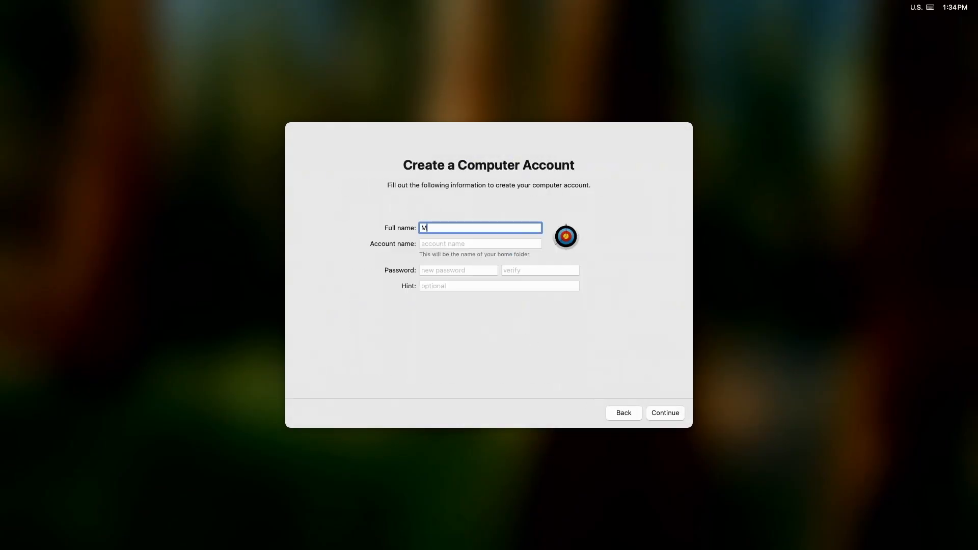
Step: Create the computer account by entering its full name, account name, password and password verification
key(Tab)
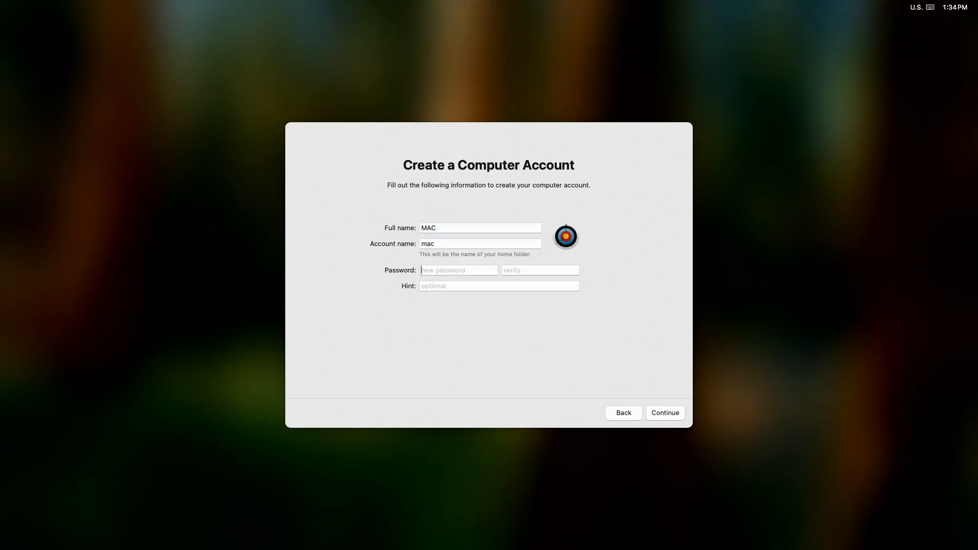
key(Tab)
text(m)
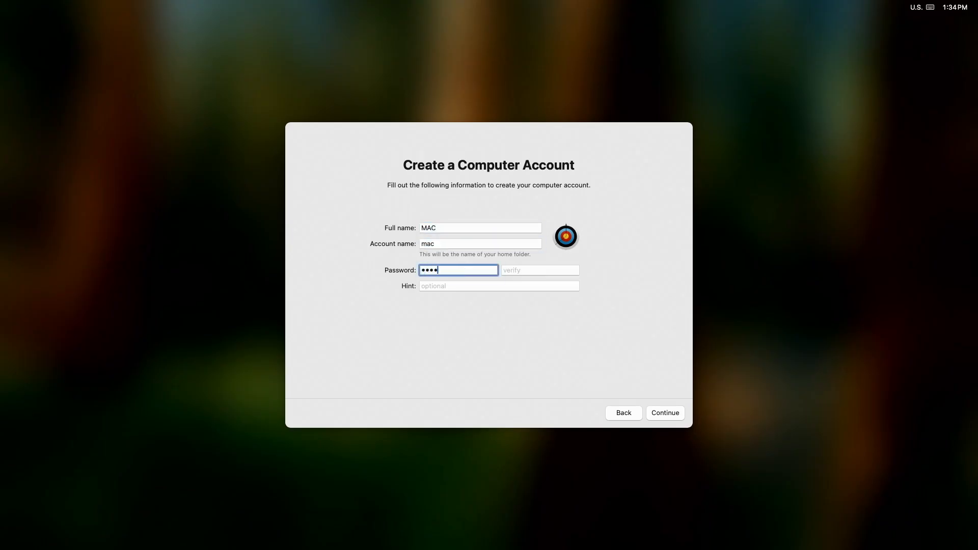
key(Tab)
text(•)
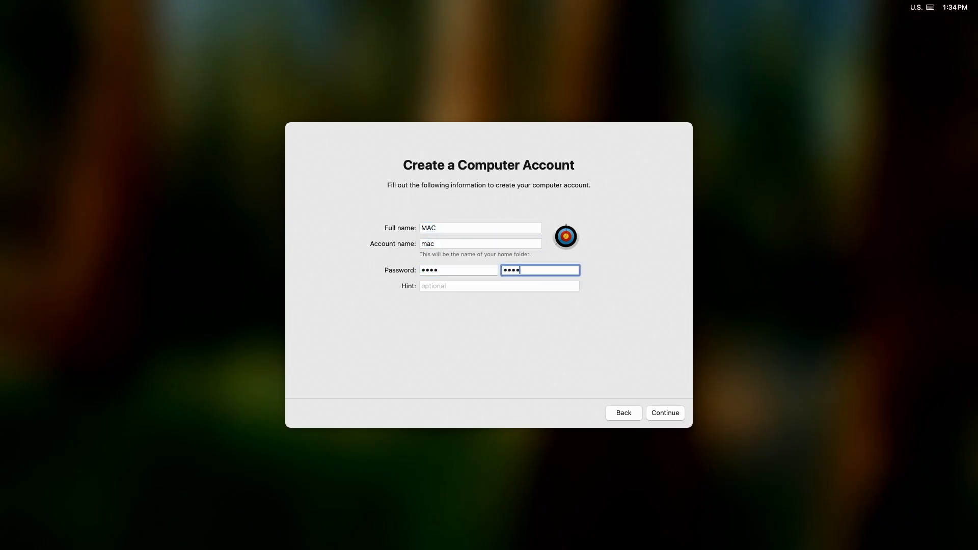
click(676, 415)
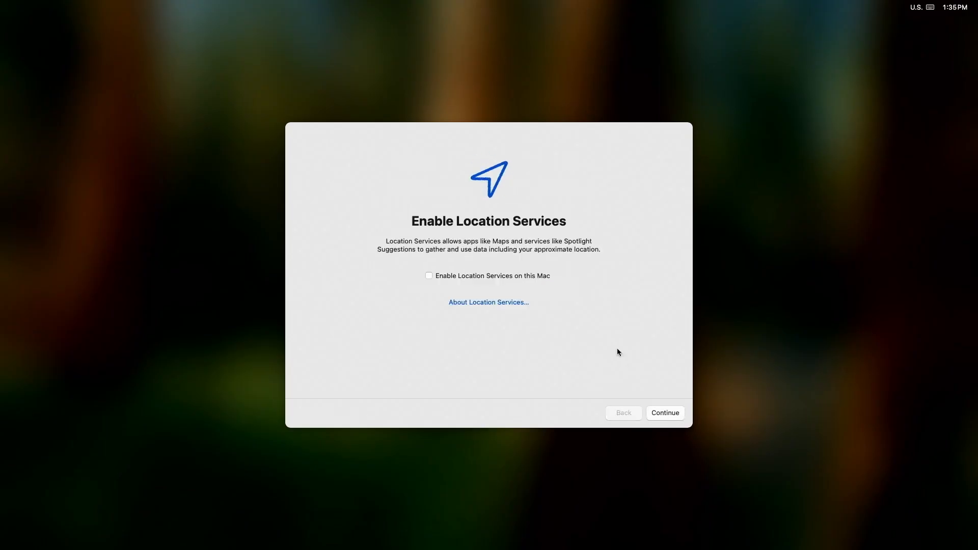
Step: Go through the Location Services and Analytics screens, toggling their sharing options
click(486, 277)
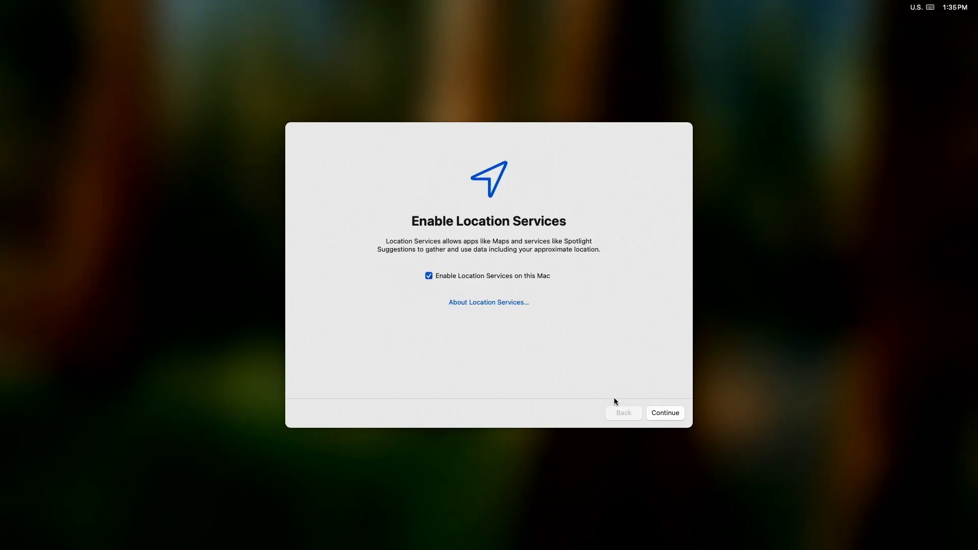
click(681, 415)
click(468, 264)
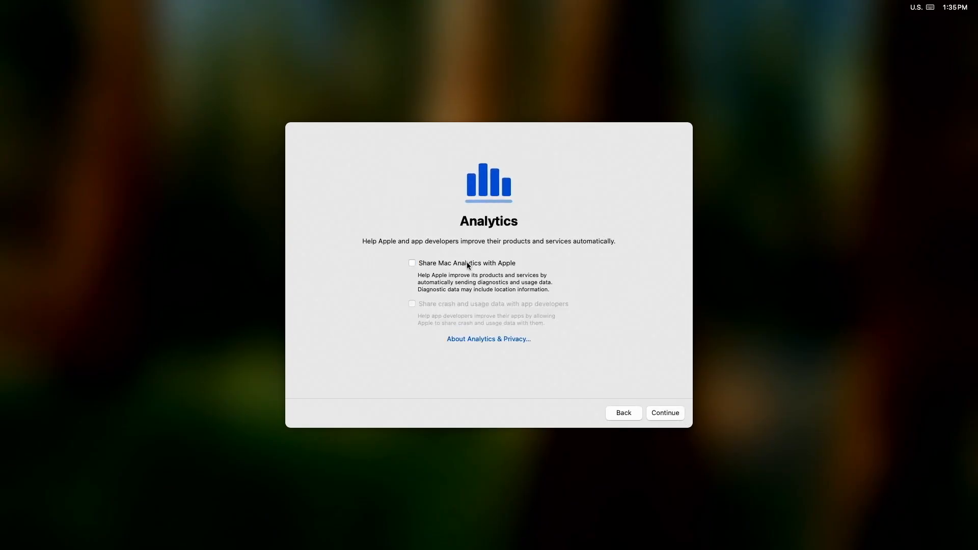
click(674, 414)
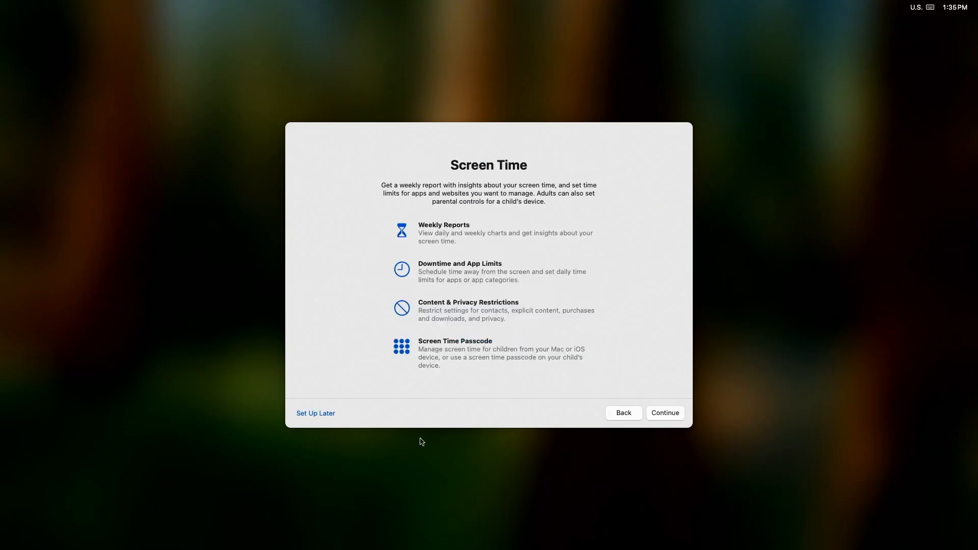
Step: Set up Screen Time later and keep the Light appearance
click(323, 416)
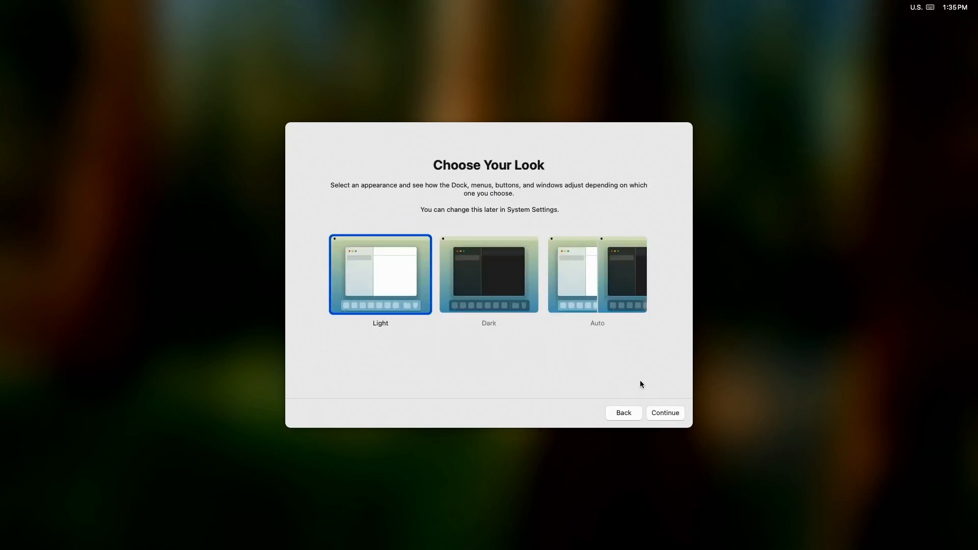
click(678, 413)
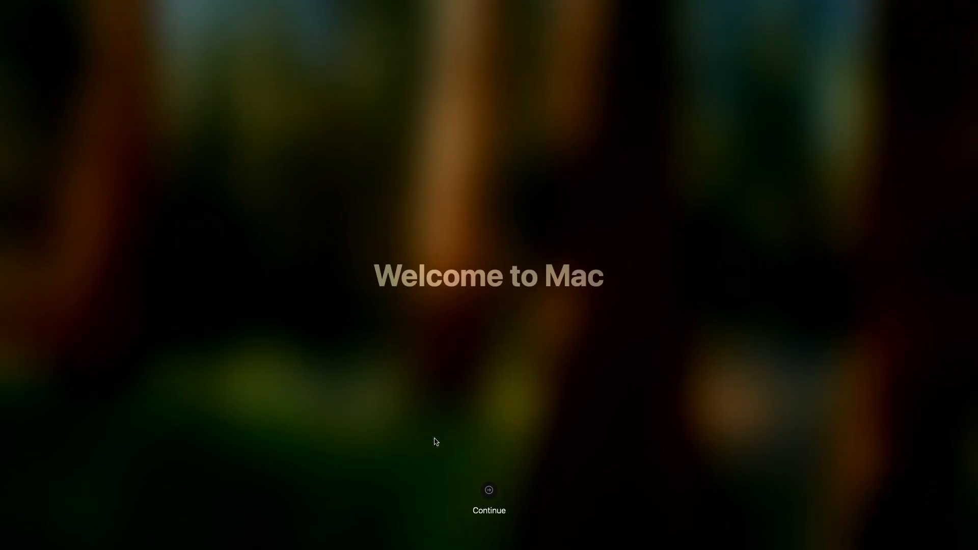
Step: Continue past the welcome screen, identify the keyboard in Keyboard Setup Assistant, and dismiss the memory notification
click(492, 491)
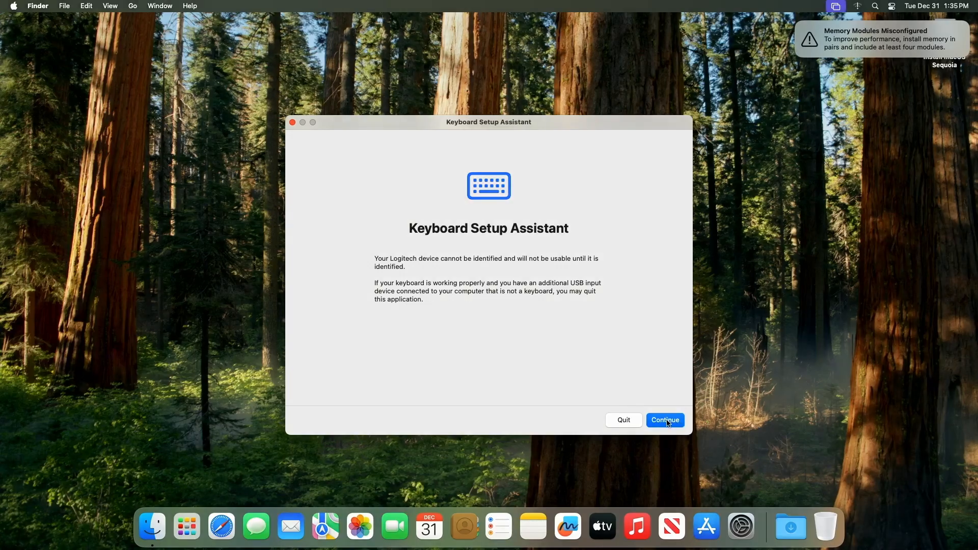
click(667, 421)
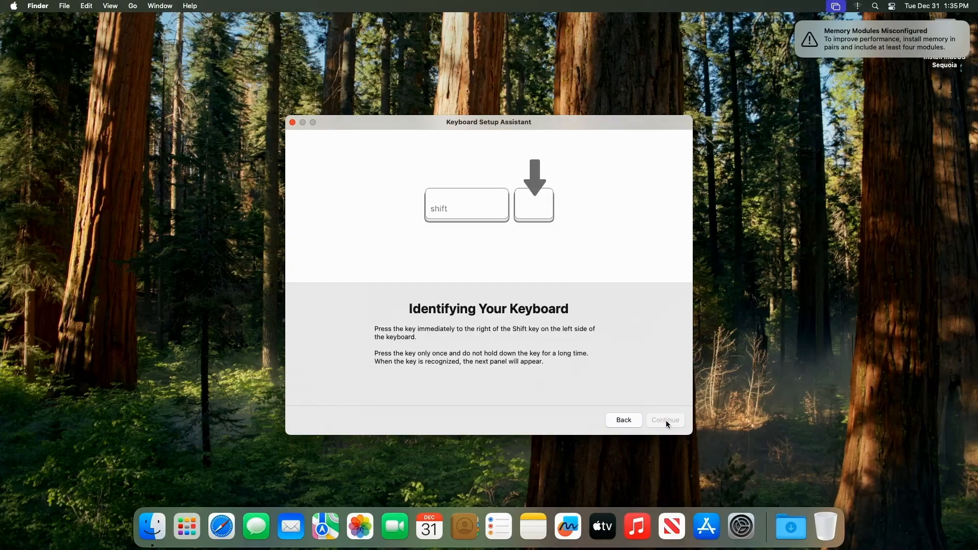
key(z)
key(slash)
click(665, 420)
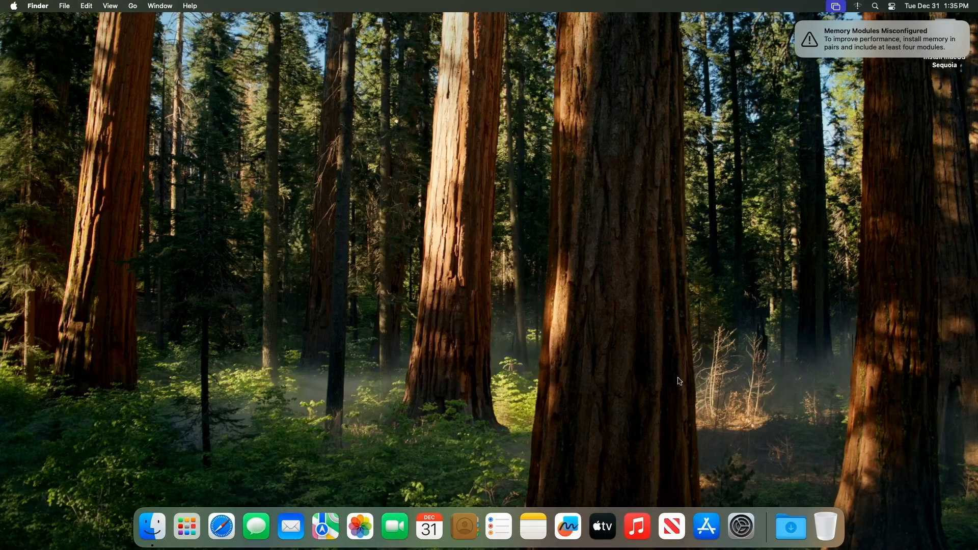
click(798, 28)
click(797, 24)
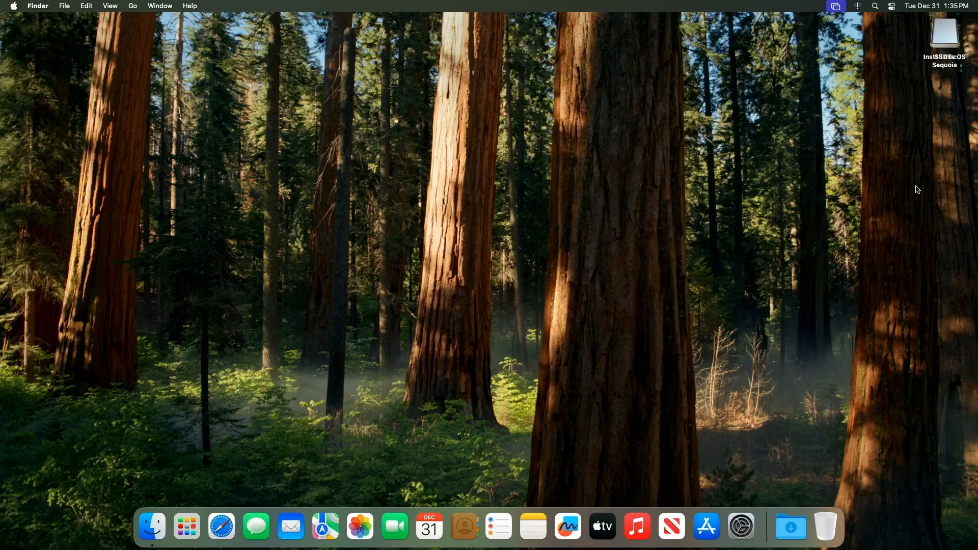
Step: Open the SSDTs drive and copy OCAuxiliaryTools from it onto the desktop, then close the Finder window
drag(948, 40, 949, 98)
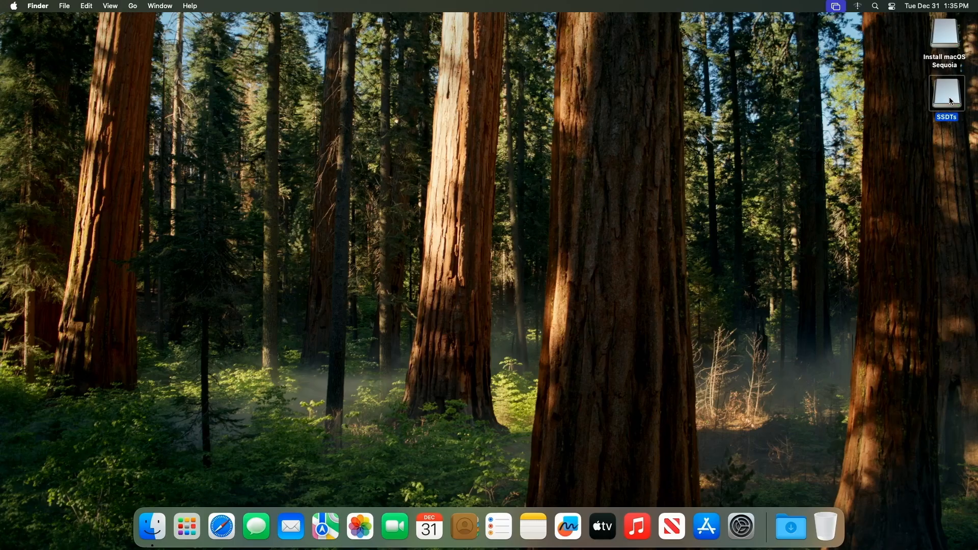
double_click(950, 97)
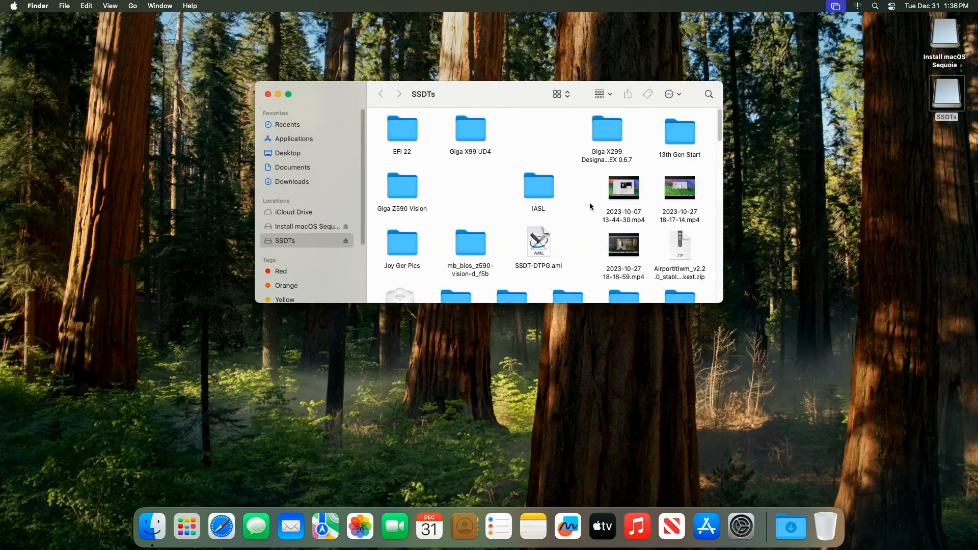
scroll(590, 203, down, 15)
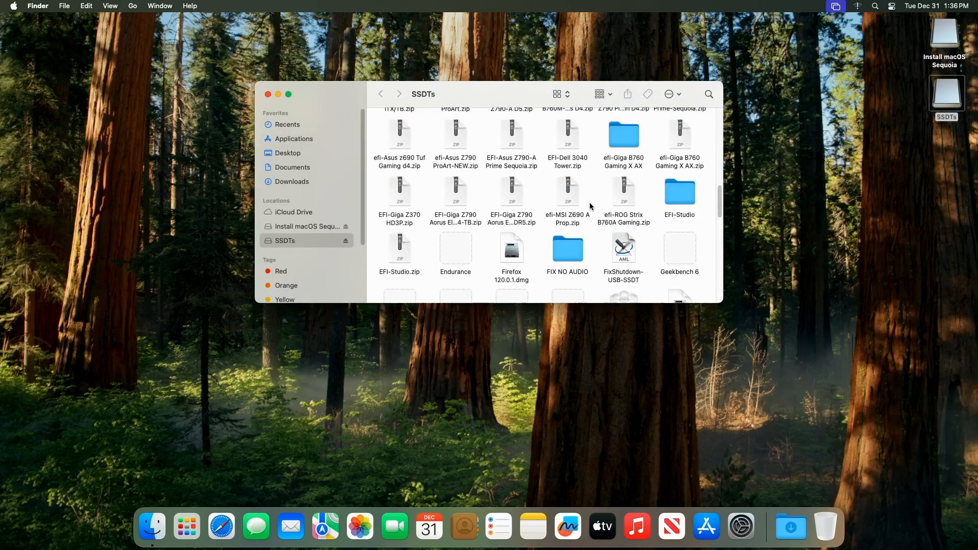
scroll(589, 206, down, 5)
scroll(590, 205, up, 3)
scroll(589, 205, down, 2)
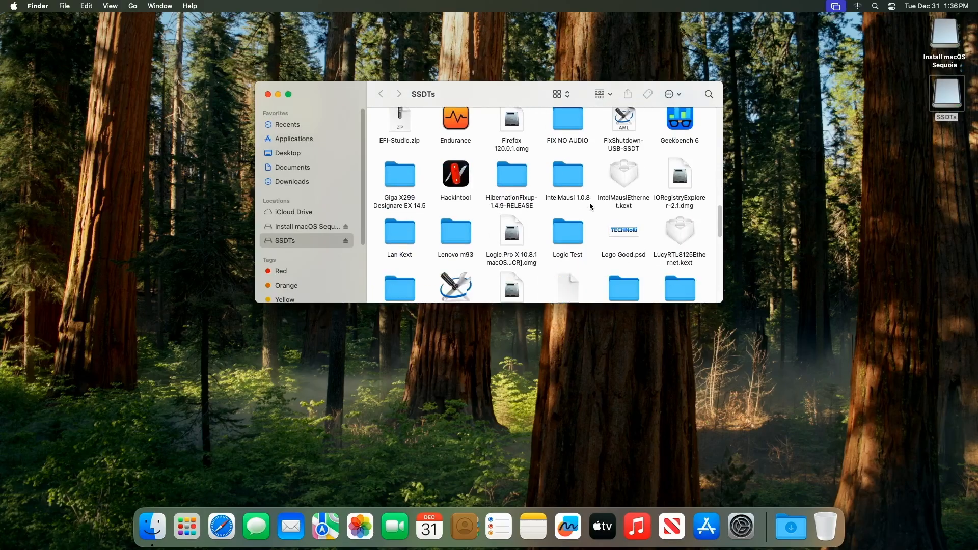
scroll(590, 206, down, 10)
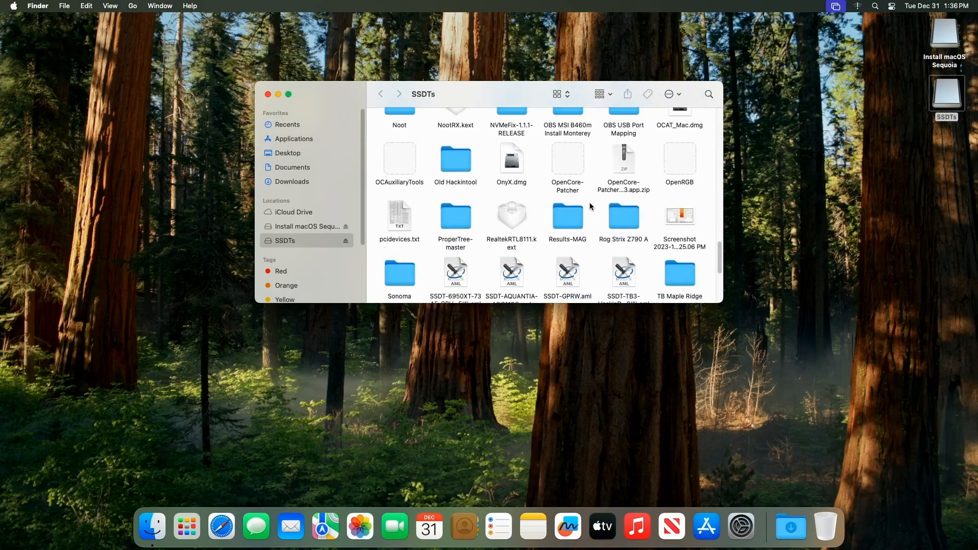
scroll(590, 206, down, 5)
scroll(589, 206, up, 3)
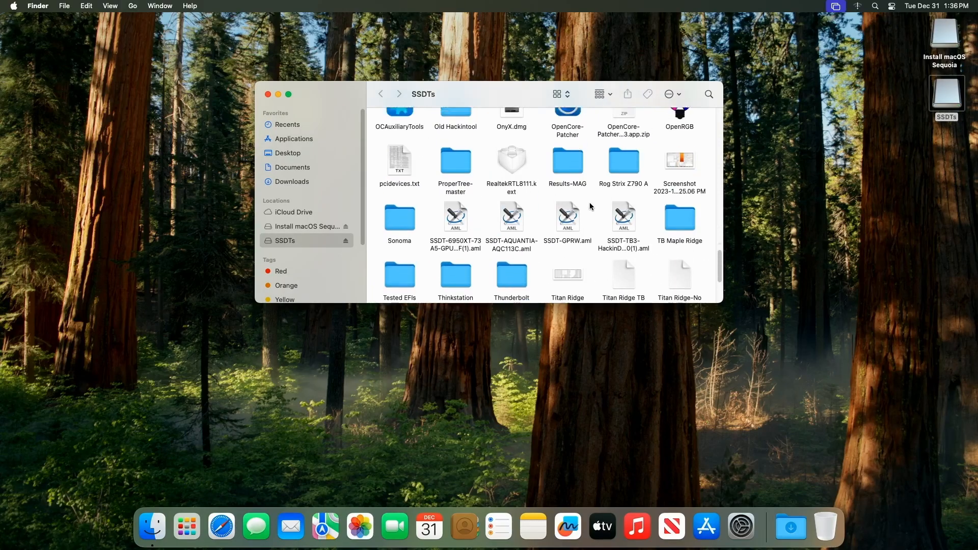
scroll(590, 206, up, 2)
drag(399, 219, 790, 194)
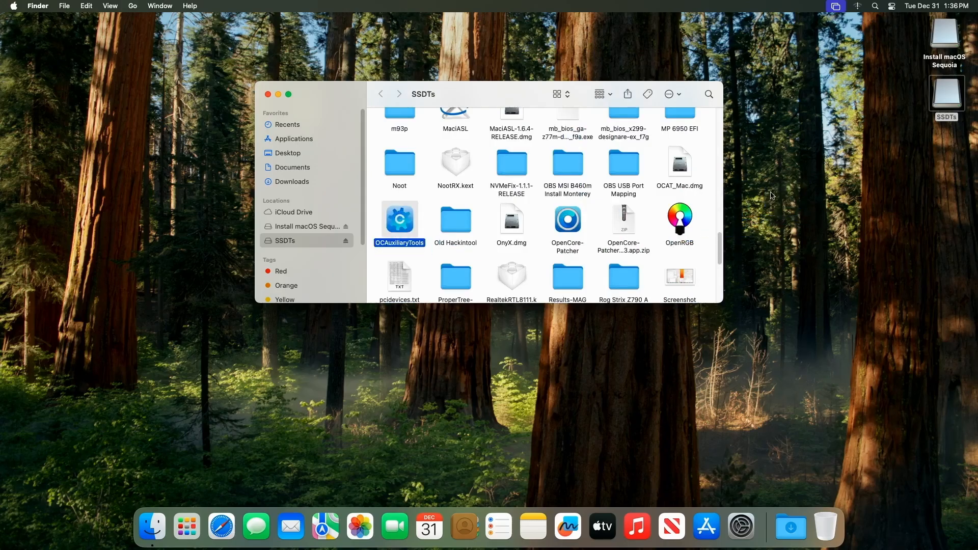
click(267, 95)
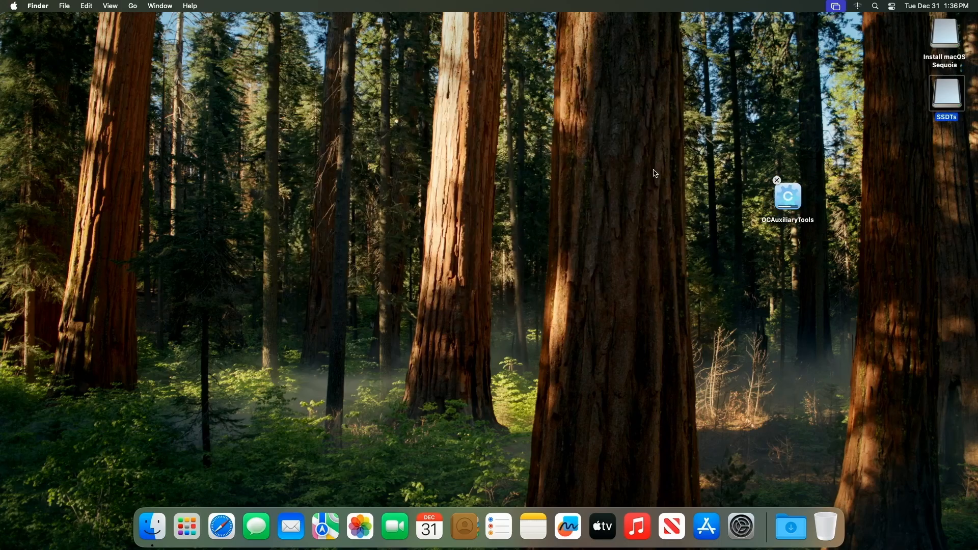
Step: Try to open OCAuxiliaryTools from the desktop and dismiss the unverified-app warning
click(798, 204)
right_click(797, 196)
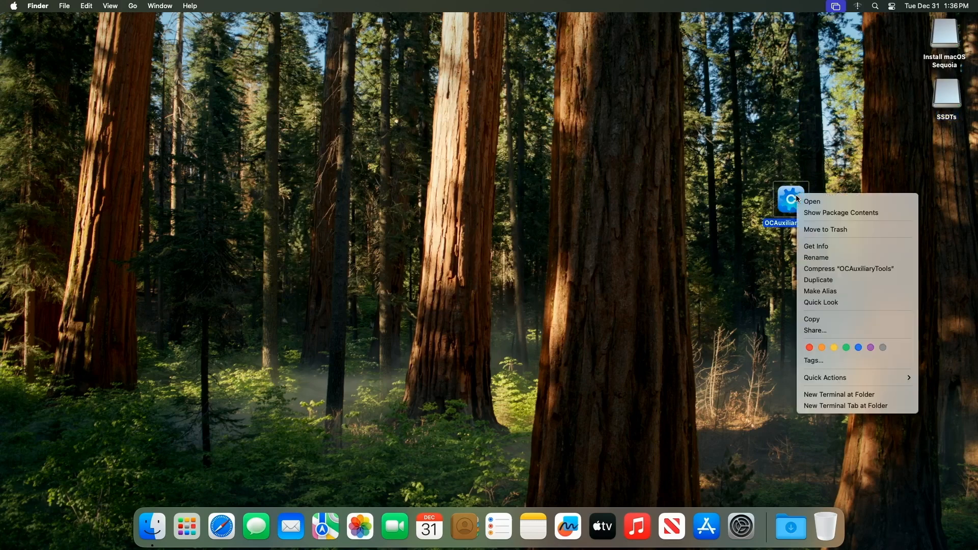
click(812, 203)
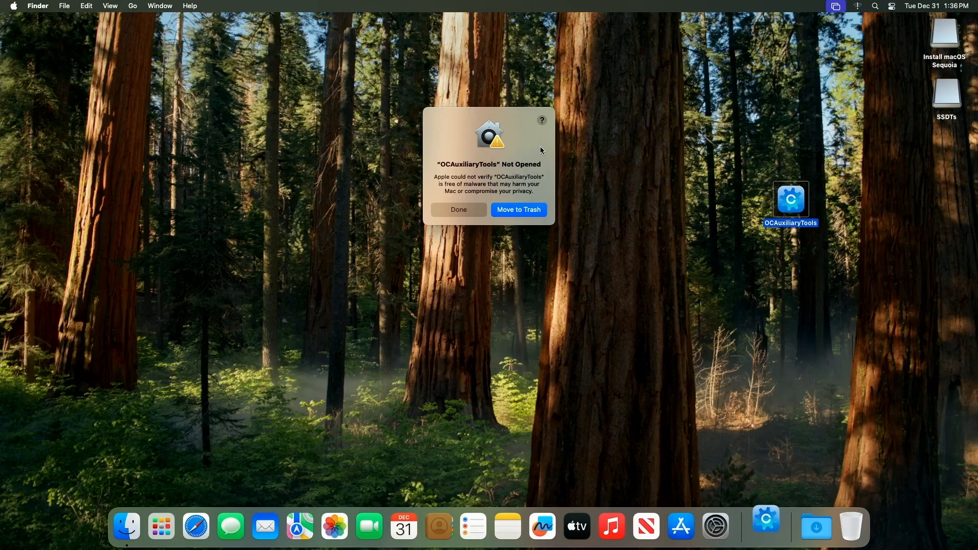
click(468, 212)
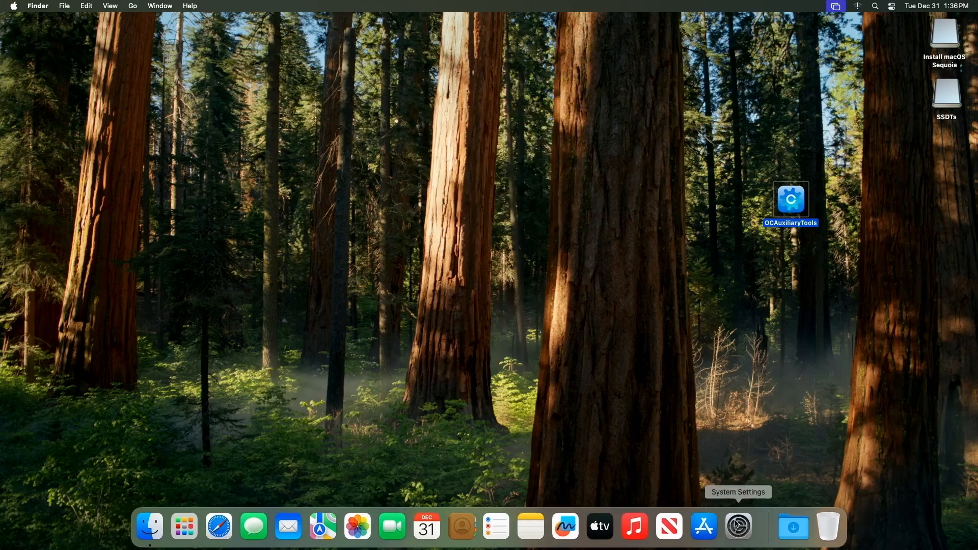
Step: Allow OCAuxiliaryTools with Open Anyway in Privacy & Security, entering the administrator password to launch it
click(744, 527)
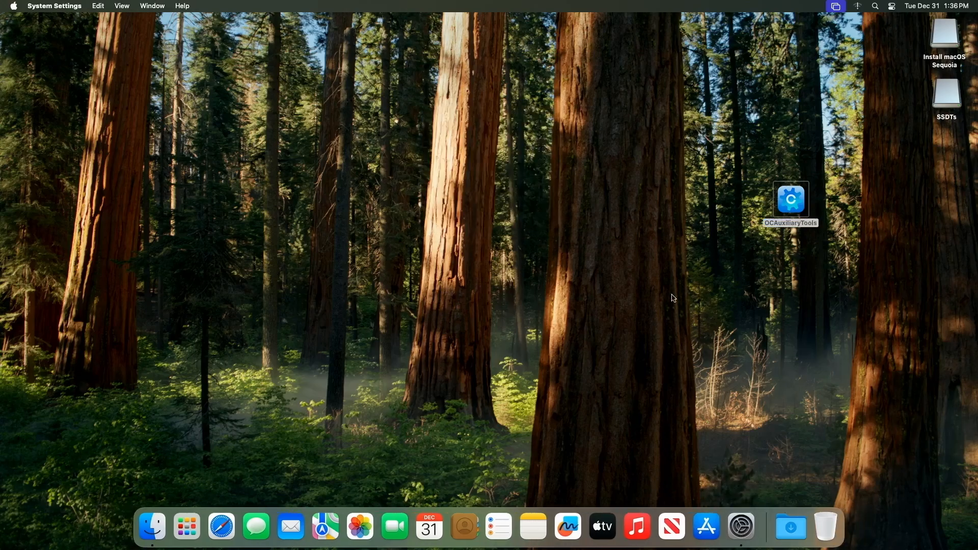
scroll(373, 302, down, 5)
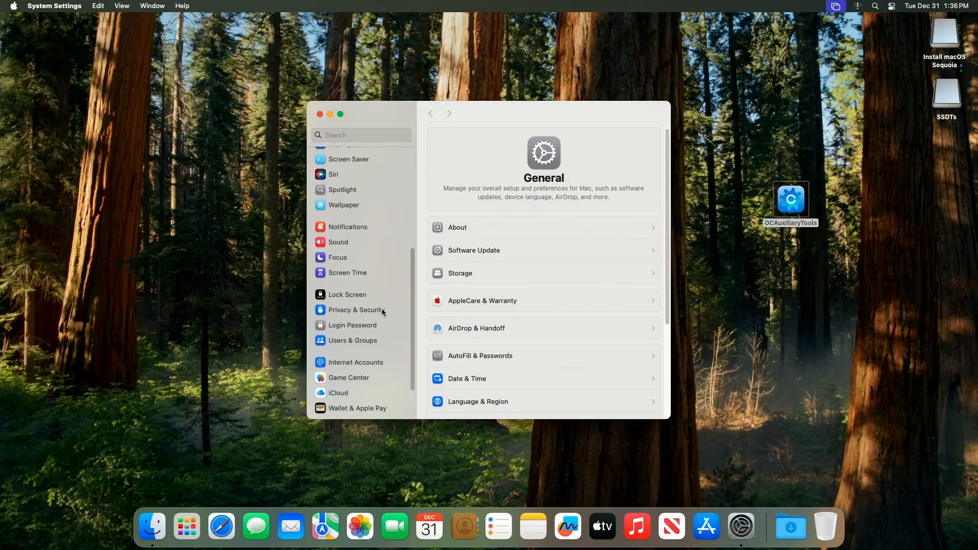
click(370, 313)
scroll(572, 330, down, 5)
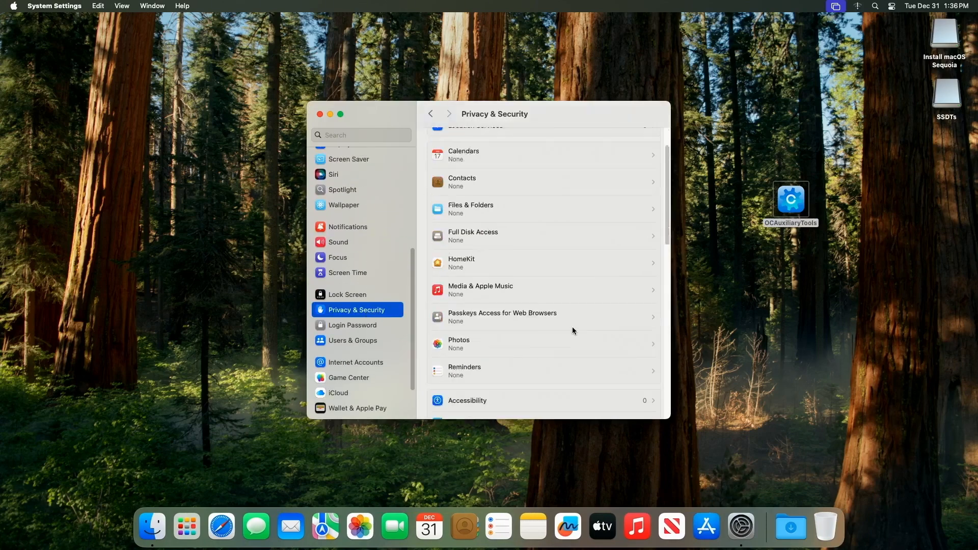
scroll(572, 328, down, 8)
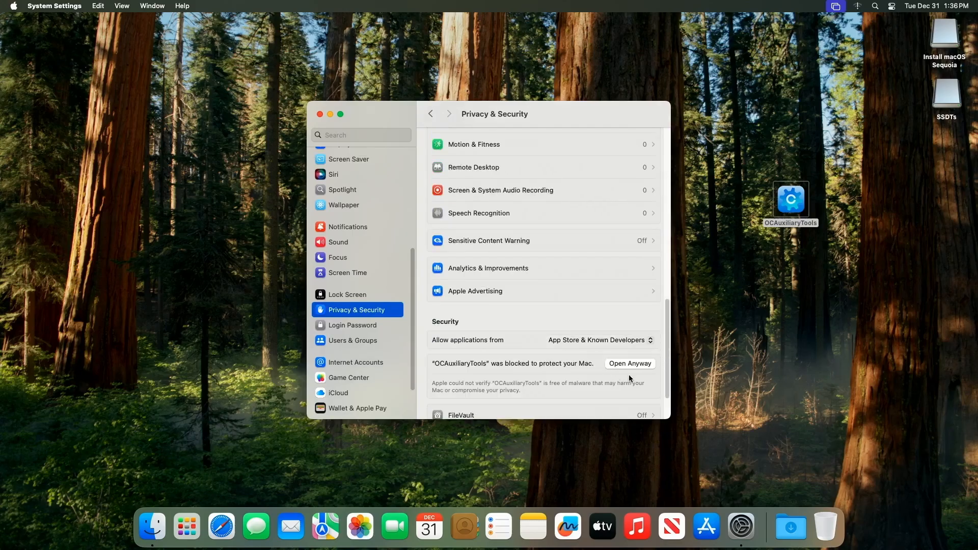
click(630, 363)
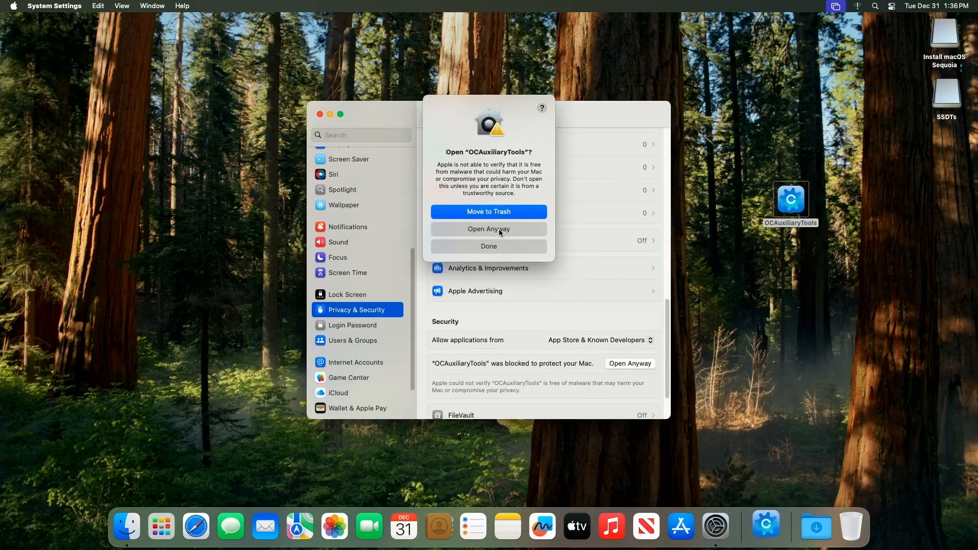
click(499, 230)
text(1234)
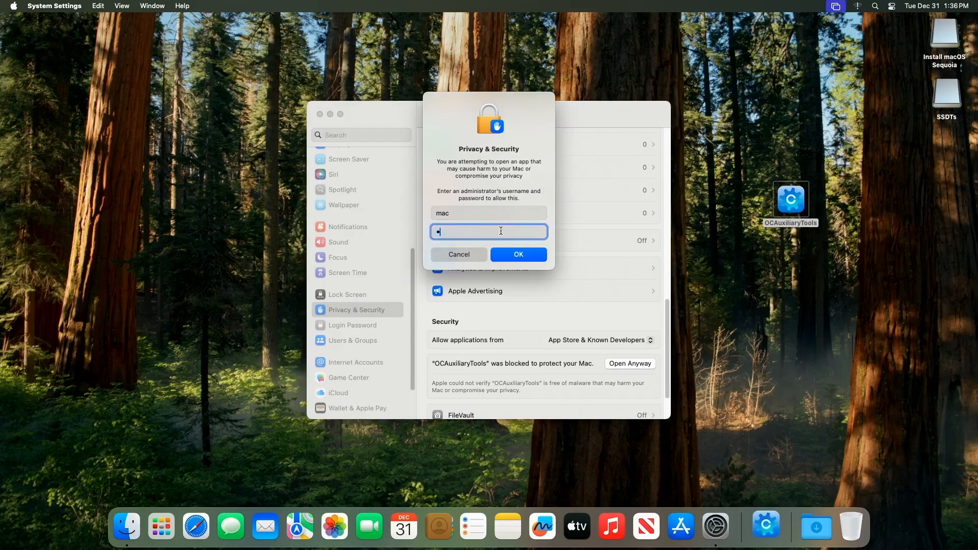
key(Return)
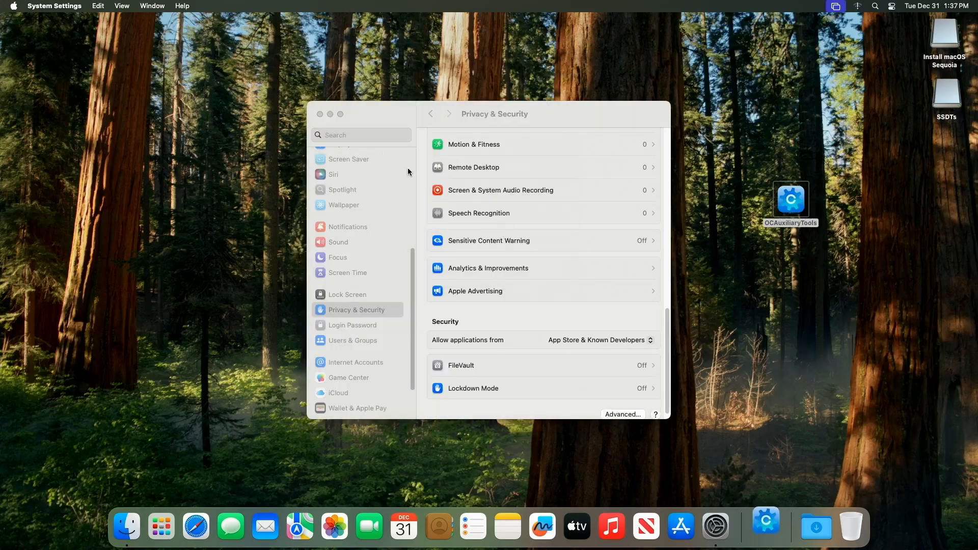
click(530, 187)
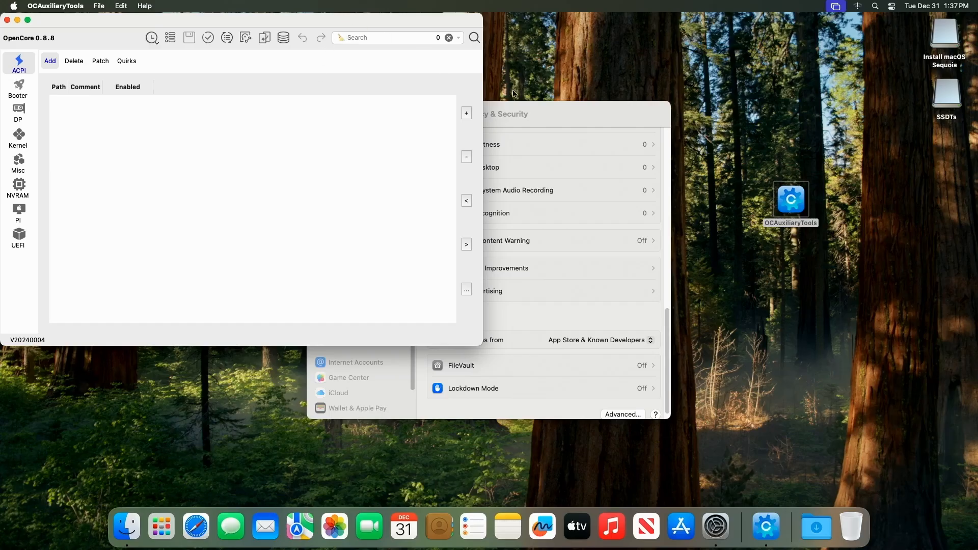
Step: Close System Settings and move the OCAuxiliaryTools window toward the centre of the screen
click(515, 108)
click(320, 114)
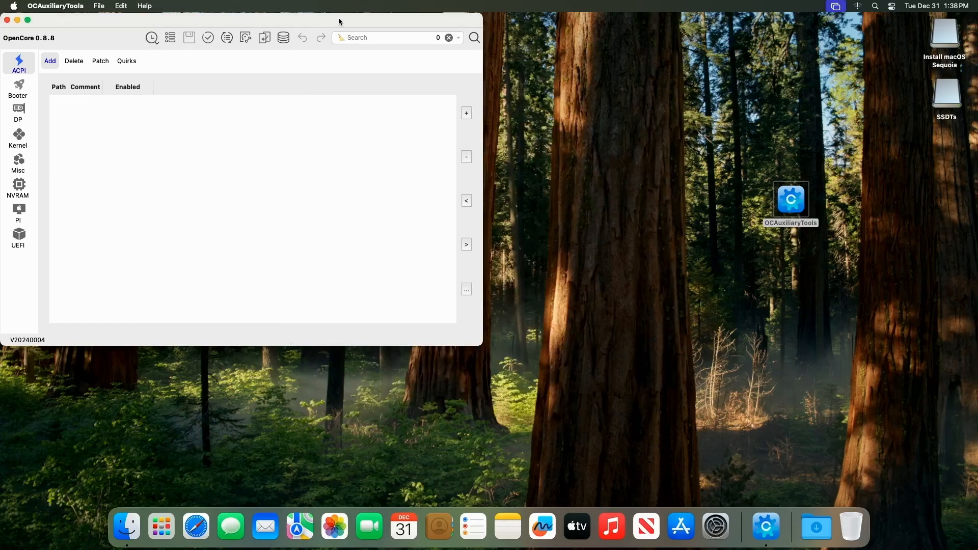
drag(339, 20, 632, 36)
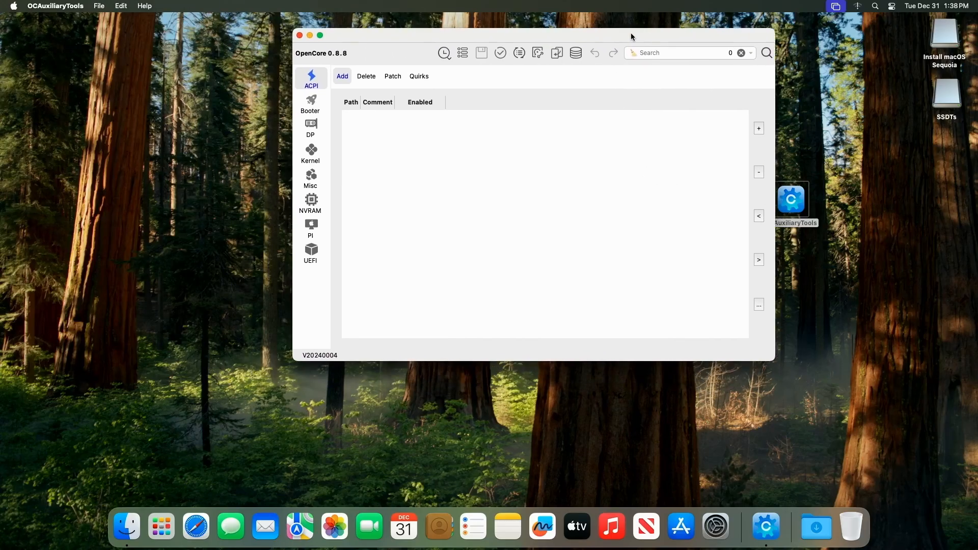
Step: Update the OpenCore database to the latest version, 1.0.3, in the Sync OC window and close it
click(519, 54)
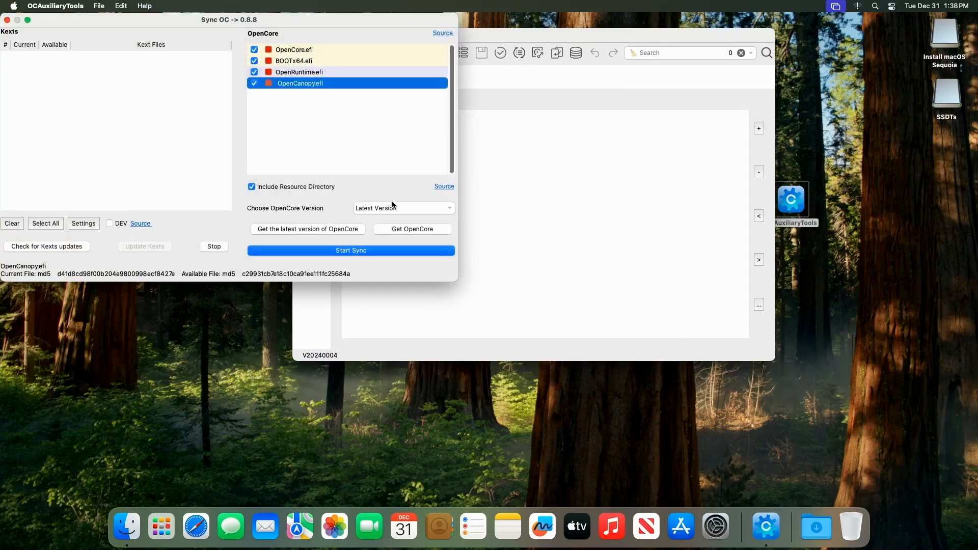
click(330, 230)
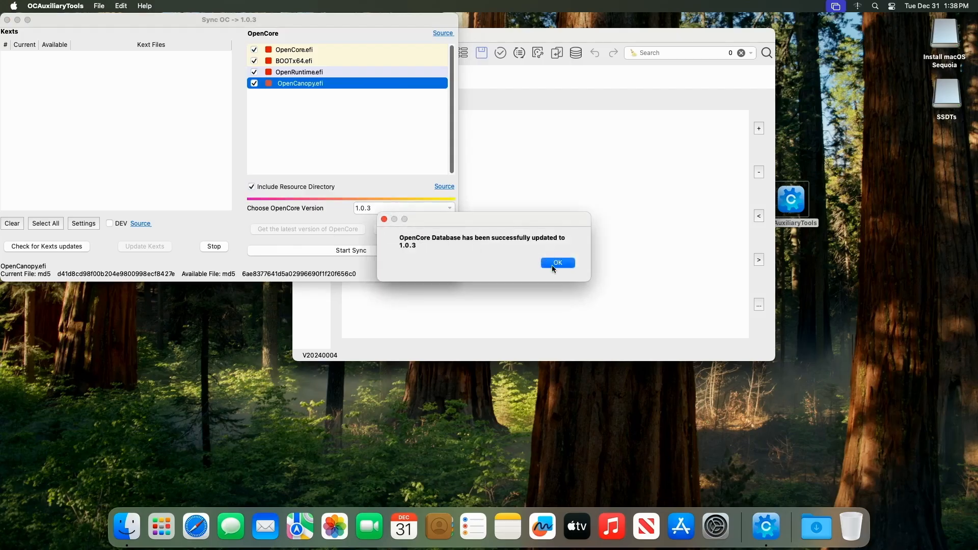
click(557, 263)
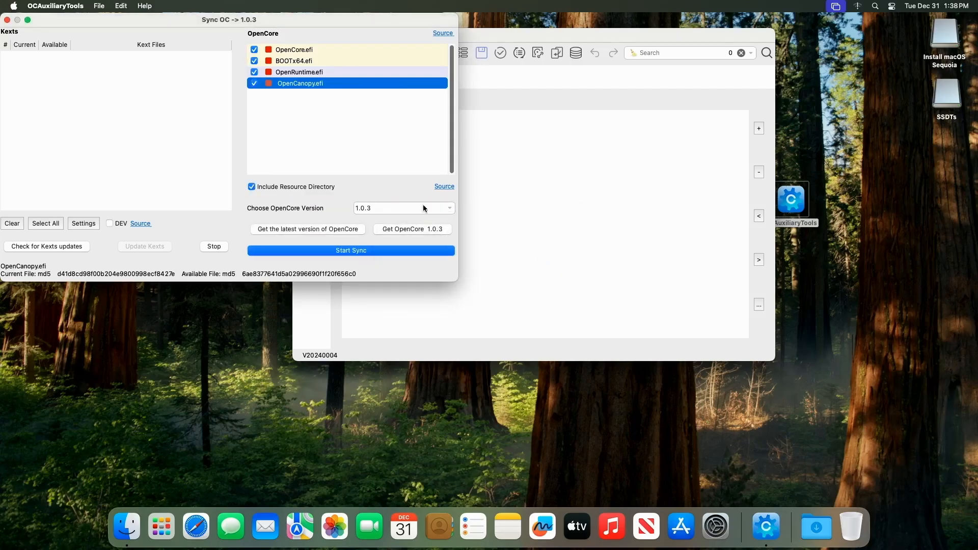
click(7, 20)
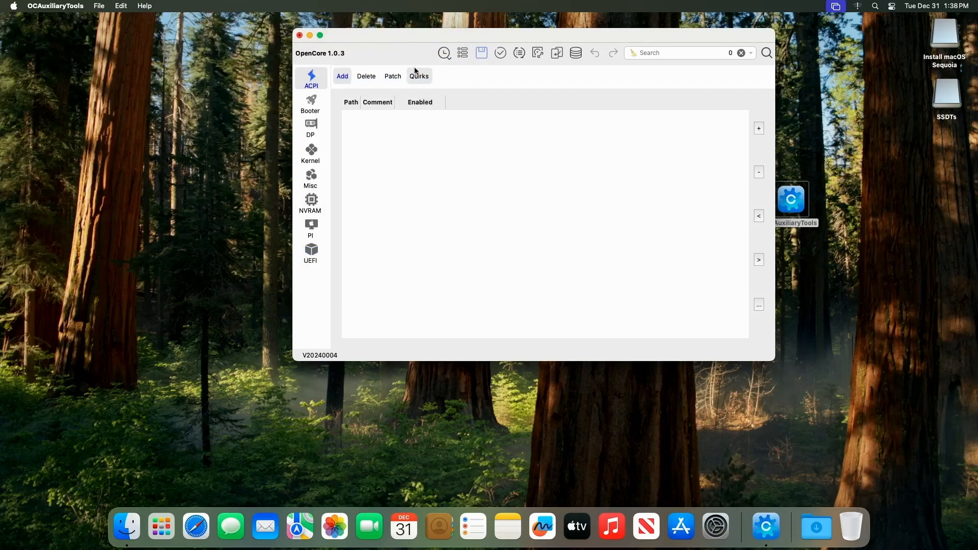
Step: Open the Mount ESP partition dialog in OCAuxiliaryTools
drag(517, 30, 425, 94)
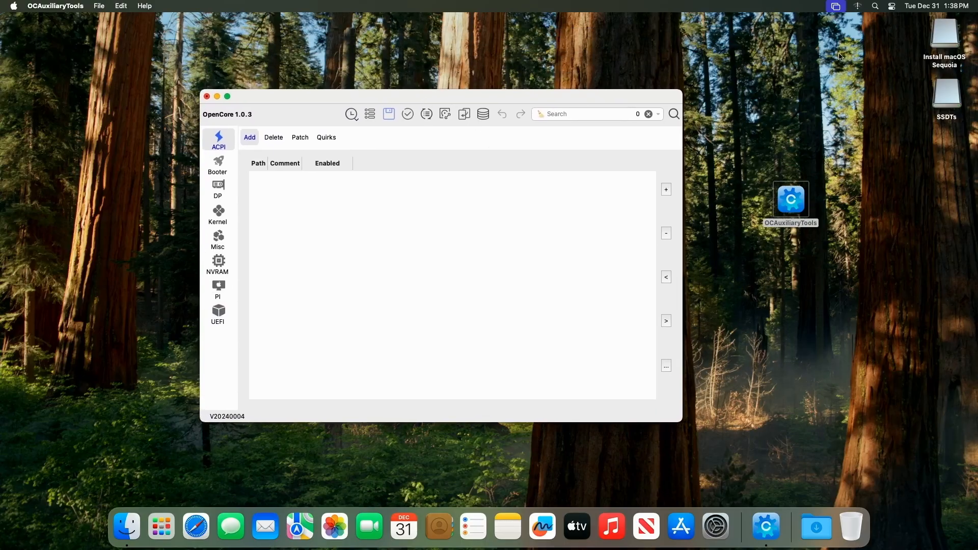
click(946, 35)
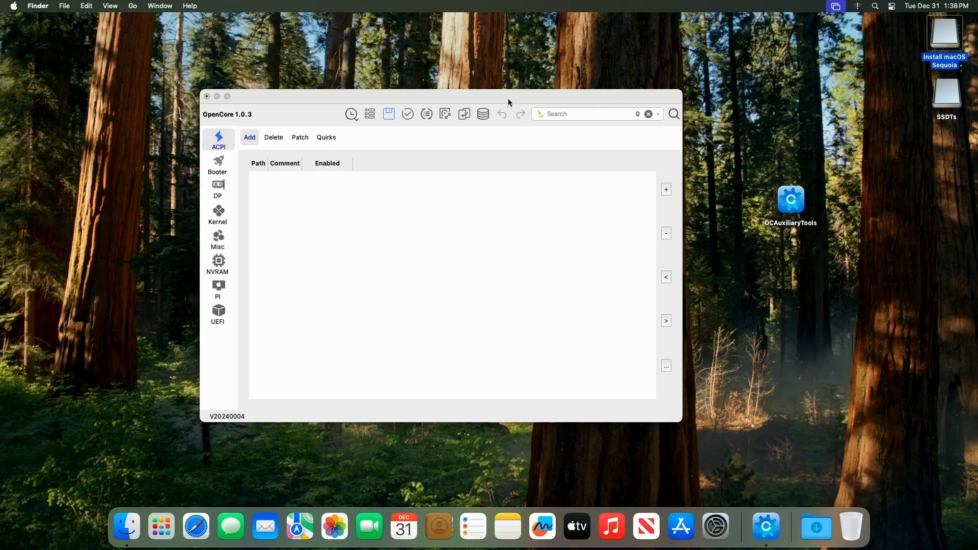
click(445, 116)
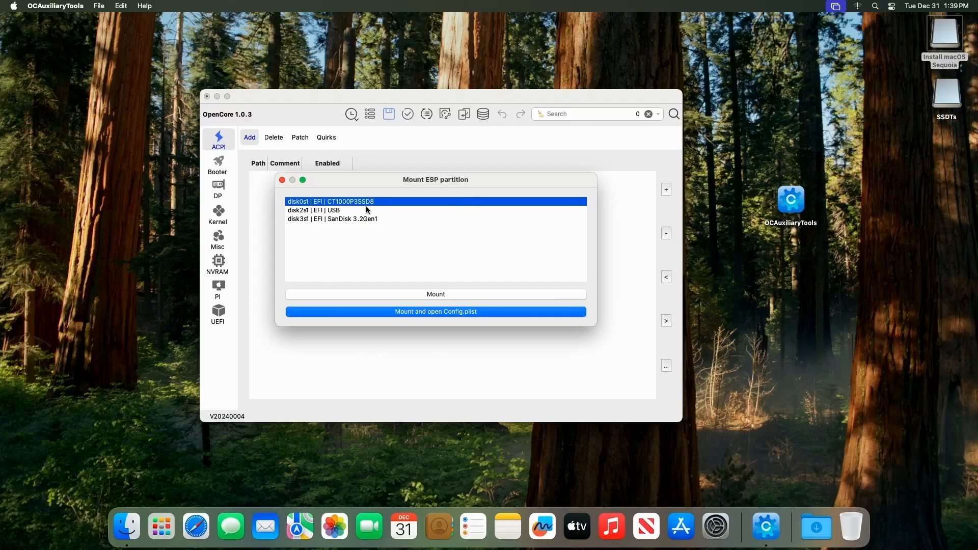
Step: Eject the SSDTs drive from the desktop
click(950, 105)
right_click(947, 100)
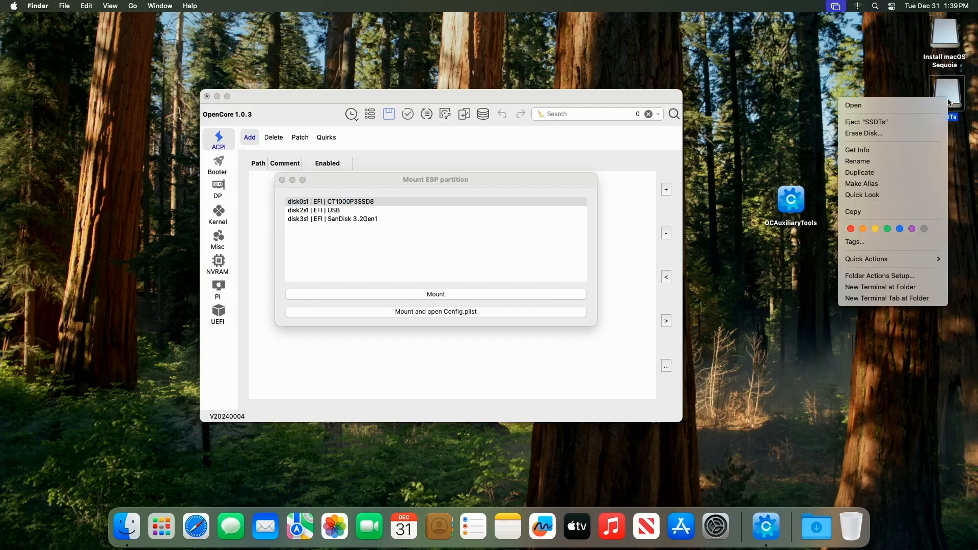
click(917, 124)
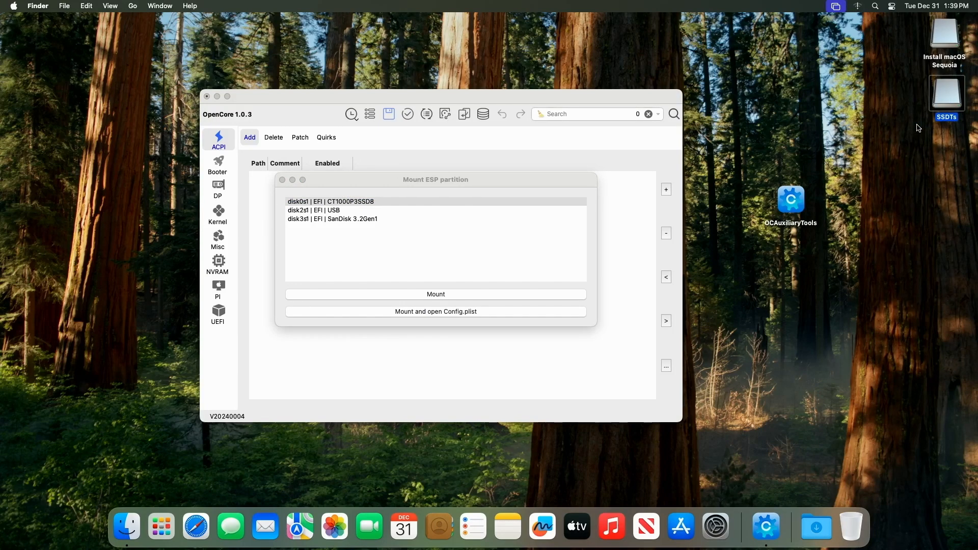
Step: Mount the internal SSD's EFI partition (disk0s1 CT1000P3SSD8) with config open, entering the administrator password, and close the EFI window
click(392, 202)
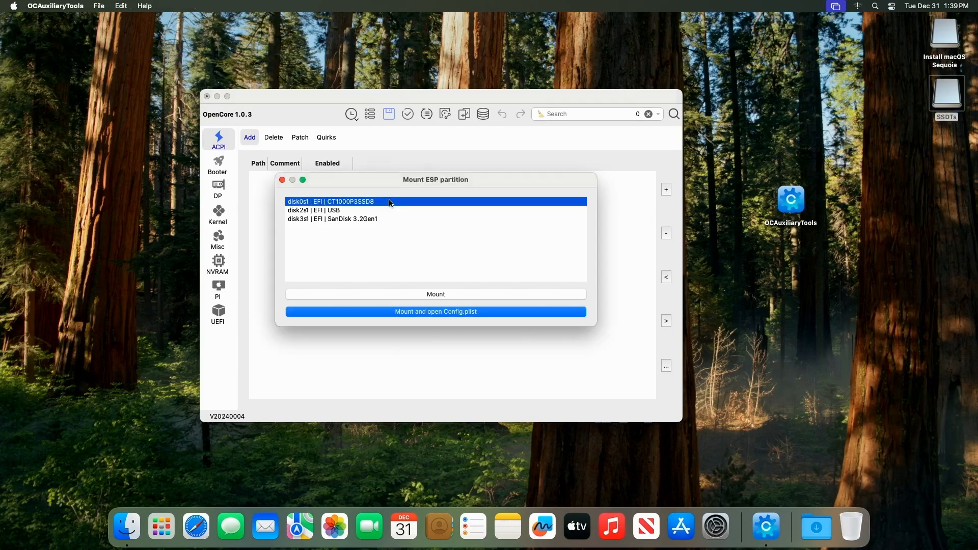
click(443, 296)
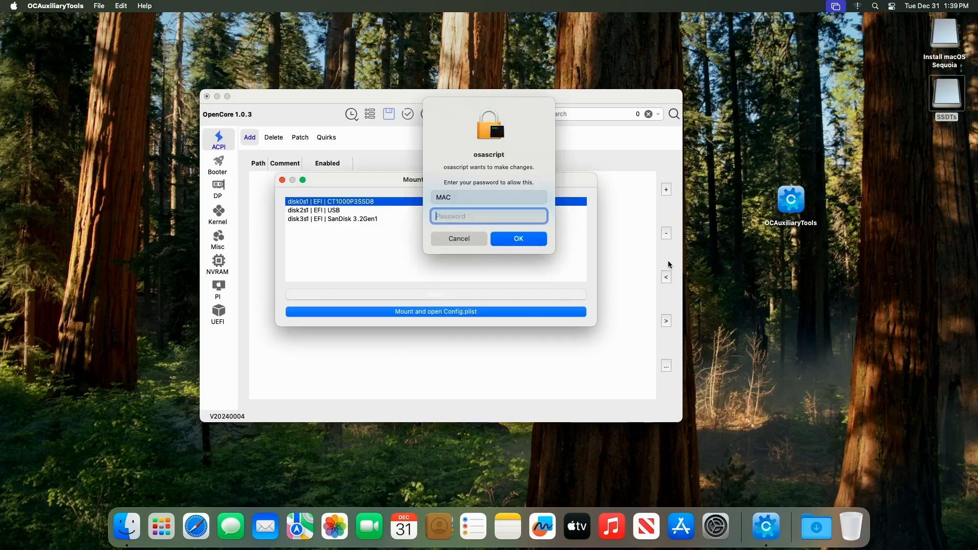
text(••••)
key(Return)
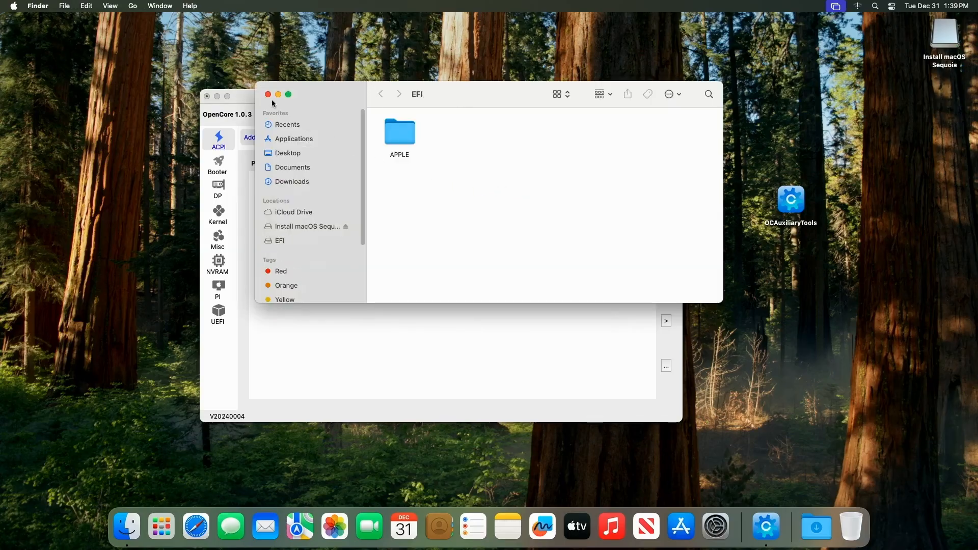
click(269, 95)
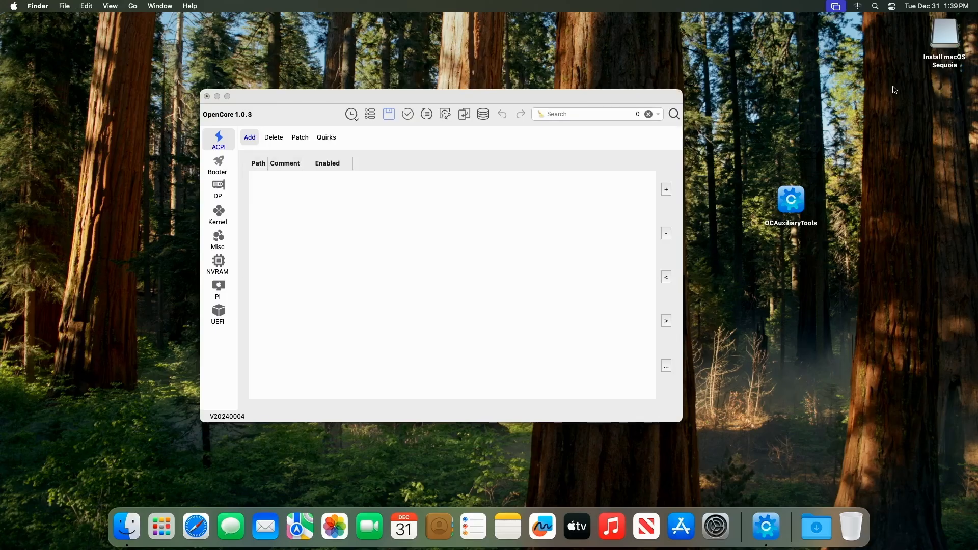
Step: Reopen the Mount ESP partition dialog and mount the USB drive's EFI partition (disk2s1), entering the administrator password
drag(573, 100, 632, 86)
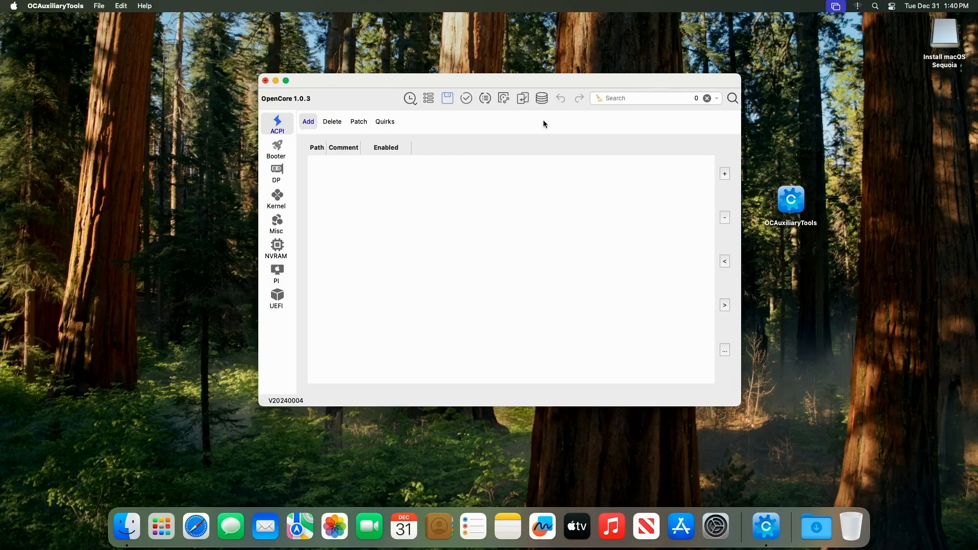
click(503, 98)
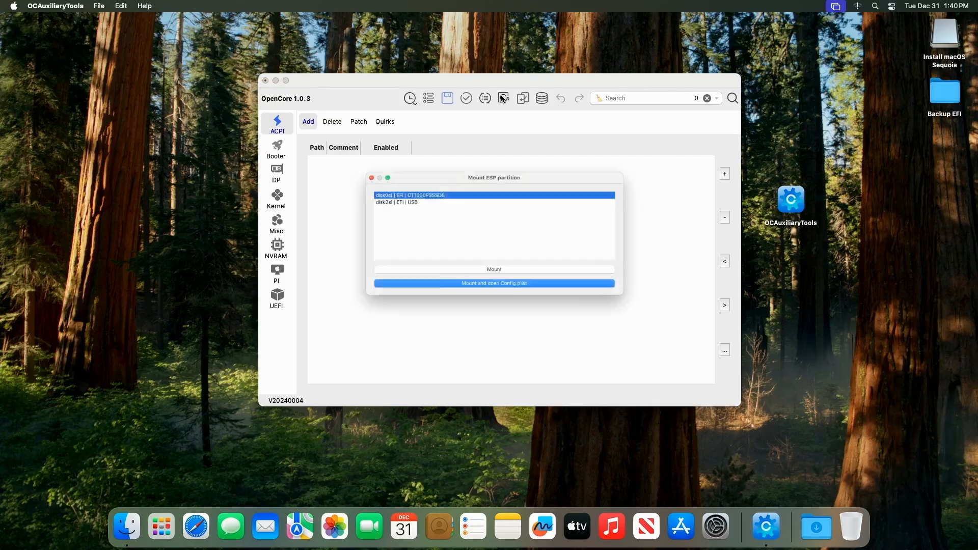
click(385, 195)
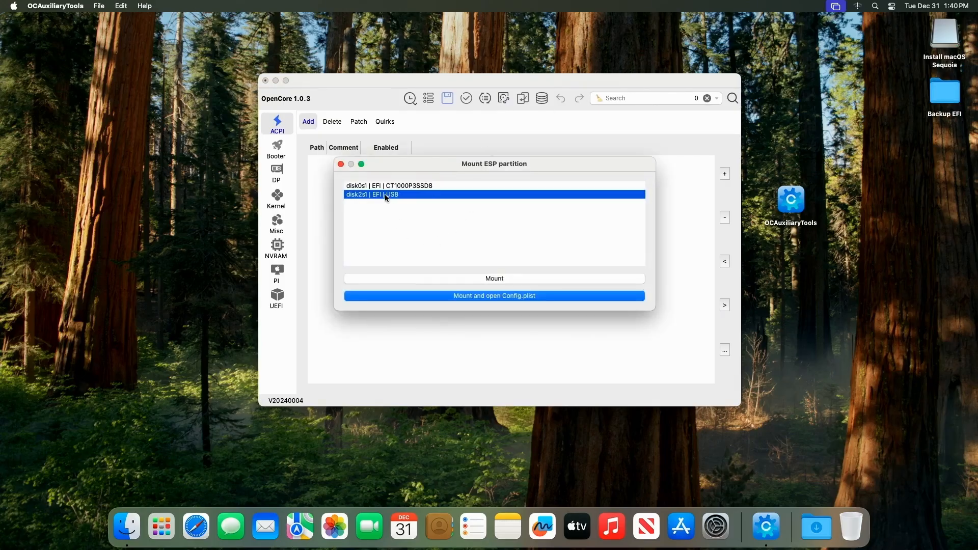
click(504, 279)
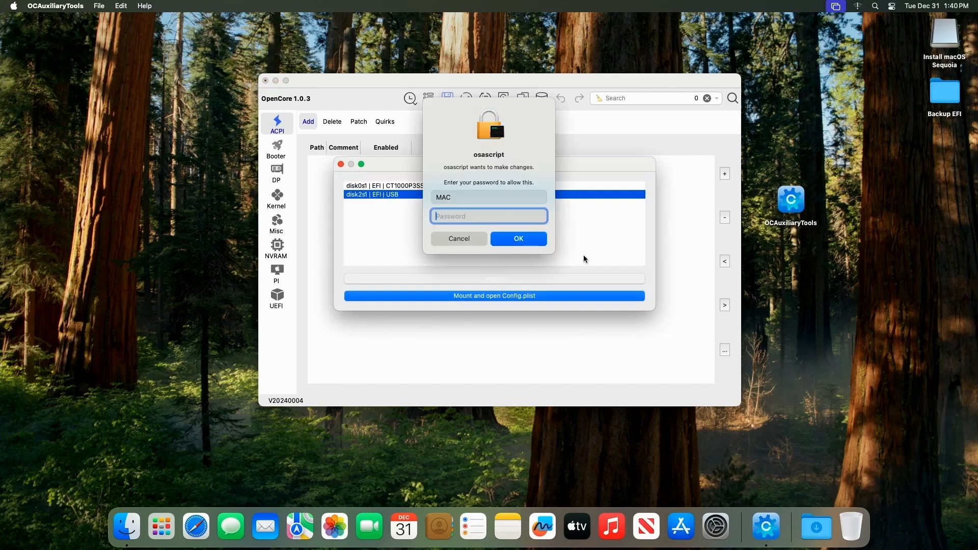
text(••••)
key(Return)
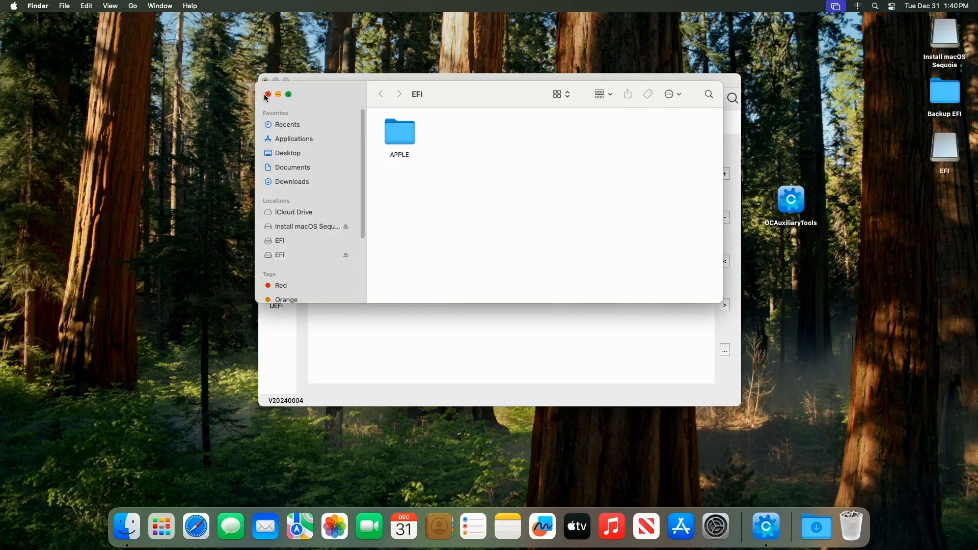
Step: Close the EFI window and quit OCAuxiliaryTools, discarding the unsaved changes
click(268, 94)
click(265, 80)
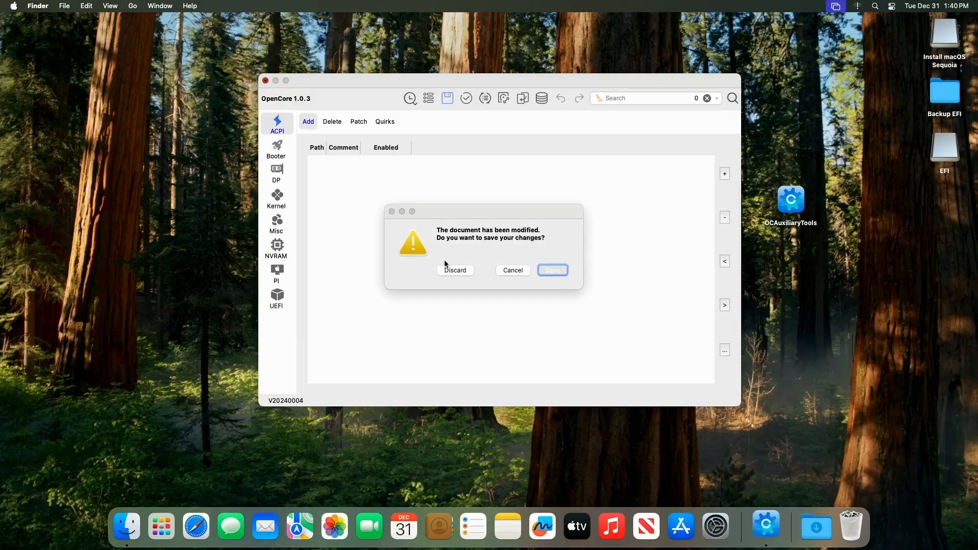
click(460, 271)
Step: Open the internal EFI volume from the Computer location in Finder
click(132, 6)
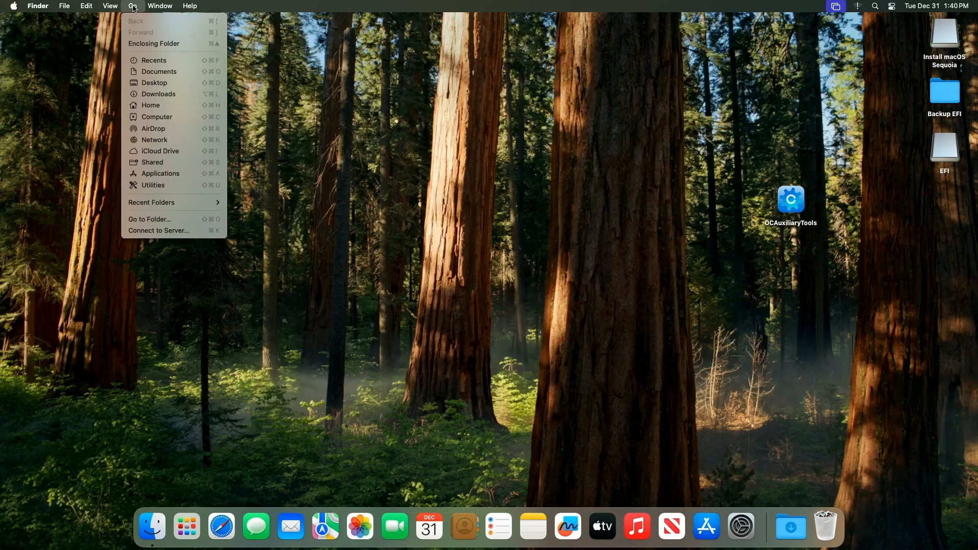
click(168, 118)
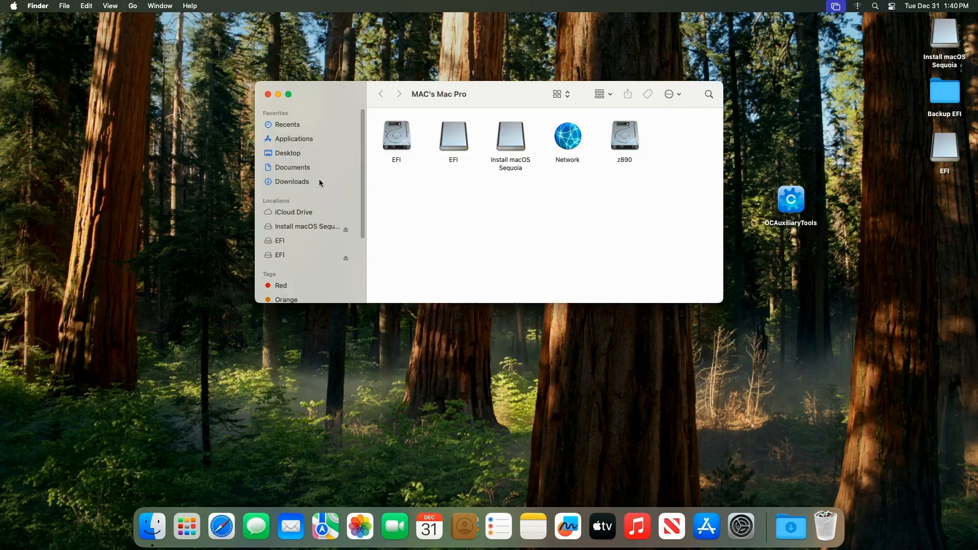
double_click(399, 143)
drag(481, 94, 375, 94)
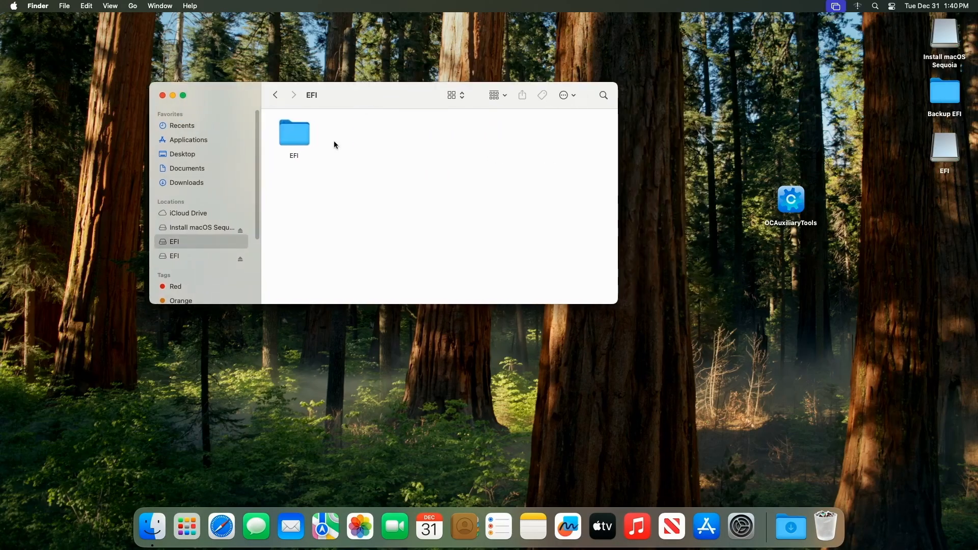
Step: Open the USB EFI drive and copy its EFI folder into the internal EFI volume, choosing Merge
double_click(950, 162)
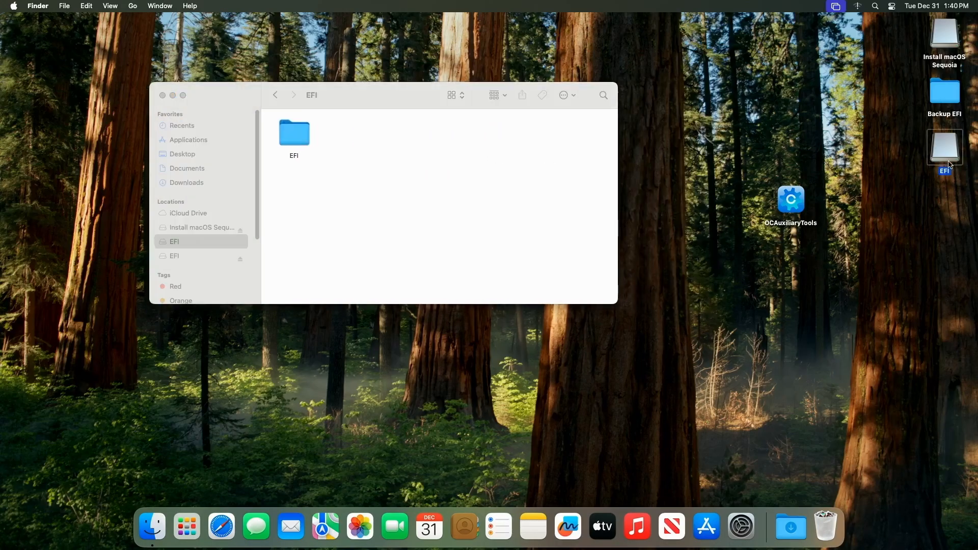
drag(750, 209, 824, 241)
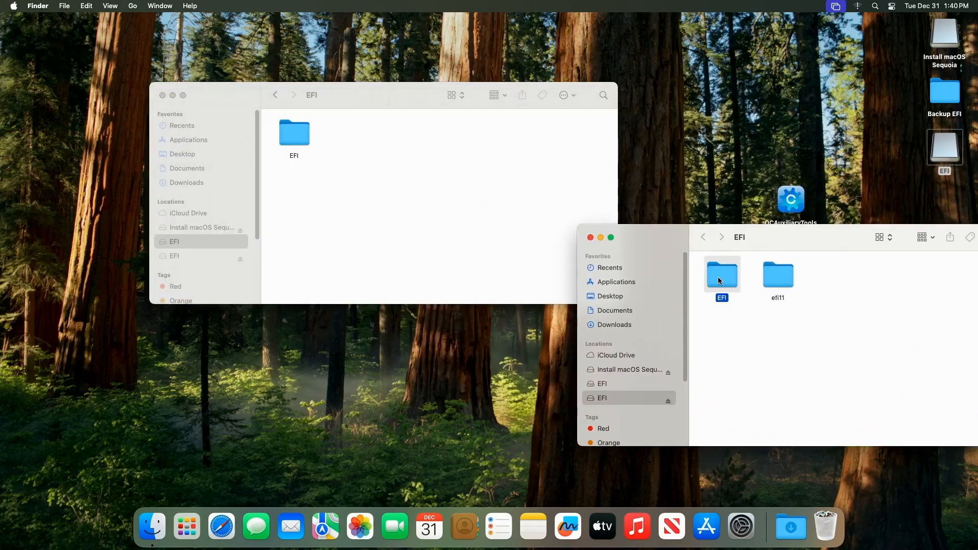
drag(720, 280, 381, 185)
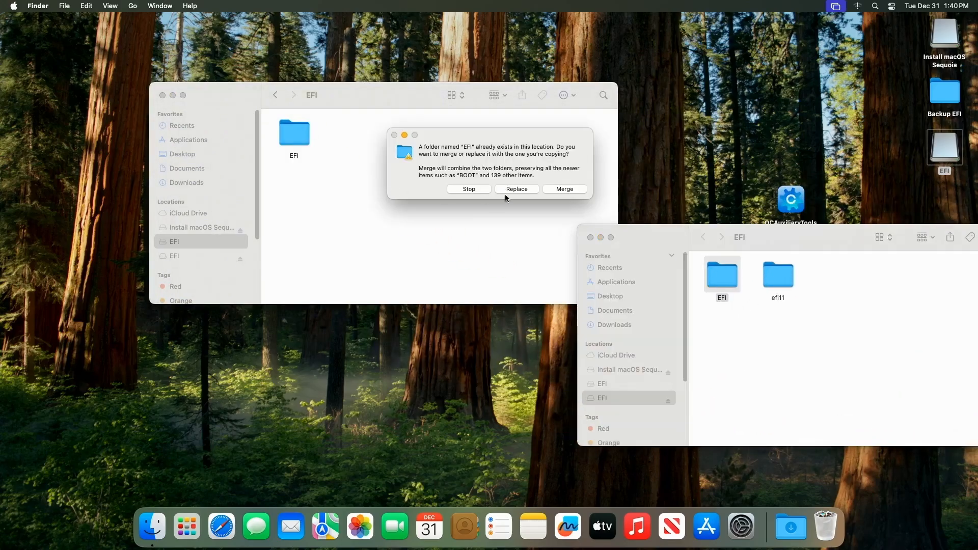
click(566, 189)
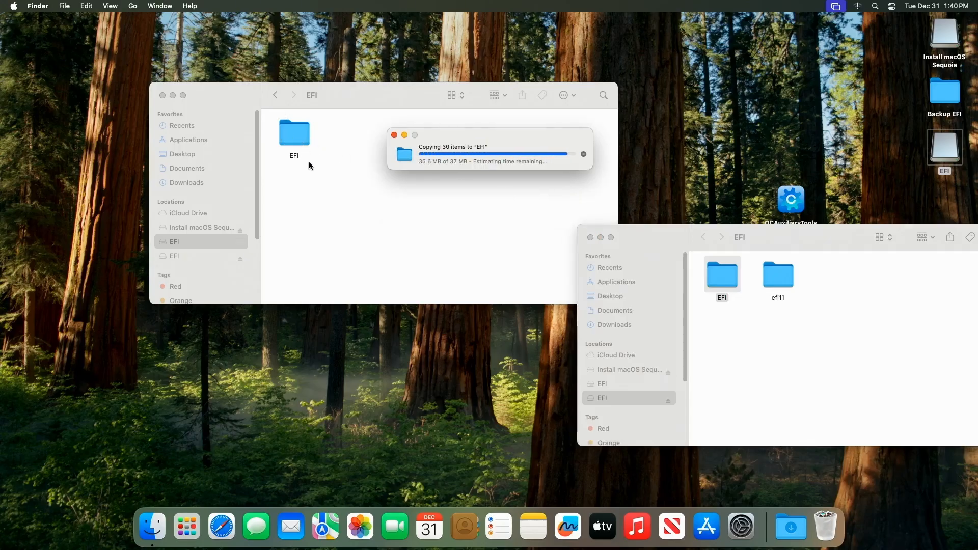
Step: Close the USB EFI window and eject the Install macOS Sequoia drive
click(591, 238)
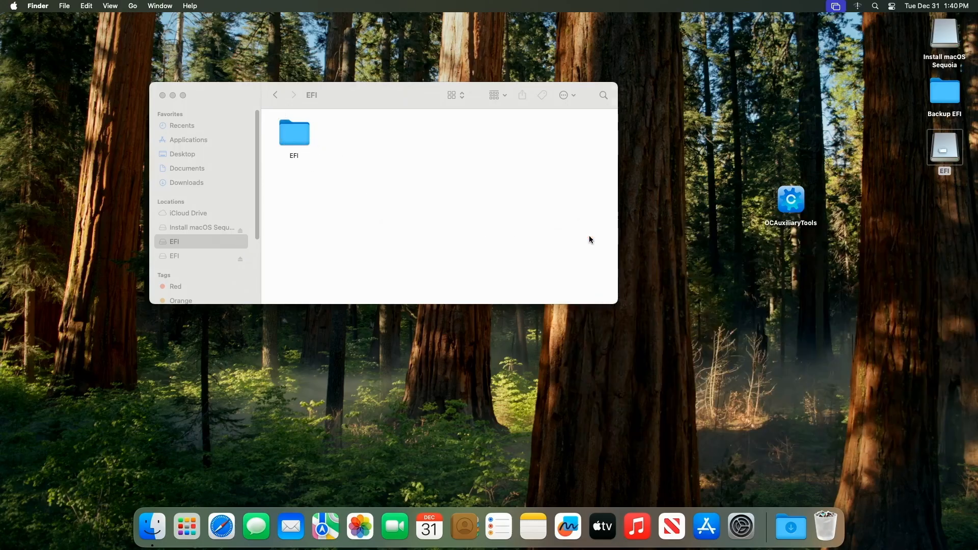
click(946, 36)
right_click(948, 37)
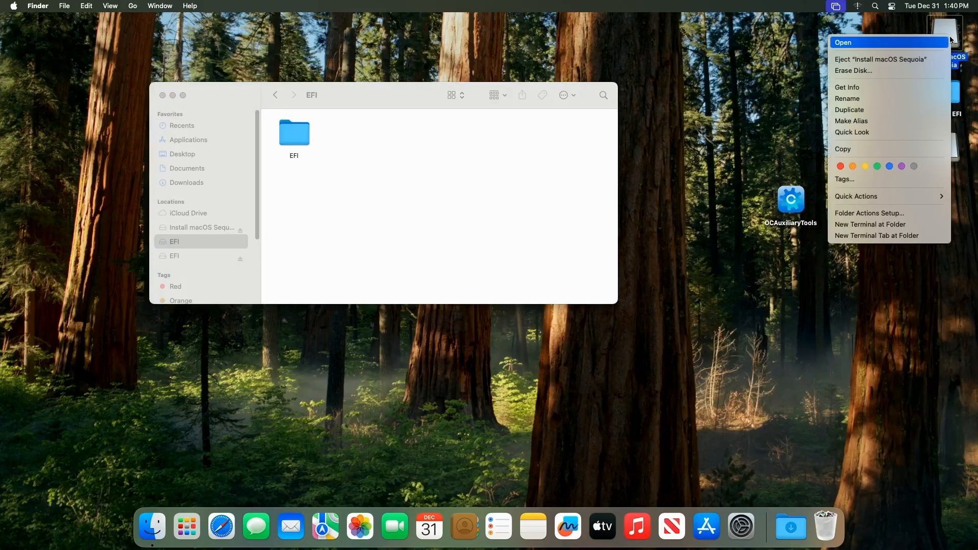
click(909, 59)
click(506, 259)
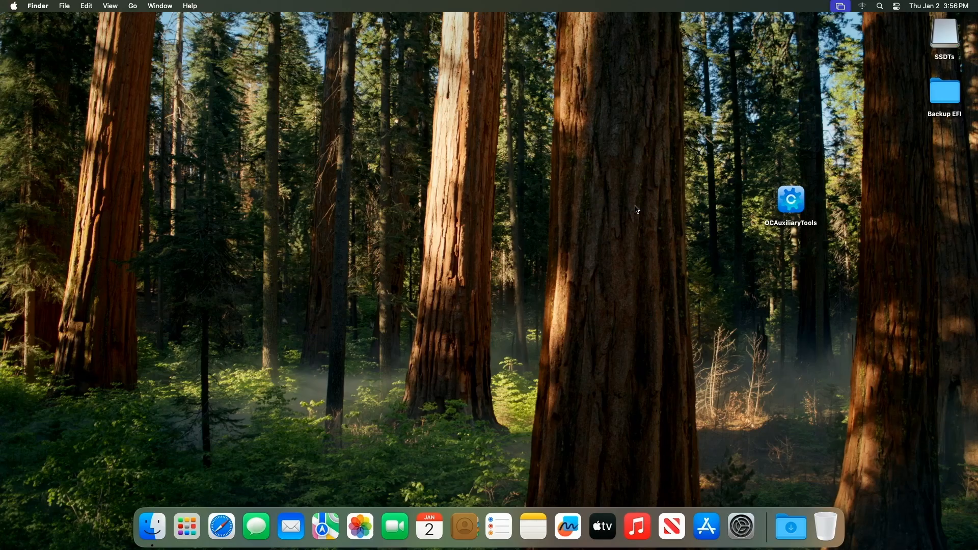
Step: Open the SSDTs drive, copy Hackintool to the desktop, and close the drive window
double_click(946, 41)
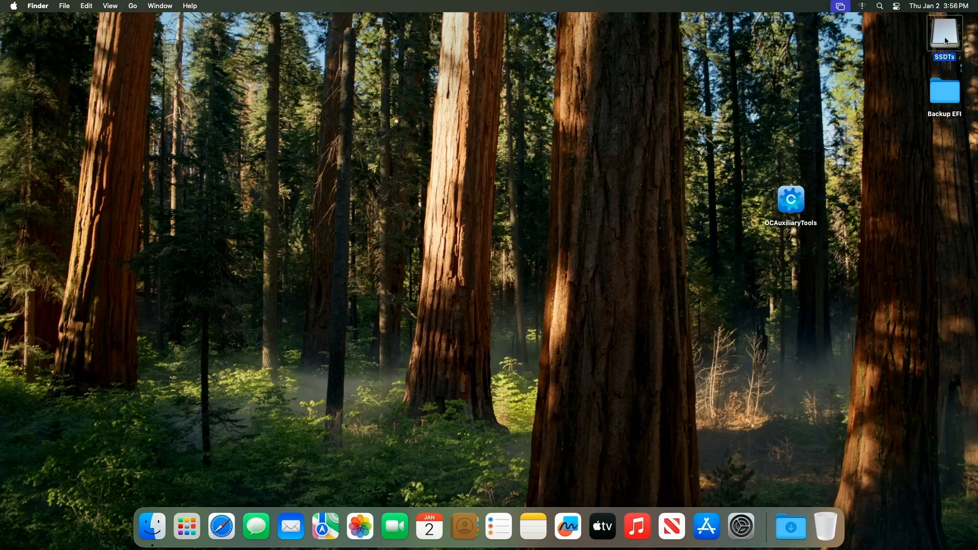
drag(512, 100, 605, 83)
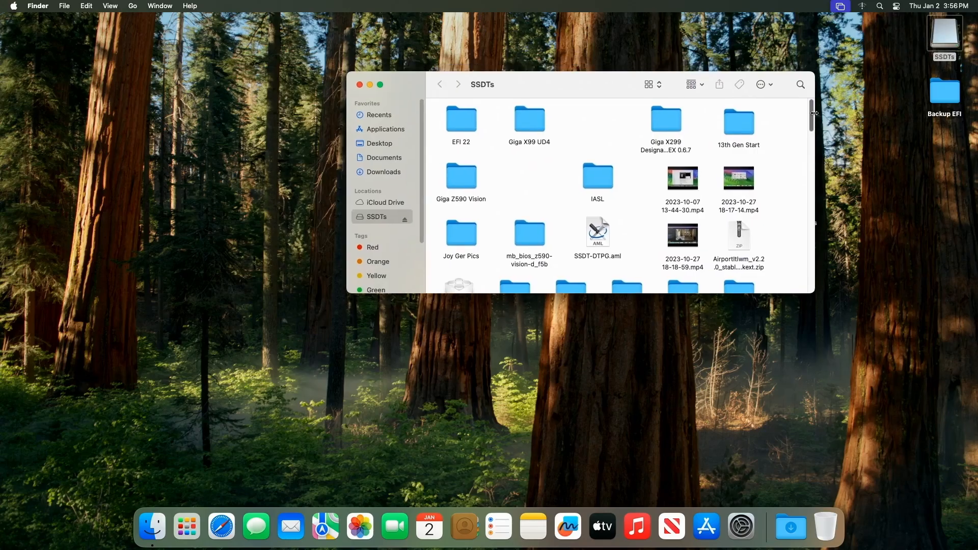
drag(811, 111, 803, 208)
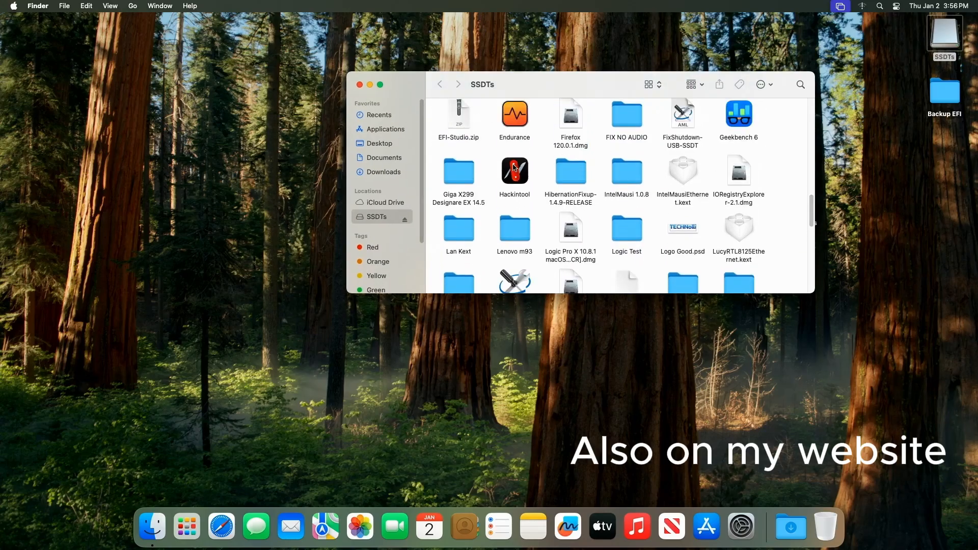
drag(514, 170, 849, 159)
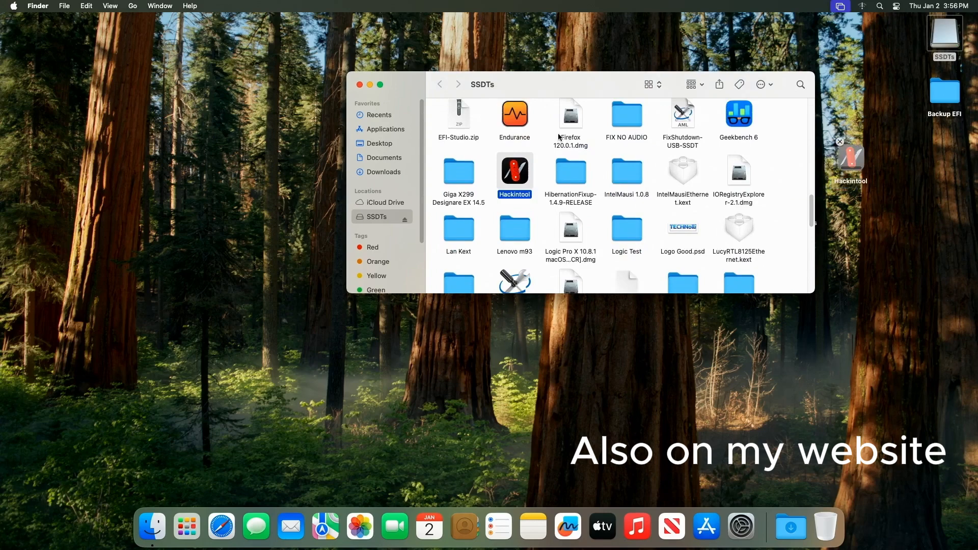
click(359, 86)
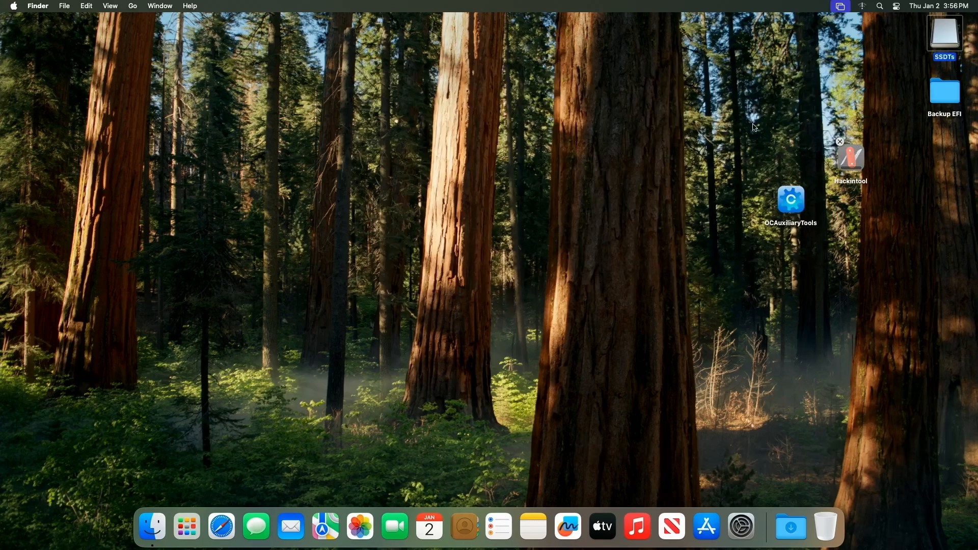
Step: Eject the SSDTs drive
right_click(944, 41)
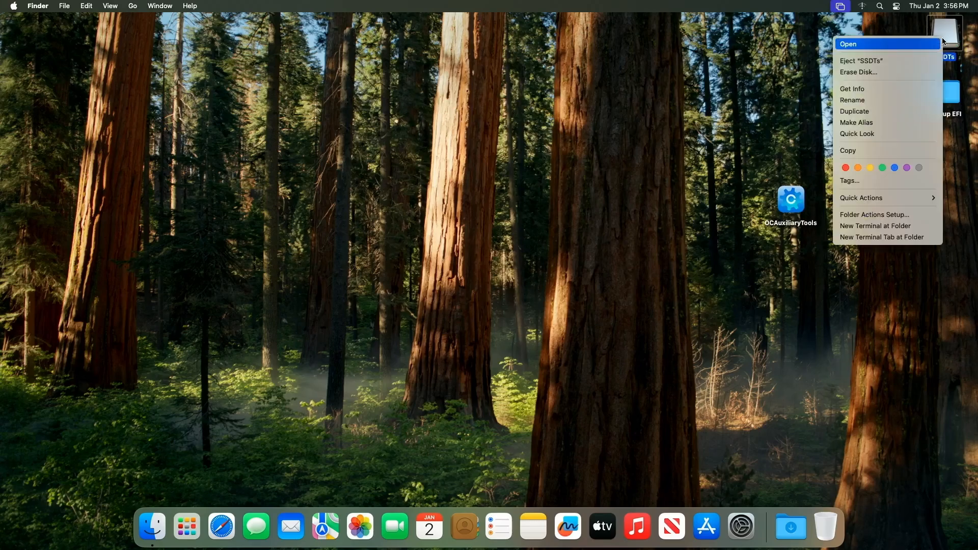
click(908, 62)
Step: Launch Hackintool from the desktop and allow it access to the Desktop folder
drag(850, 154, 781, 100)
right_click(781, 100)
click(792, 104)
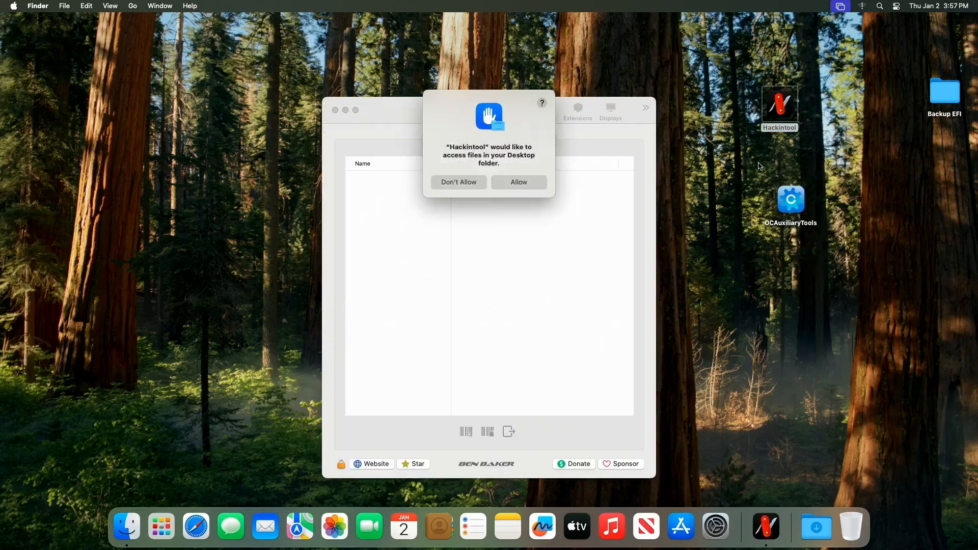
click(526, 184)
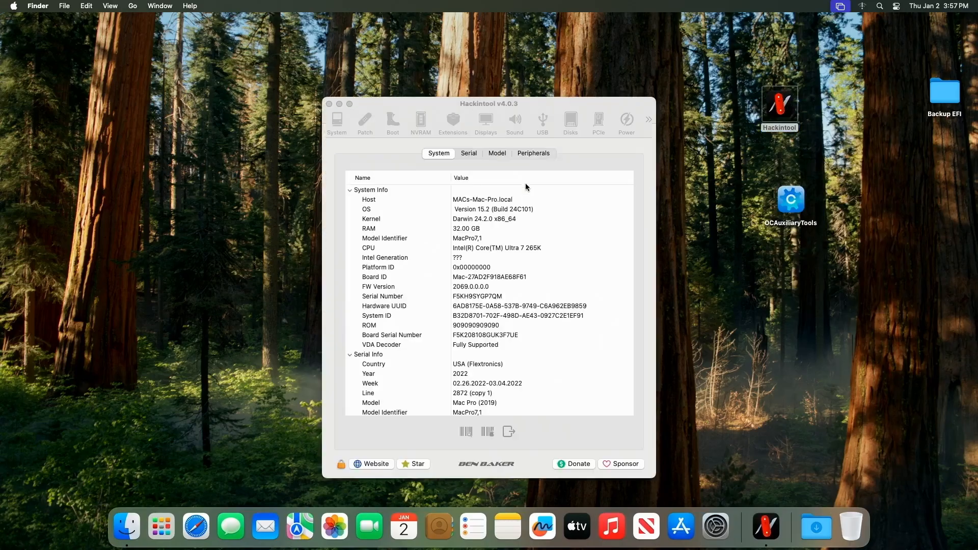
Step: Enlarge the Hackintool window and open its USB section
click(483, 166)
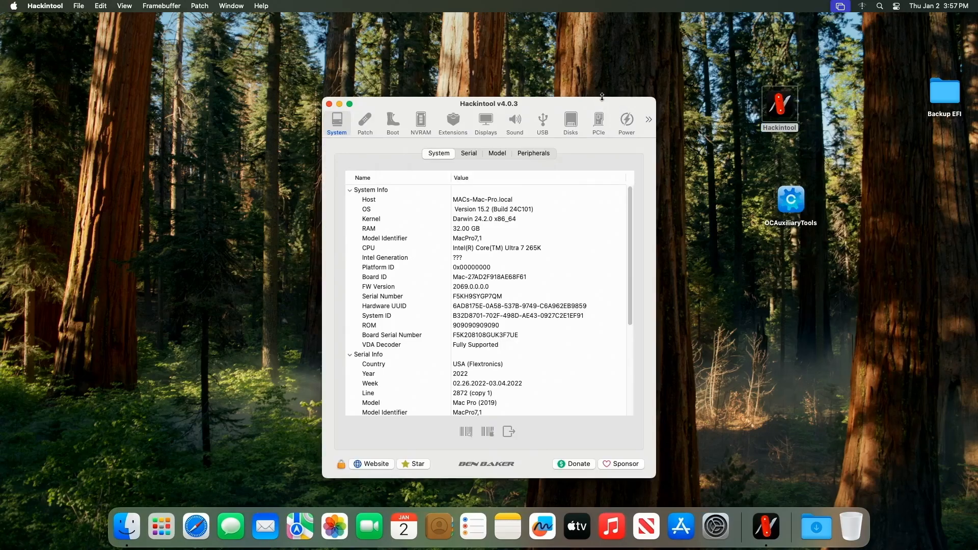
double_click(601, 102)
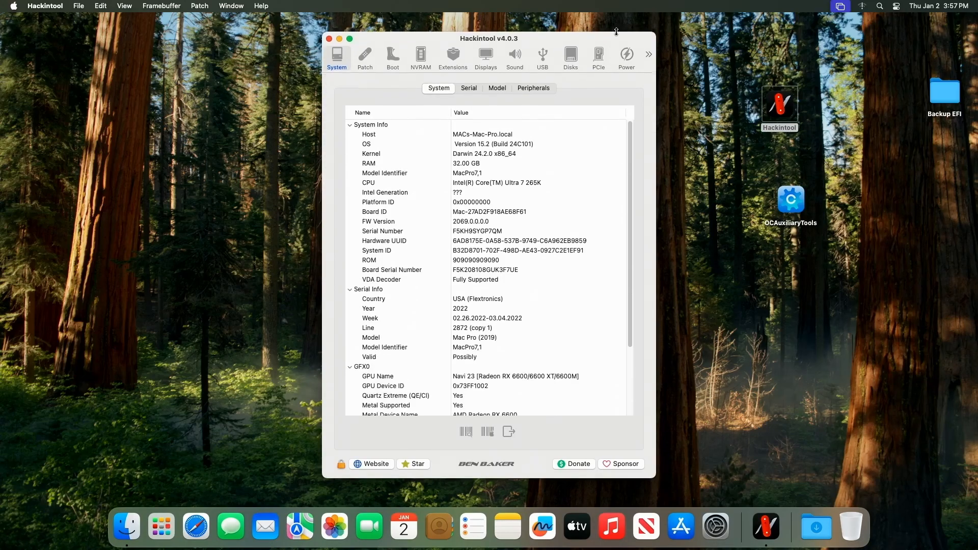
click(545, 55)
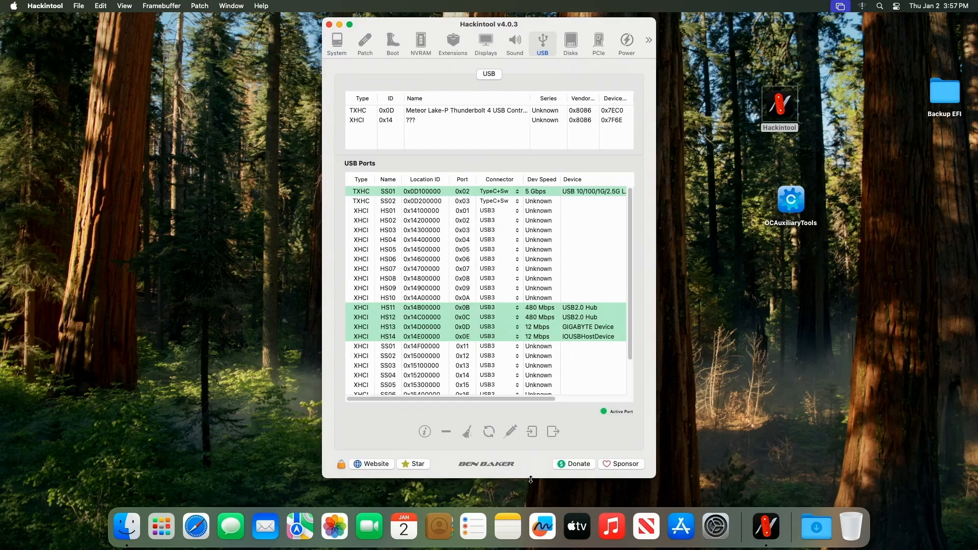
Step: Lengthen the window and scroll through the USB ports list to review the active ports
drag(531, 479, 532, 495)
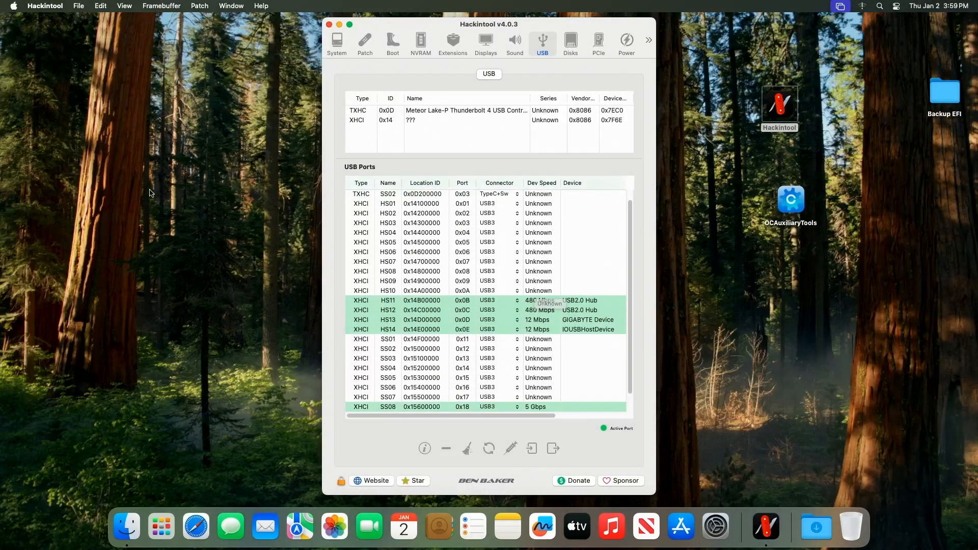
scroll(500, 361, down, 2)
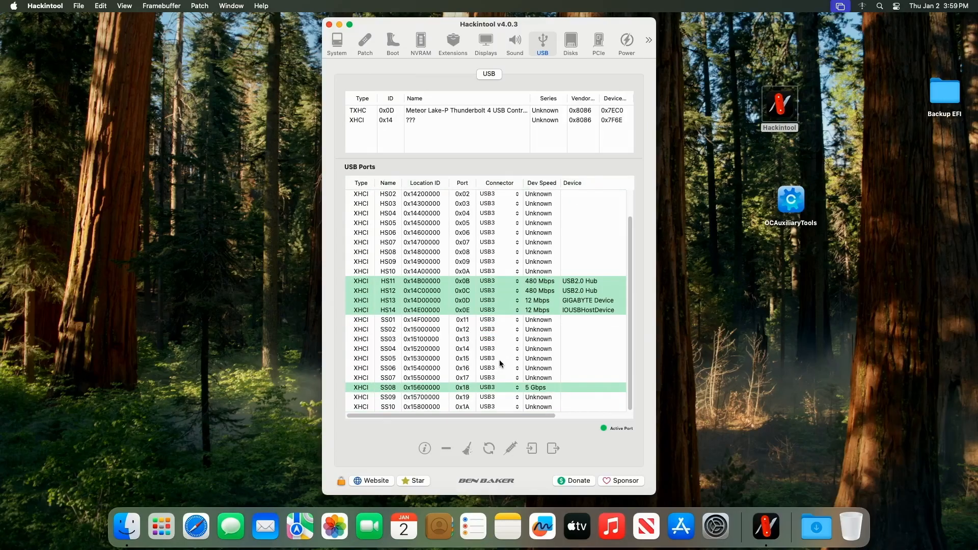
scroll(502, 270, up, 3)
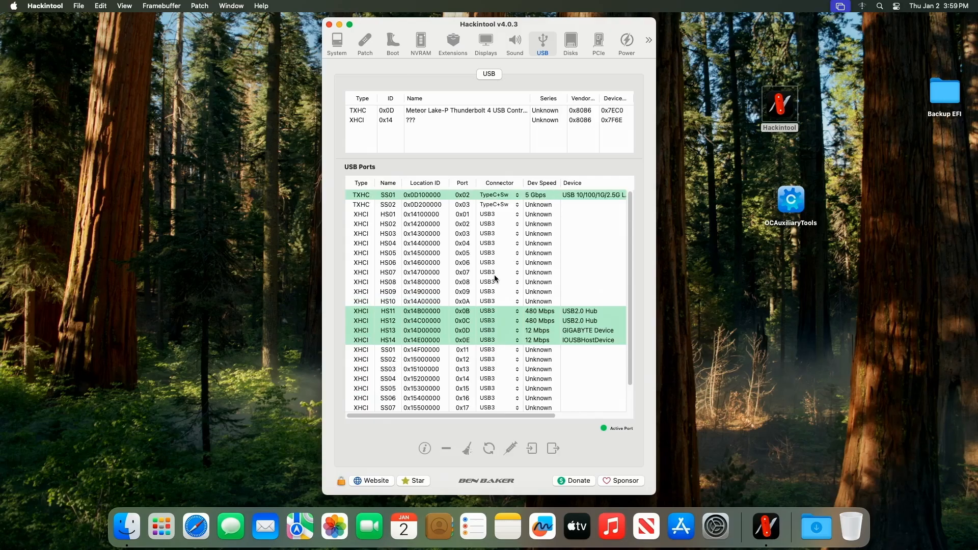
scroll(536, 260, down, 2)
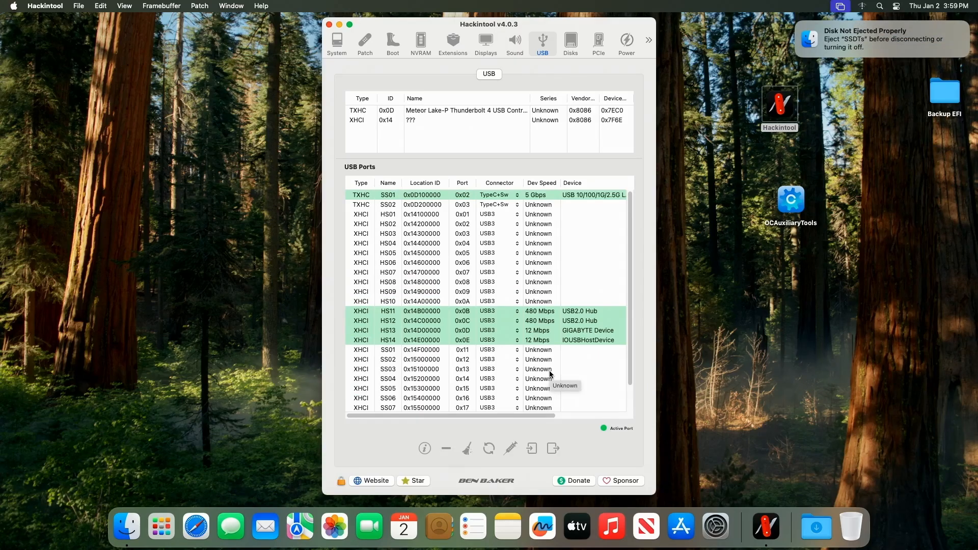
Step: Scroll through the USB ports list to check which ports become active as devices are plugged in
scroll(550, 375, down, 1)
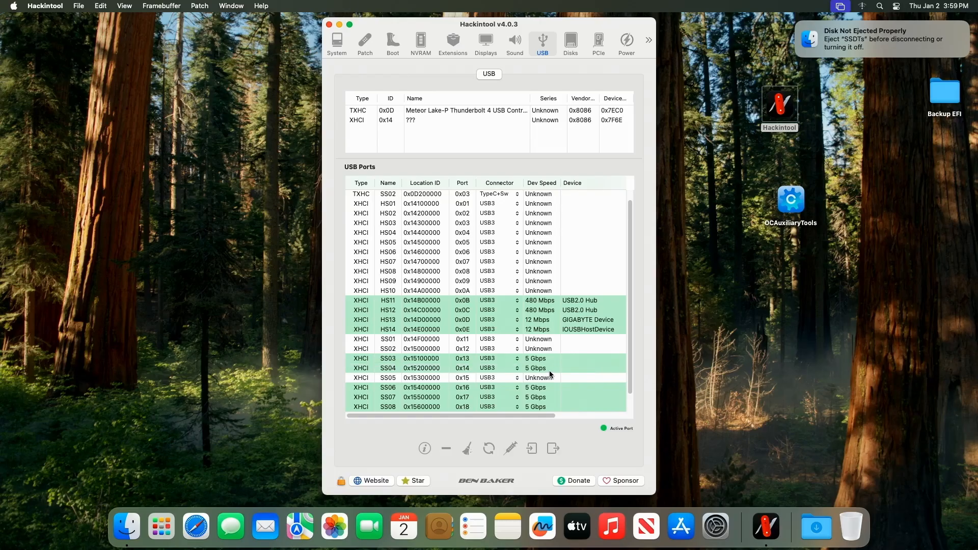
scroll(550, 374, up, 1)
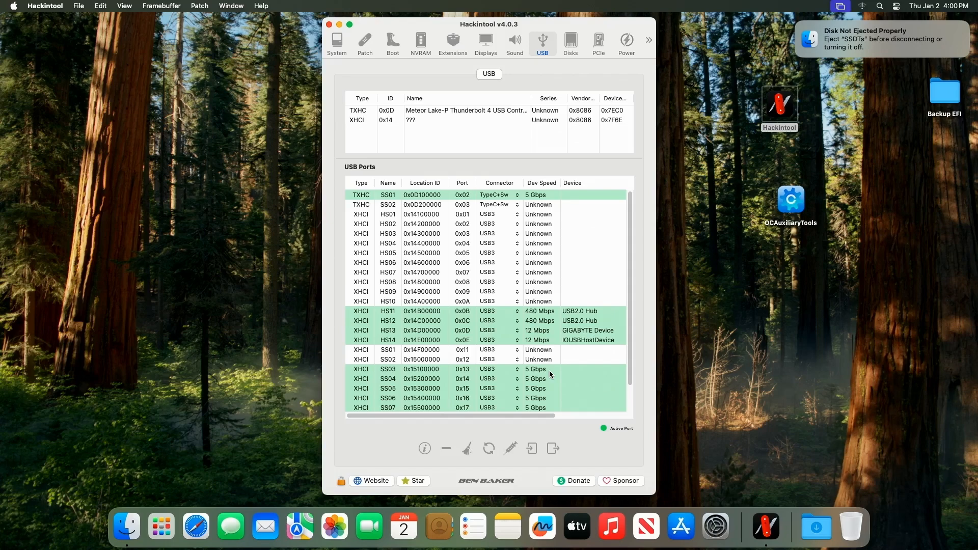
scroll(549, 371, down, 2)
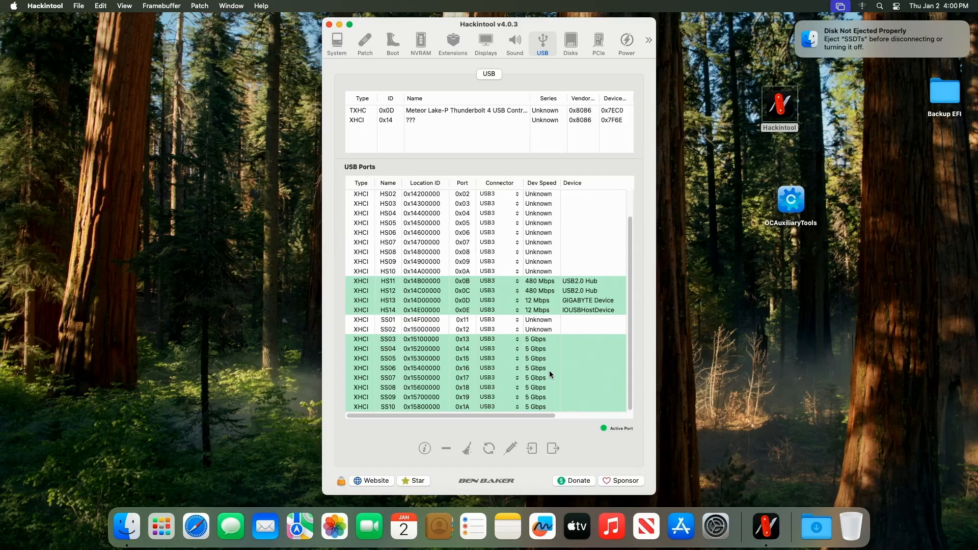
scroll(549, 375, up, 3)
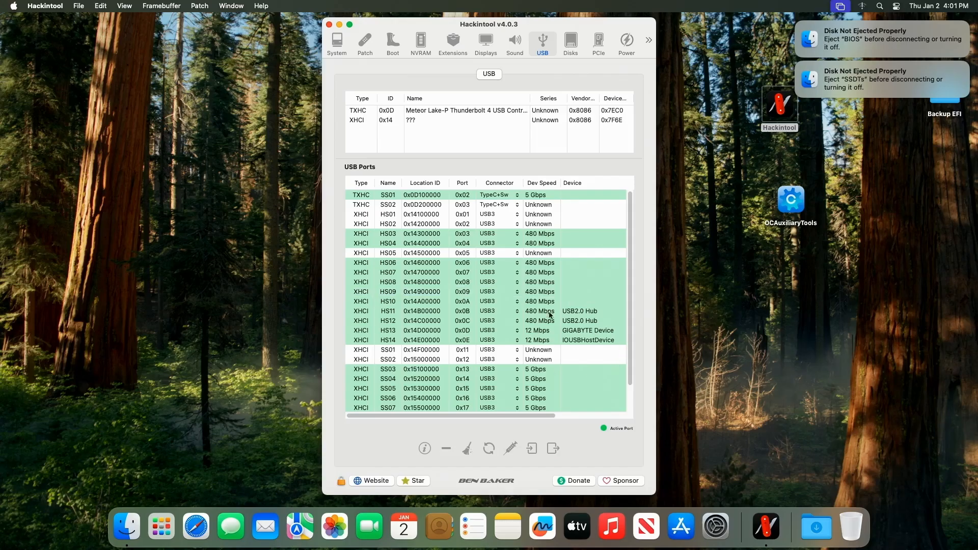
scroll(532, 306, down, 3)
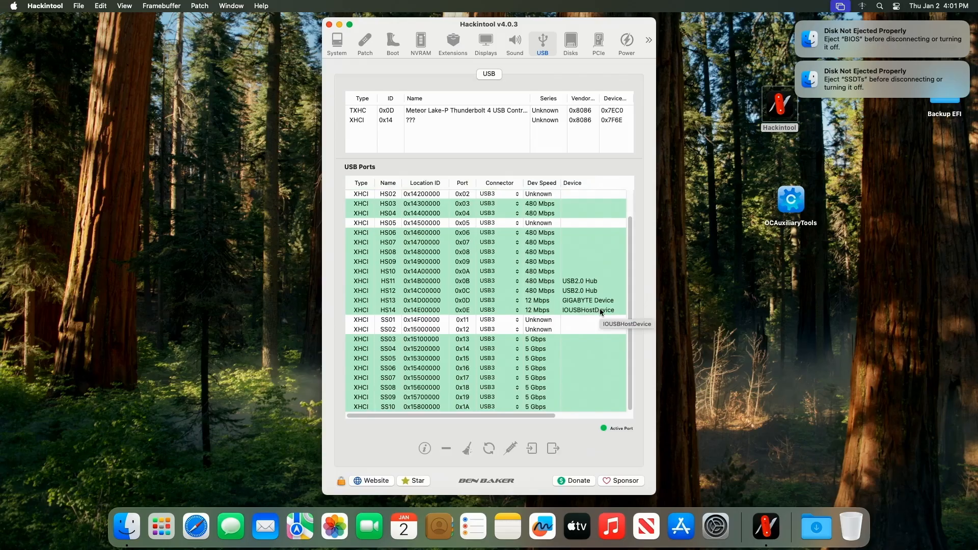
scroll(566, 258, up, 3)
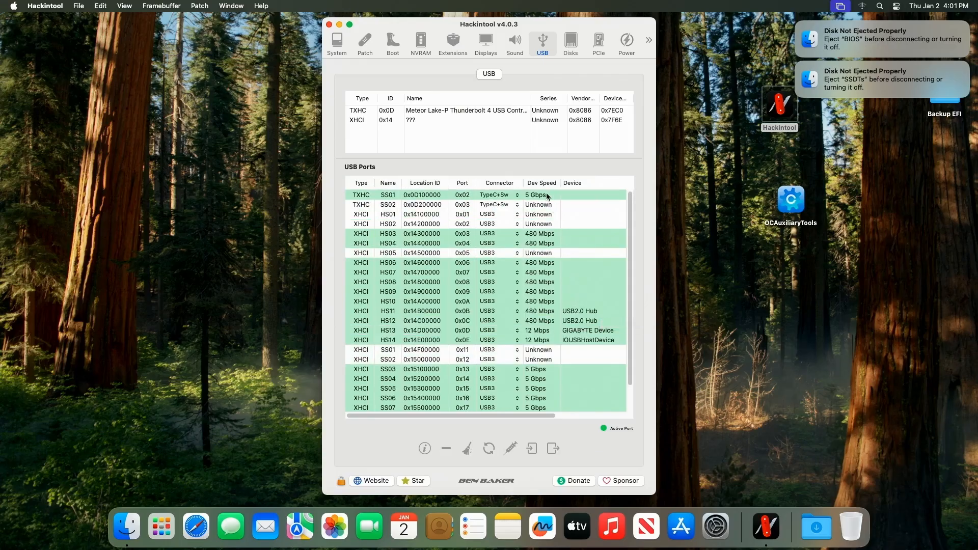
Step: Select the unused ports SS02 (TXHC), HS01, HS02, HS05, SS01 and SS02 (XHCI) and remove them from the list
click(548, 205)
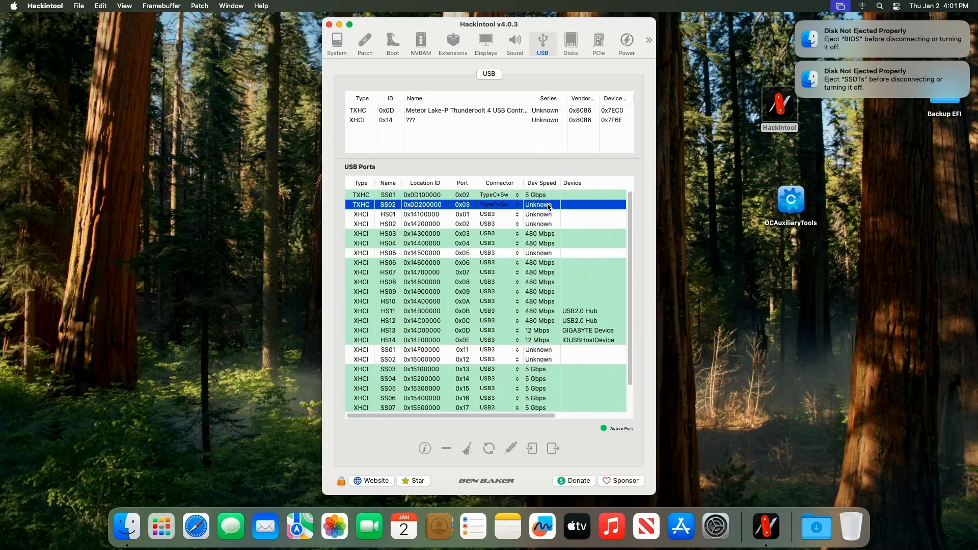
shift+click(550, 214)
shift+click(553, 224)
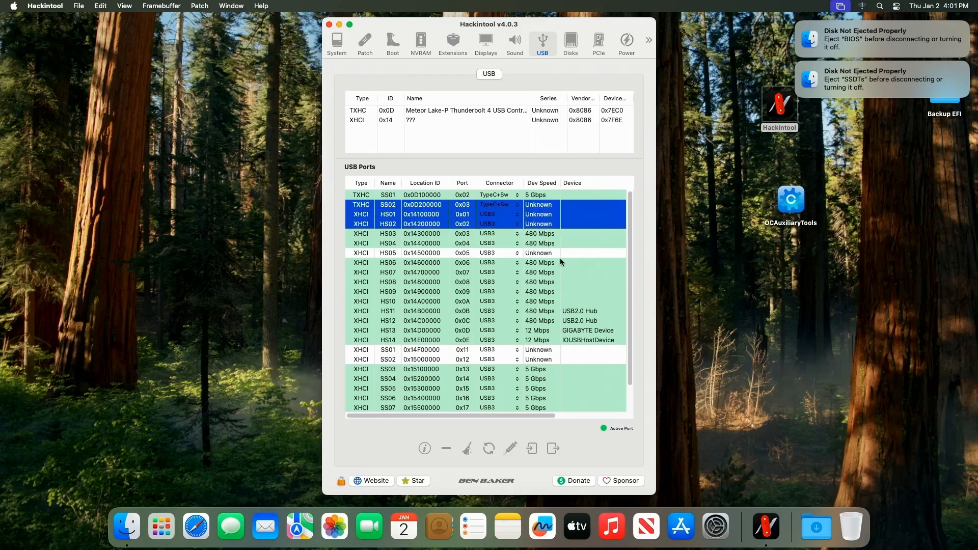
super+click(554, 253)
super+click(552, 349)
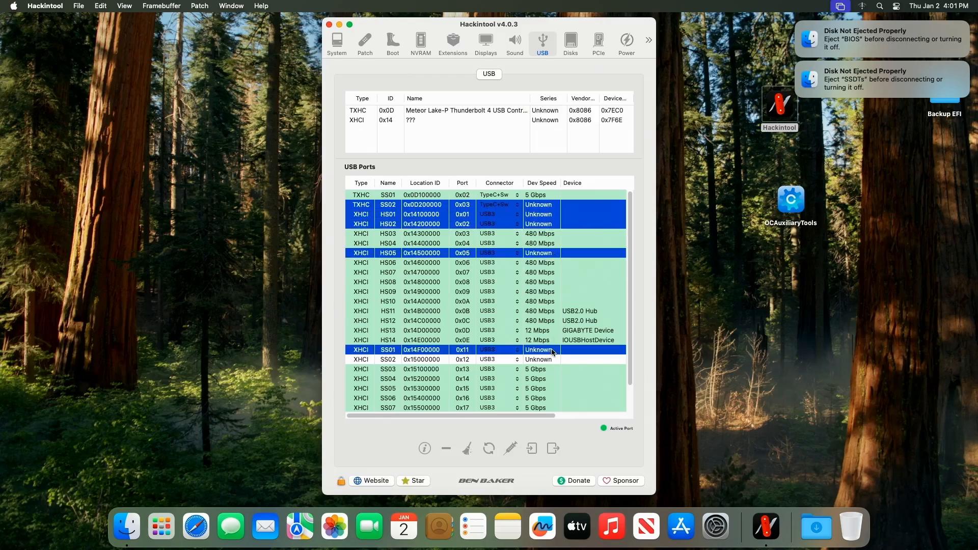
super+click(550, 360)
scroll(565, 346, down, 3)
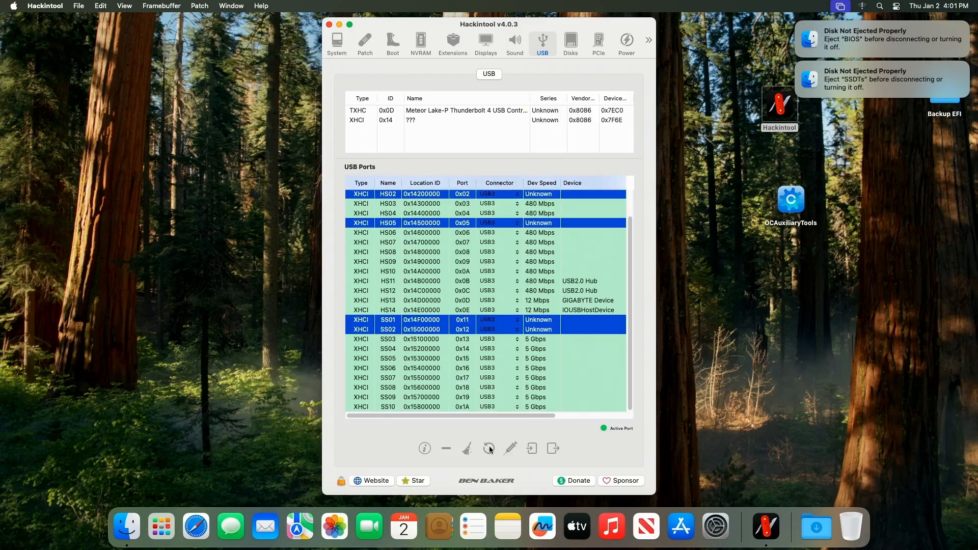
click(447, 449)
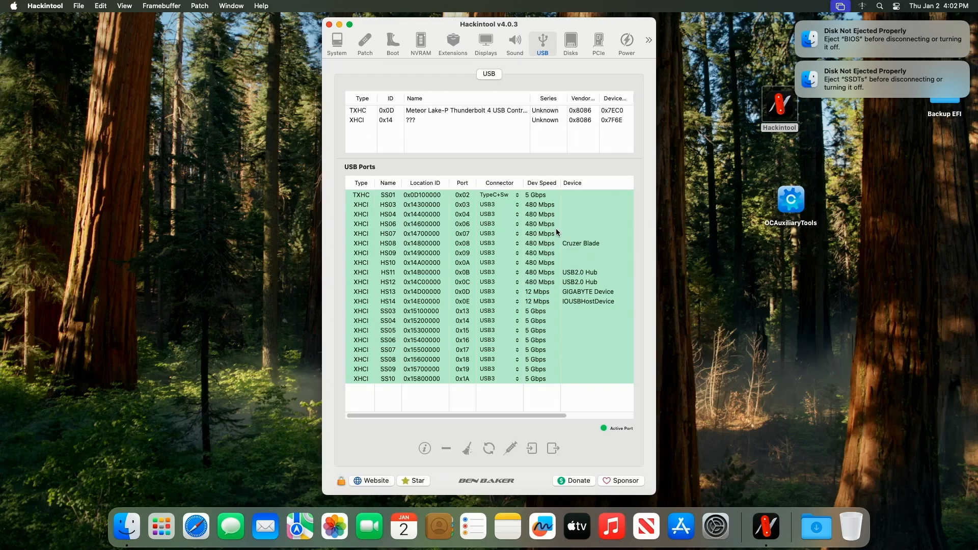
Step: Remove ports HS08, HS07 and HS06 from the USB ports list one after another
click(541, 244)
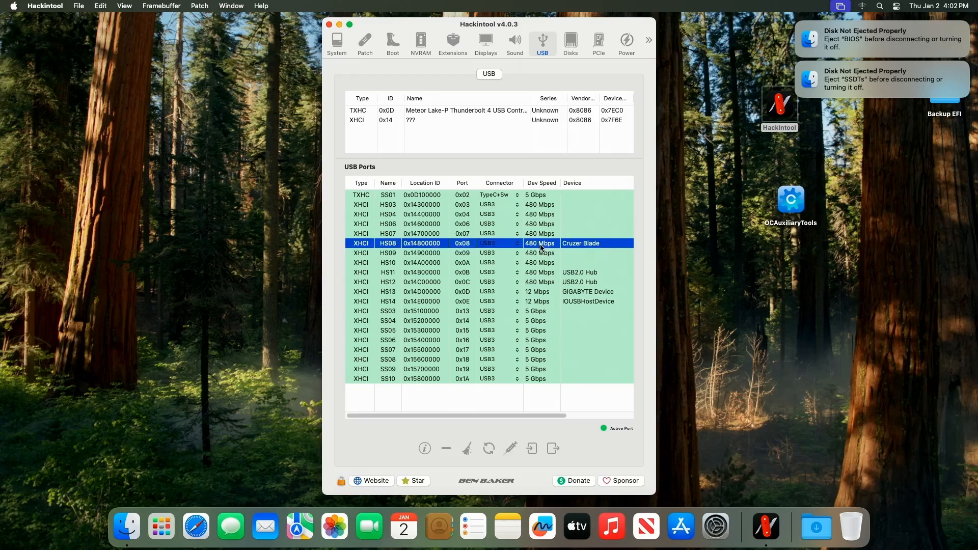
click(448, 447)
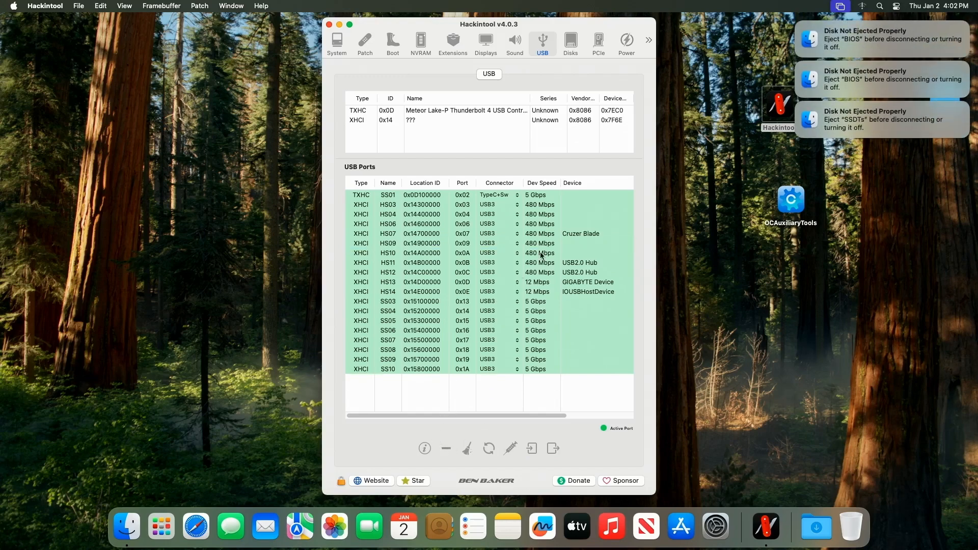
click(538, 234)
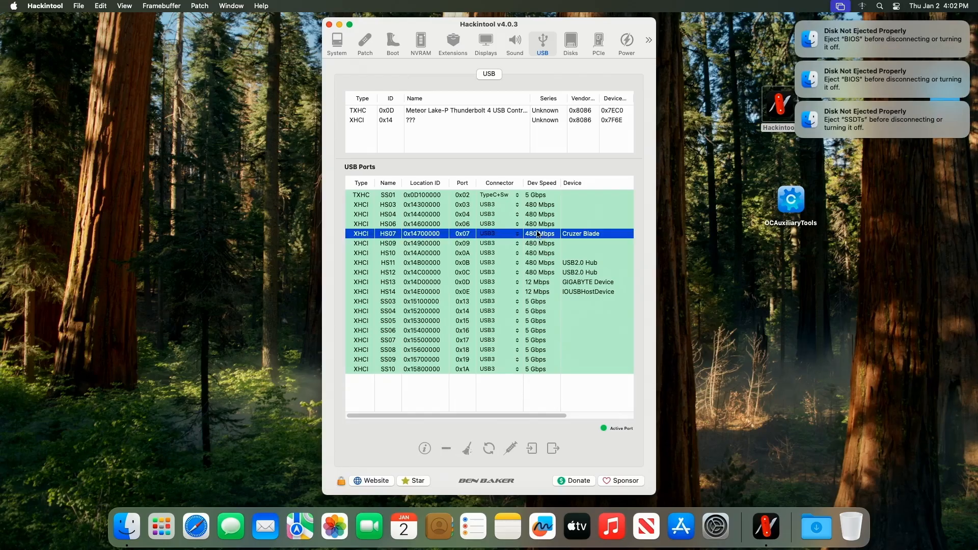
click(446, 448)
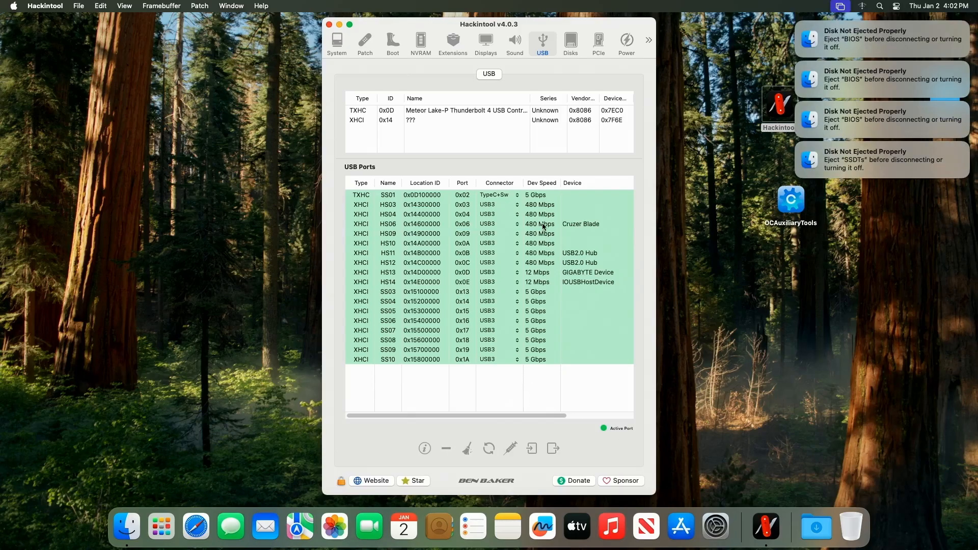
click(542, 224)
click(446, 448)
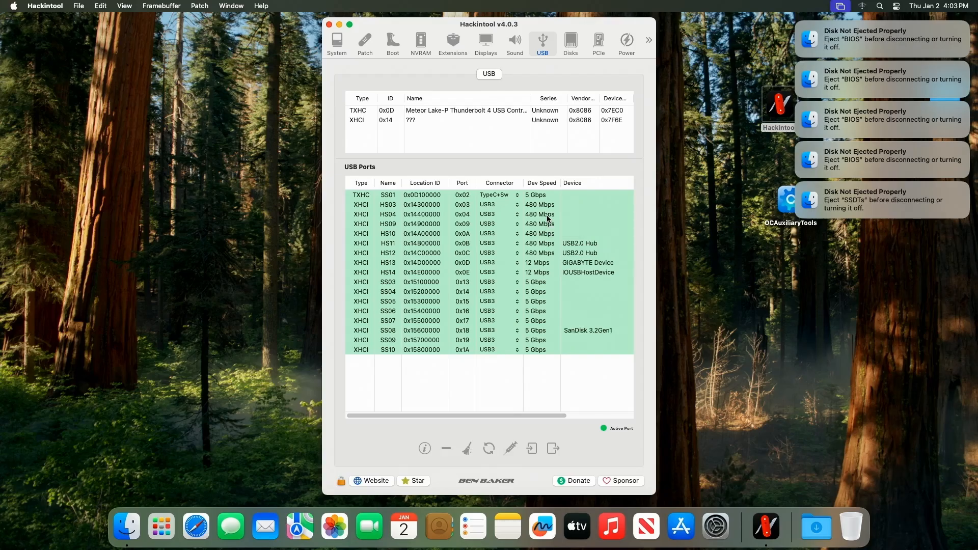
Step: Remove ports SS08 and SS07 from the USB ports list
click(536, 331)
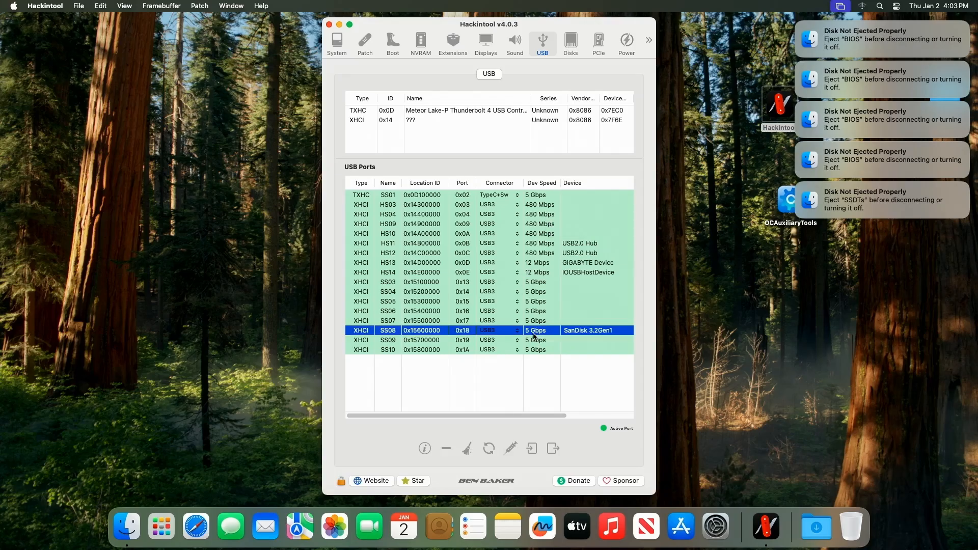
click(447, 449)
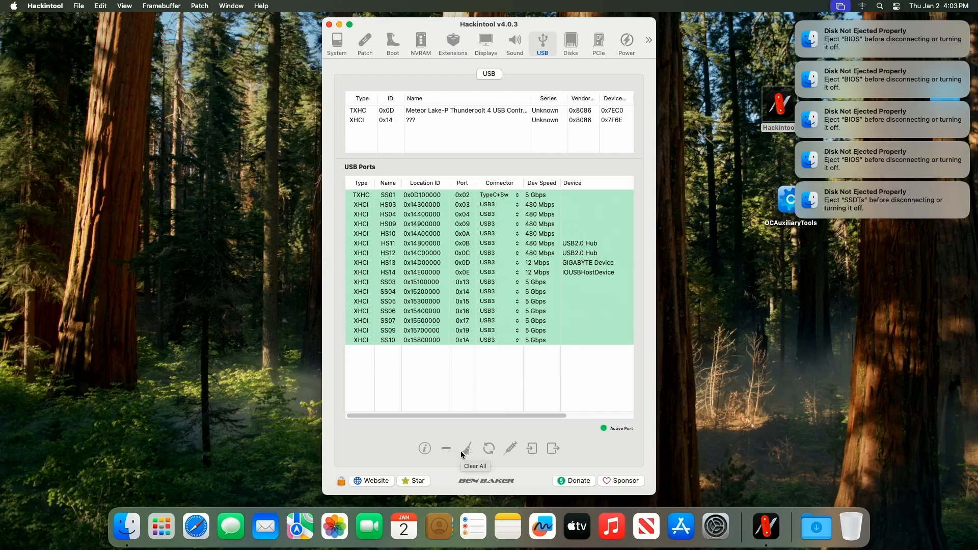
click(517, 320)
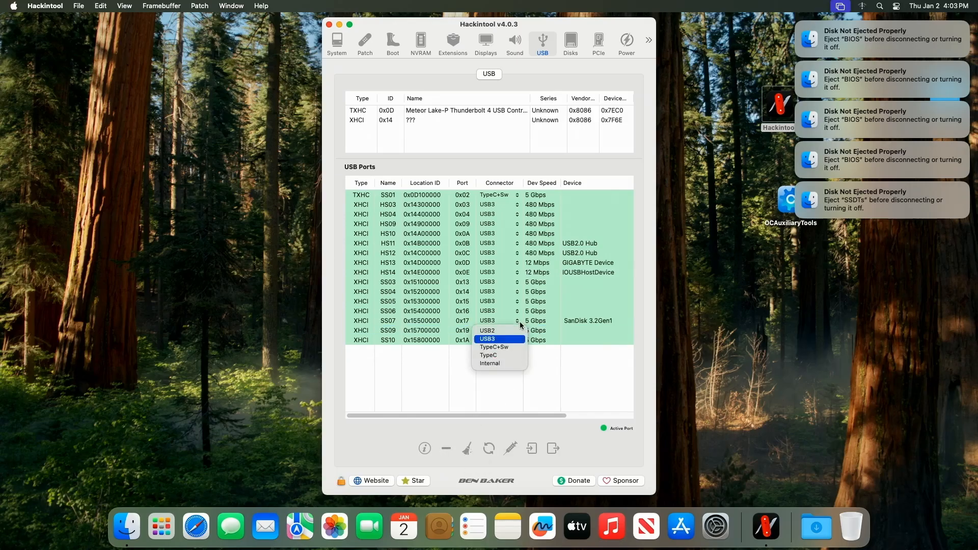
click(533, 317)
click(536, 322)
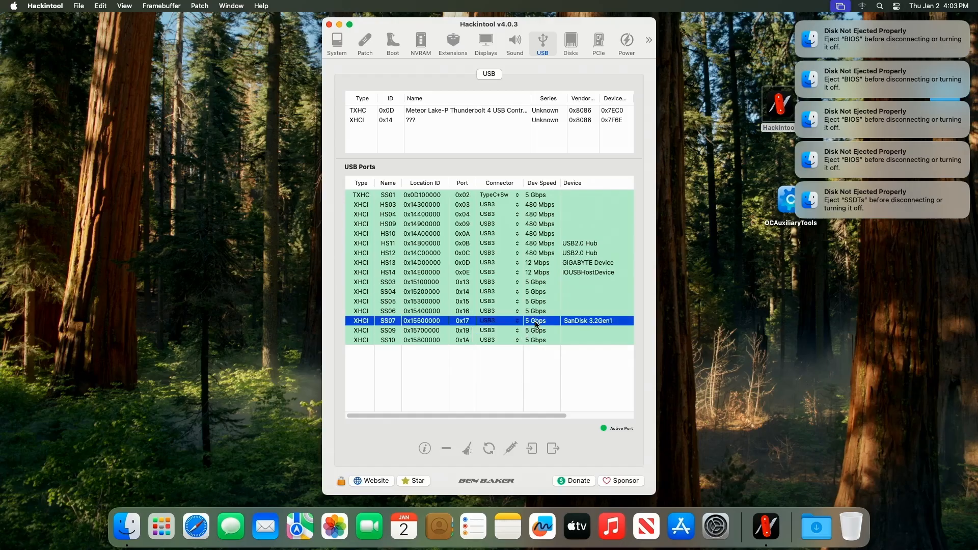
click(446, 448)
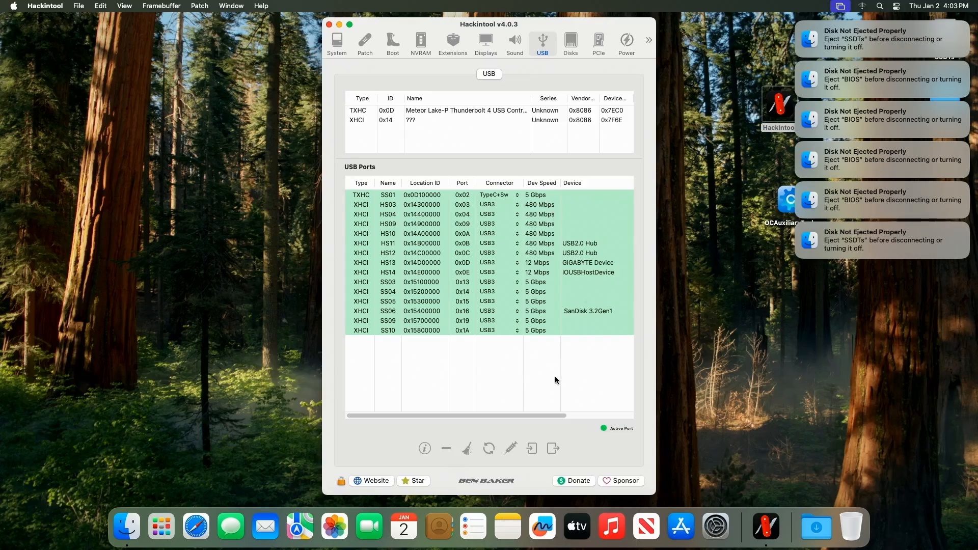
Step: Dismiss the stacked disk-not-ejected notifications
click(799, 26)
click(800, 25)
click(800, 25)
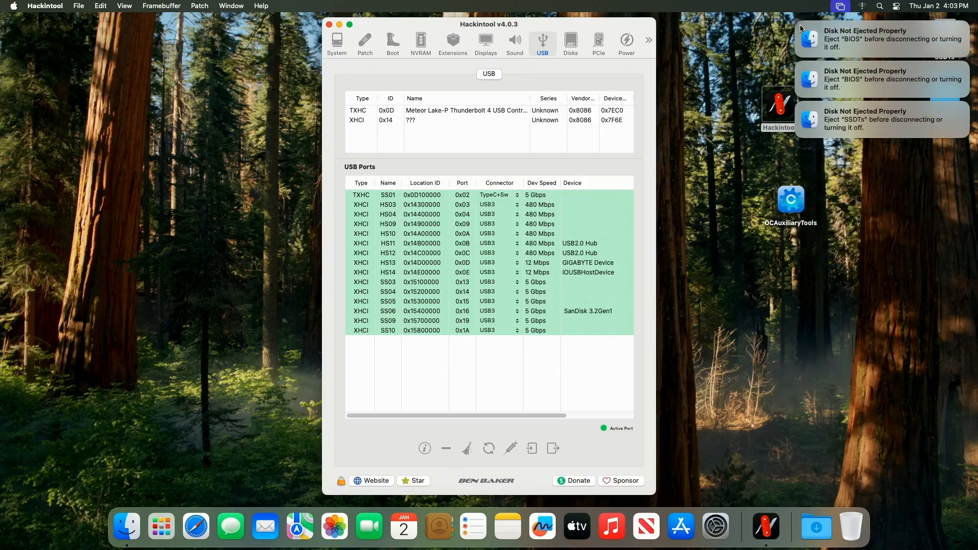
click(799, 24)
click(800, 25)
click(799, 25)
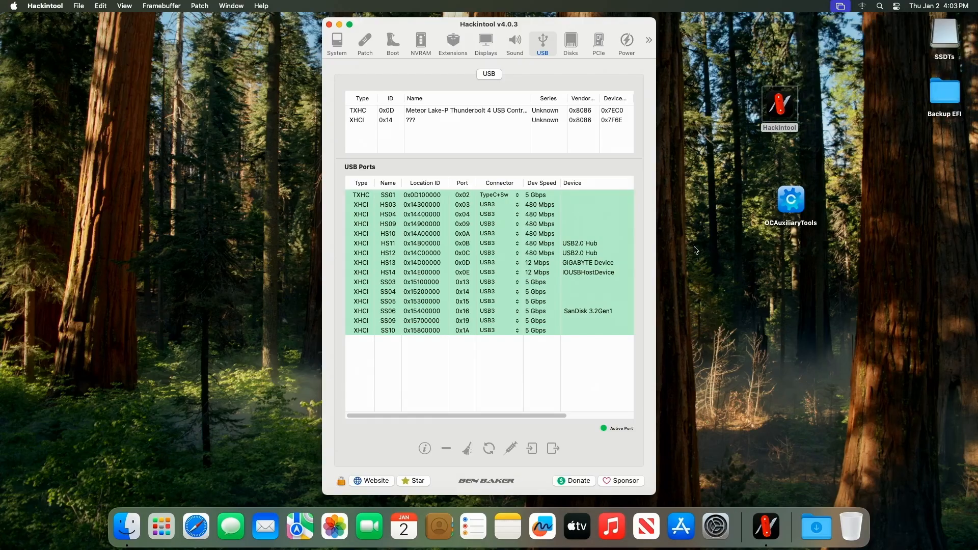
Step: Export the USB port mapping files (USBPorts.kext and SSDTs) to the Desktop and close the Finder window
click(553, 449)
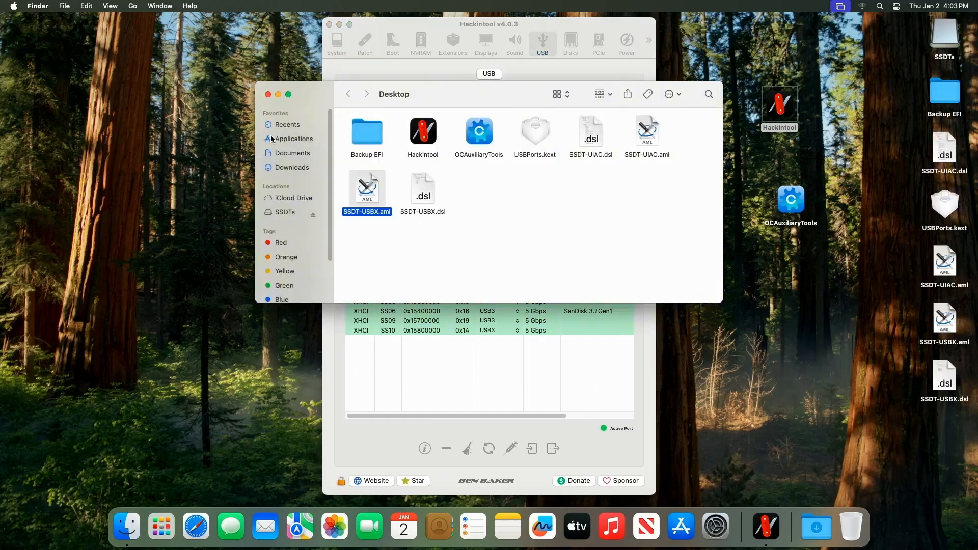
click(268, 95)
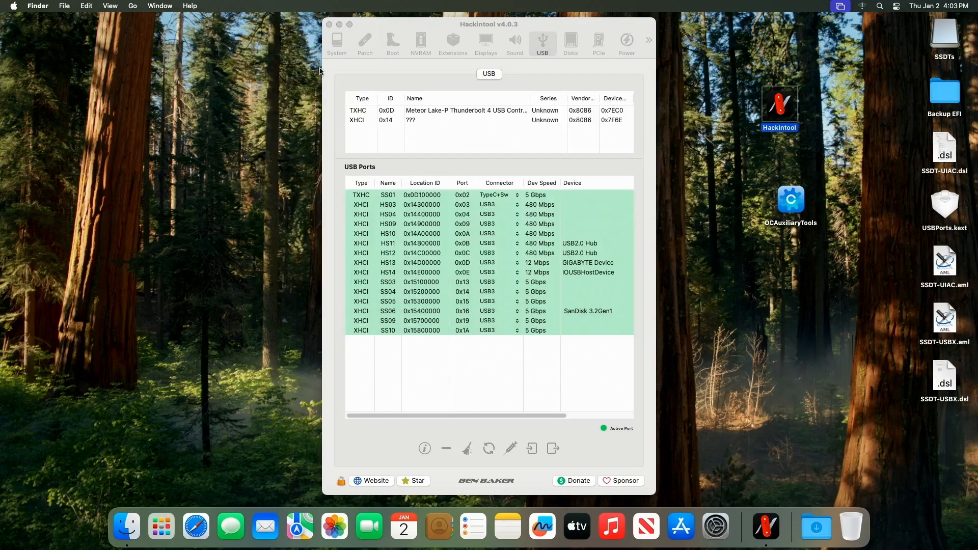
Step: Close Hackintool and launch OCAuxiliaryTools from the desktop
click(329, 25)
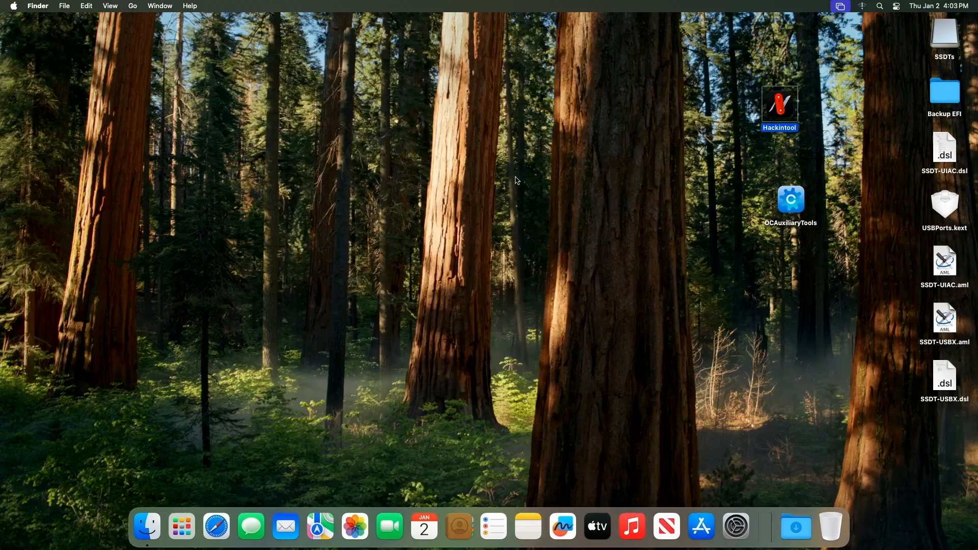
click(329, 25)
click(790, 206)
double_click(792, 206)
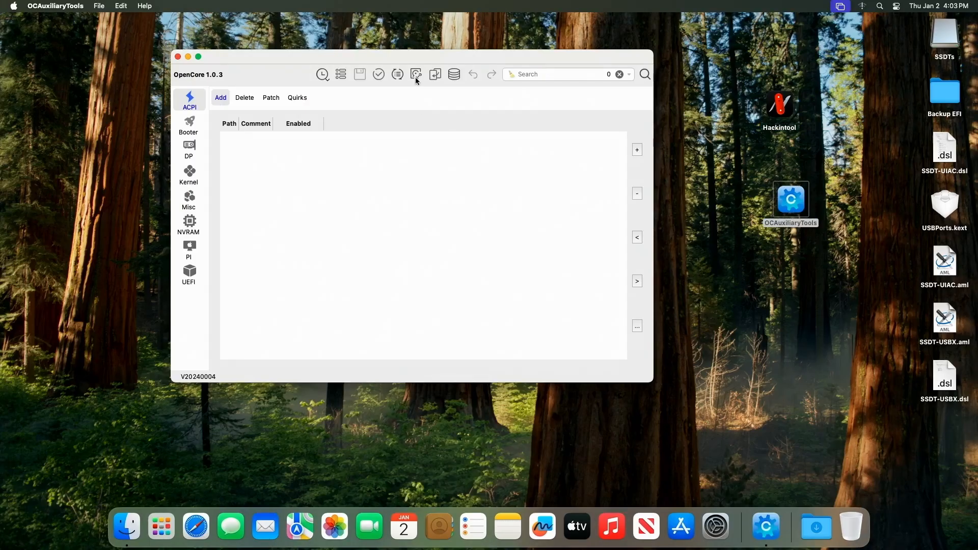
Step: Mount the internal SSD's EFI partition disk0s1 (CT1000P3SSD8) and open its config.plist, entering the admin password
click(417, 77)
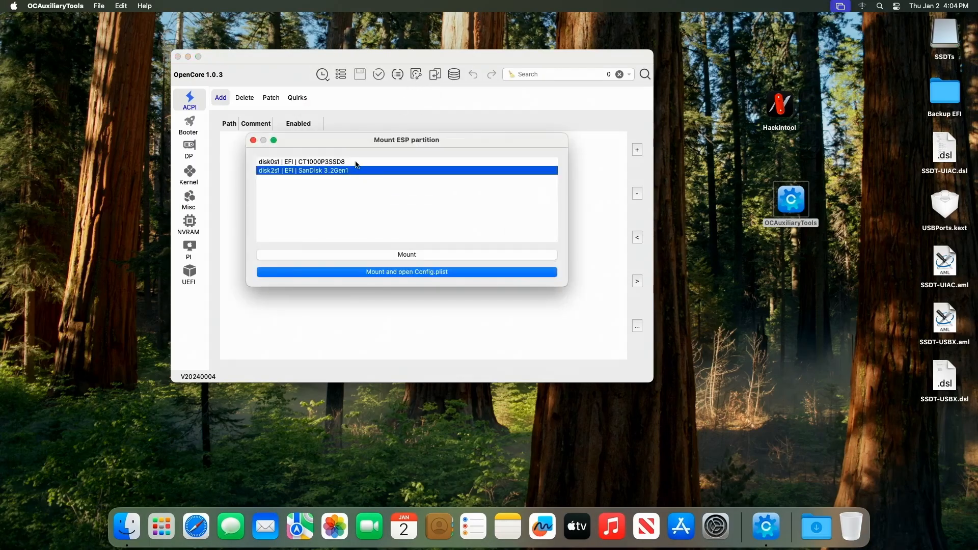
click(356, 162)
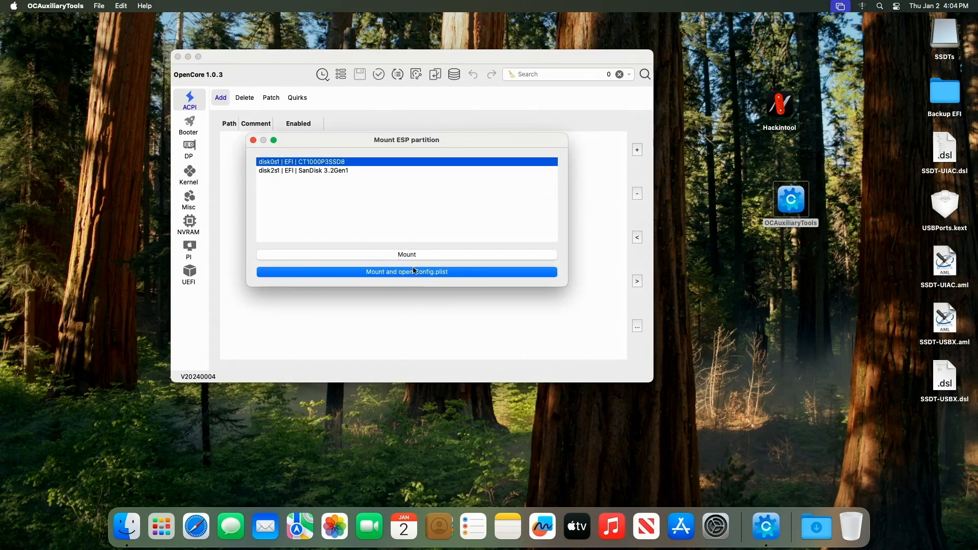
click(427, 273)
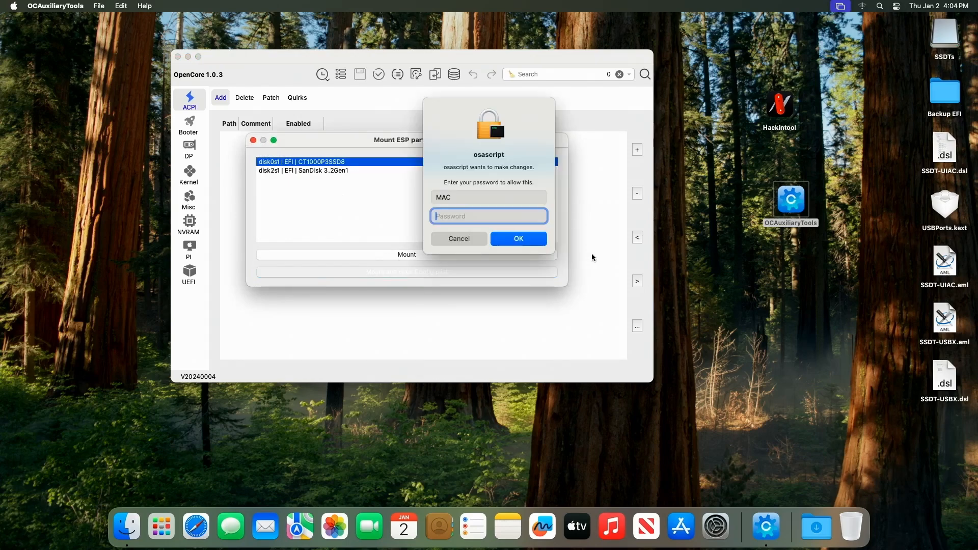
text(•••••)
key(Return)
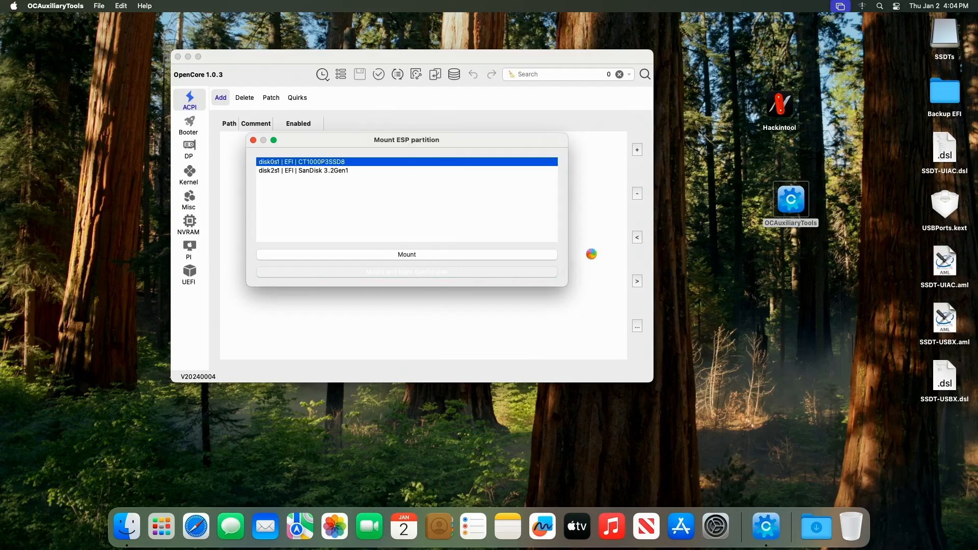
Step: Open the mounted EFI volume in Finder through the Computer location
drag(304, 58, 345, 94)
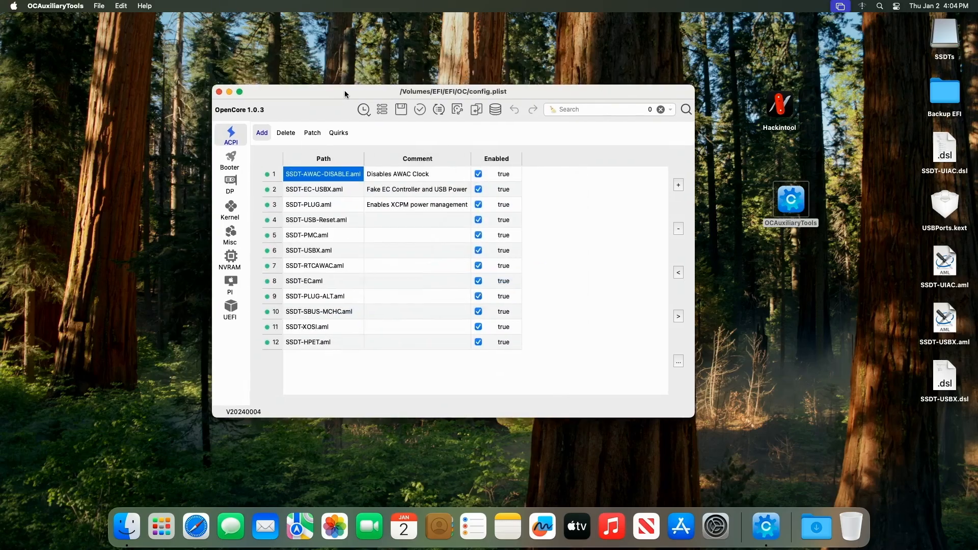
click(99, 51)
click(133, 6)
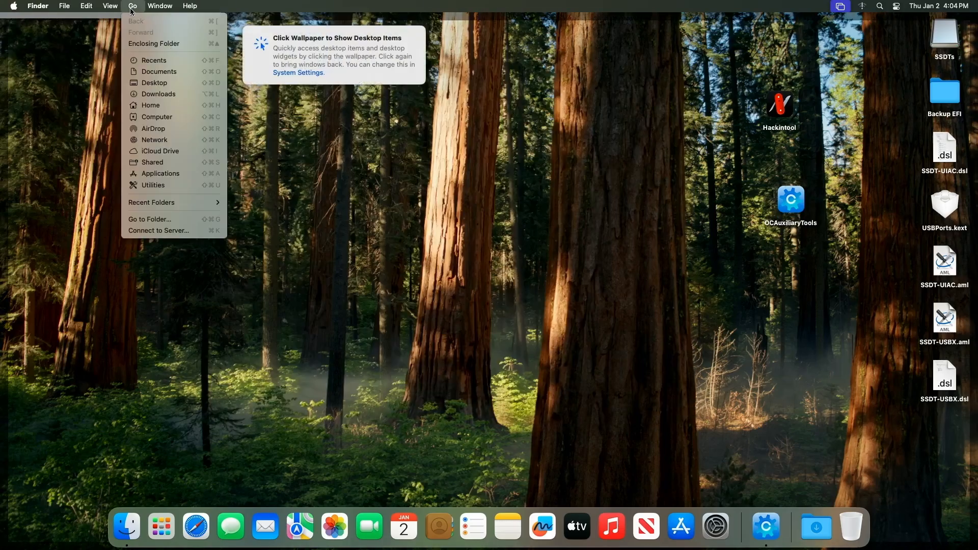
click(156, 117)
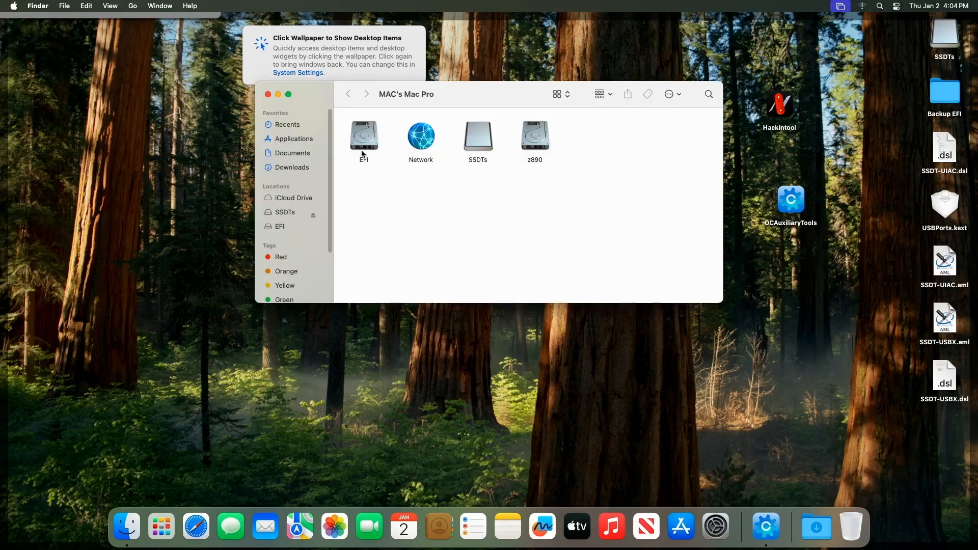
double_click(362, 153)
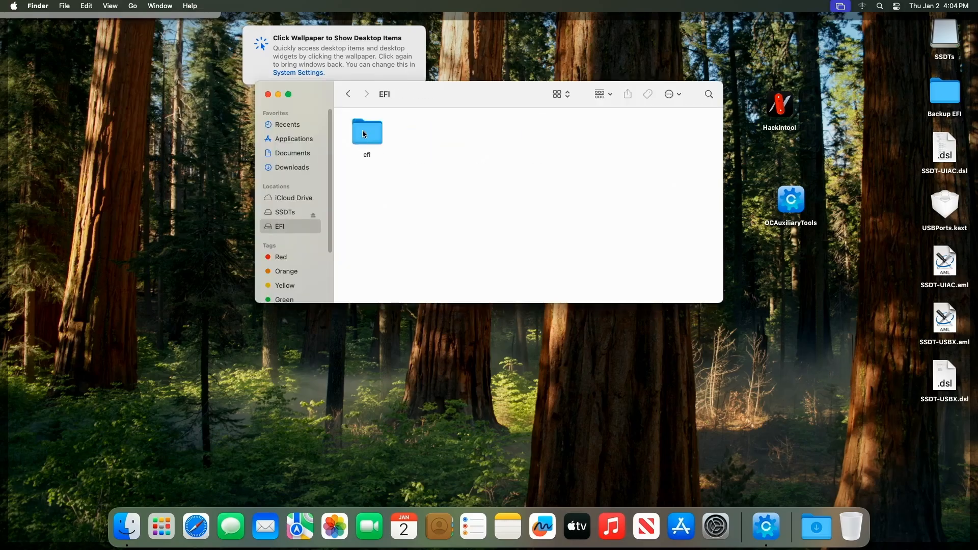
Step: Copy USBPorts.kext from the Desktop into the mounted EFI's EFI/OC/Kexts folder
double_click(364, 133)
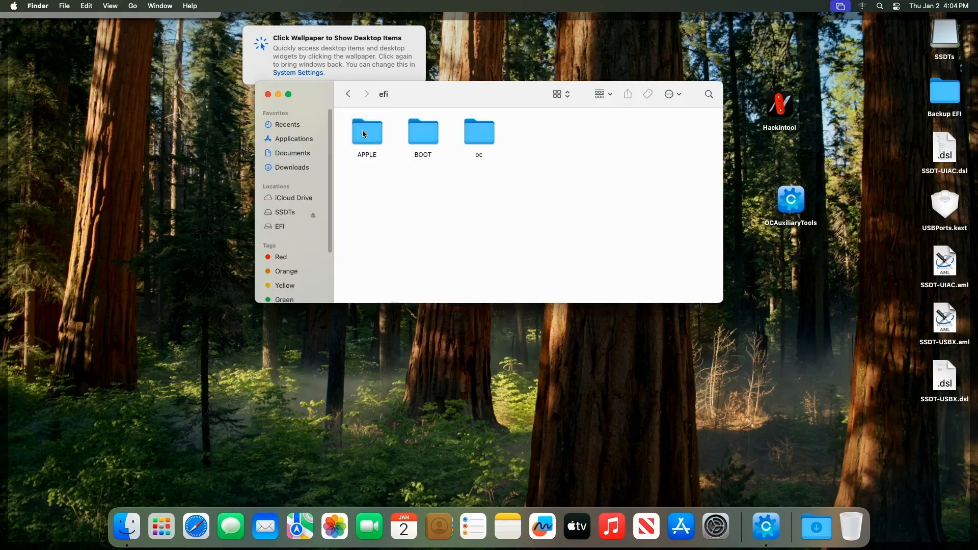
double_click(478, 133)
click(533, 131)
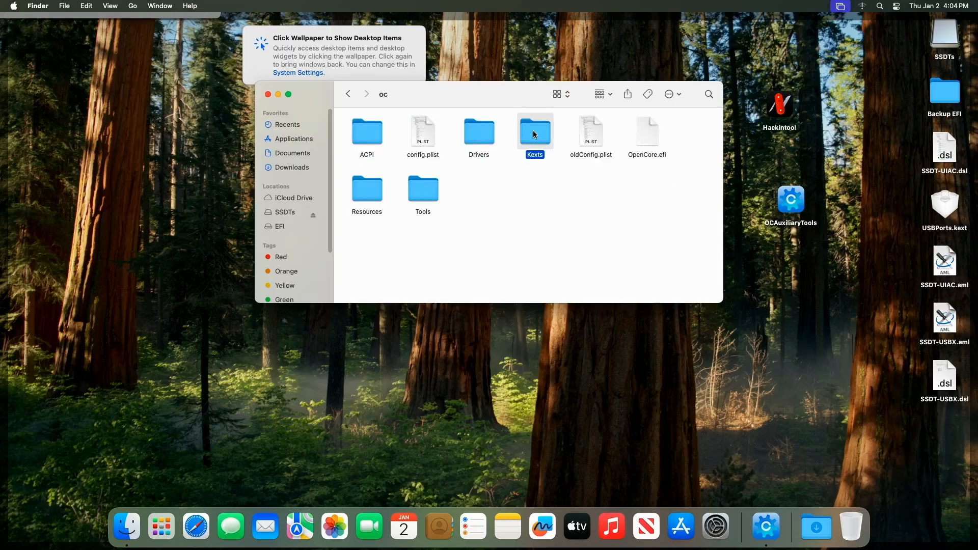
double_click(533, 131)
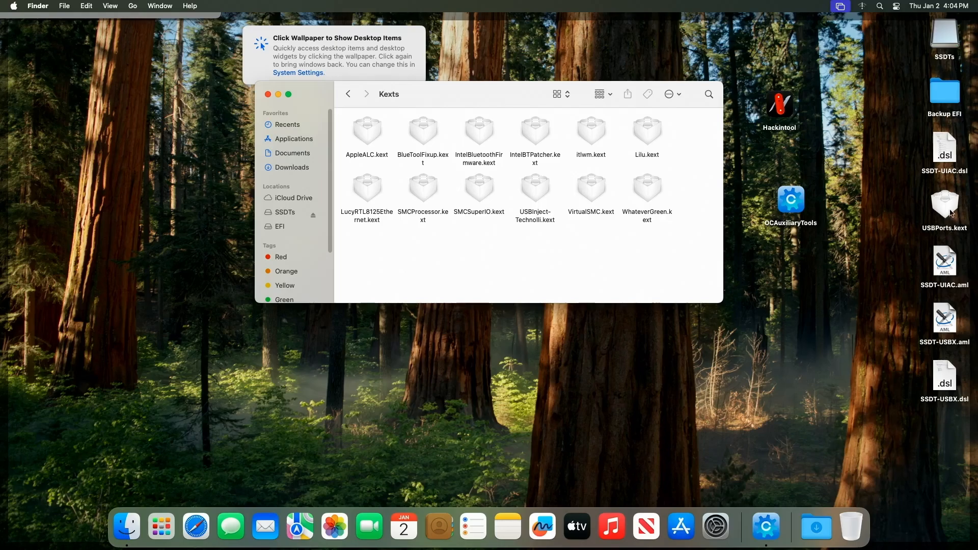
drag(950, 210, 602, 265)
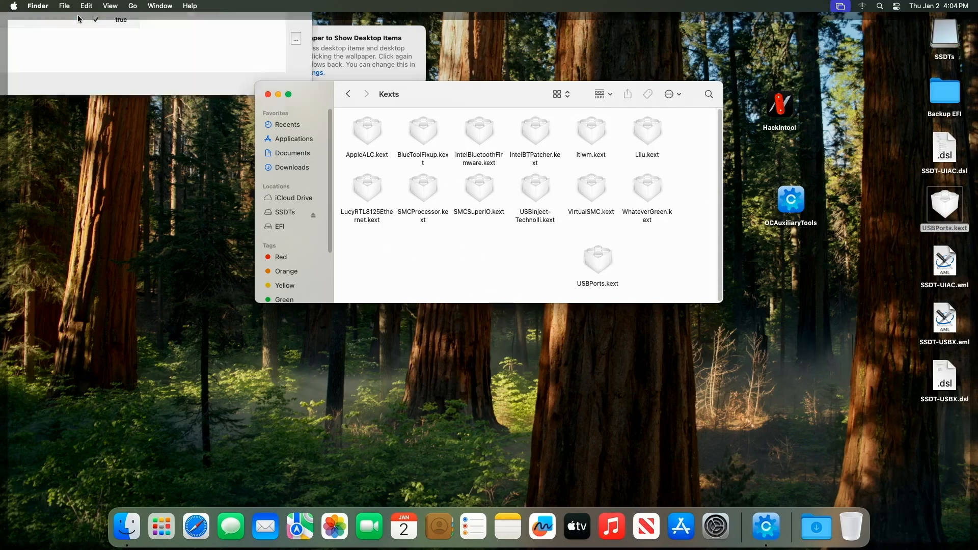
Step: In the config's Kernel Add list, move the USBPorts.kext entry up to position 7, below LucyRTL8125Ethernet.kext
click(193, 213)
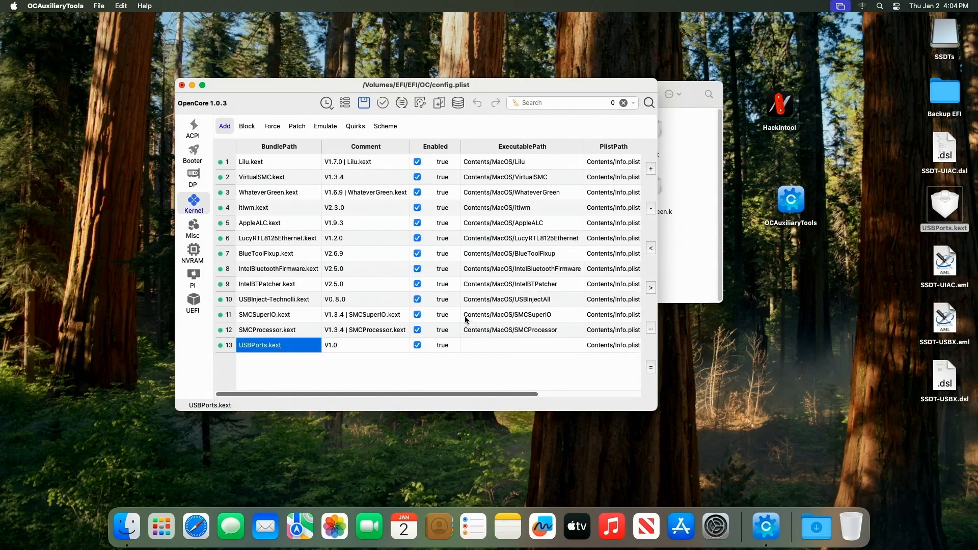
click(651, 248)
click(650, 248)
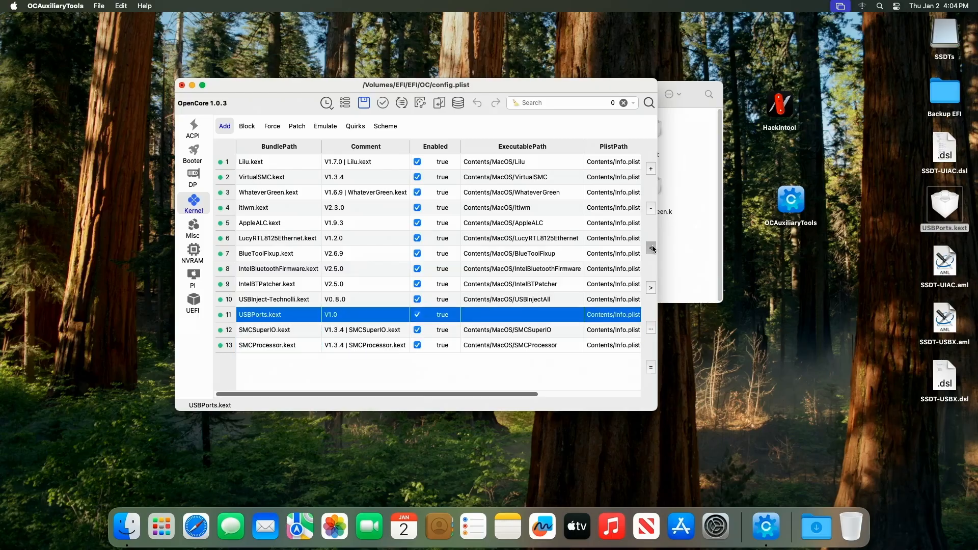
click(651, 248)
click(651, 248)
click(651, 248)
click(651, 248)
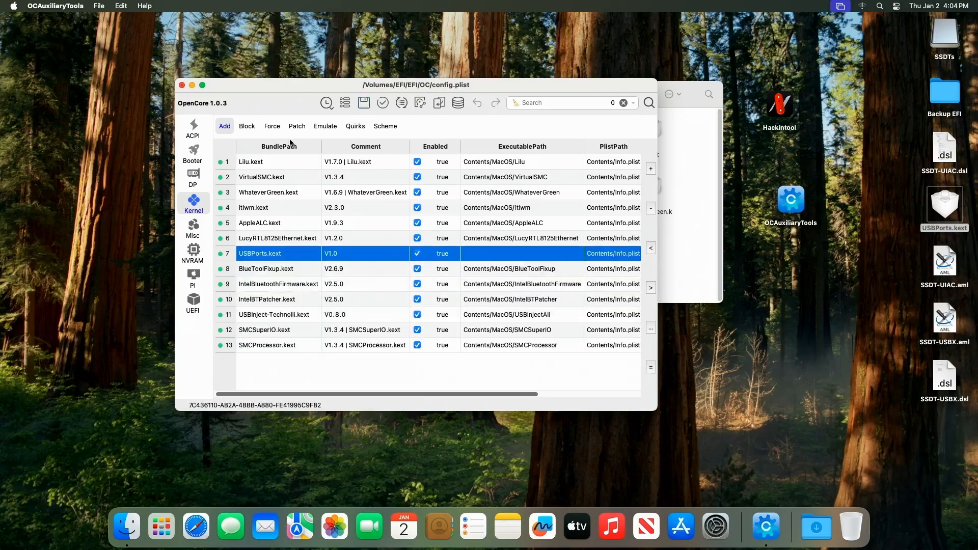
Step: Disable the USBInject-Technolli.kext kernel entry and save config.plist
click(355, 126)
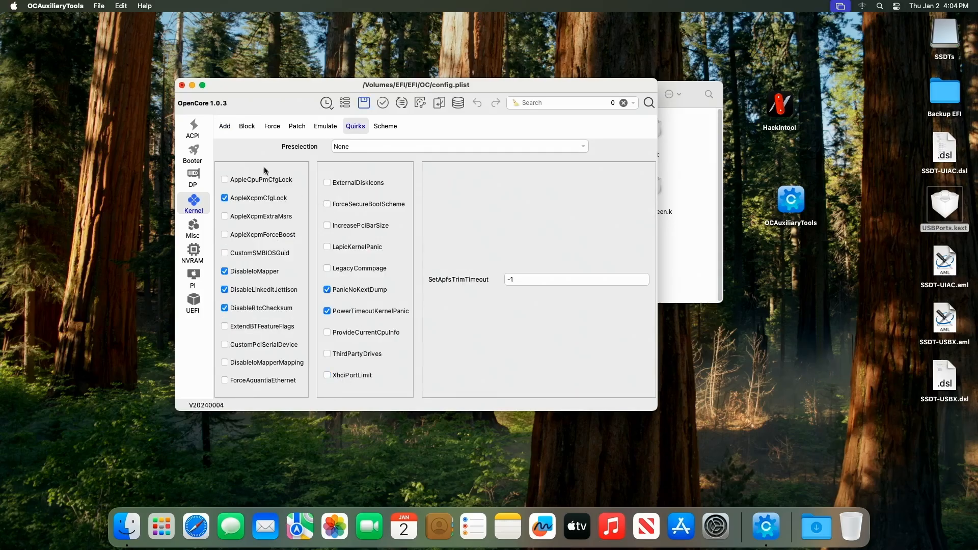
click(225, 132)
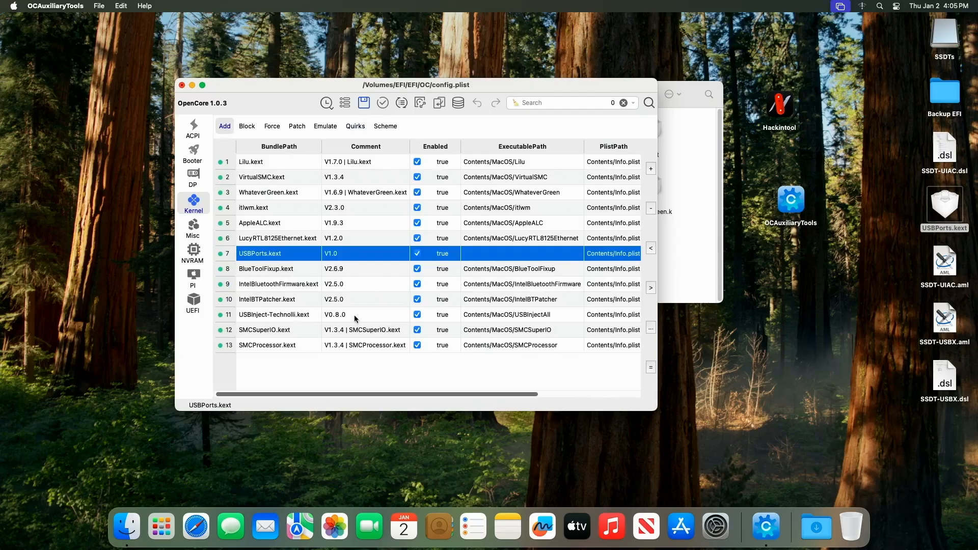
click(416, 316)
click(417, 316)
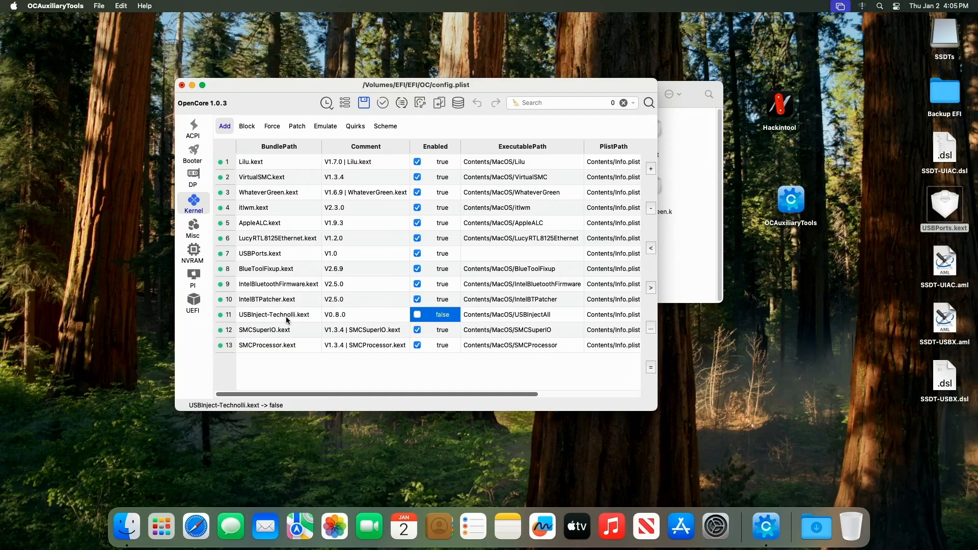
click(364, 103)
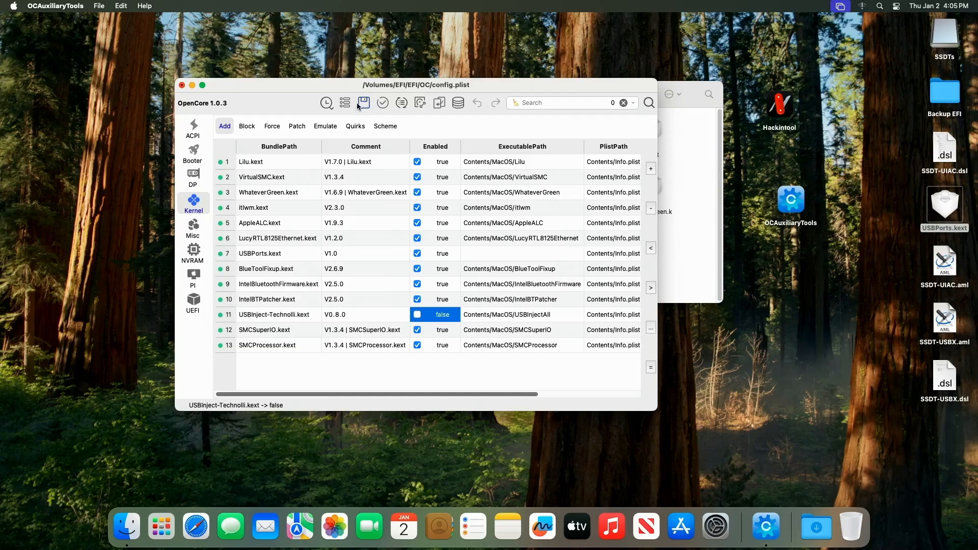
Step: Close OCAuxiliaryTools and the Finder window, and restart the Mac without reopening windows at login
click(182, 86)
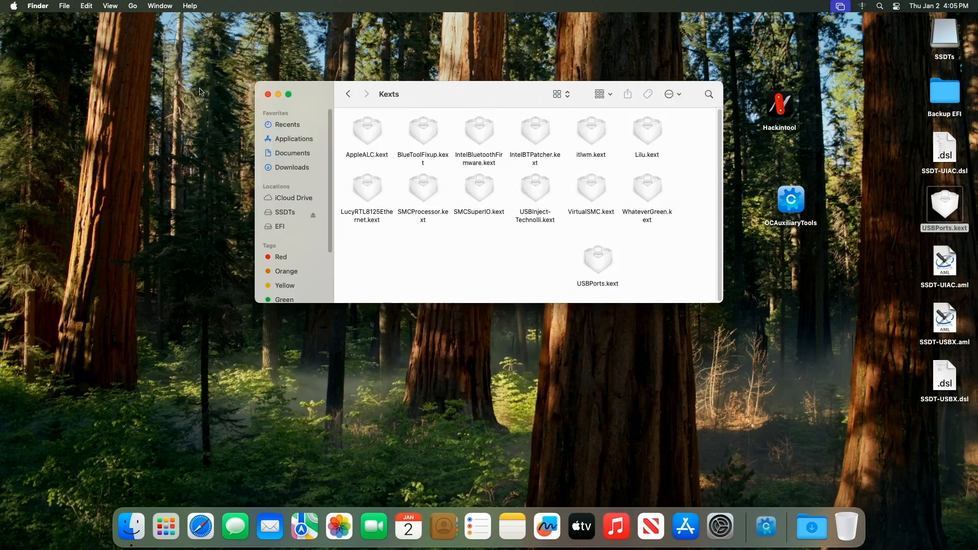
click(267, 95)
click(14, 6)
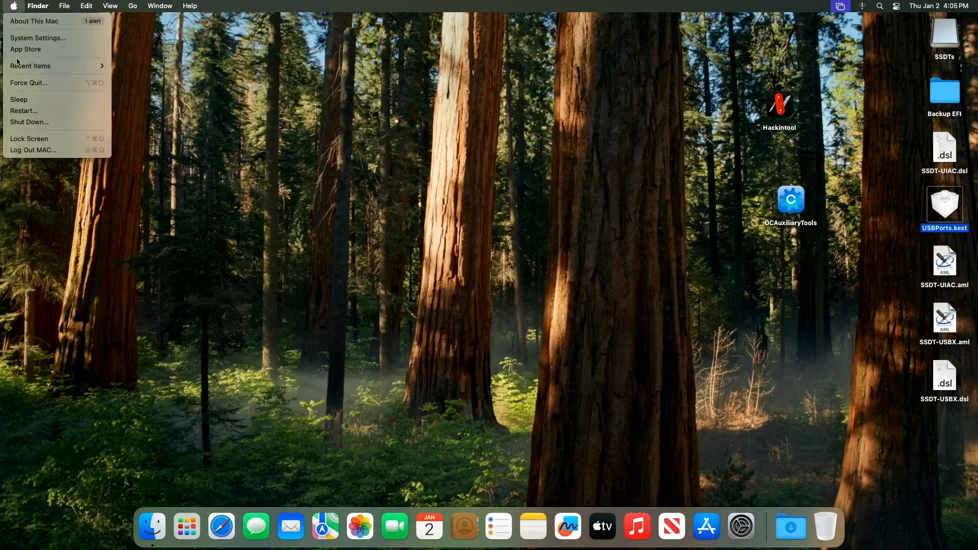
click(32, 112)
click(454, 168)
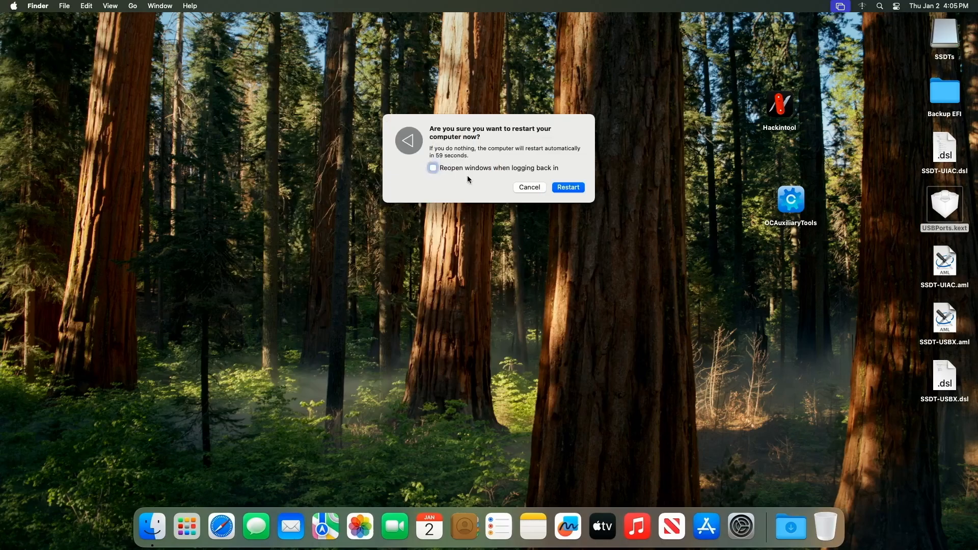
click(568, 188)
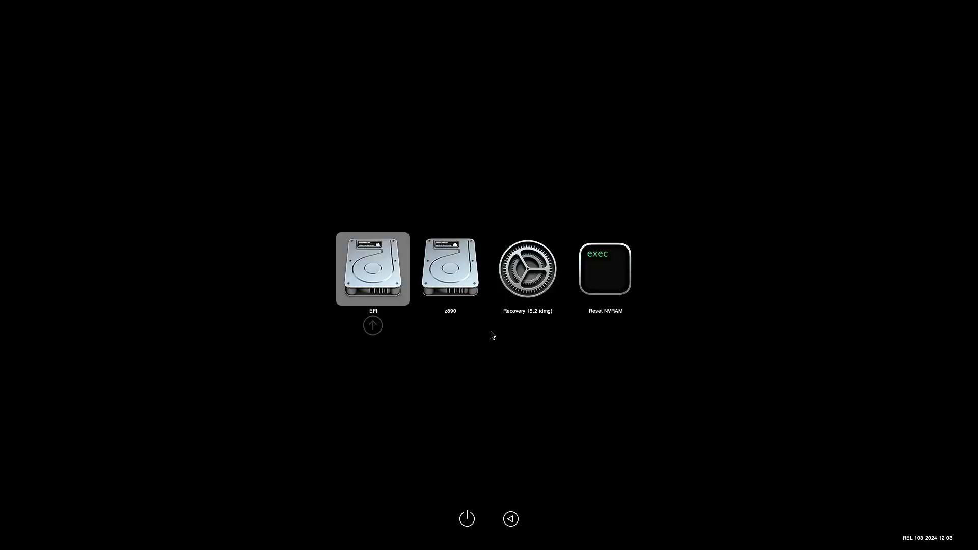
Step: Boot the z890 volume from the OpenCore picker and log in with the account password
key(Right)
key(Return)
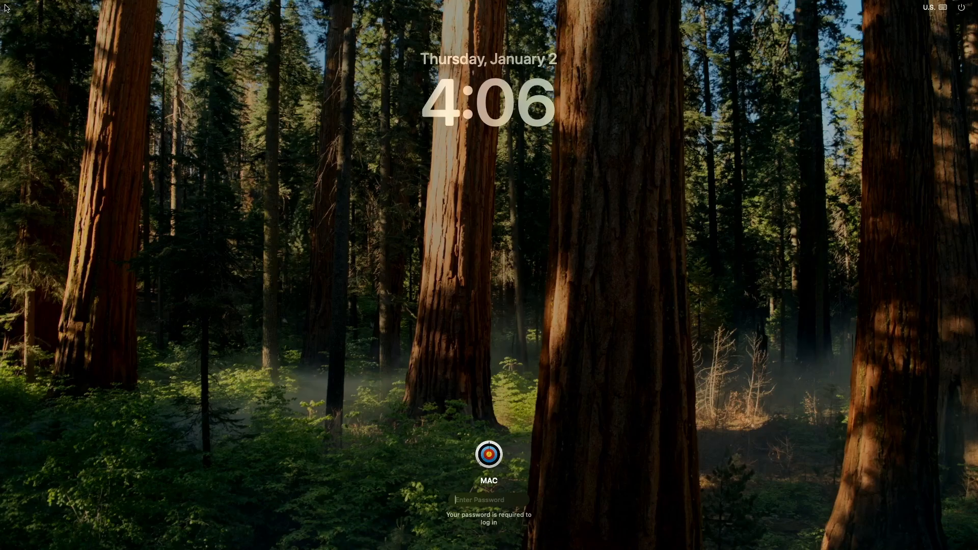
text(••••)
key(Return)
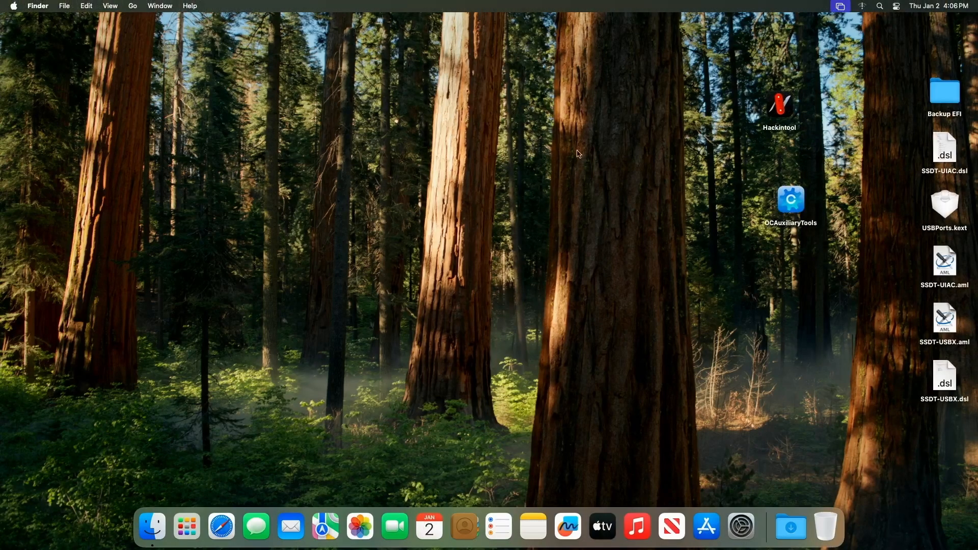
Step: Open Hackintool's USB port list, clear and refresh it to check the active ports, and close Hackintool
double_click(780, 107)
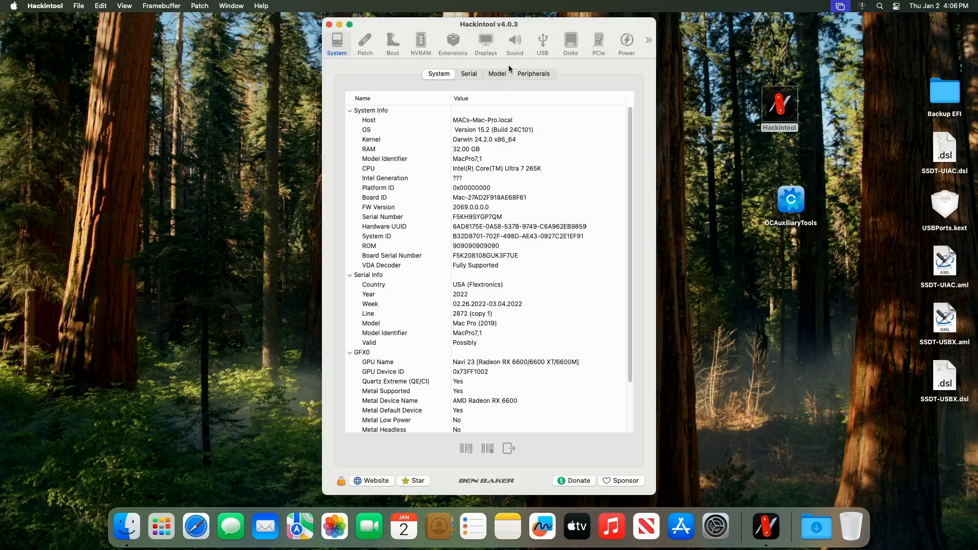
click(543, 44)
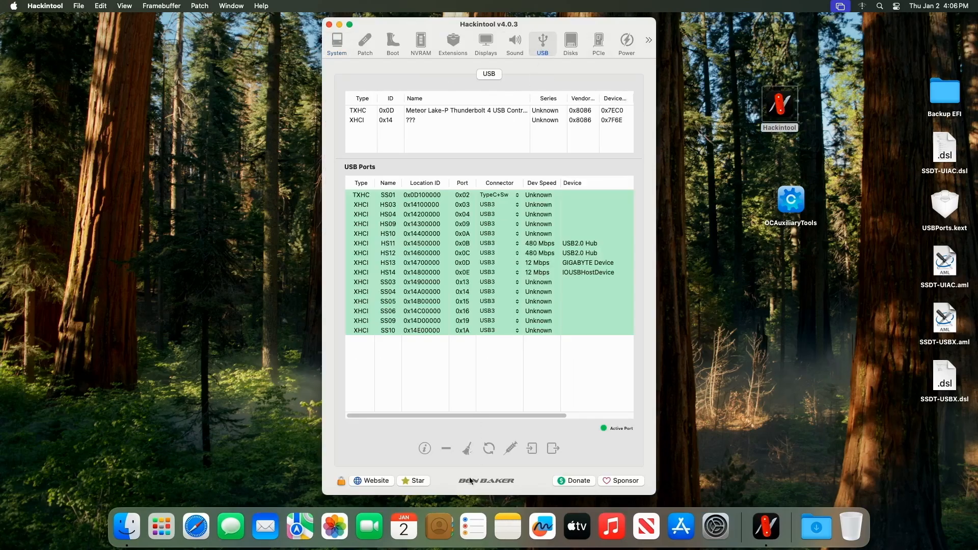
click(467, 451)
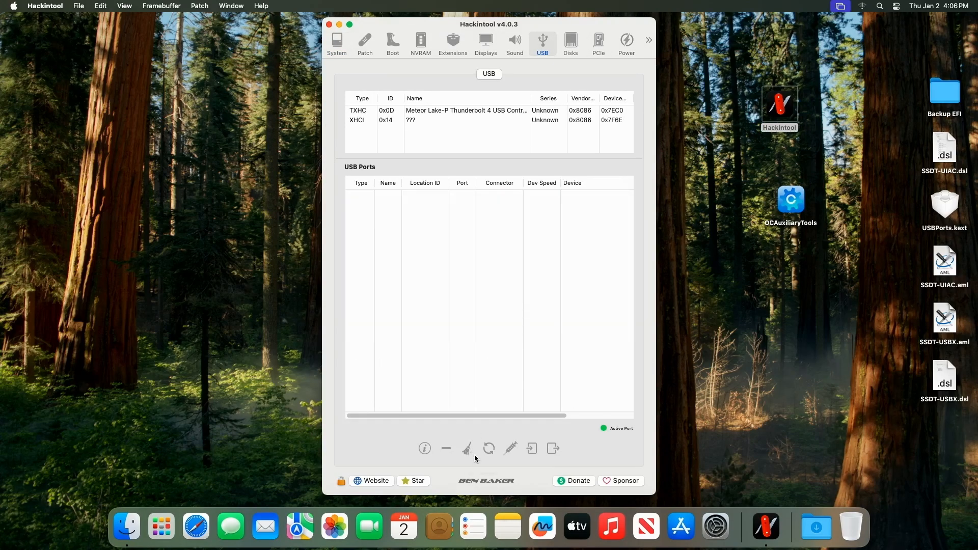
click(490, 450)
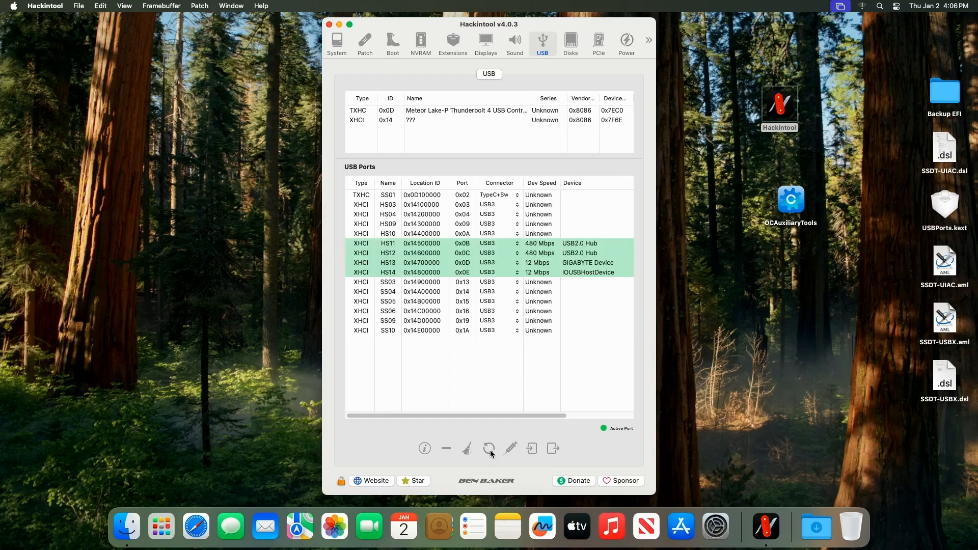
click(330, 25)
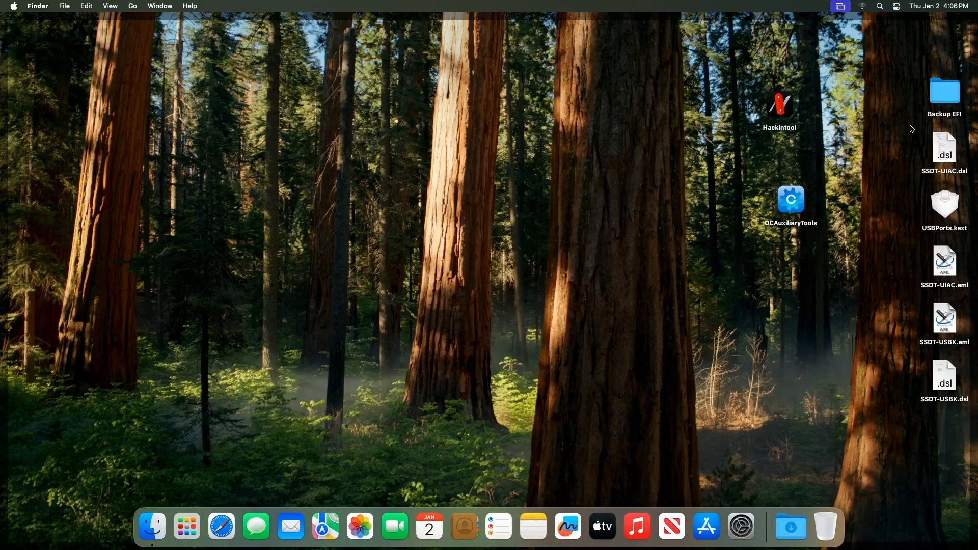
Step: Select the exported USB mapping files and SSDTs on the Desktop and move them to the Trash
drag(917, 78, 969, 410)
right_click(941, 302)
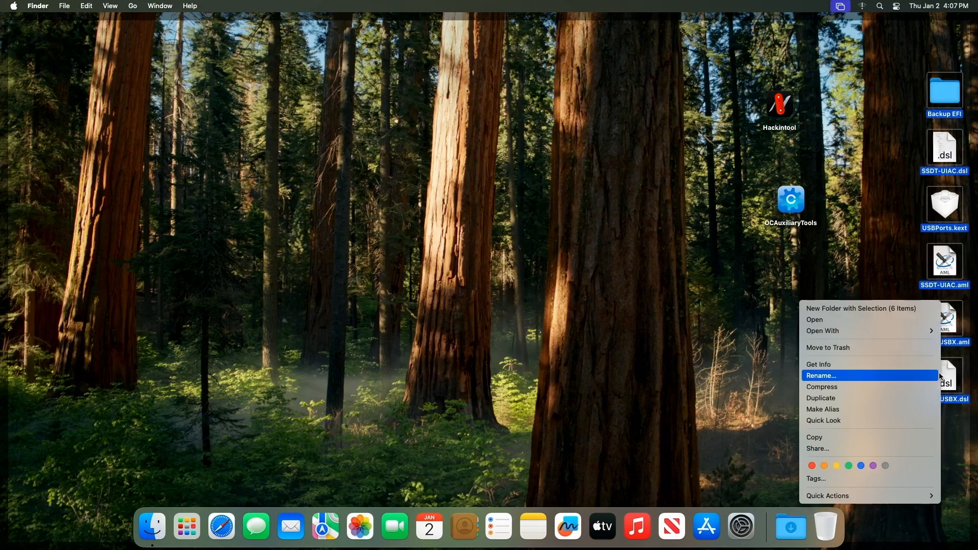
click(861, 350)
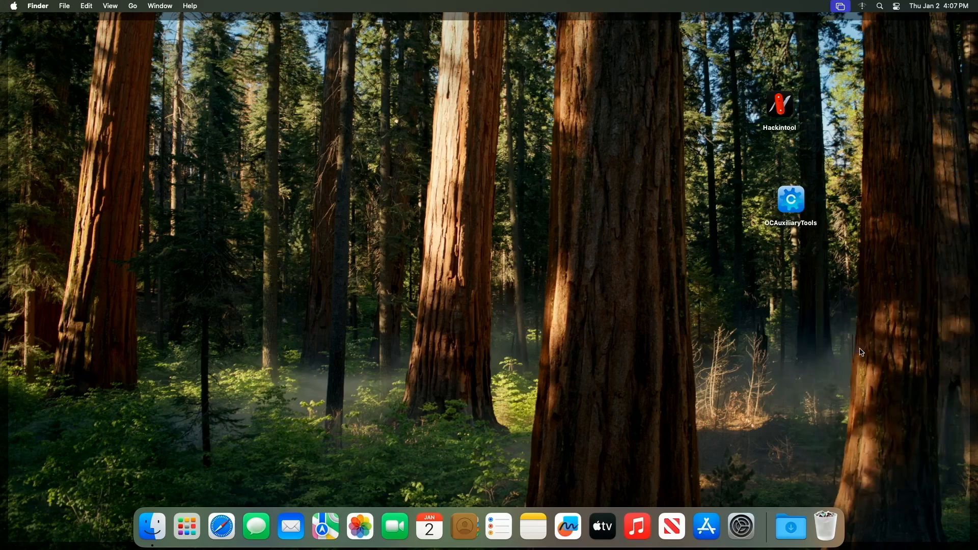
Step: Empty the Trash permanently
right_click(830, 529)
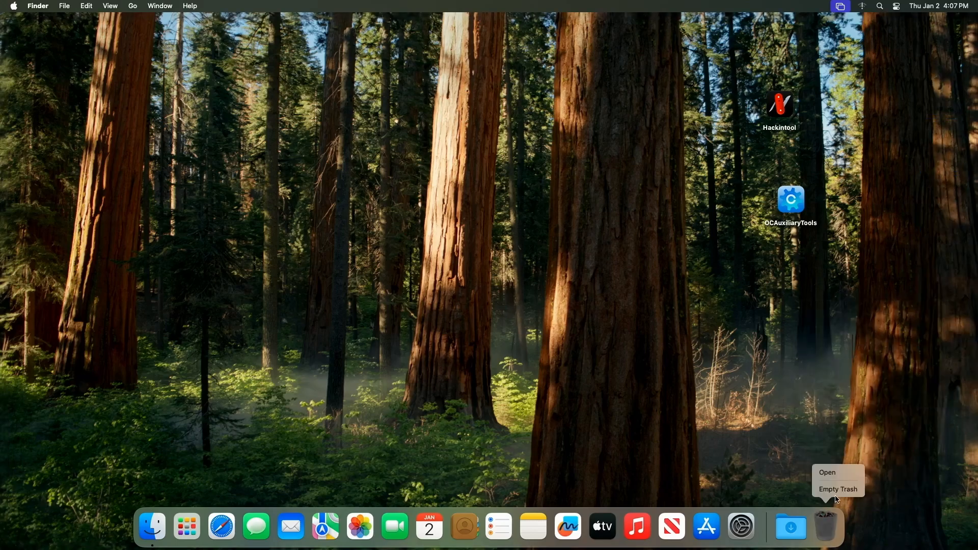
click(838, 490)
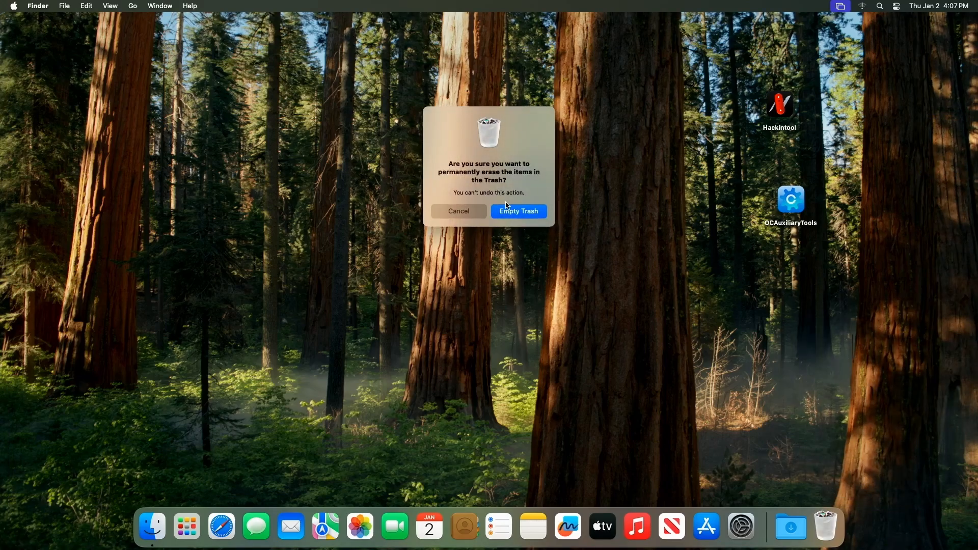
click(536, 213)
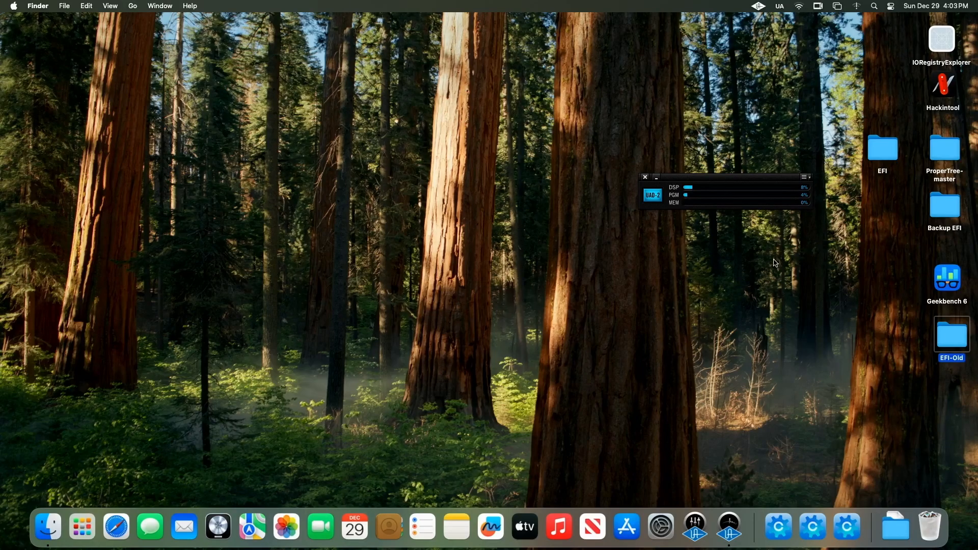
Step: Launch Geekbench 6 and run the CPU benchmark
drag(958, 342, 949, 346)
double_click(950, 284)
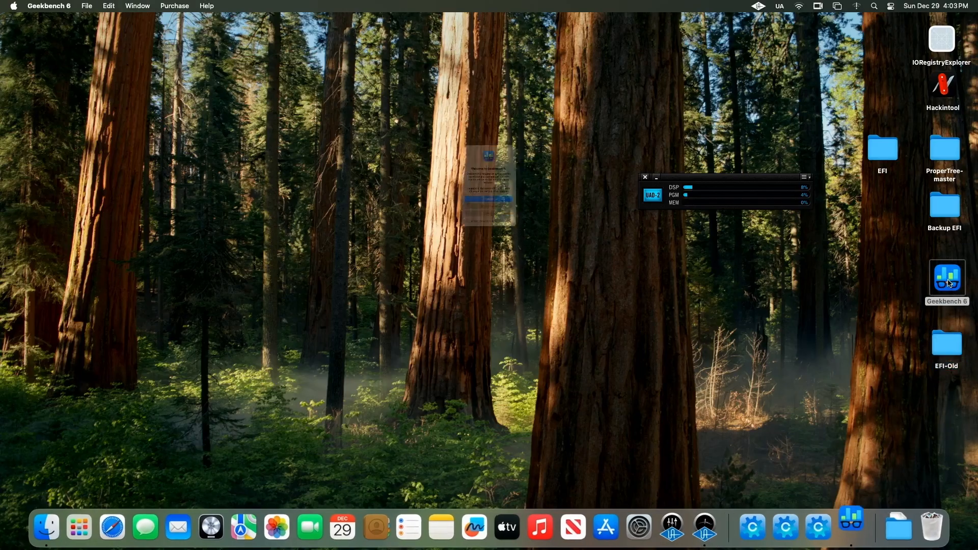
click(505, 252)
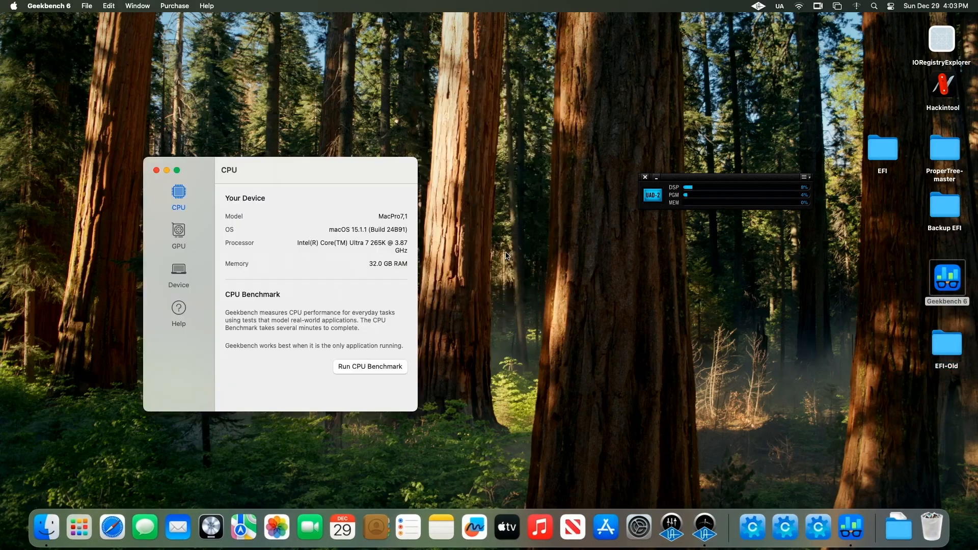
drag(371, 169, 718, 95)
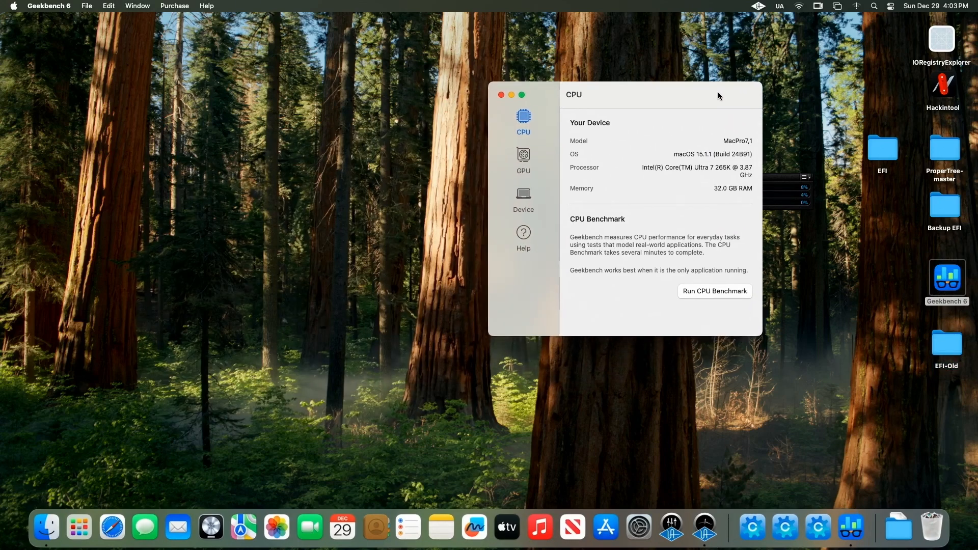
click(714, 293)
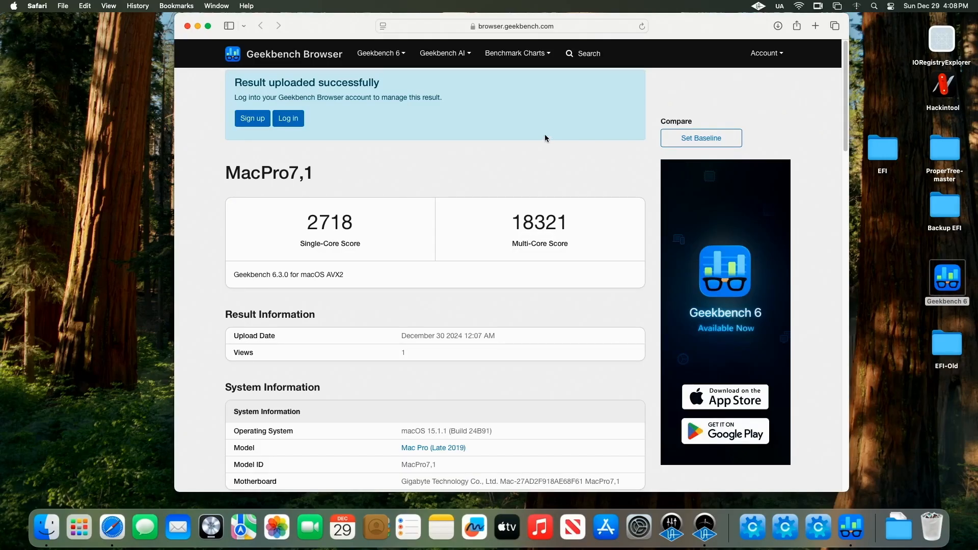
click(541, 53)
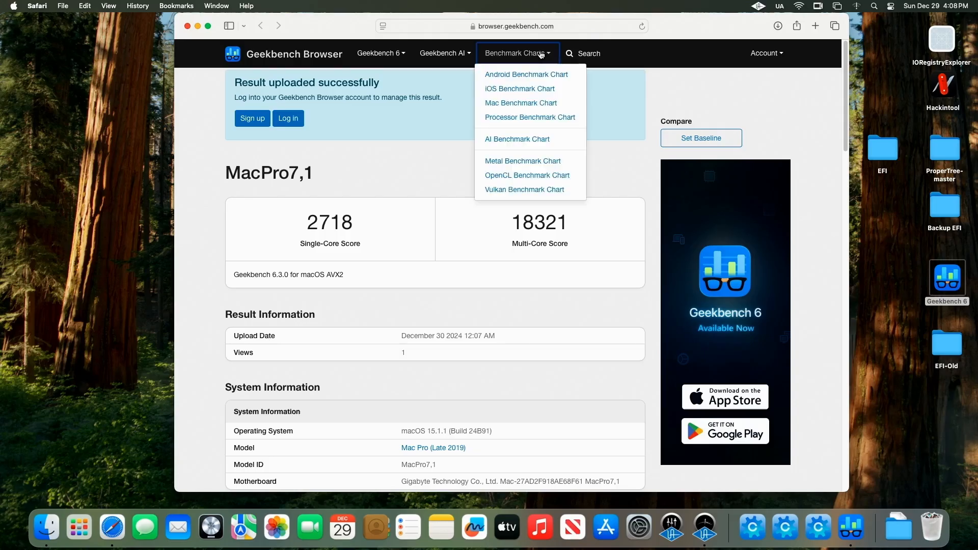
click(539, 103)
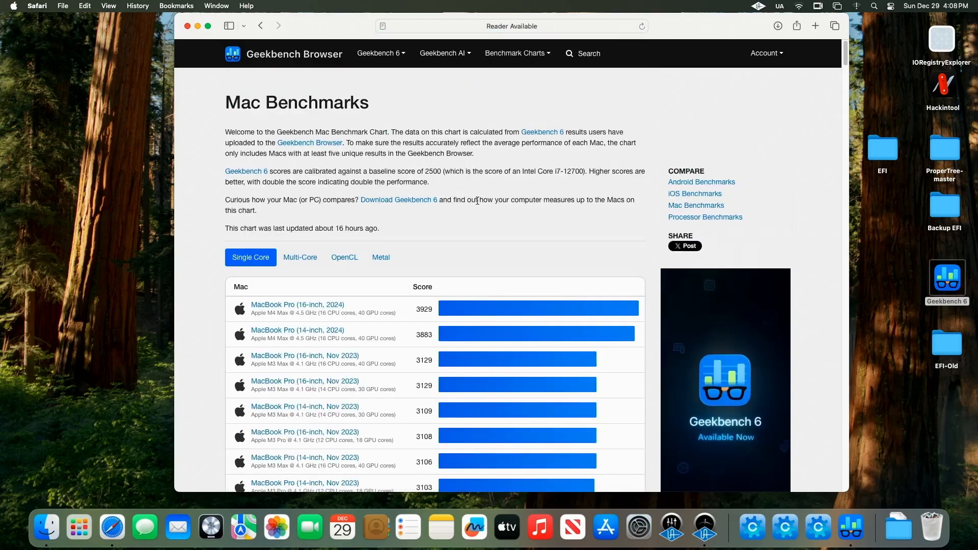
scroll(420, 277, down, 8)
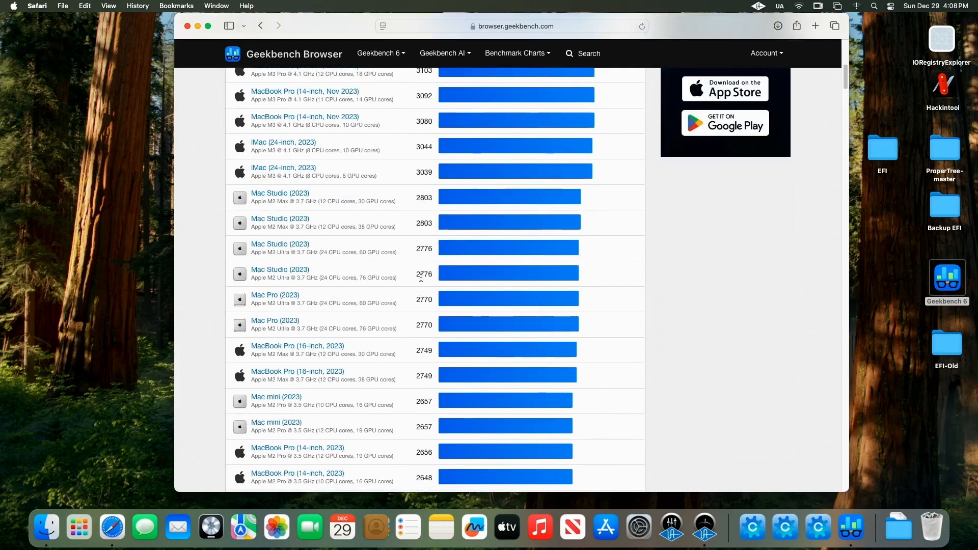
scroll(420, 278, up, 1)
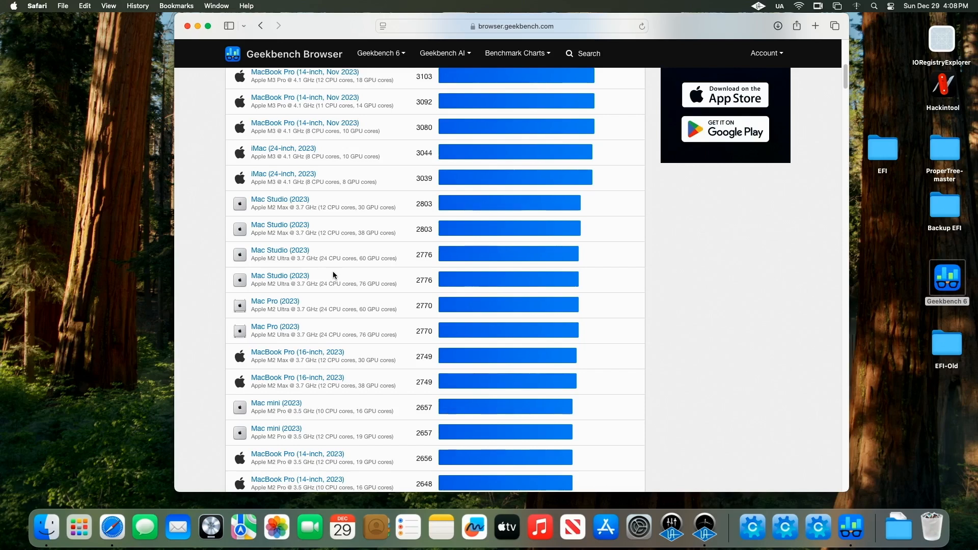
Step: Revisit the uploaded Geekbench result page for this Mac's scores and return to the Mac Benchmark Chart
scroll(333, 275, up, 10)
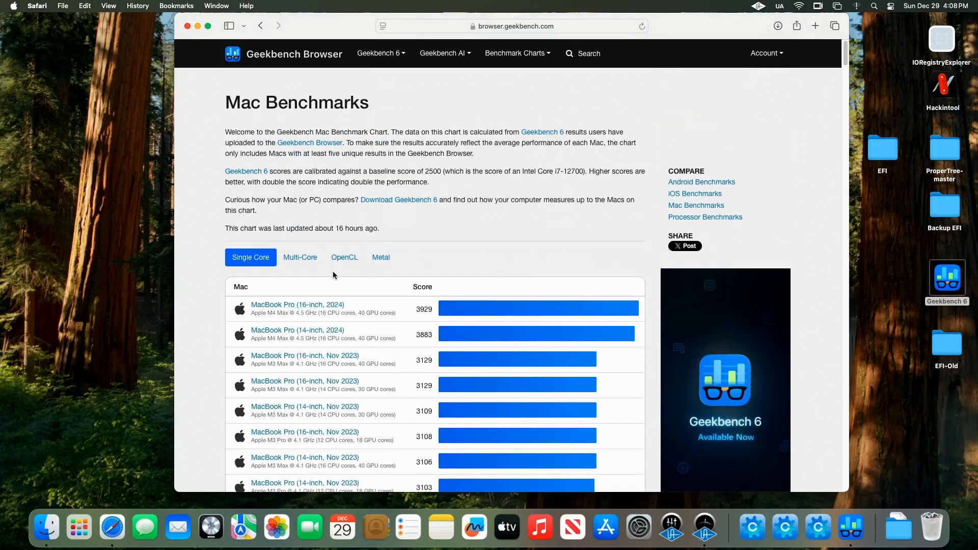
scroll(327, 284, down, 3)
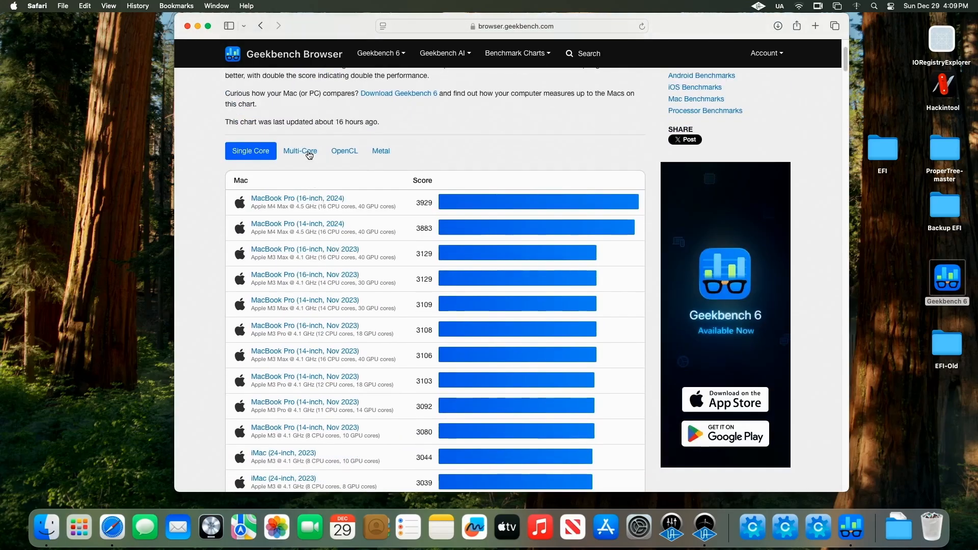
click(260, 25)
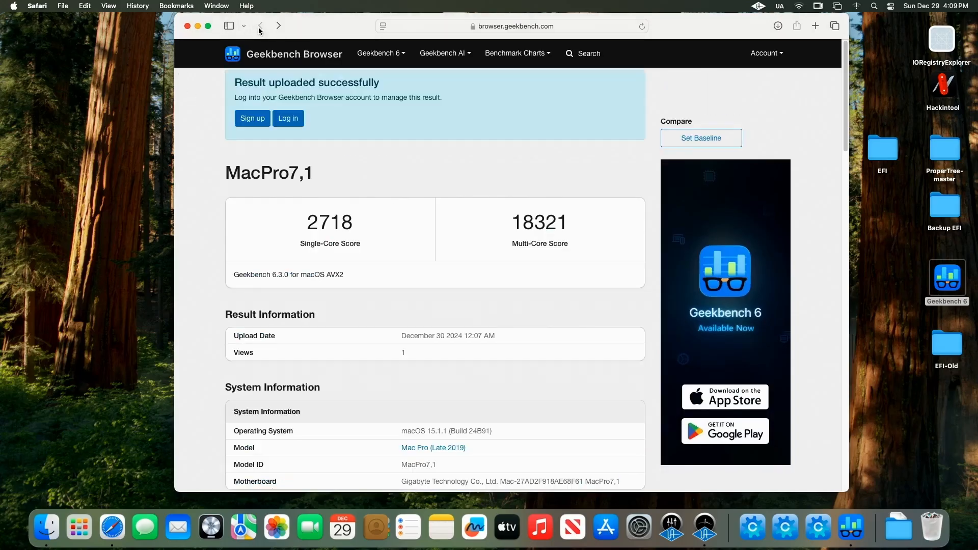
click(279, 26)
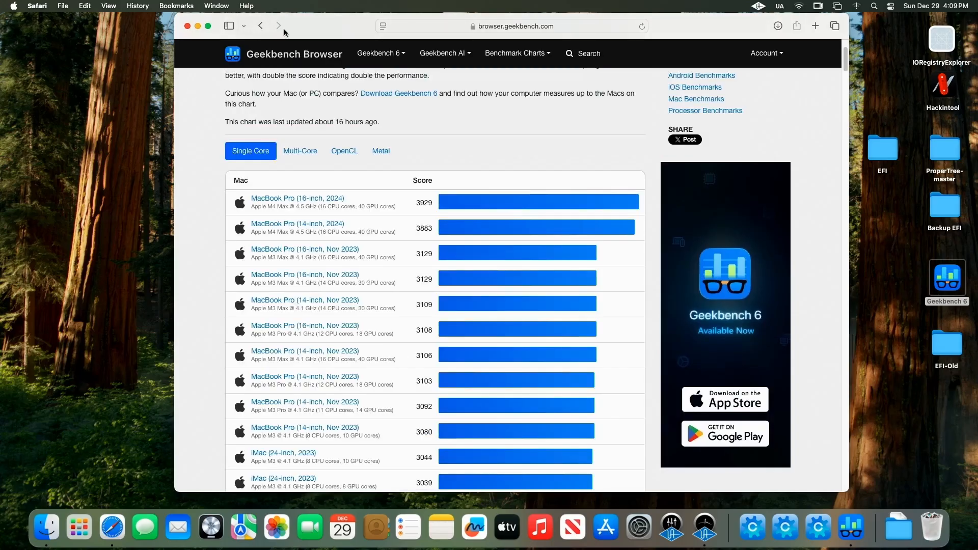
Step: Switch the chart to Multi-Core, browse the multi-core scores for comparison, and close the browser window
click(292, 151)
scroll(345, 262, down, 5)
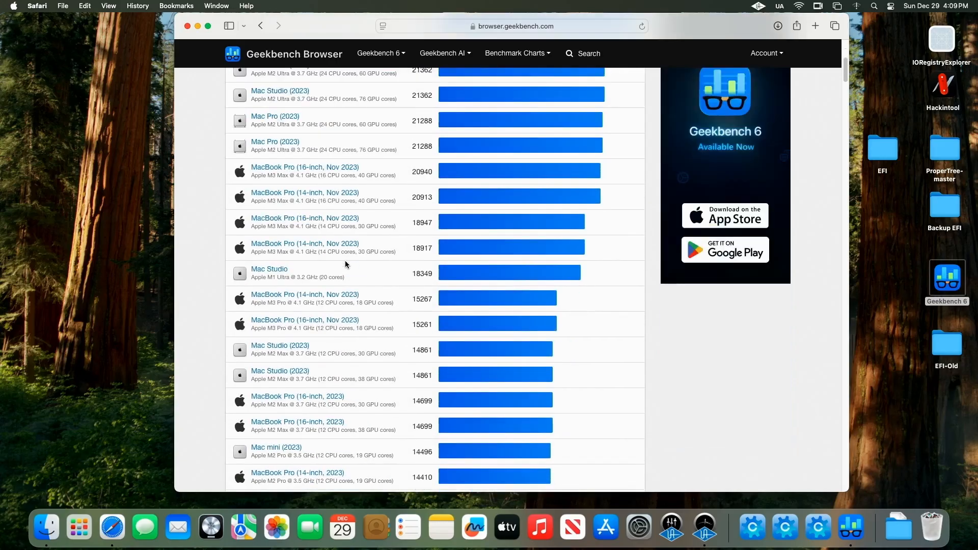
scroll(345, 264, up, 1)
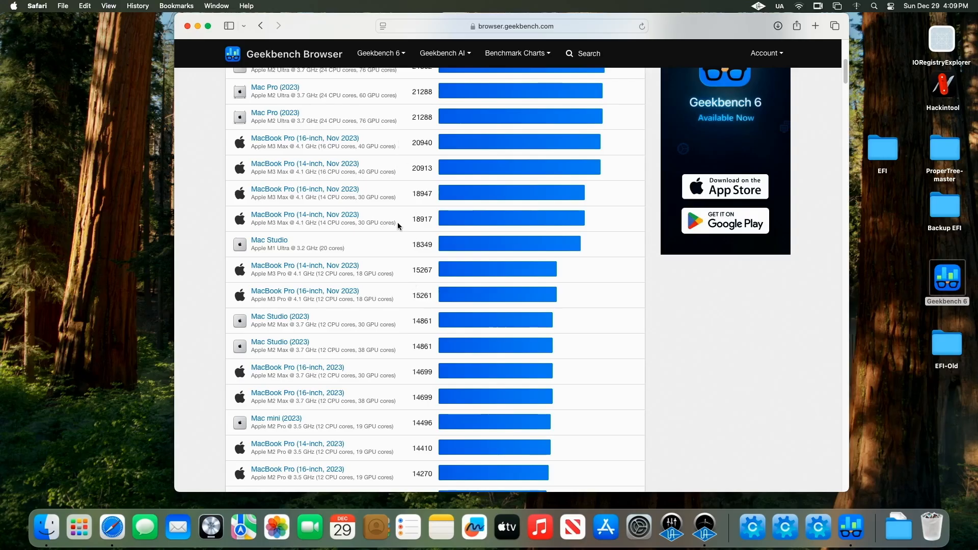
scroll(397, 222, up, 5)
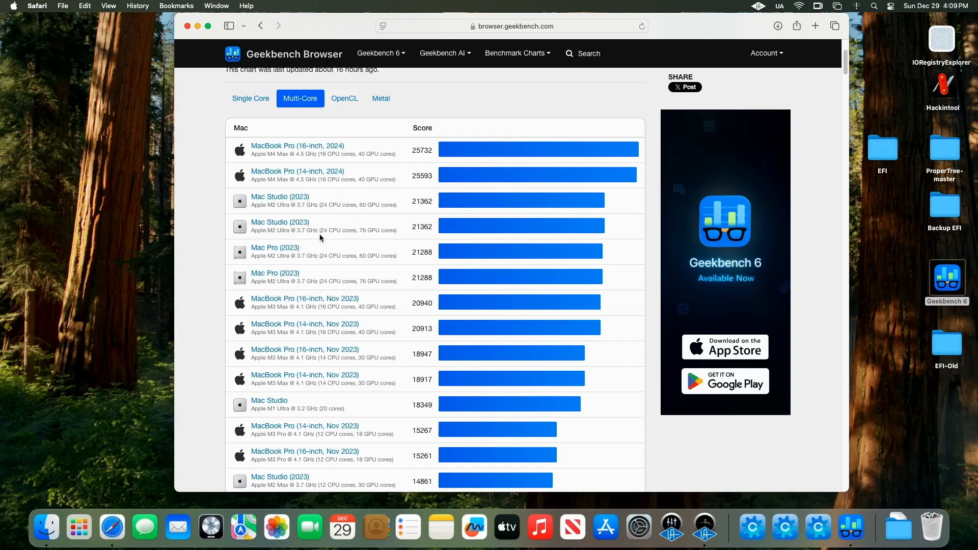
scroll(320, 237, up, 5)
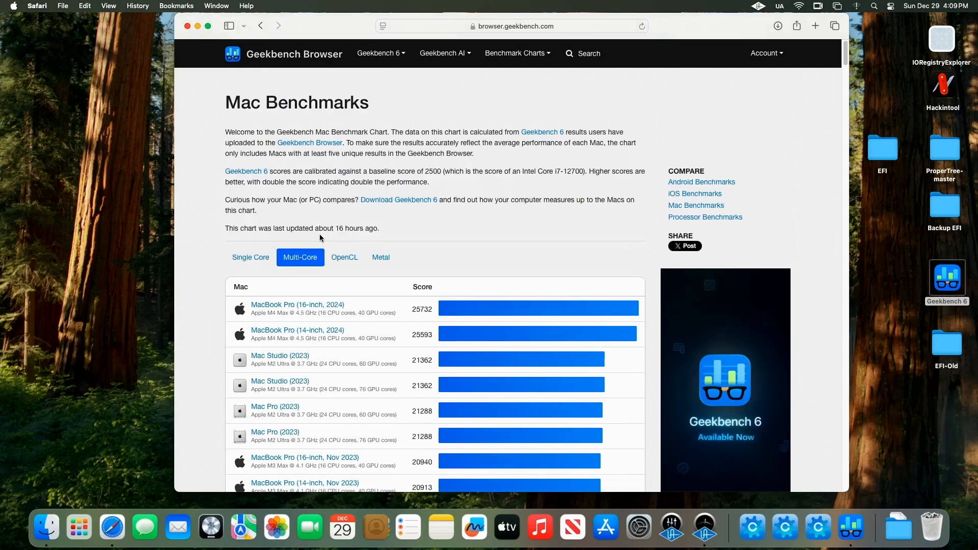
click(186, 26)
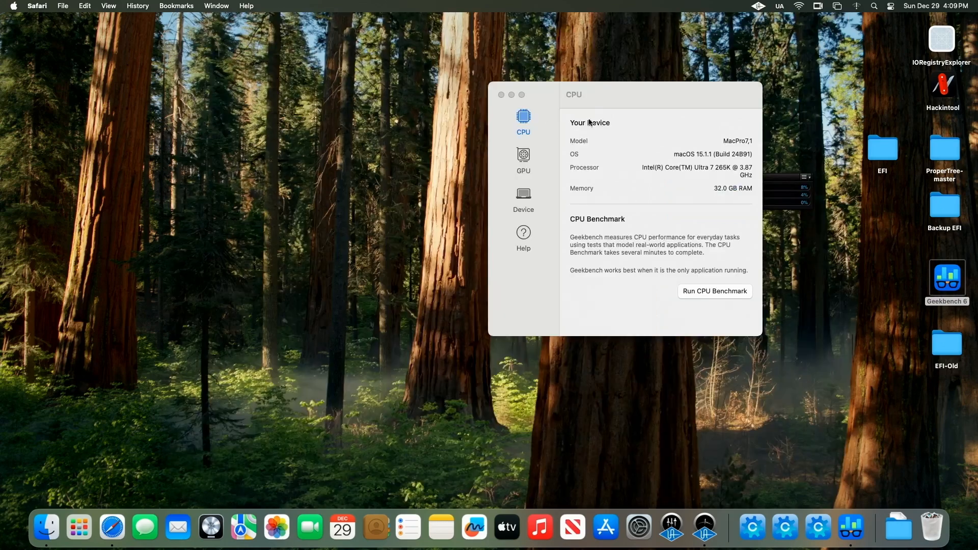
Step: Close Geekbench, launch Logic Pro and abort its Audio Units plug-in scan
click(504, 100)
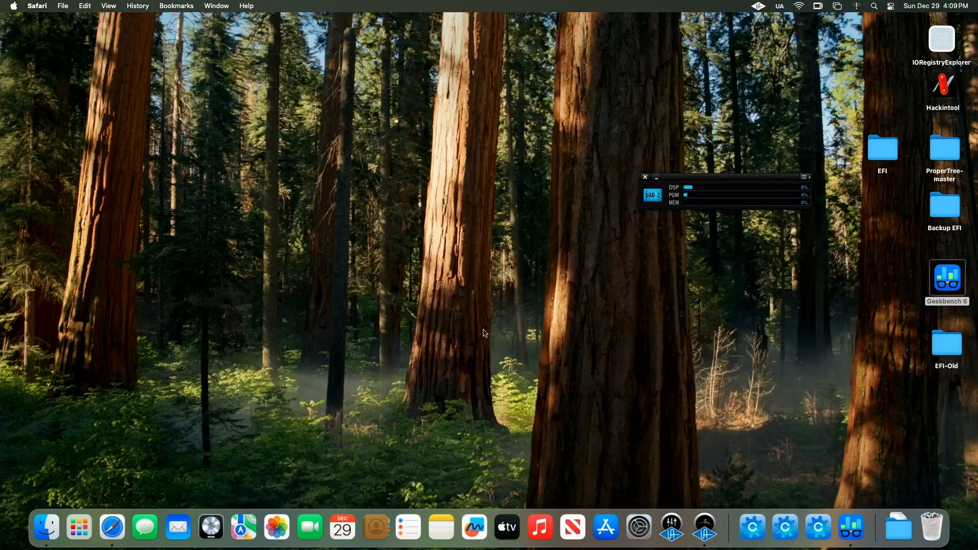
click(216, 533)
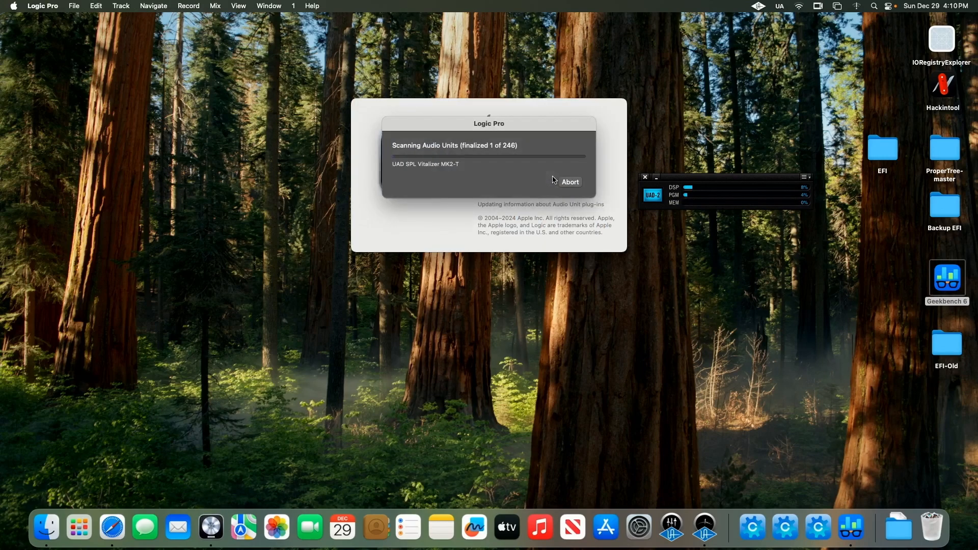
click(574, 188)
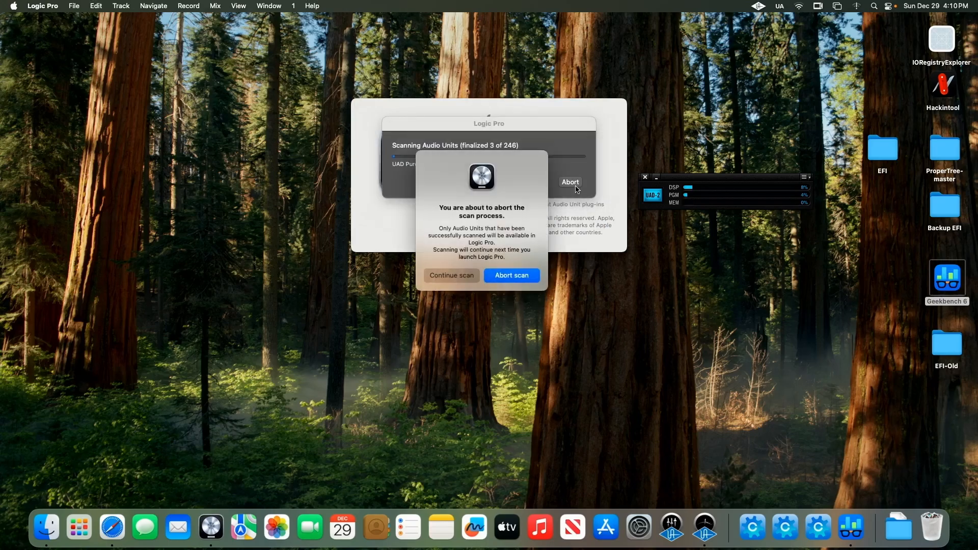
click(508, 277)
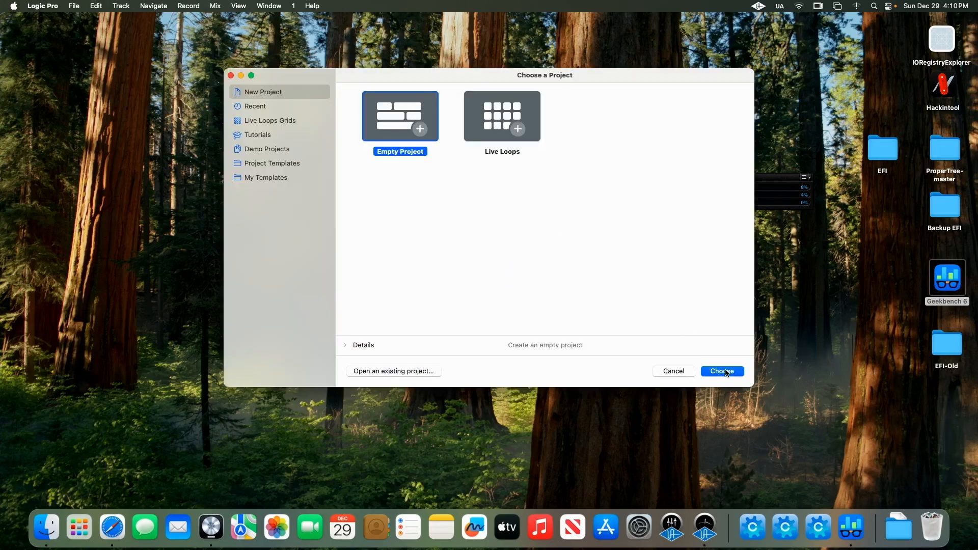
Step: Create an empty project with one Mic or Line audio track
click(722, 372)
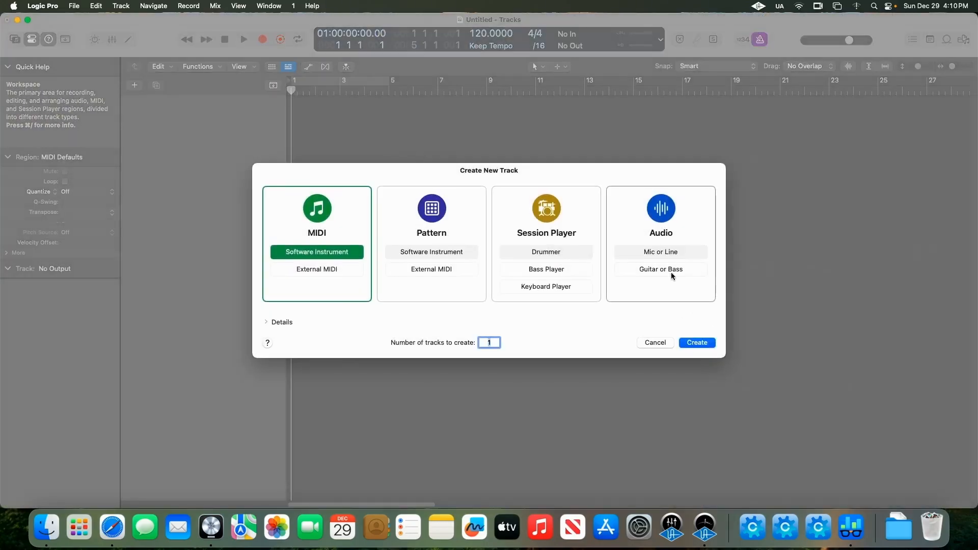
click(660, 252)
click(697, 342)
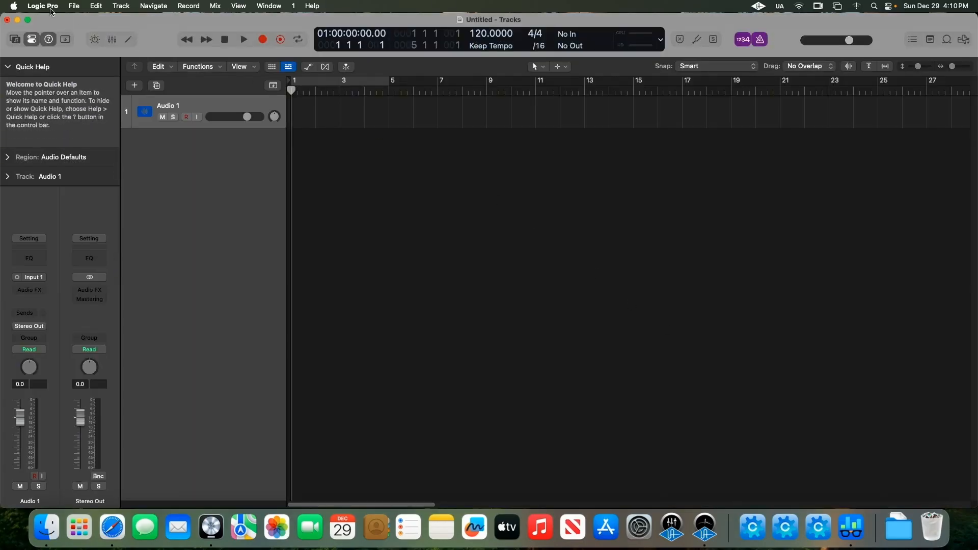
Step: Open the recent project NewLogicBenchmarkTest 2.logicx, closing the untitled project without saving it
click(73, 6)
mouse_move(106, 53)
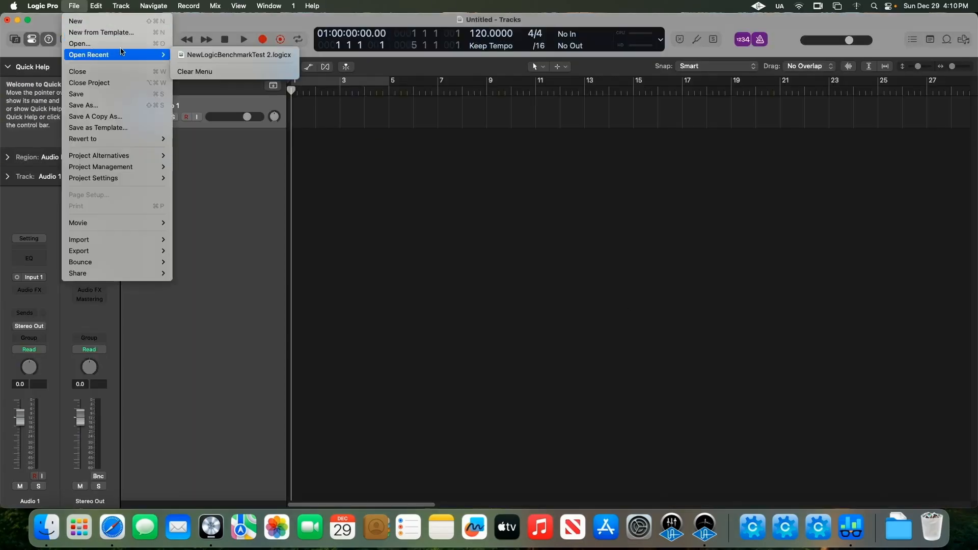
click(206, 55)
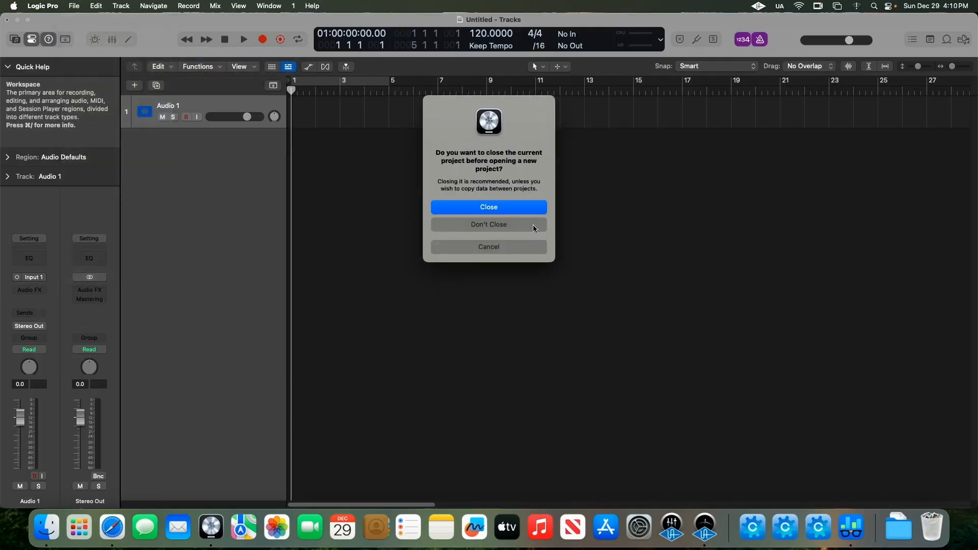
click(505, 206)
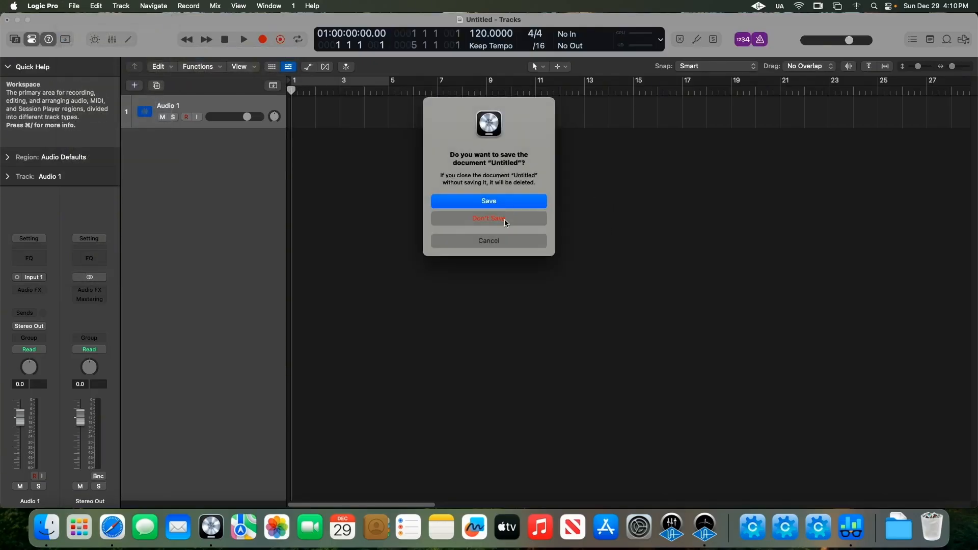
click(505, 220)
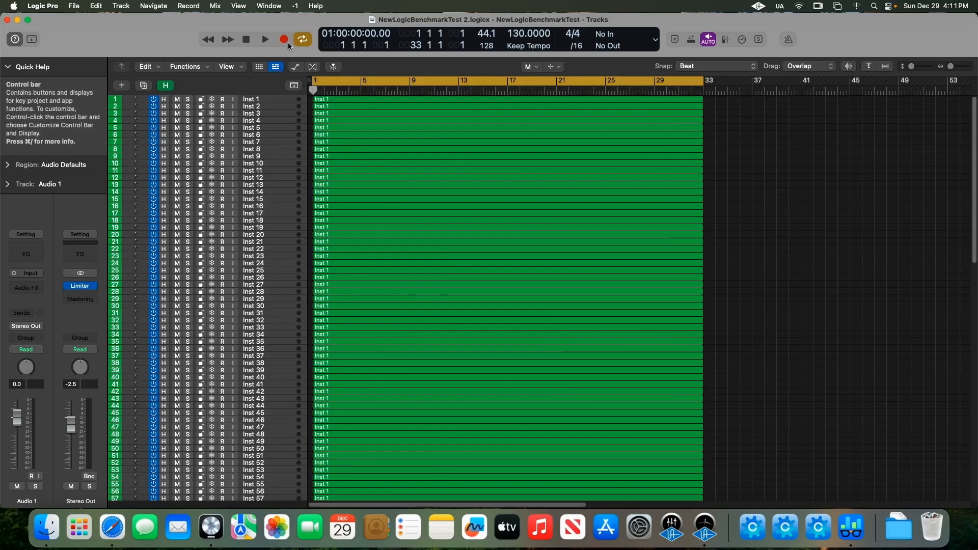
Step: Open the mixer to inspect the tracks' instrument and effect plug-ins, and close it again
drag(292, 20, 319, 20)
key(x)
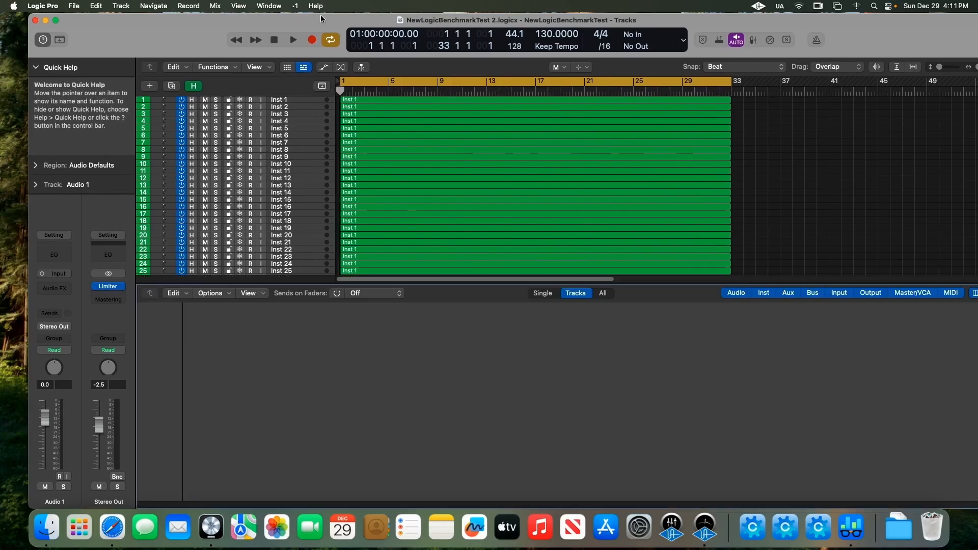
scroll(323, 338, up, 3)
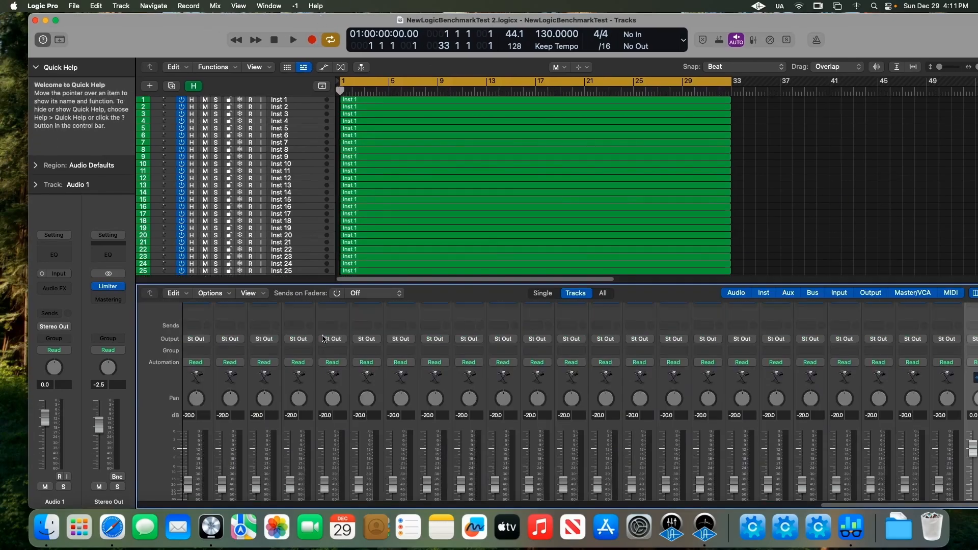
scroll(323, 338, up, 5)
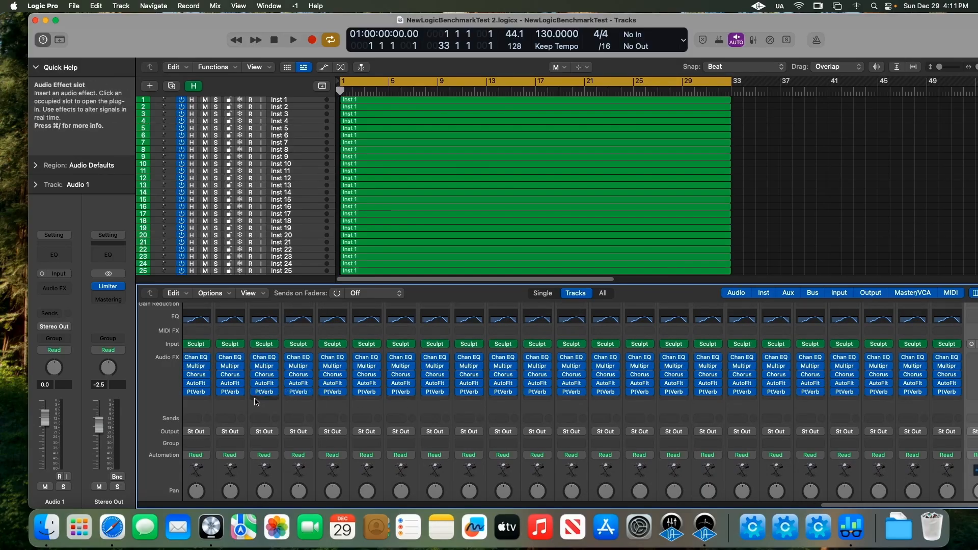
scroll(256, 402, up, 2)
scroll(255, 402, down, 2)
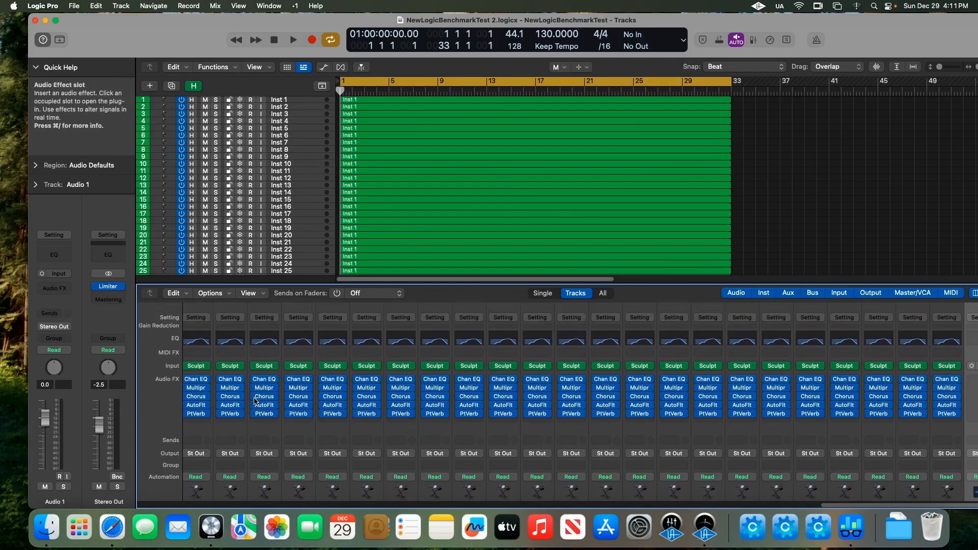
scroll(256, 402, down, 1)
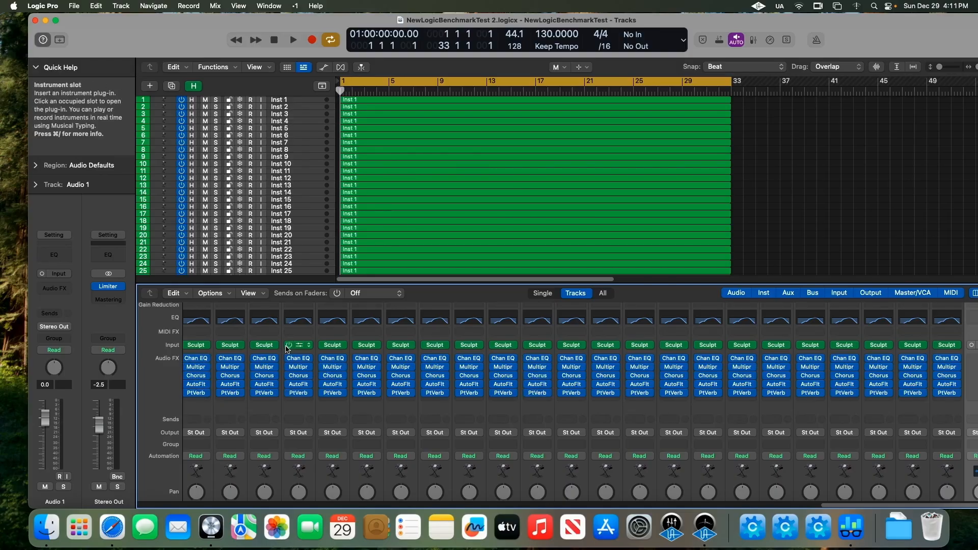
scroll(301, 346, up, 3)
key(x)
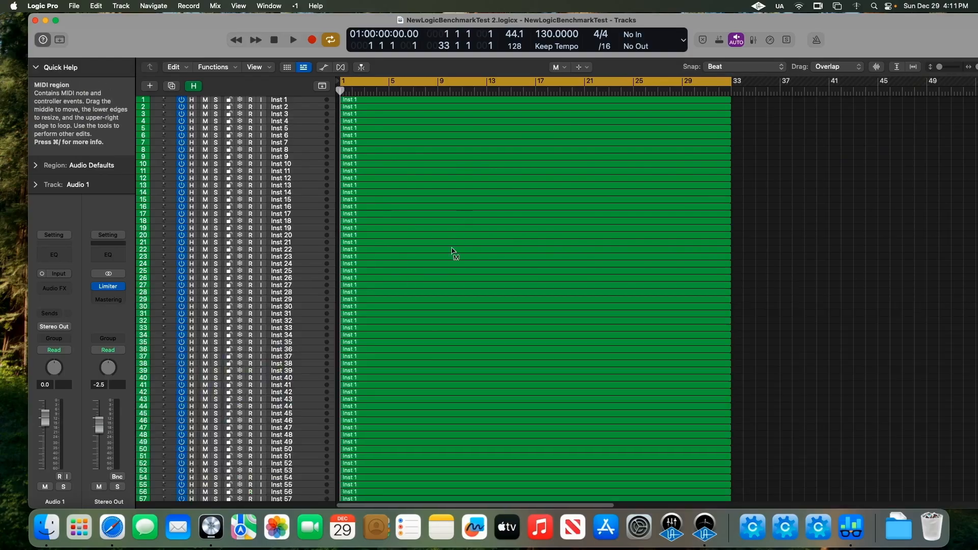
Step: Customize the control bar display to show the Performance Meter (CPU/HD)
scroll(469, 257, down, 15)
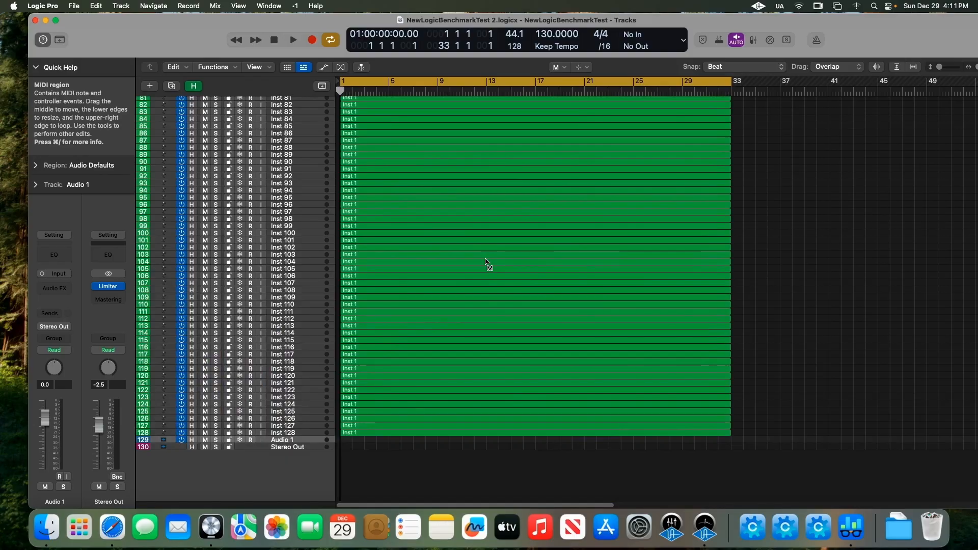
click(683, 40)
click(676, 43)
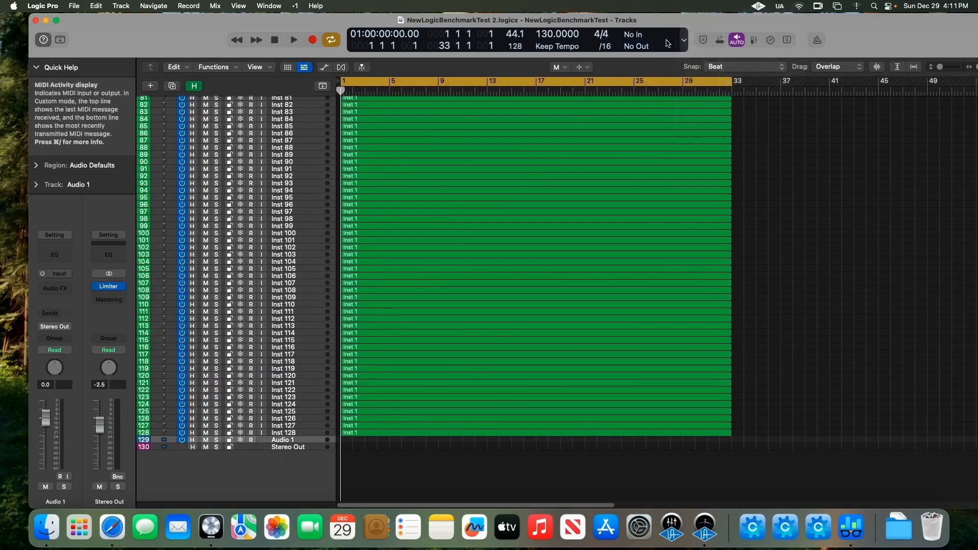
click(686, 42)
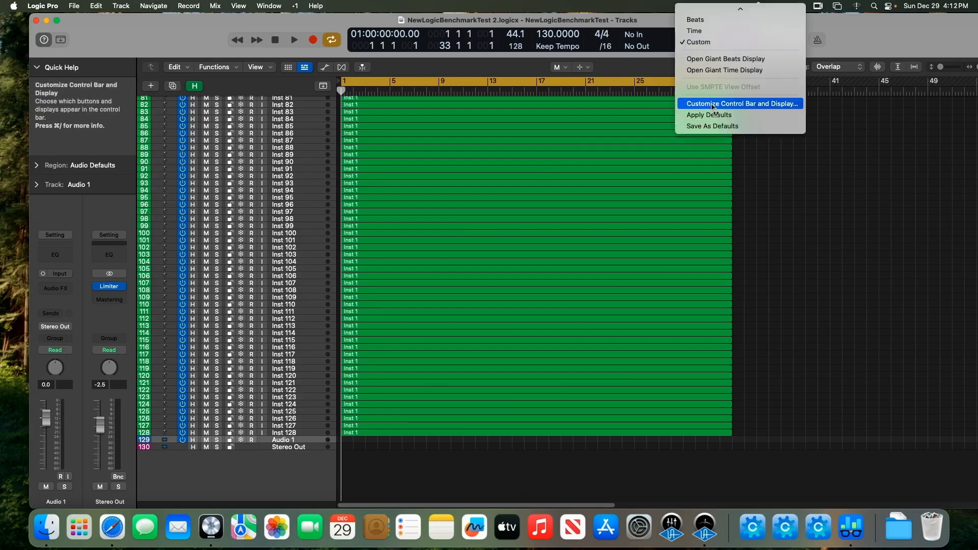
click(742, 104)
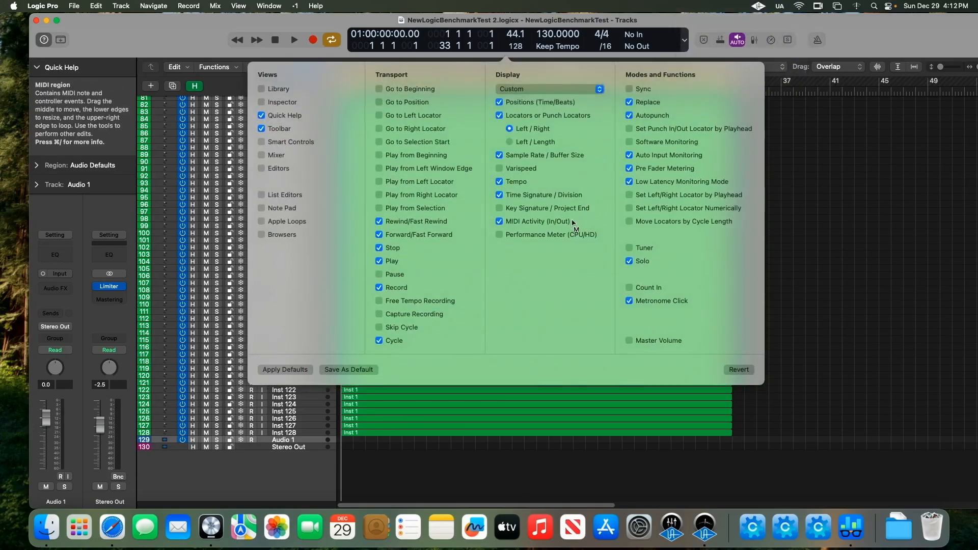
click(564, 235)
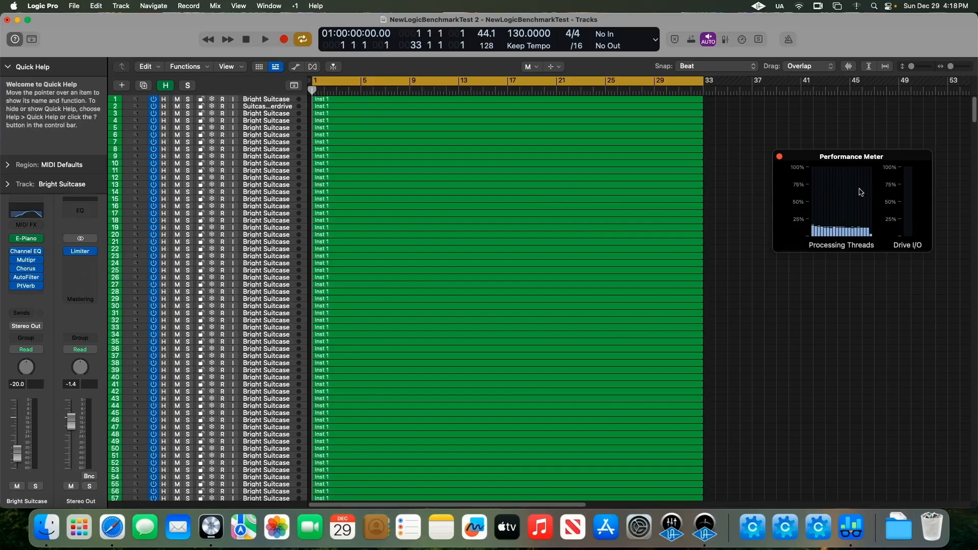
Step: Move the Performance Meter aside and briefly play the project to monitor processing load
drag(857, 154, 838, 151)
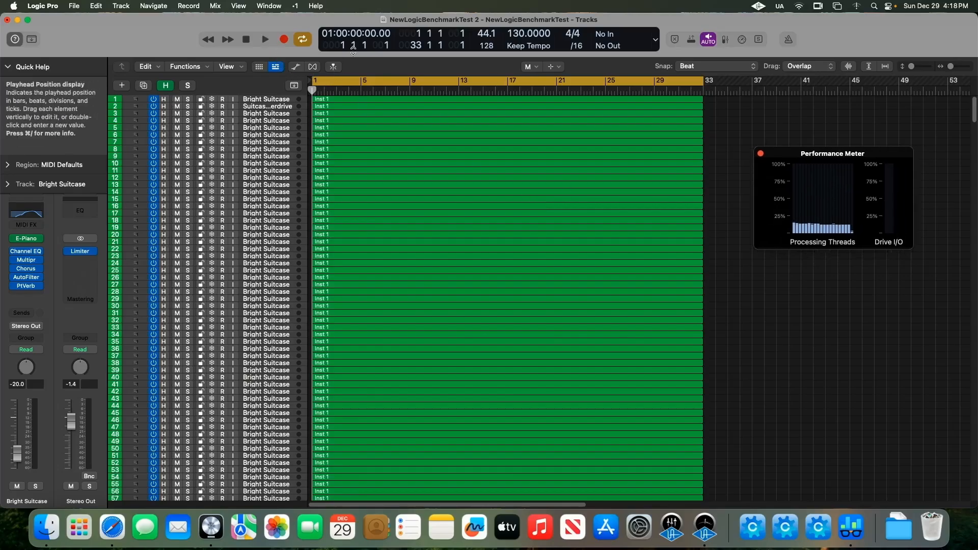
key(space)
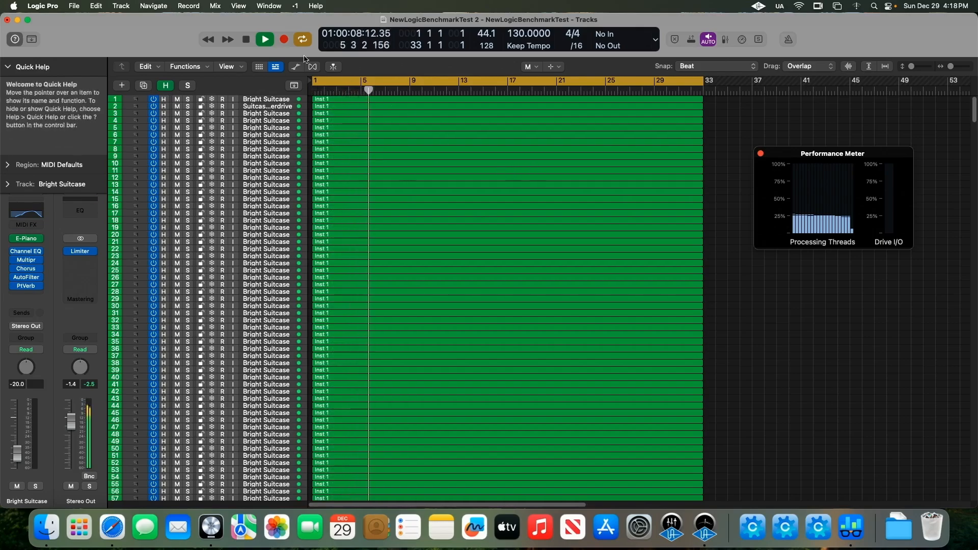
key(space)
scroll(673, 235, down, 15)
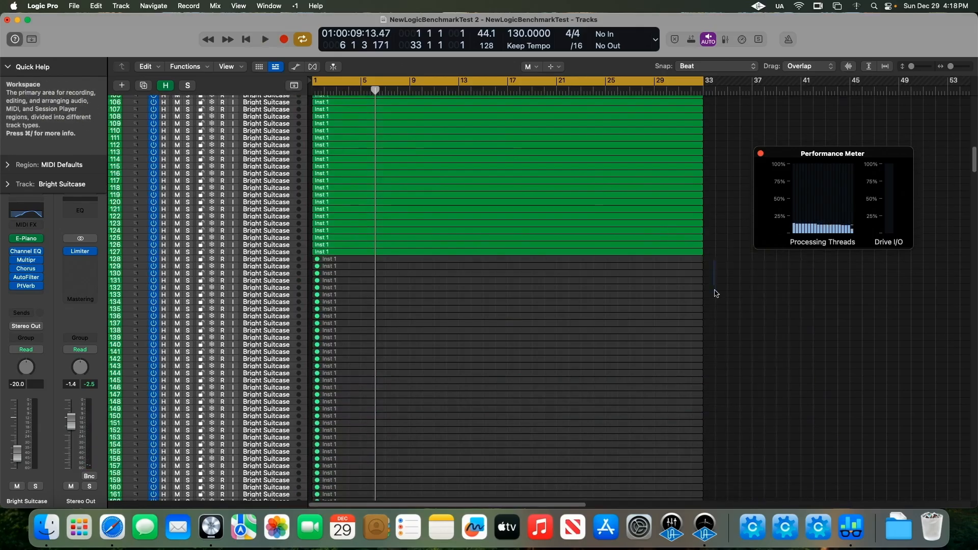
drag(716, 294, 456, 381)
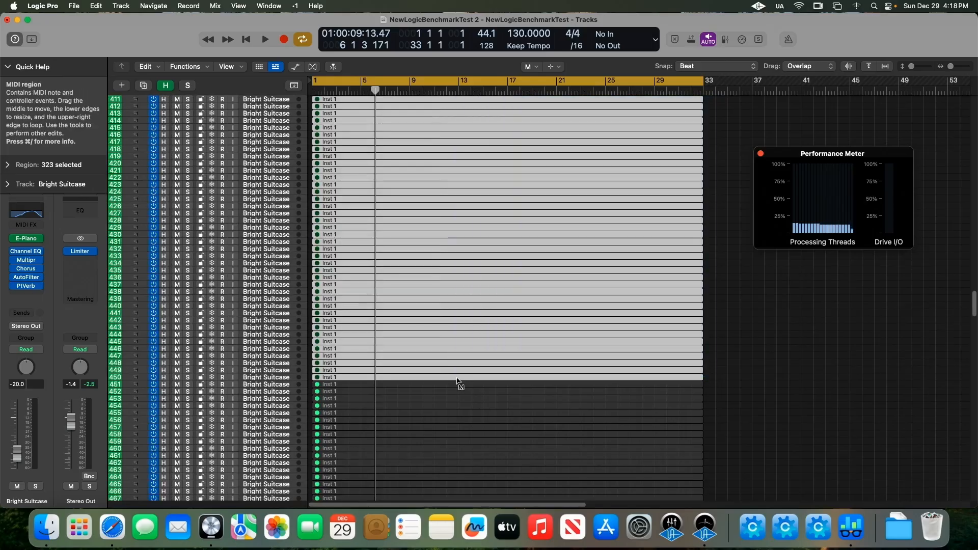
click(825, 365)
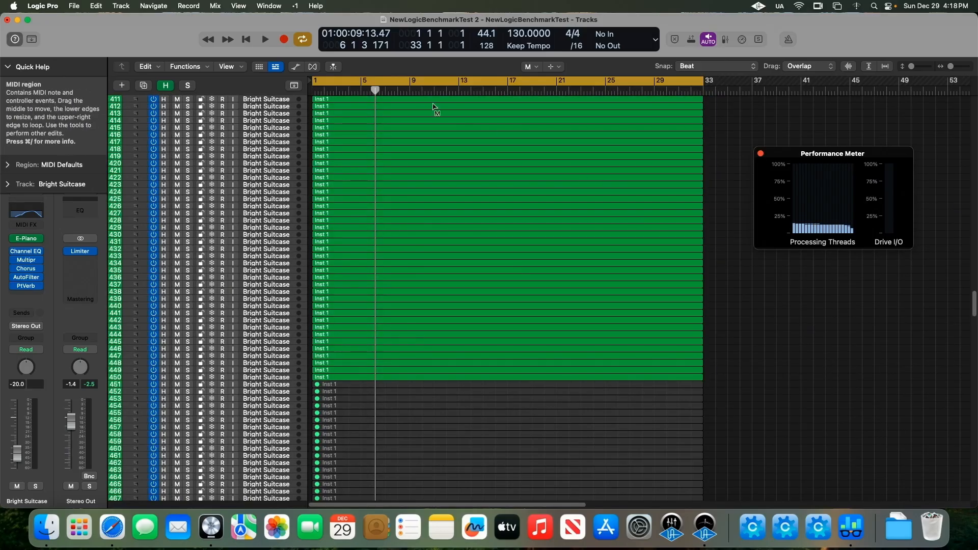
Step: Play the project while scrolling through the track list to watch the Performance Meter's processing load, then stop playback
click(266, 40)
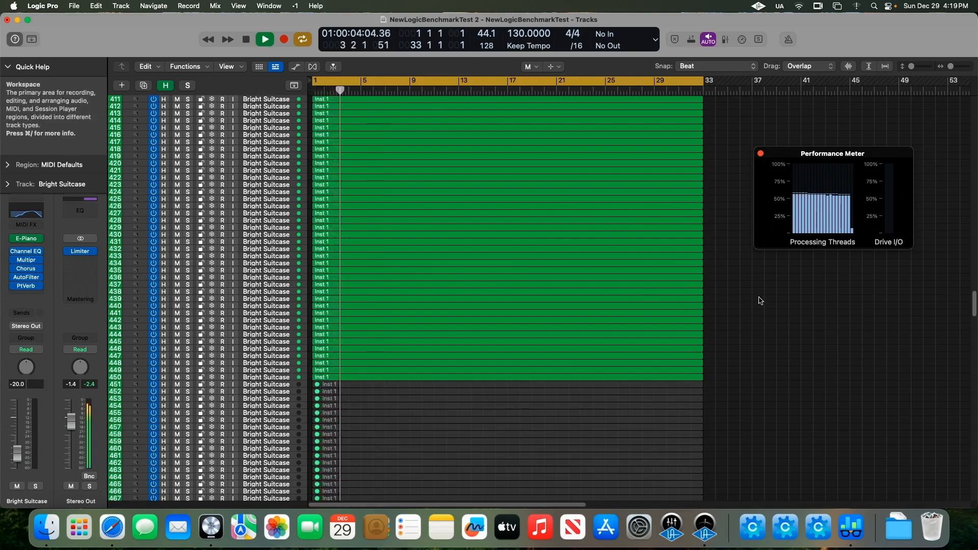
scroll(761, 300, down, 3)
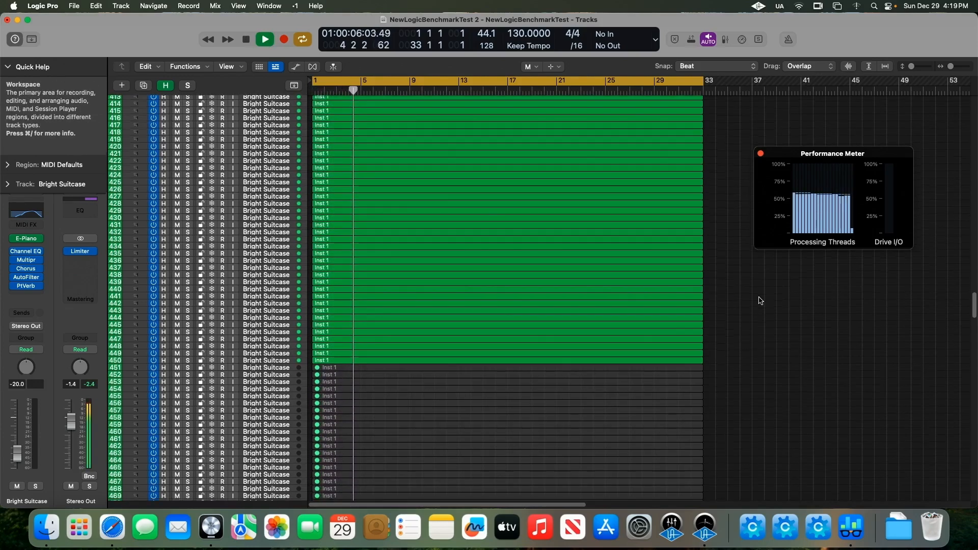
scroll(761, 301, down, 1)
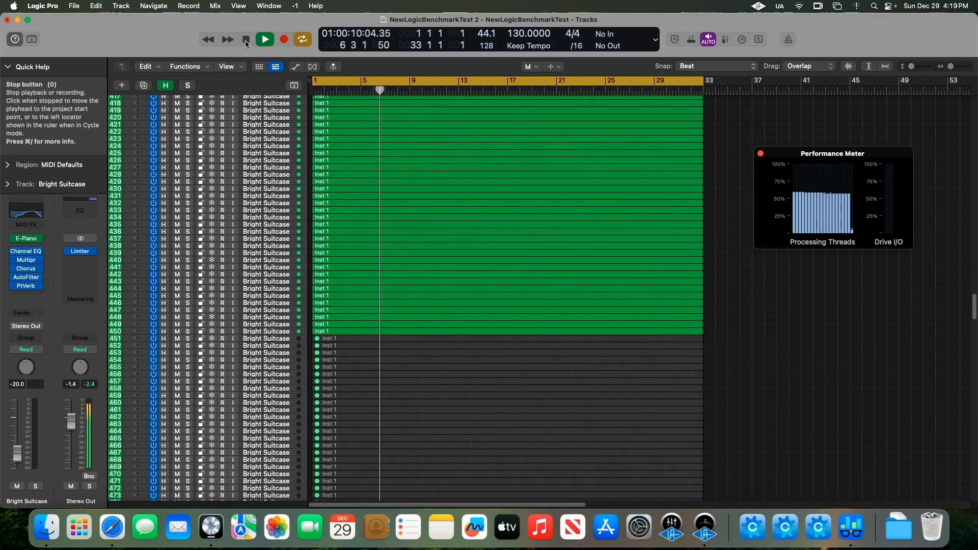
key(space)
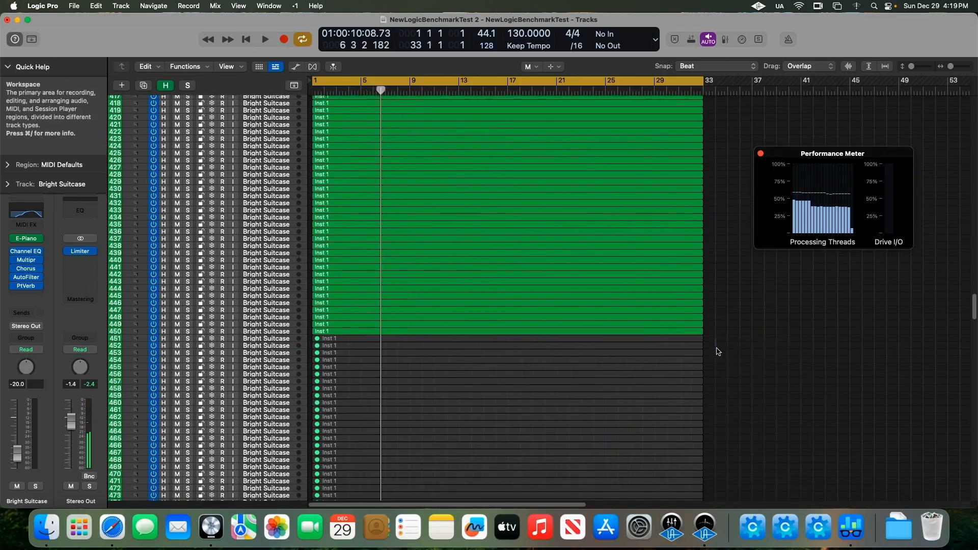
Step: Play the project again, scrolling down to the last tracks and back while monitoring the processing threads, then stop
drag(718, 352, 568, 436)
click(735, 400)
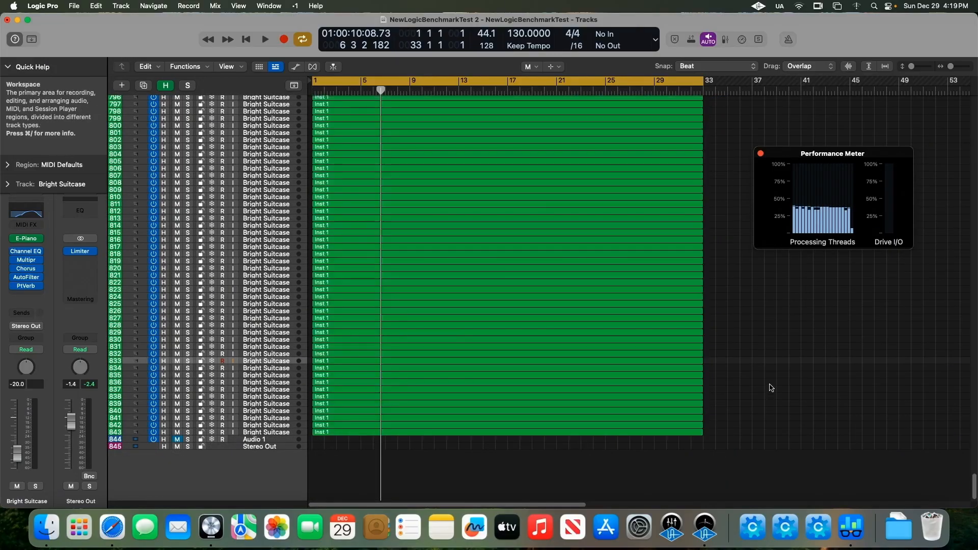
click(266, 41)
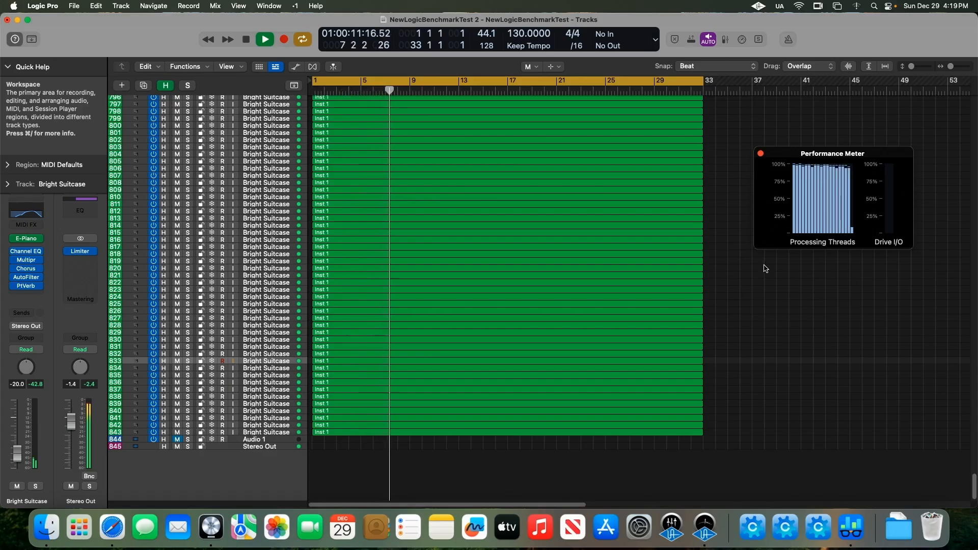
scroll(764, 268, up, 10)
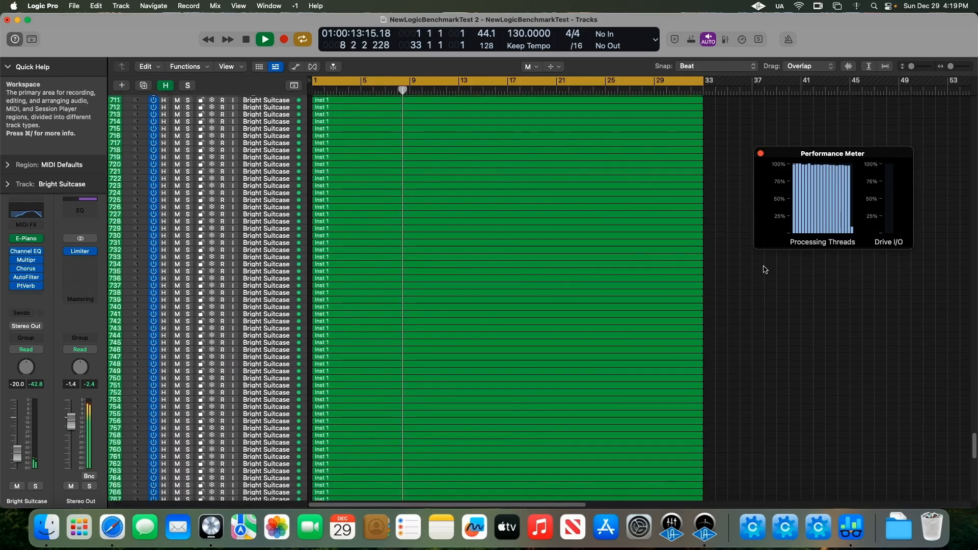
scroll(764, 268, up, 4)
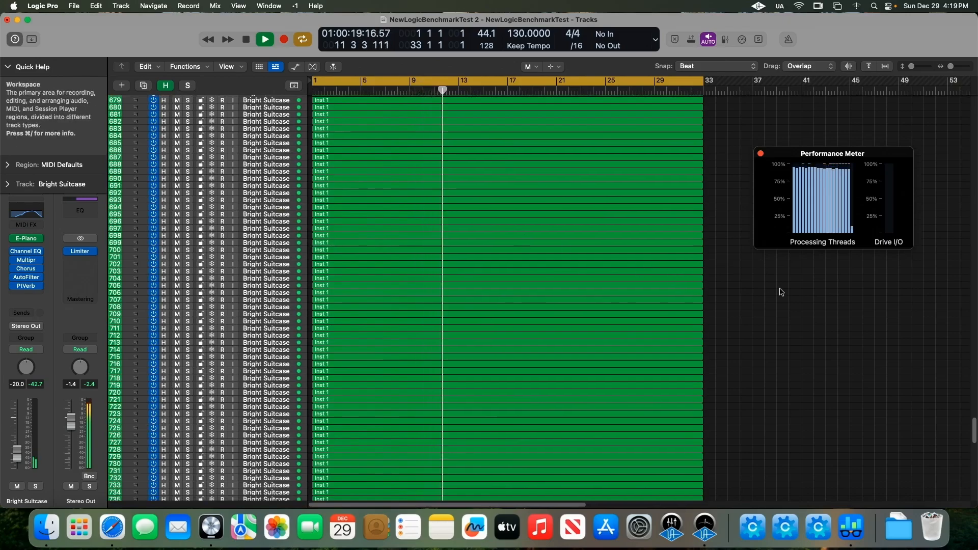
scroll(779, 288, up, 15)
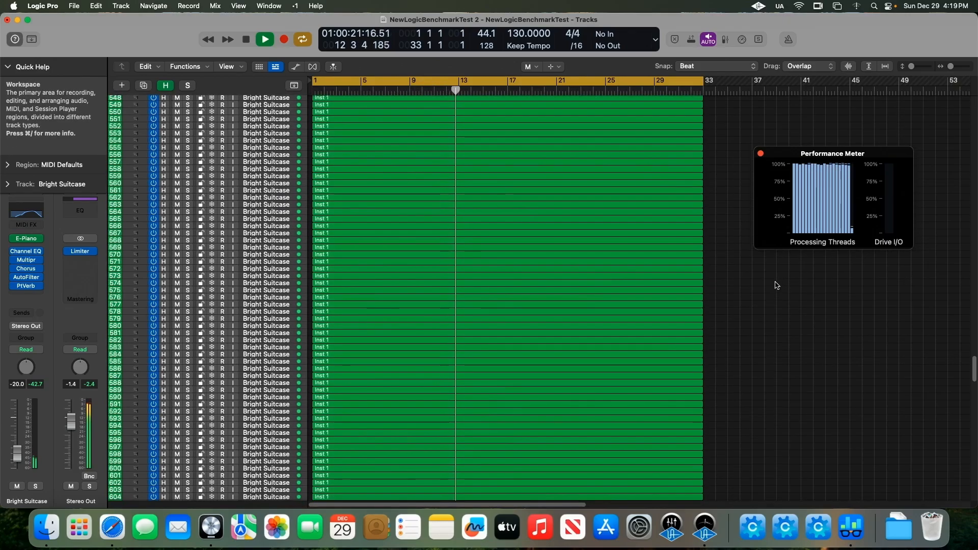
scroll(775, 285, down, 5)
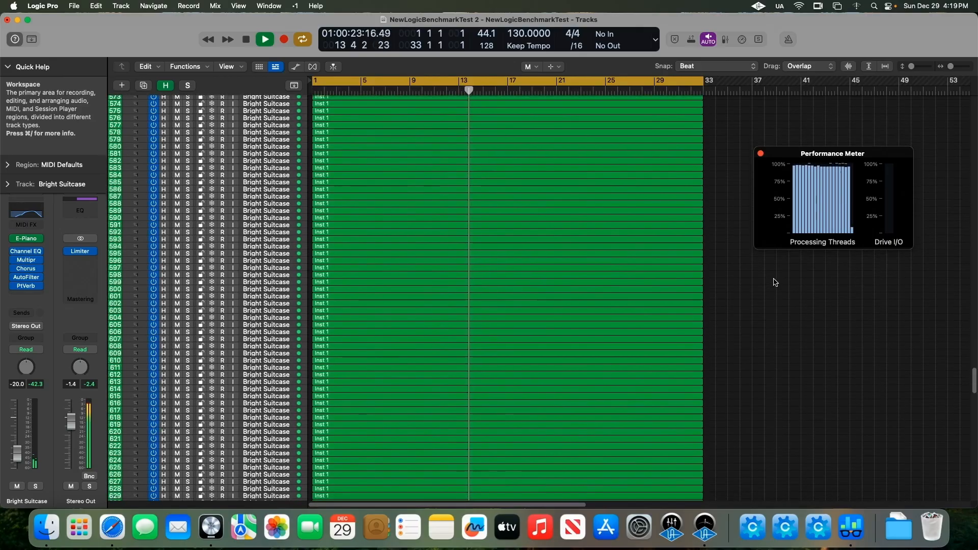
scroll(775, 283, down, 20)
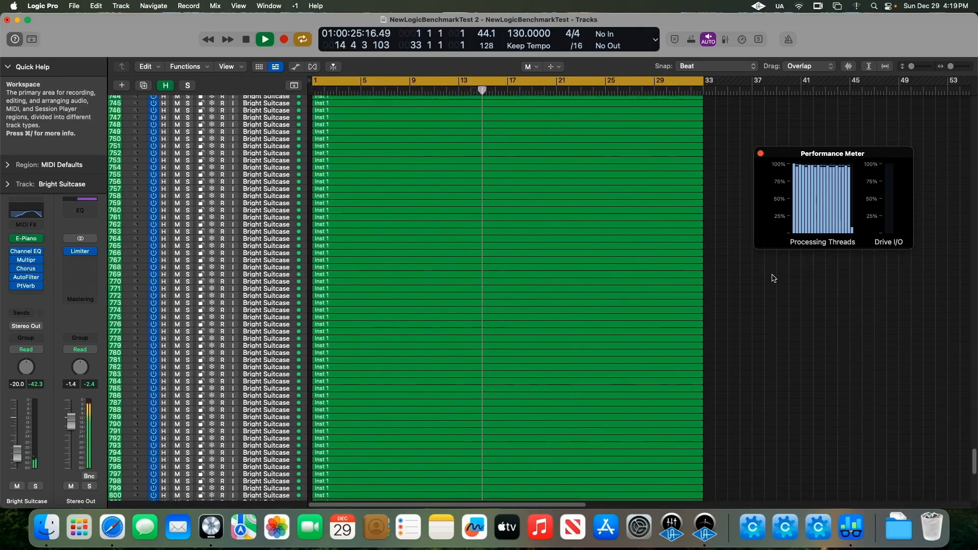
scroll(773, 278, down, 6)
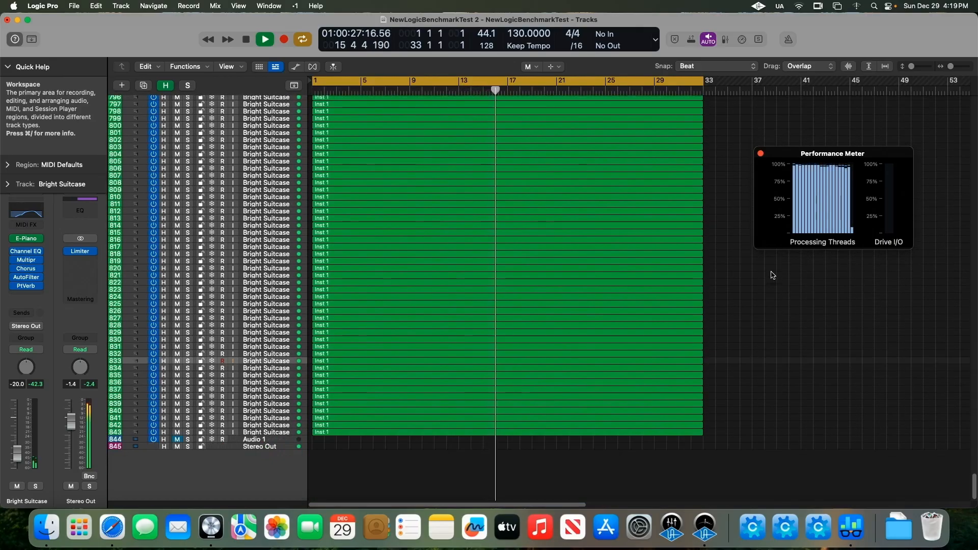
scroll(771, 275, up, 20)
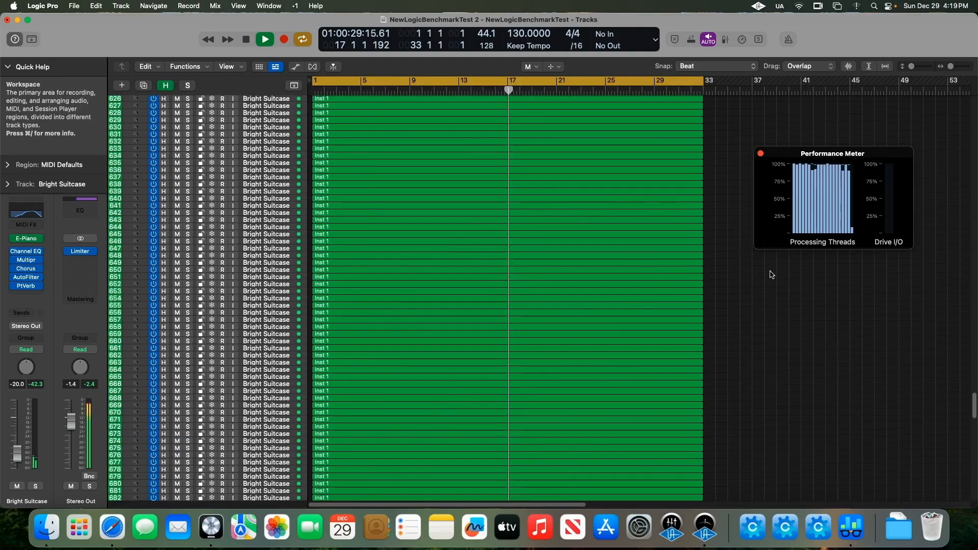
scroll(772, 275, up, 5)
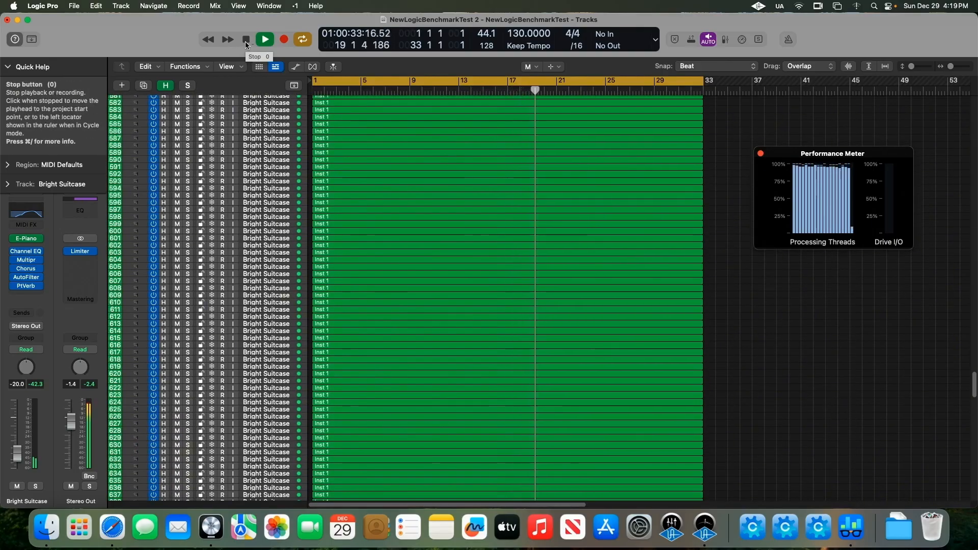
click(246, 44)
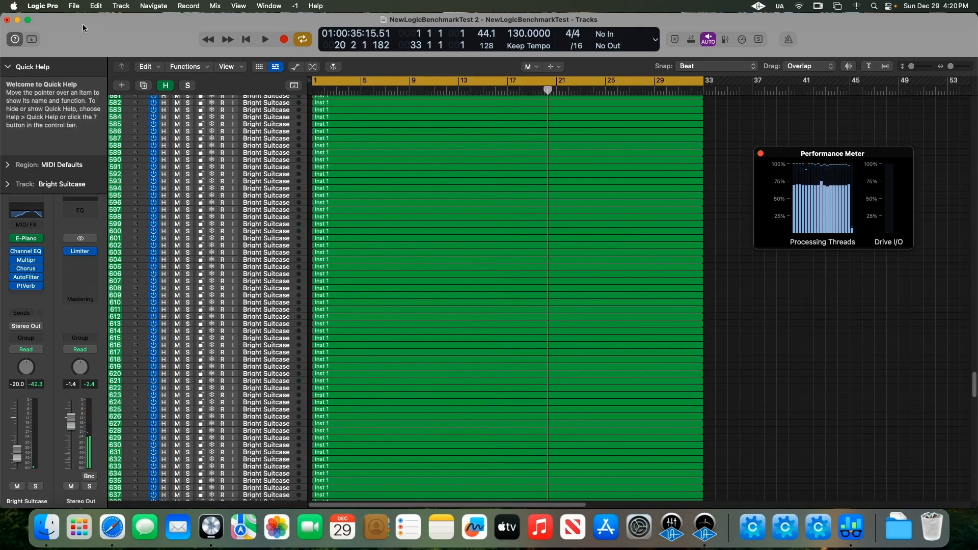
Step: Quit Logic Pro without saving the changes to NewLogicBenchmarkTest 2
click(45, 7)
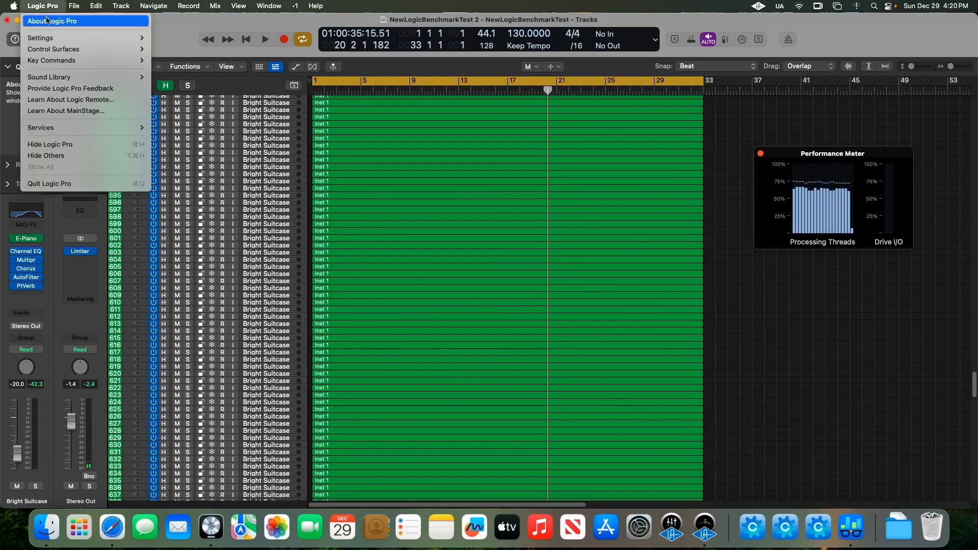
click(63, 184)
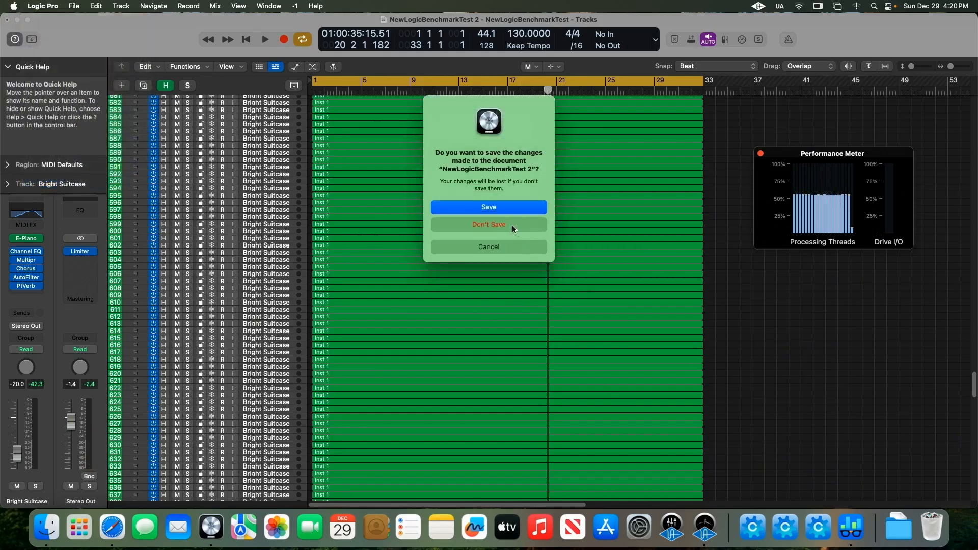
click(510, 226)
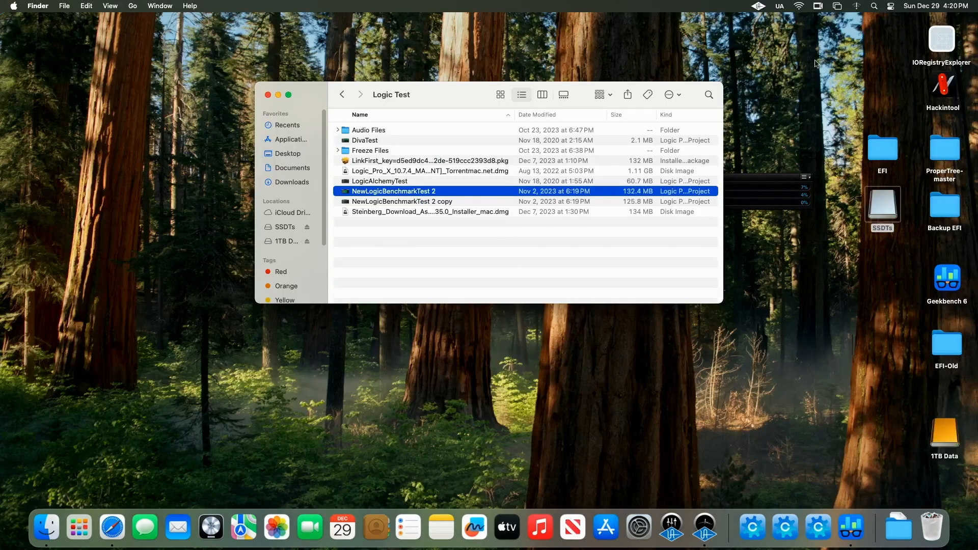
click(799, 6)
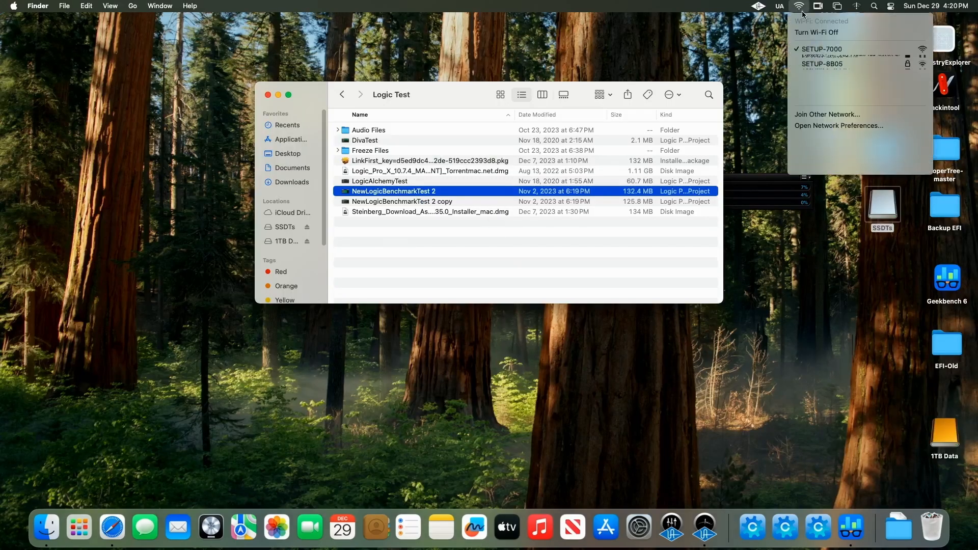
click(800, 7)
click(800, 7)
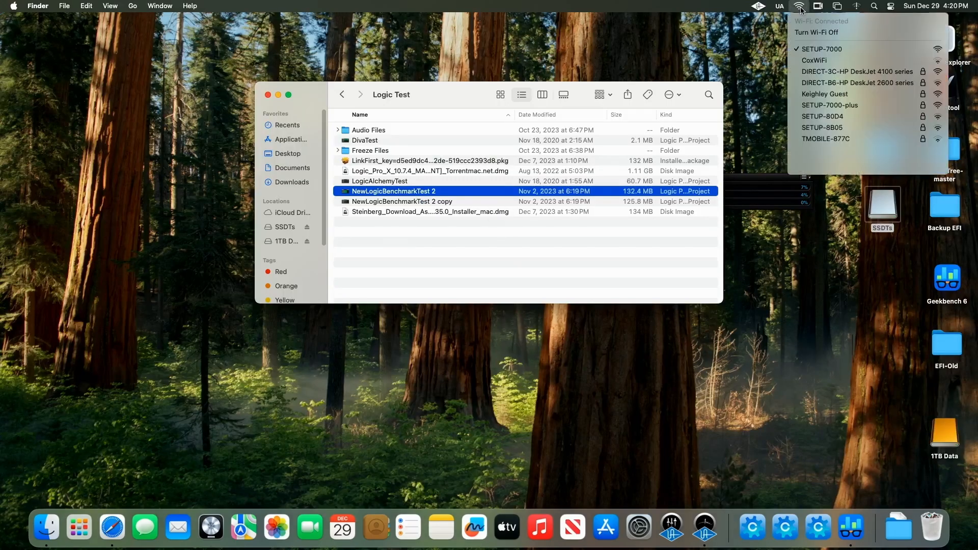
click(891, 7)
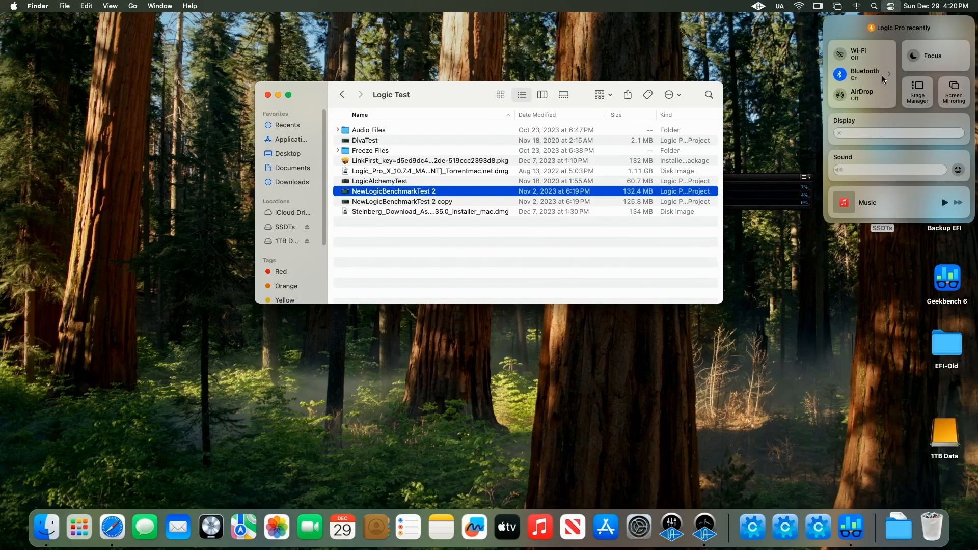
Step: Close the Logic Test Finder window and move the UAD meter panel slightly higher on the desktop
click(269, 94)
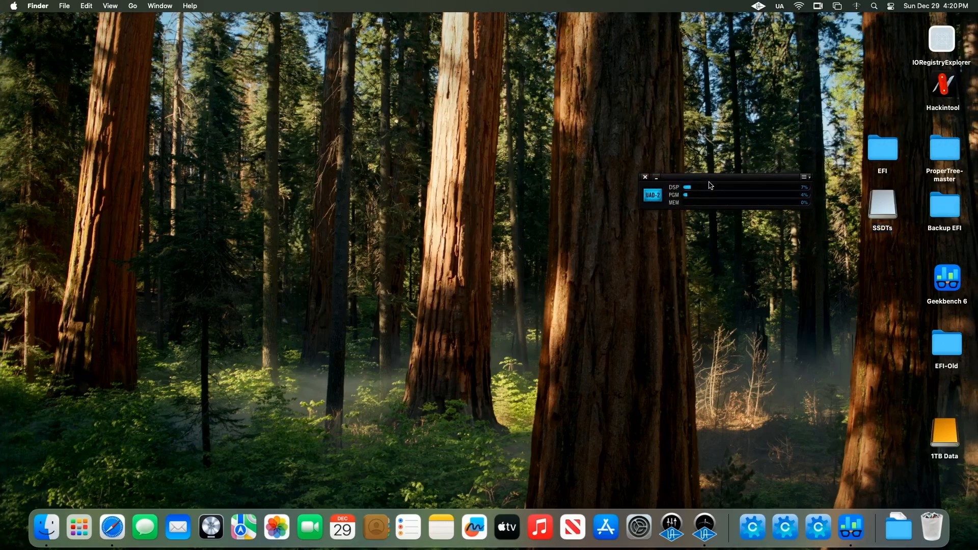
drag(711, 185, 691, 150)
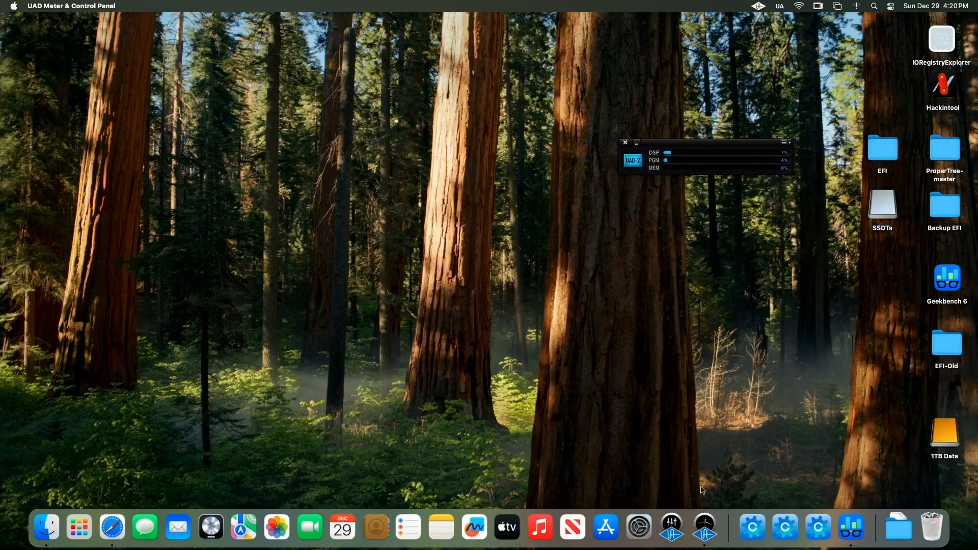
Step: Open UAD Console, allow the UA Mixer Engine access to the removable volume, then close the console window
click(671, 530)
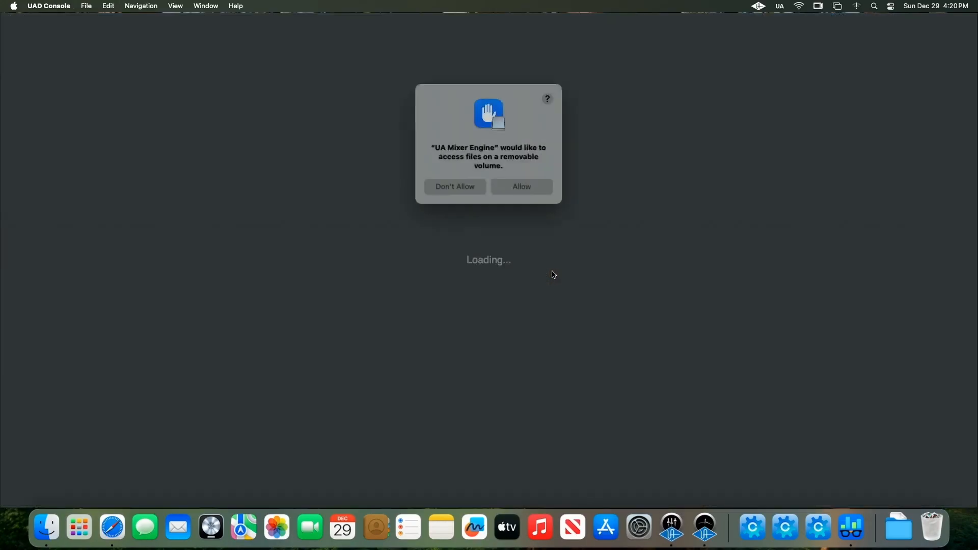
click(533, 187)
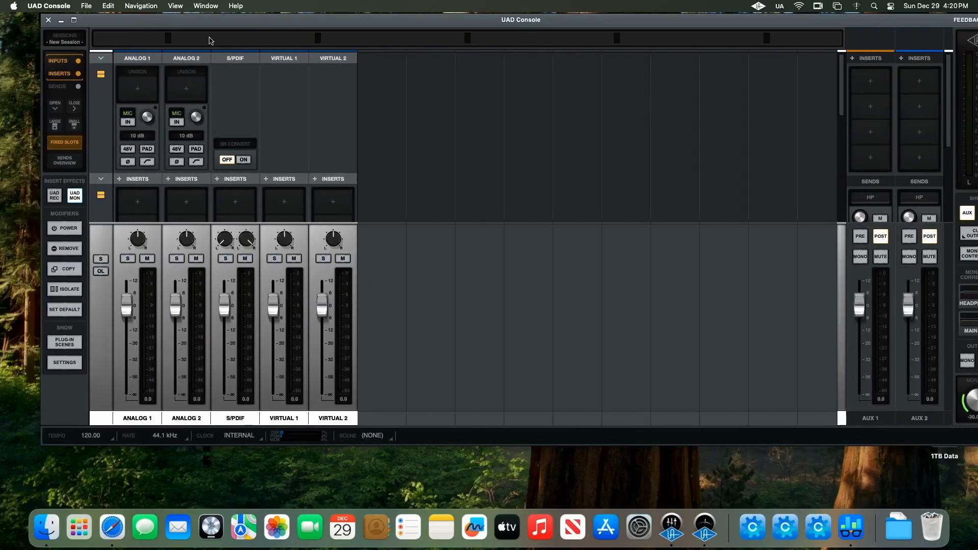
click(48, 20)
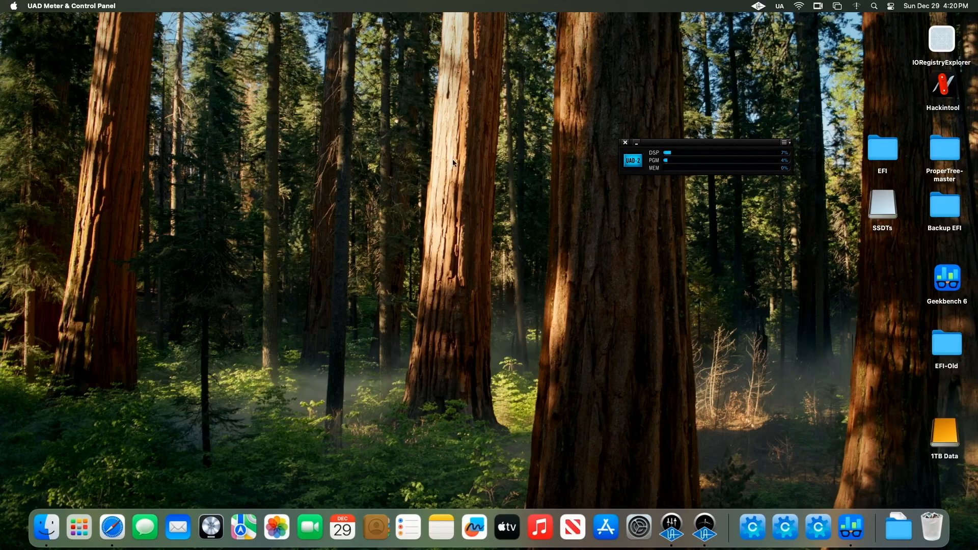
click(632, 232)
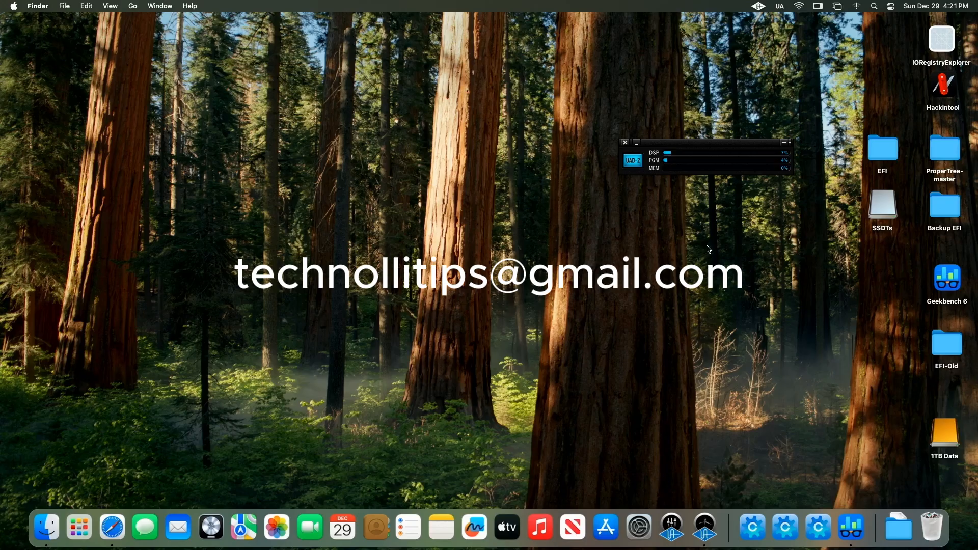
Step: Open About This Mac to review the system specifications, then close it
click(11, 7)
click(21, 19)
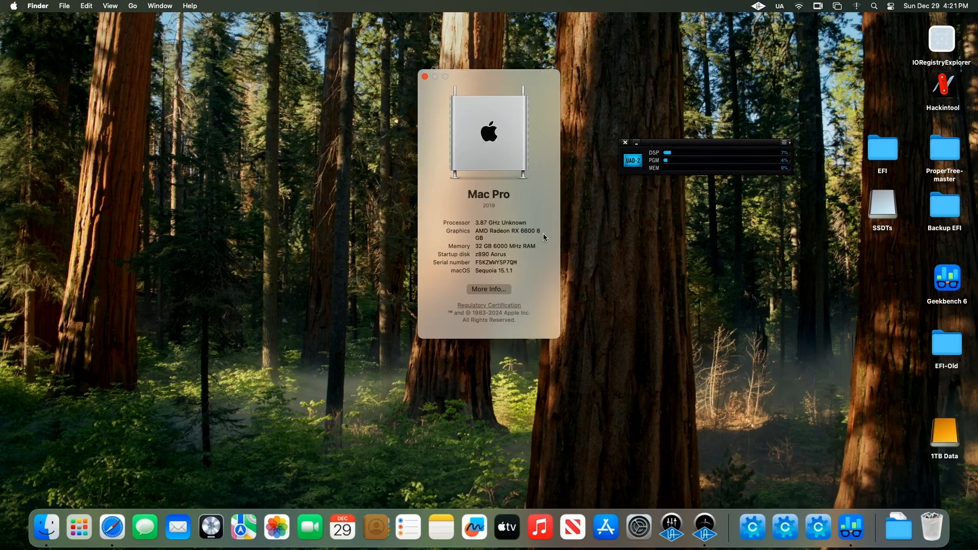
click(424, 77)
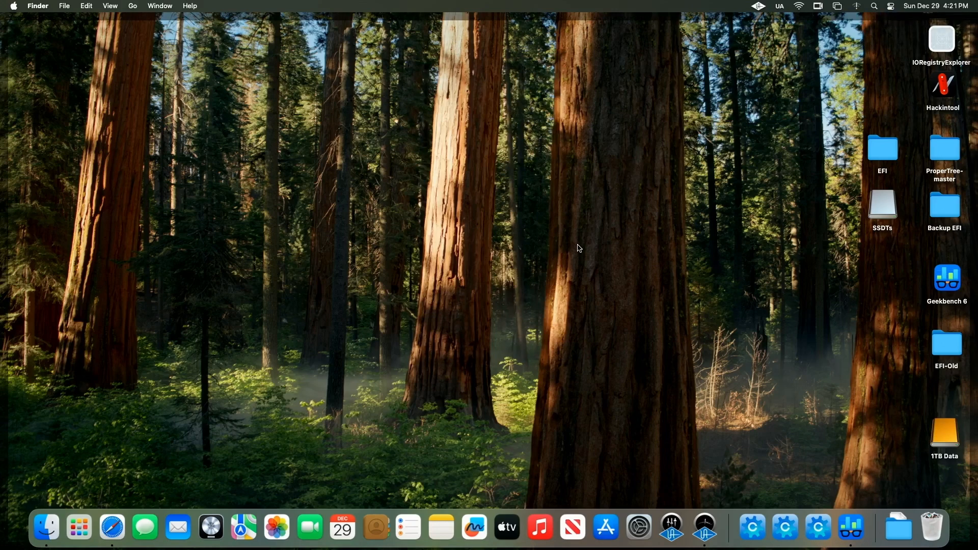